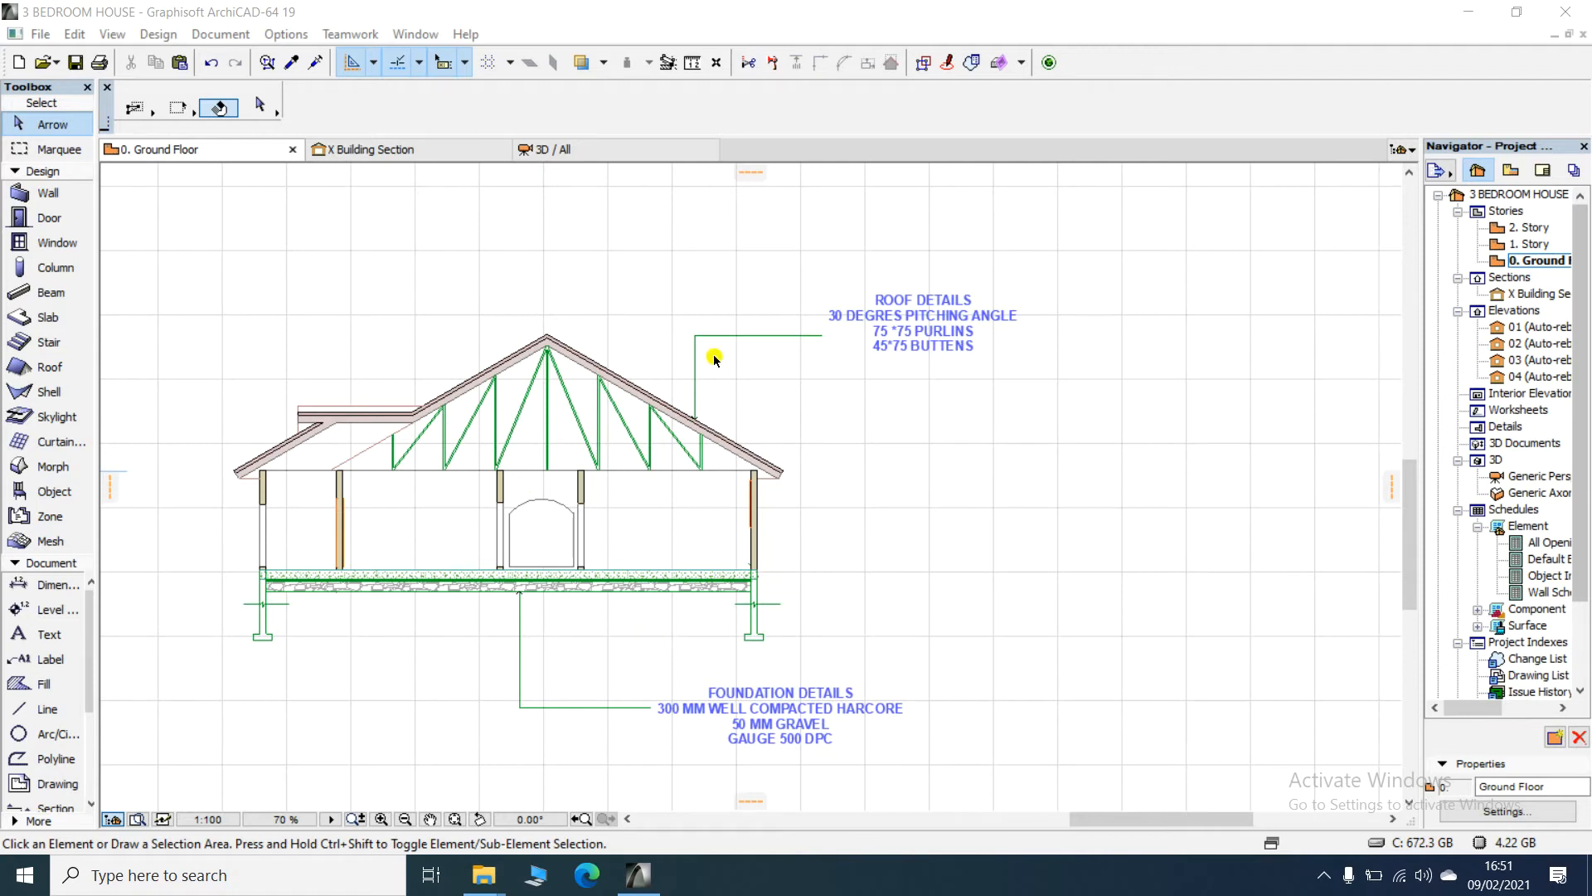
# - Open the A1 Landscape master layout from the layout book
pyautogui.scroll(-6, 724, 390)
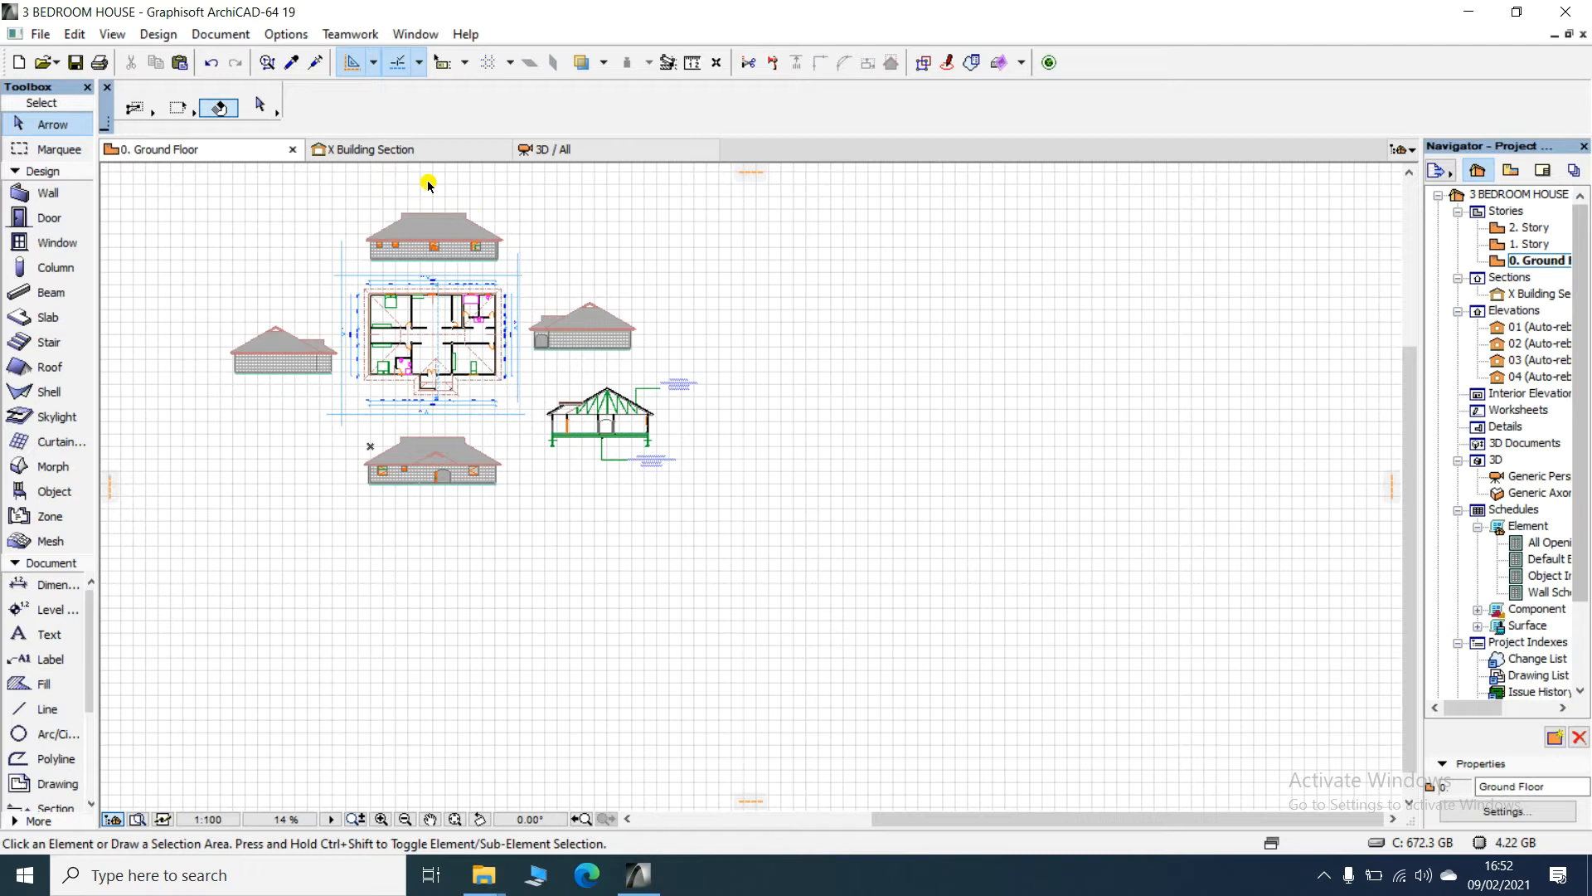
pyautogui.scroll(2, 426, 182)
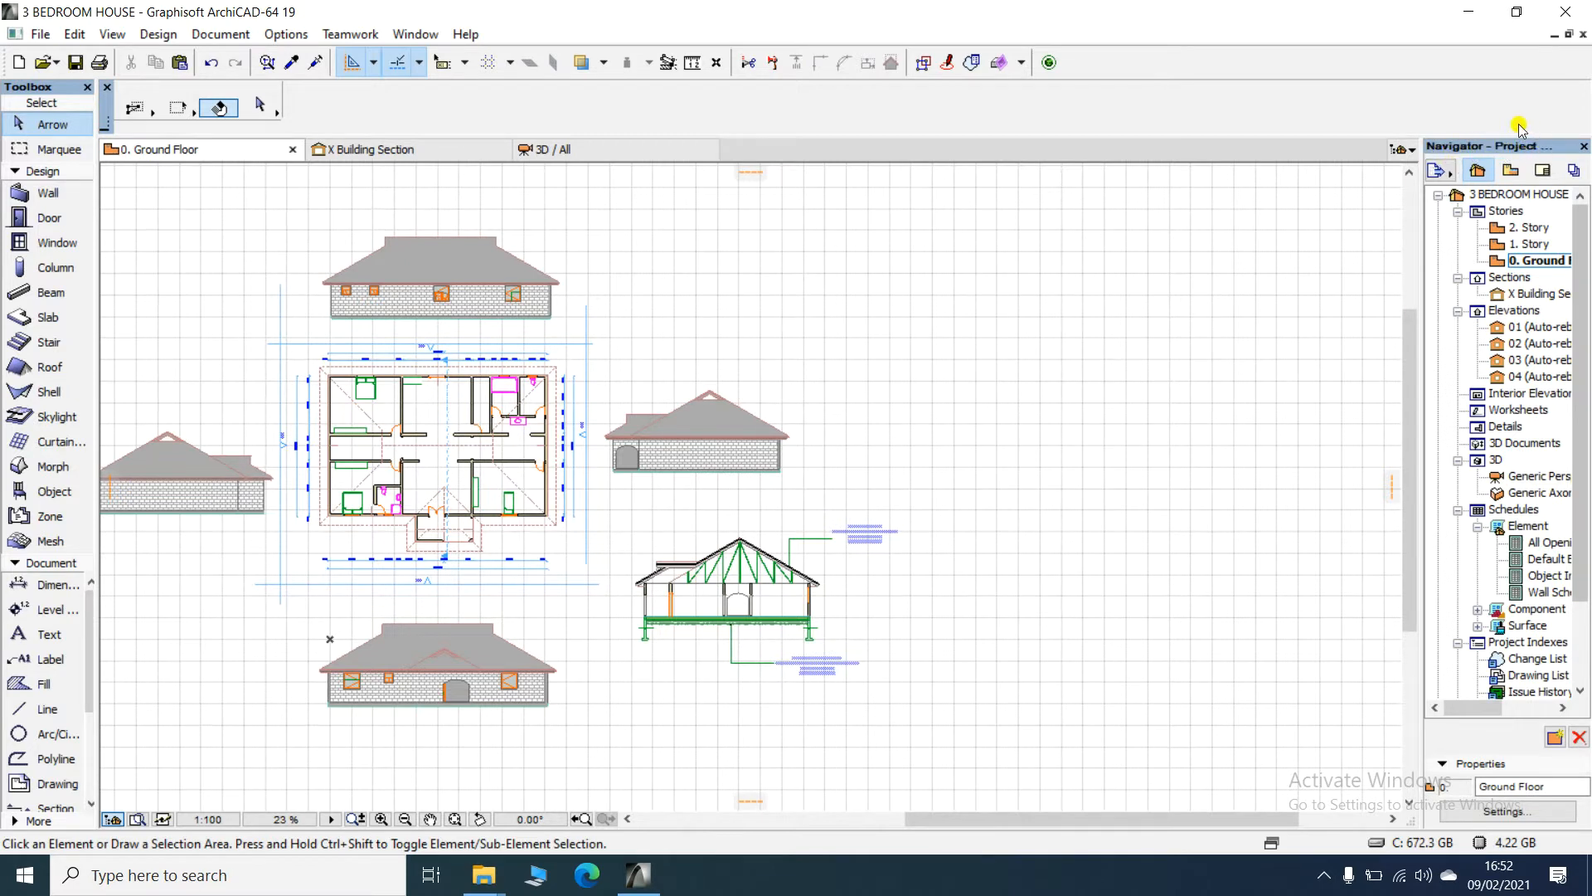
pyautogui.click(1538, 172)
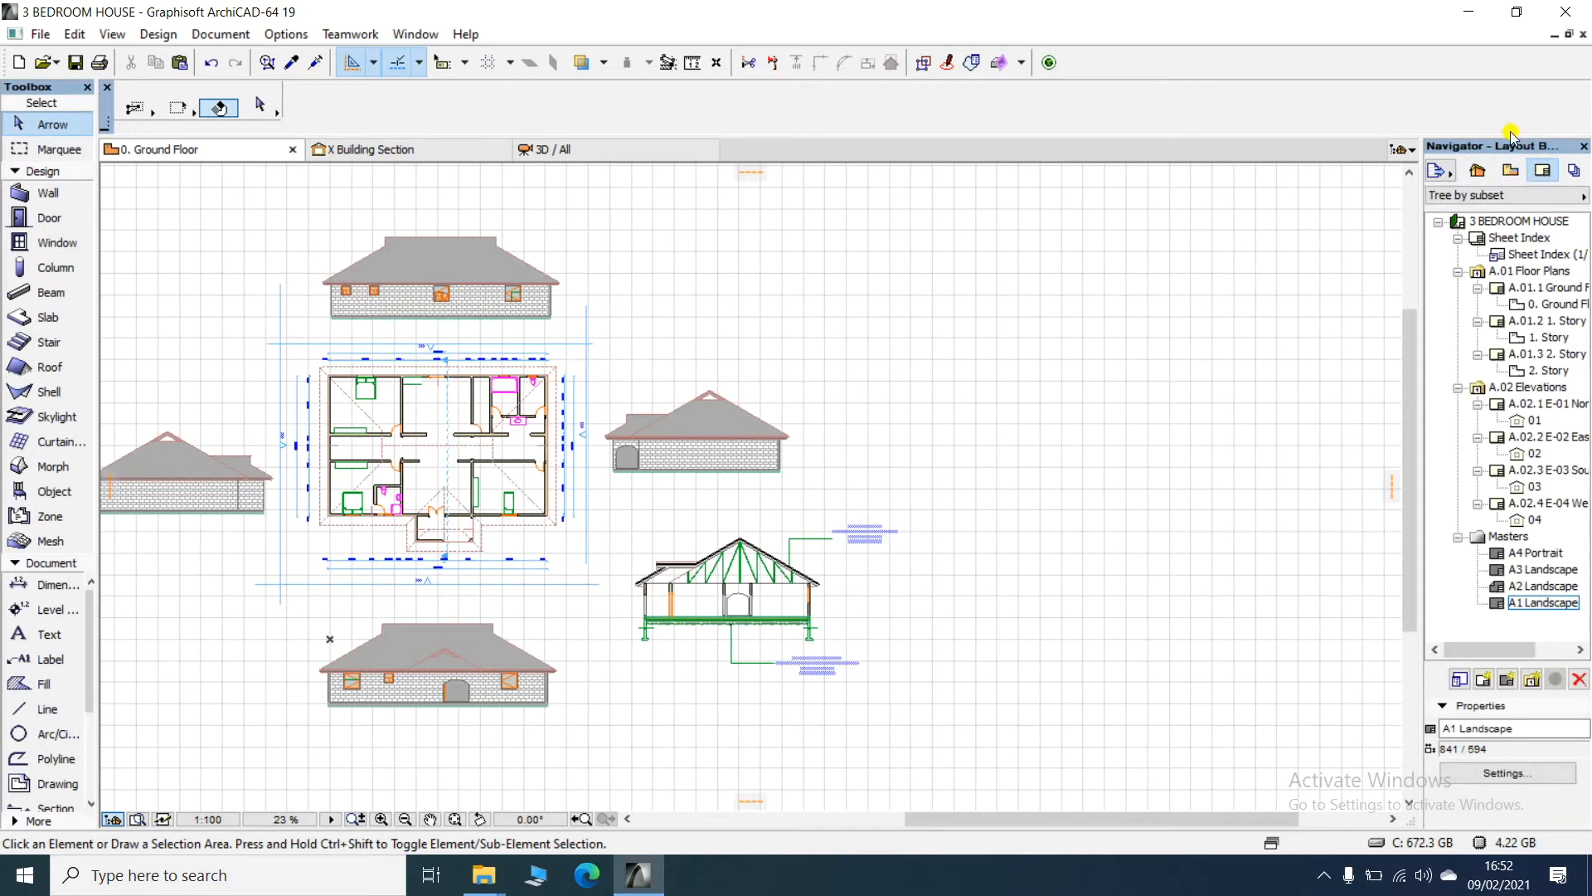
pyautogui.click(1492, 587)
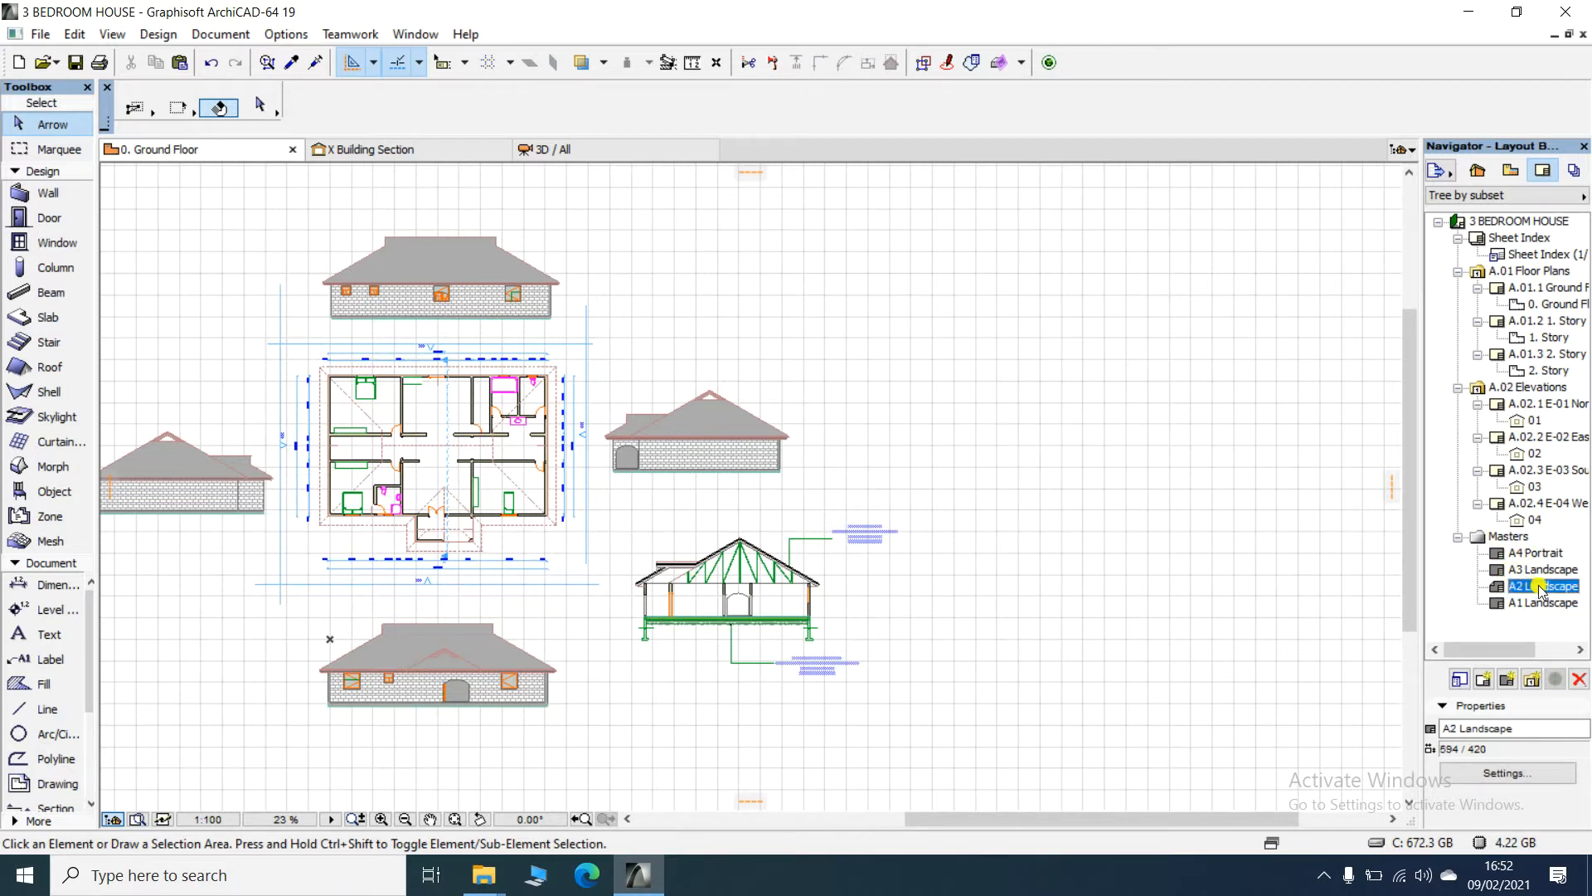
pyautogui.click(1505, 604)
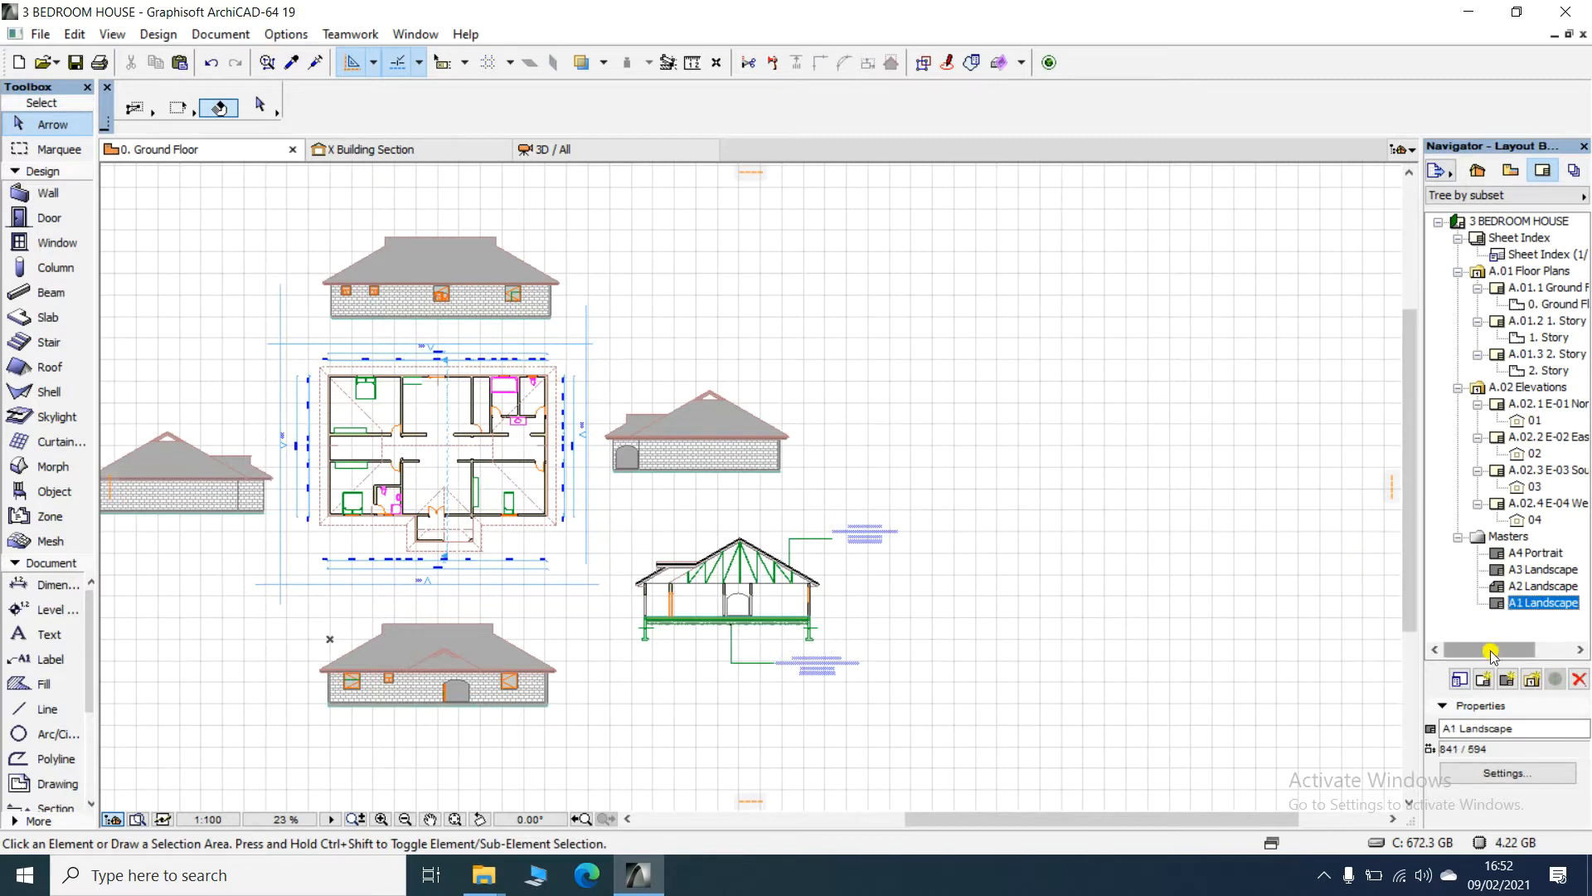
pyautogui.doubleClick(1500, 605)
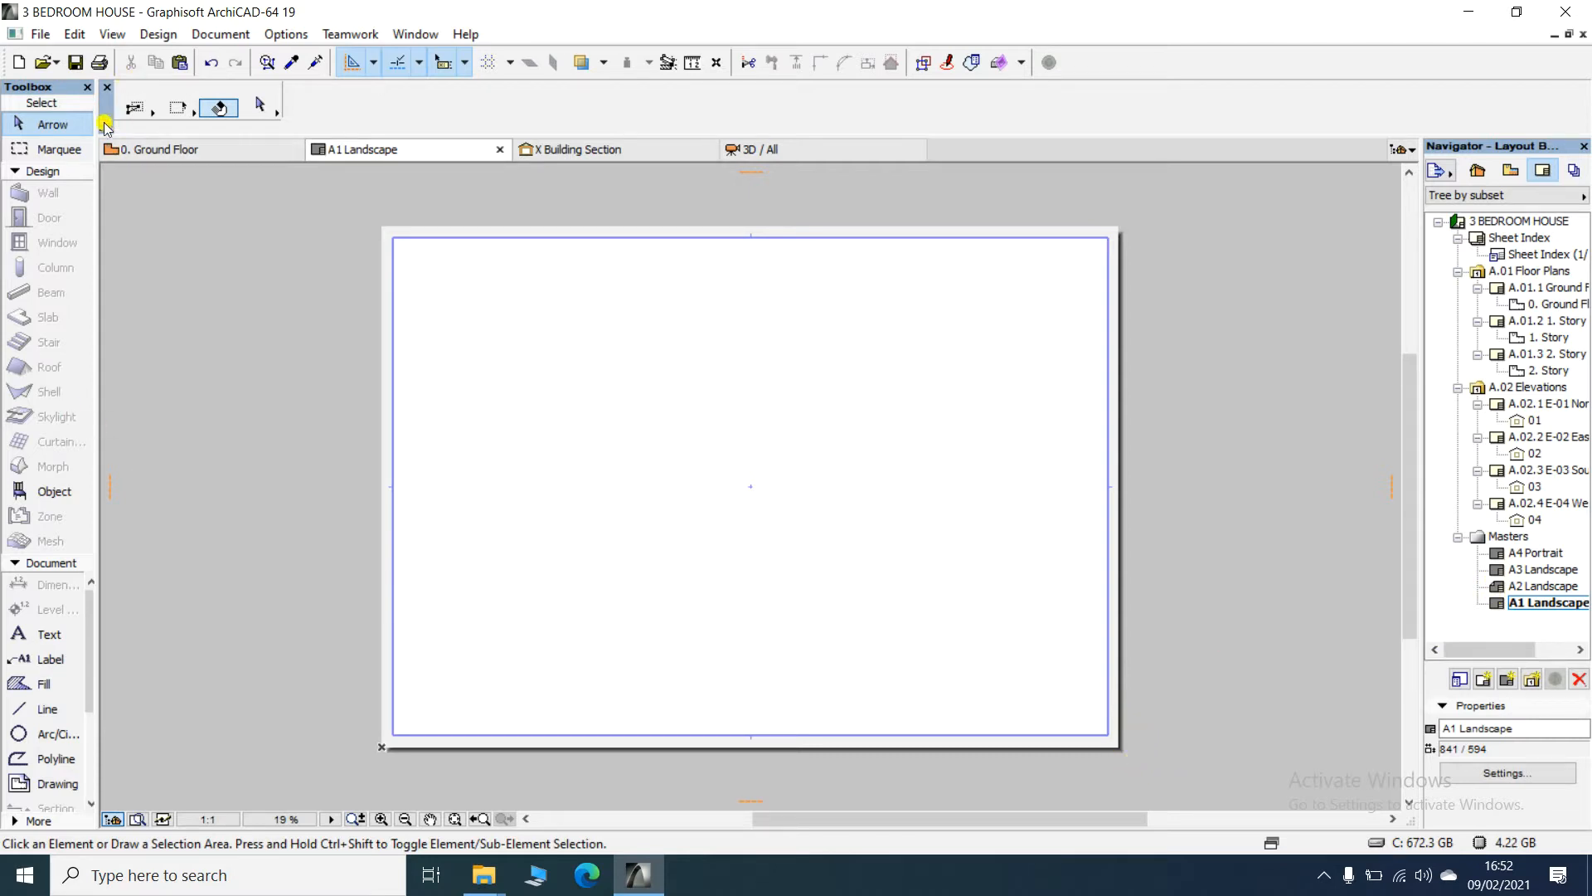
pyautogui.click(1159, 777)
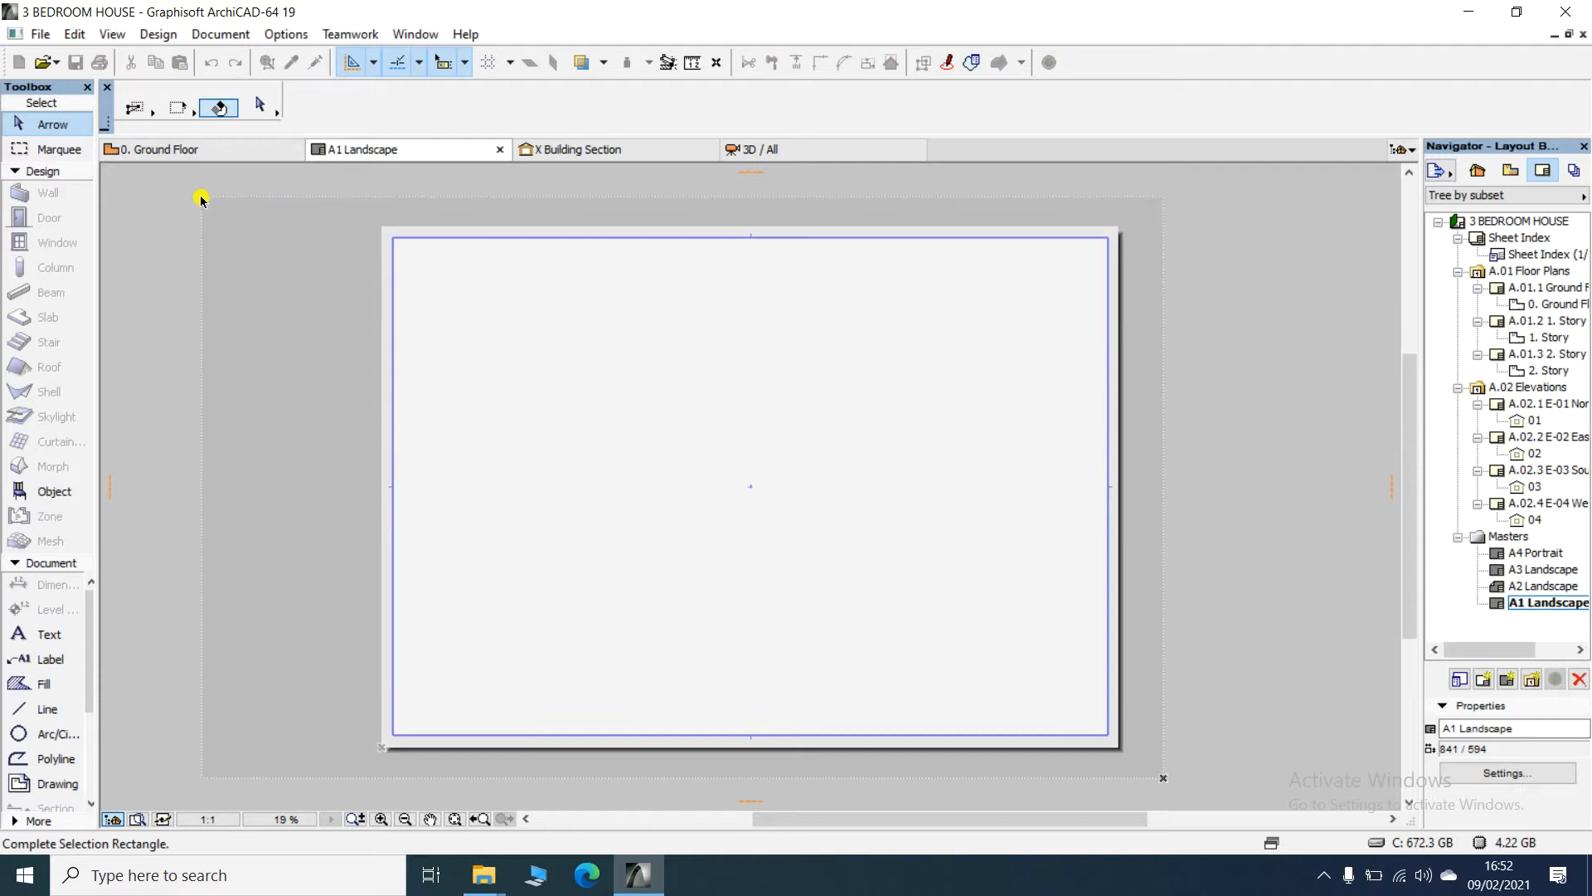
pyautogui.click(195, 191)
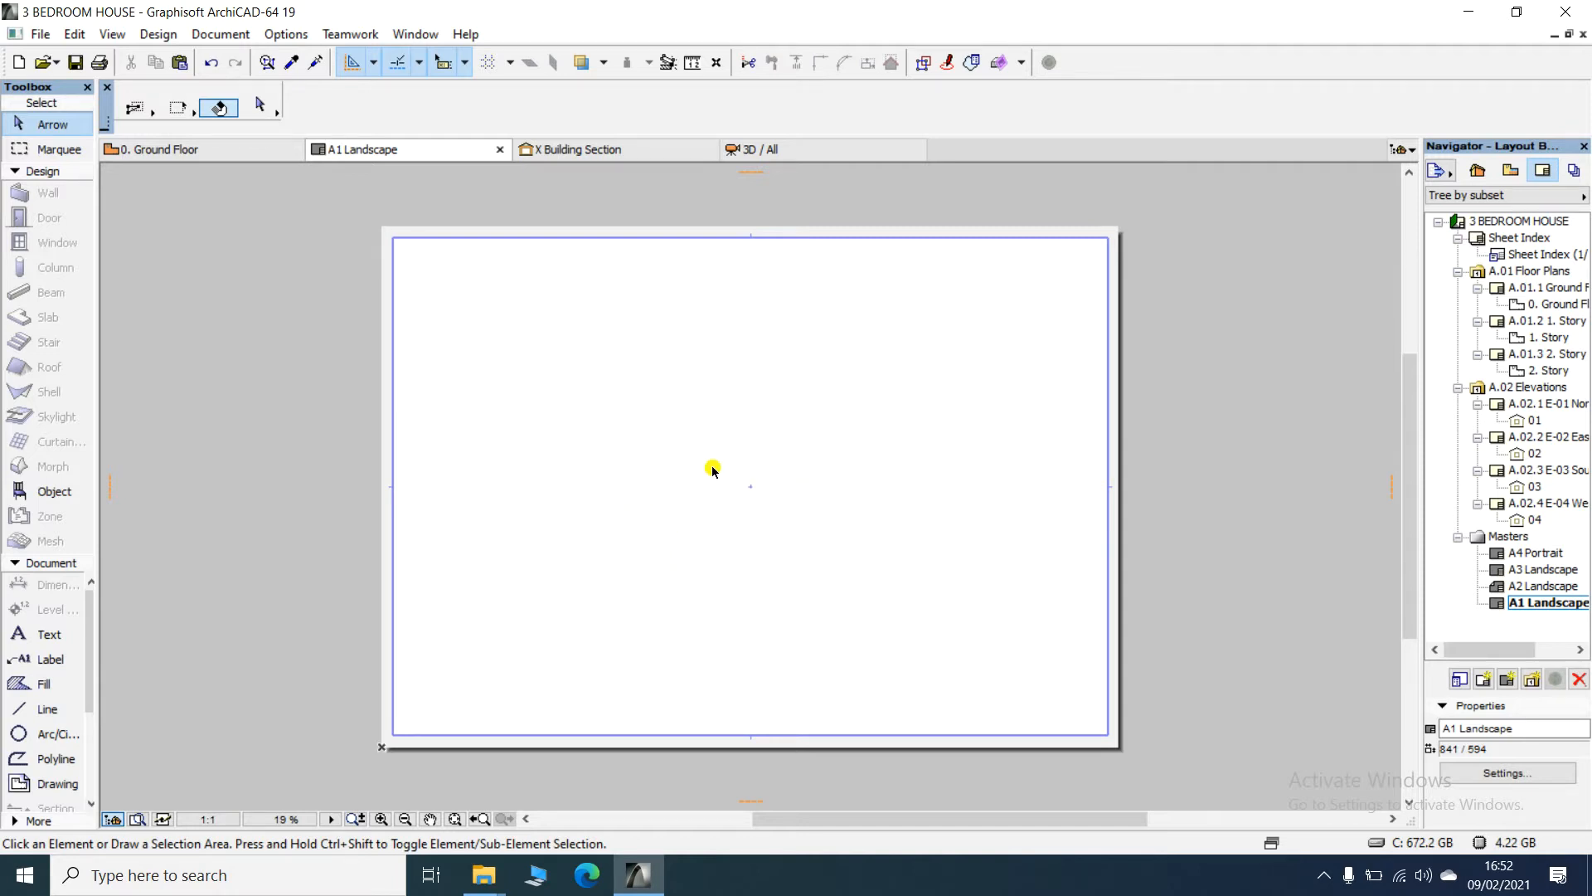
# - Place the 0. Ground Floor story from the project map as a drawing on the A1 Landscape layout
pyautogui.click(1479, 171)
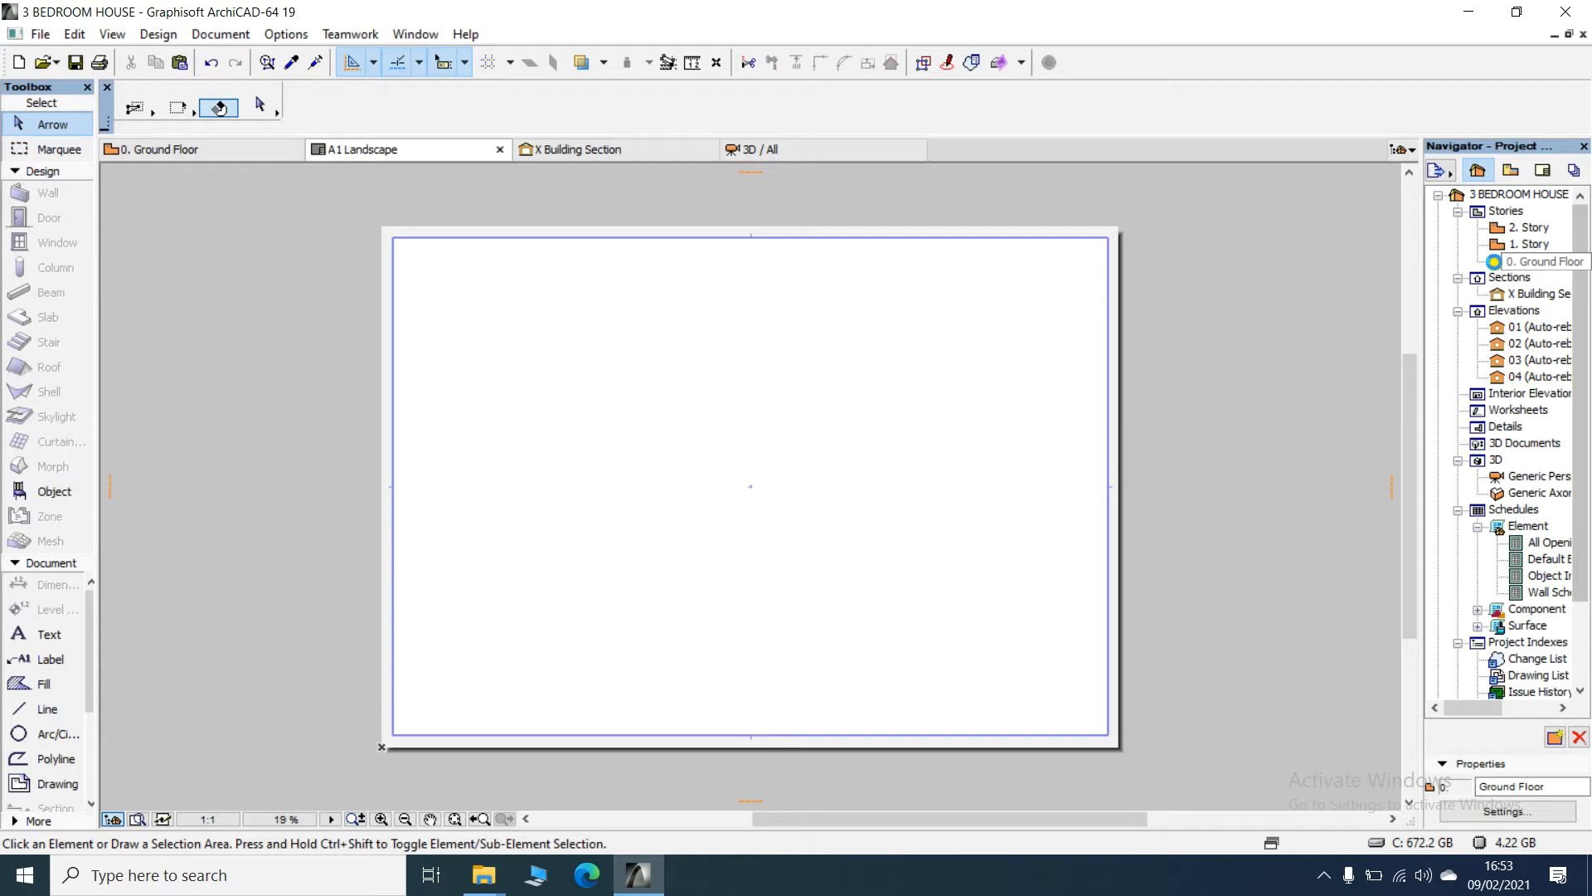
pyautogui.moveTo(1493, 261)
pyautogui.mouseDown()
pyautogui.moveTo(1376, 327)
pyautogui.moveTo(1233, 313)
pyautogui.moveTo(1031, 331)
pyautogui.moveTo(820, 432)
pyautogui.mouseUp()
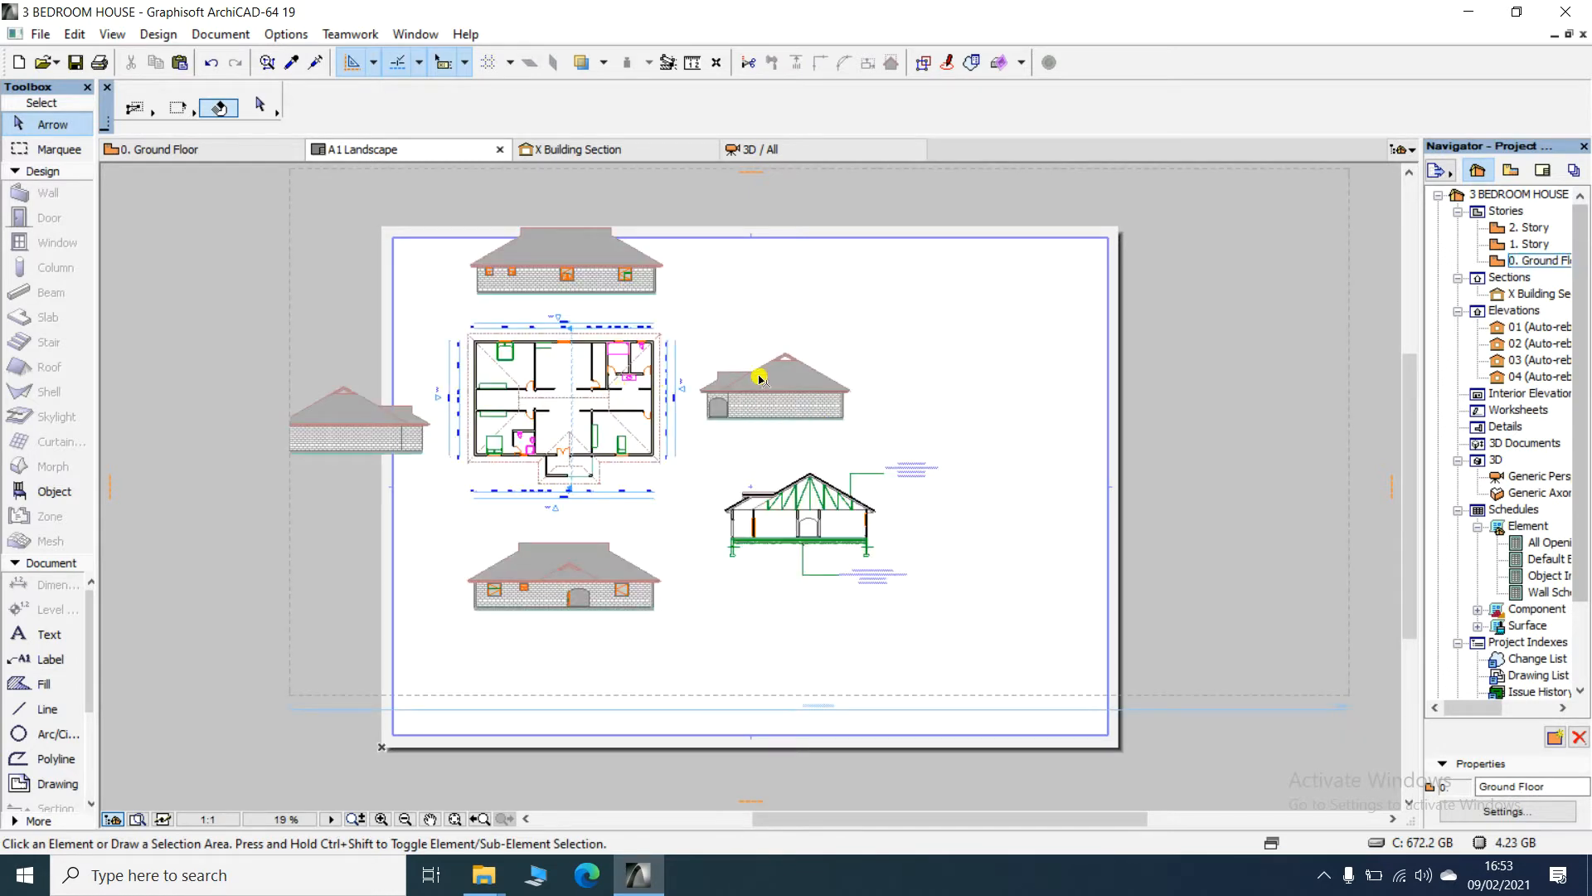
pyautogui.scroll(2, 618, 345)
pyautogui.scroll(-4, 669, 323)
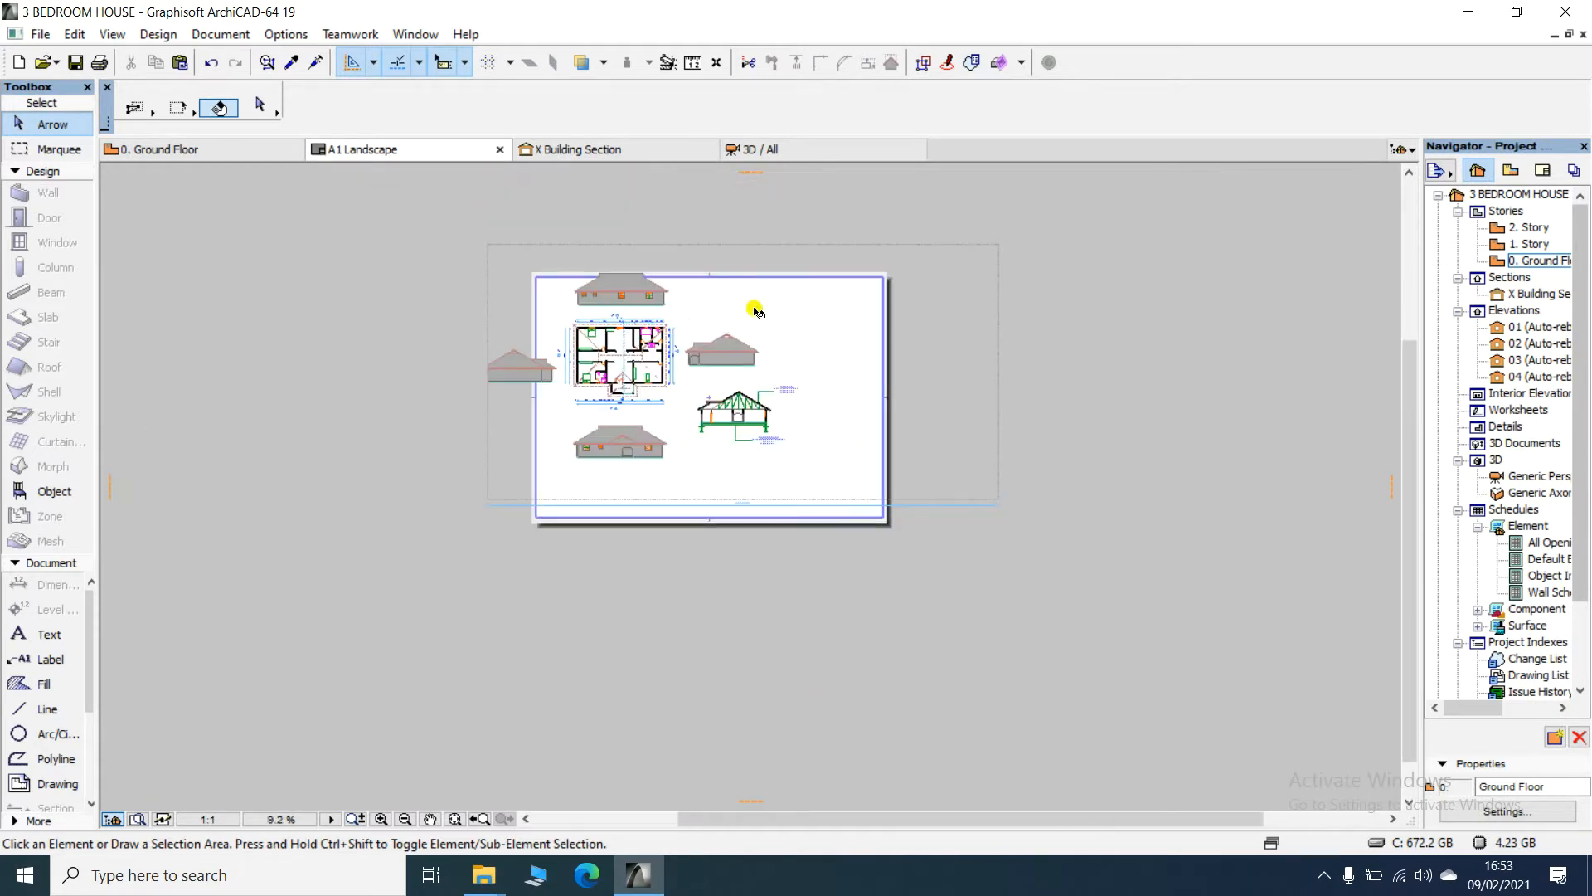
# - Set the placed Ground Floor drawing's title type to No Title
pyautogui.click(940, 383)
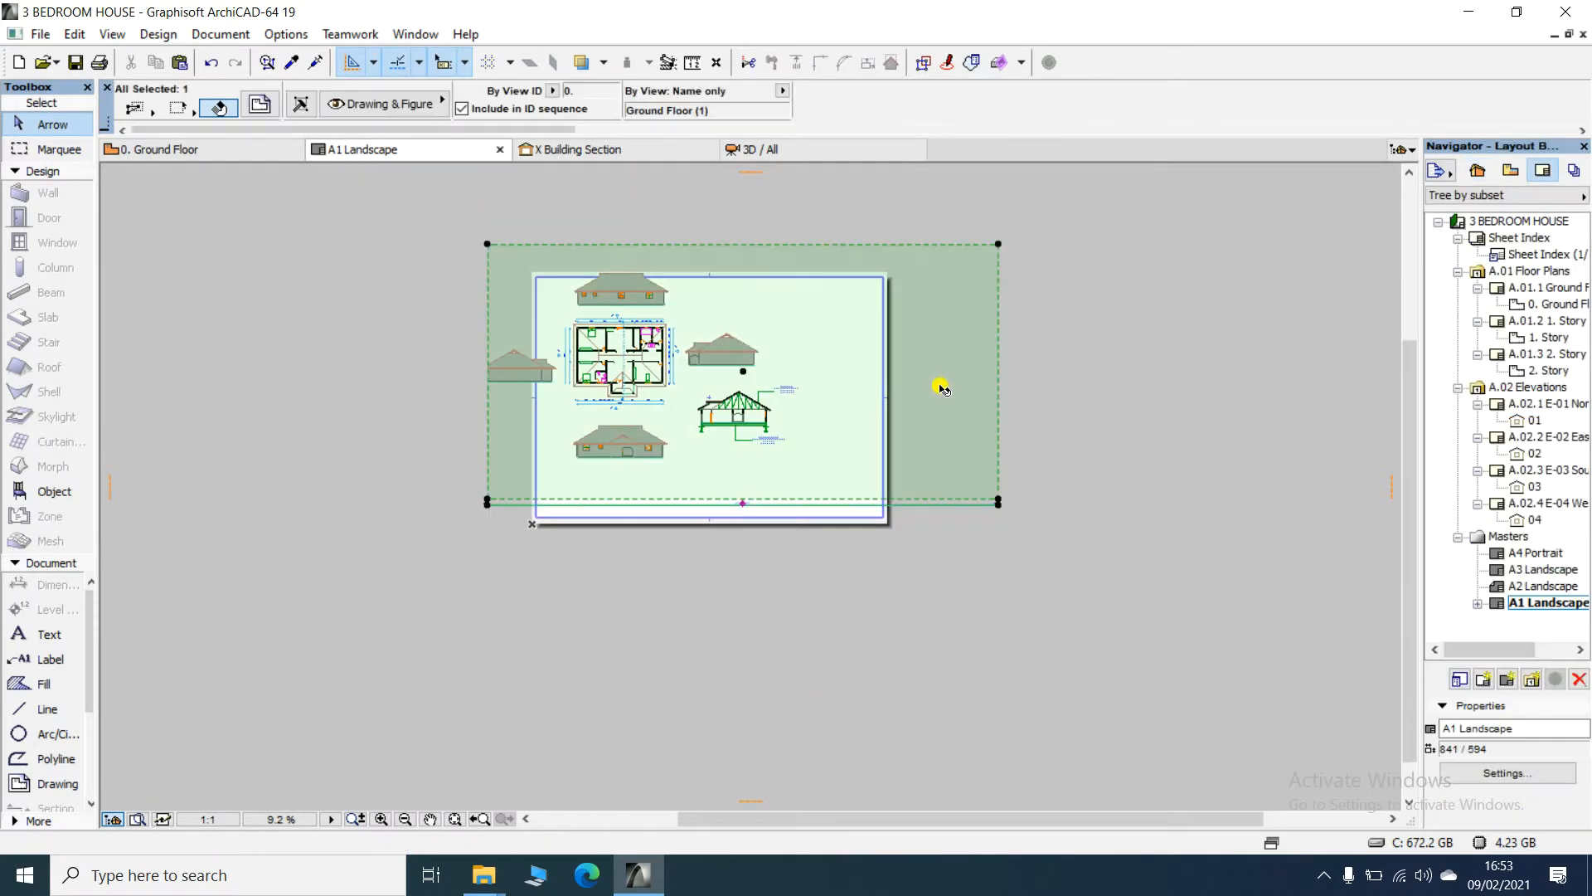
pyautogui.click(257, 102)
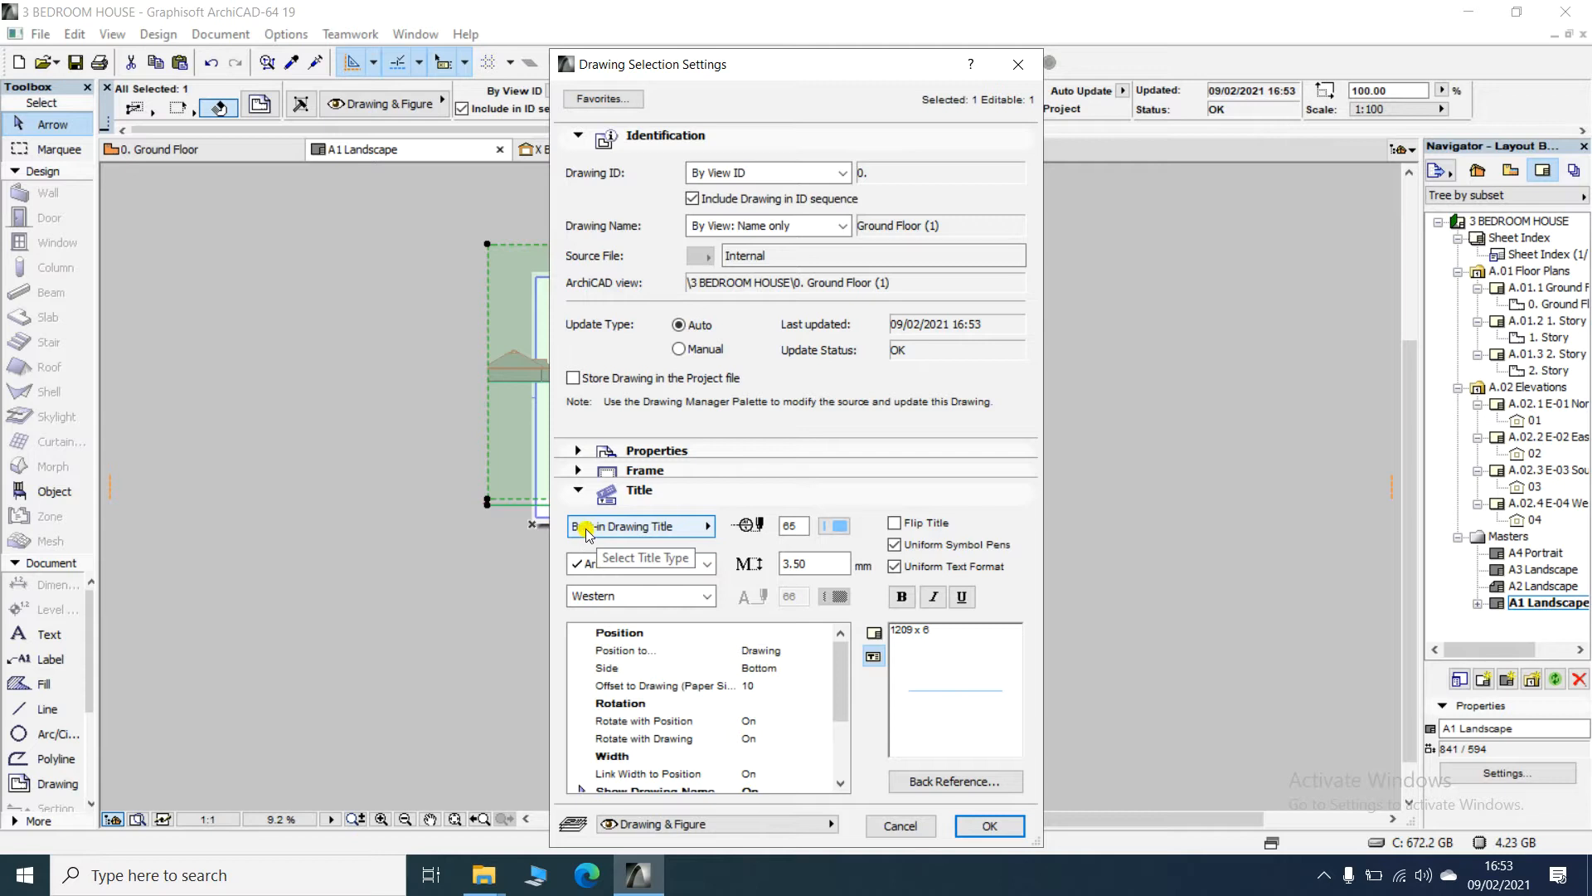
pyautogui.click(705, 529)
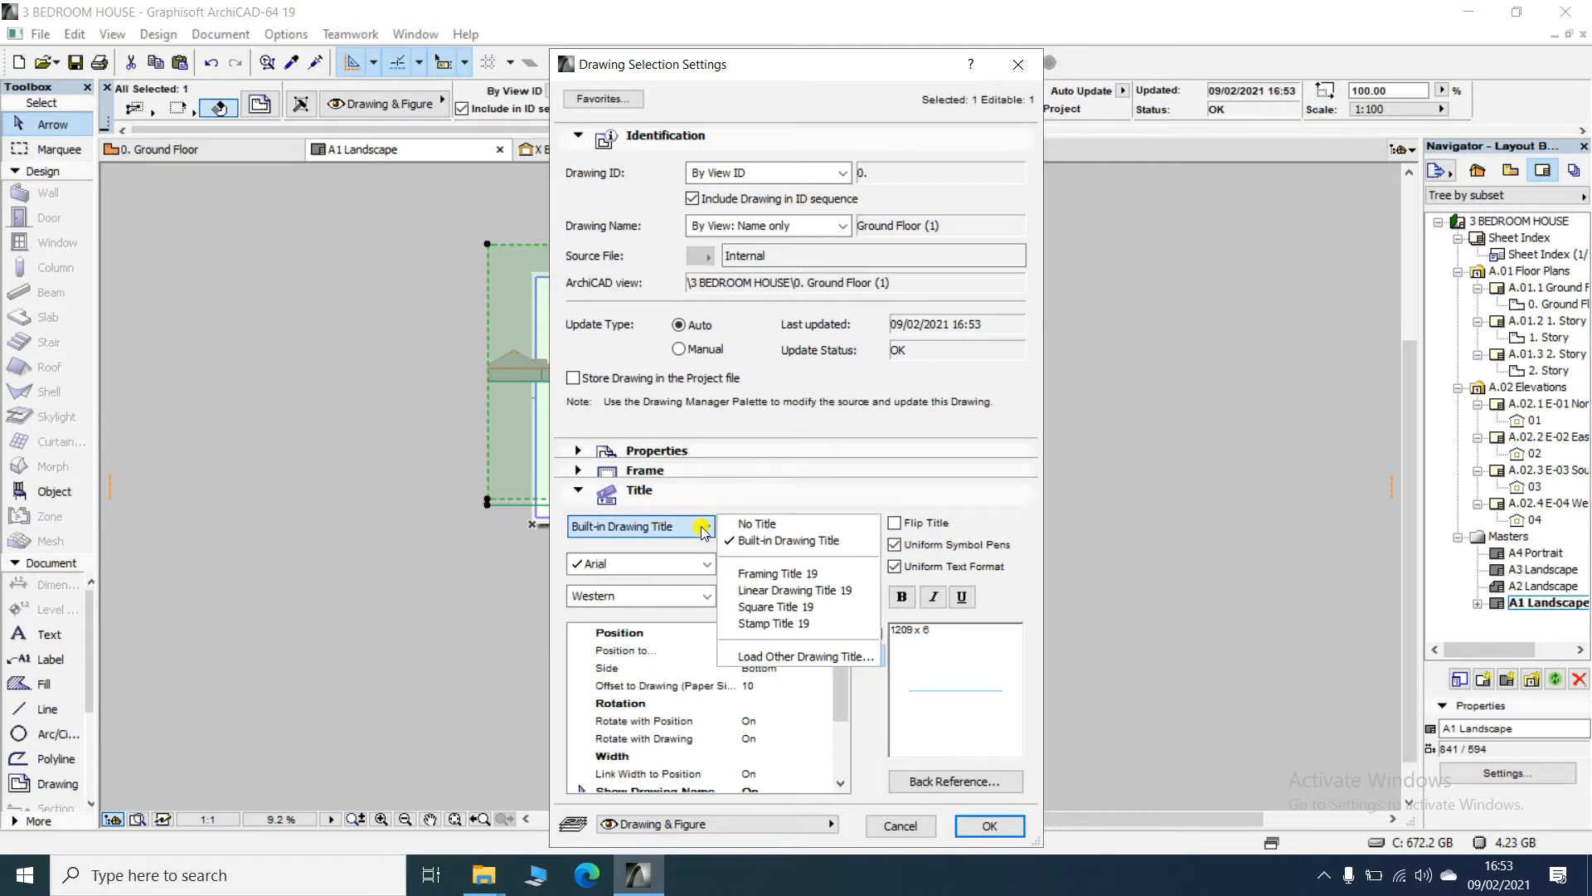
pyautogui.click(761, 529)
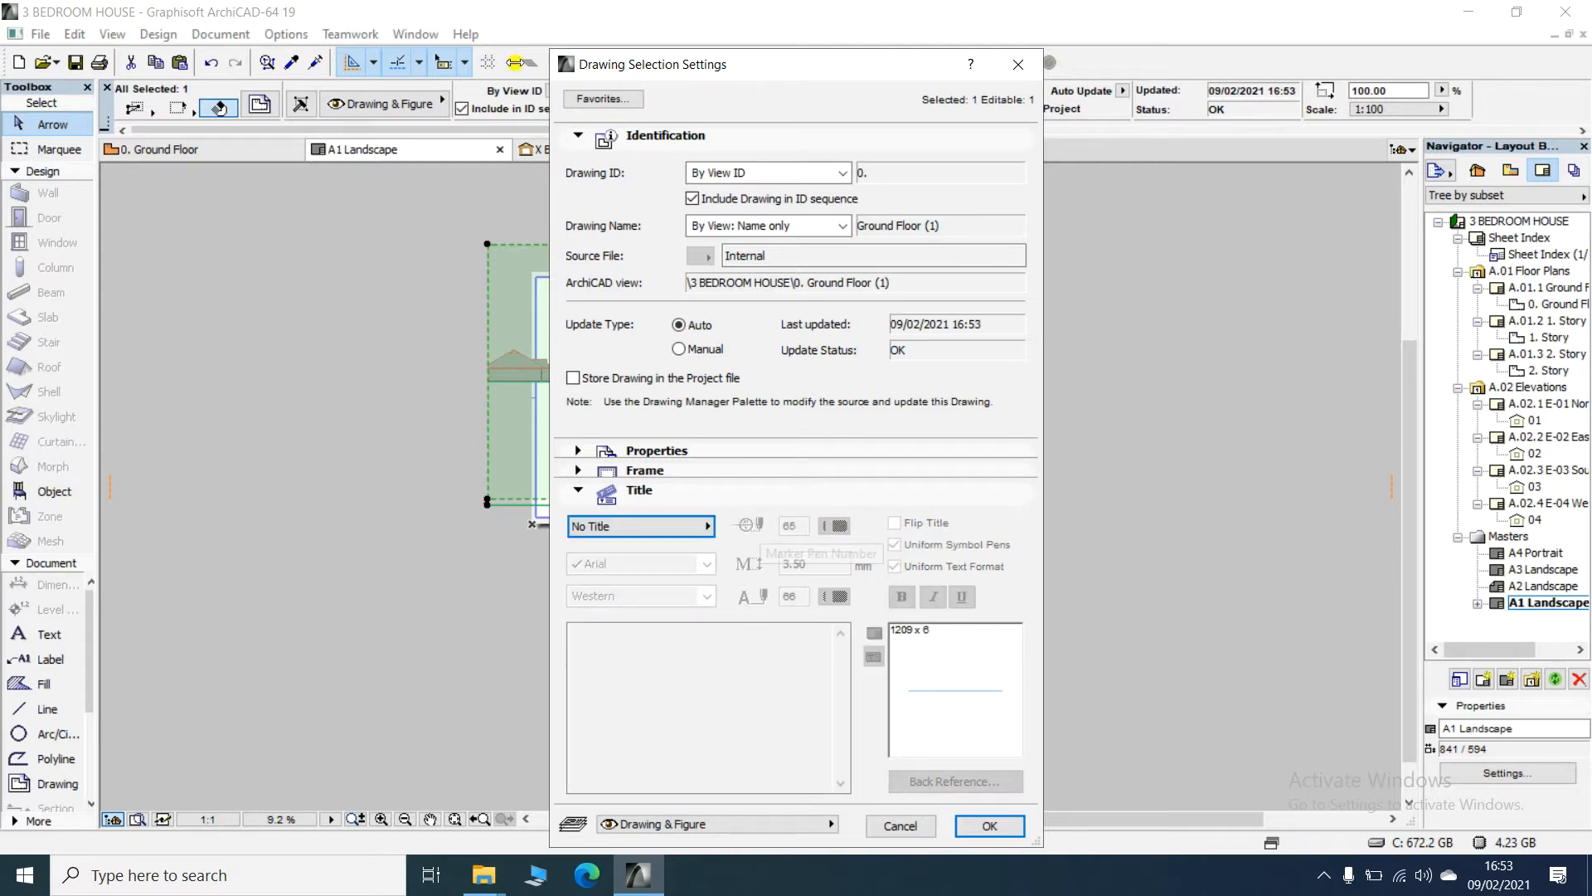
pyautogui.click(989, 825)
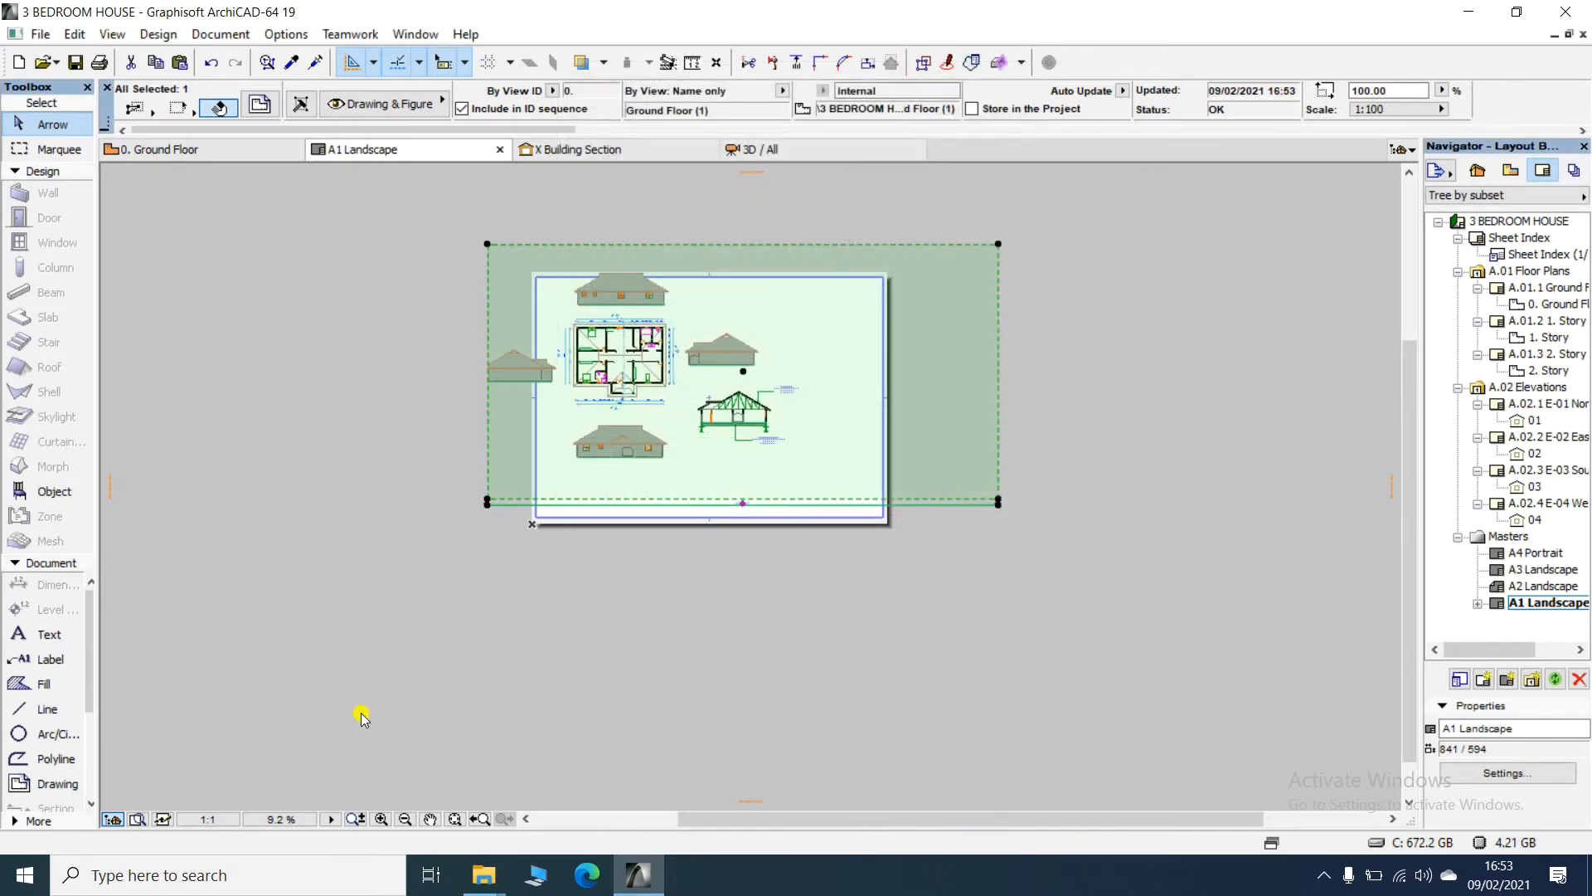
# - Crop the drawing frame on its right, left and lower sides to exclude the section, the side elevations and the lower elevation
pyautogui.scroll(2, 531, 249)
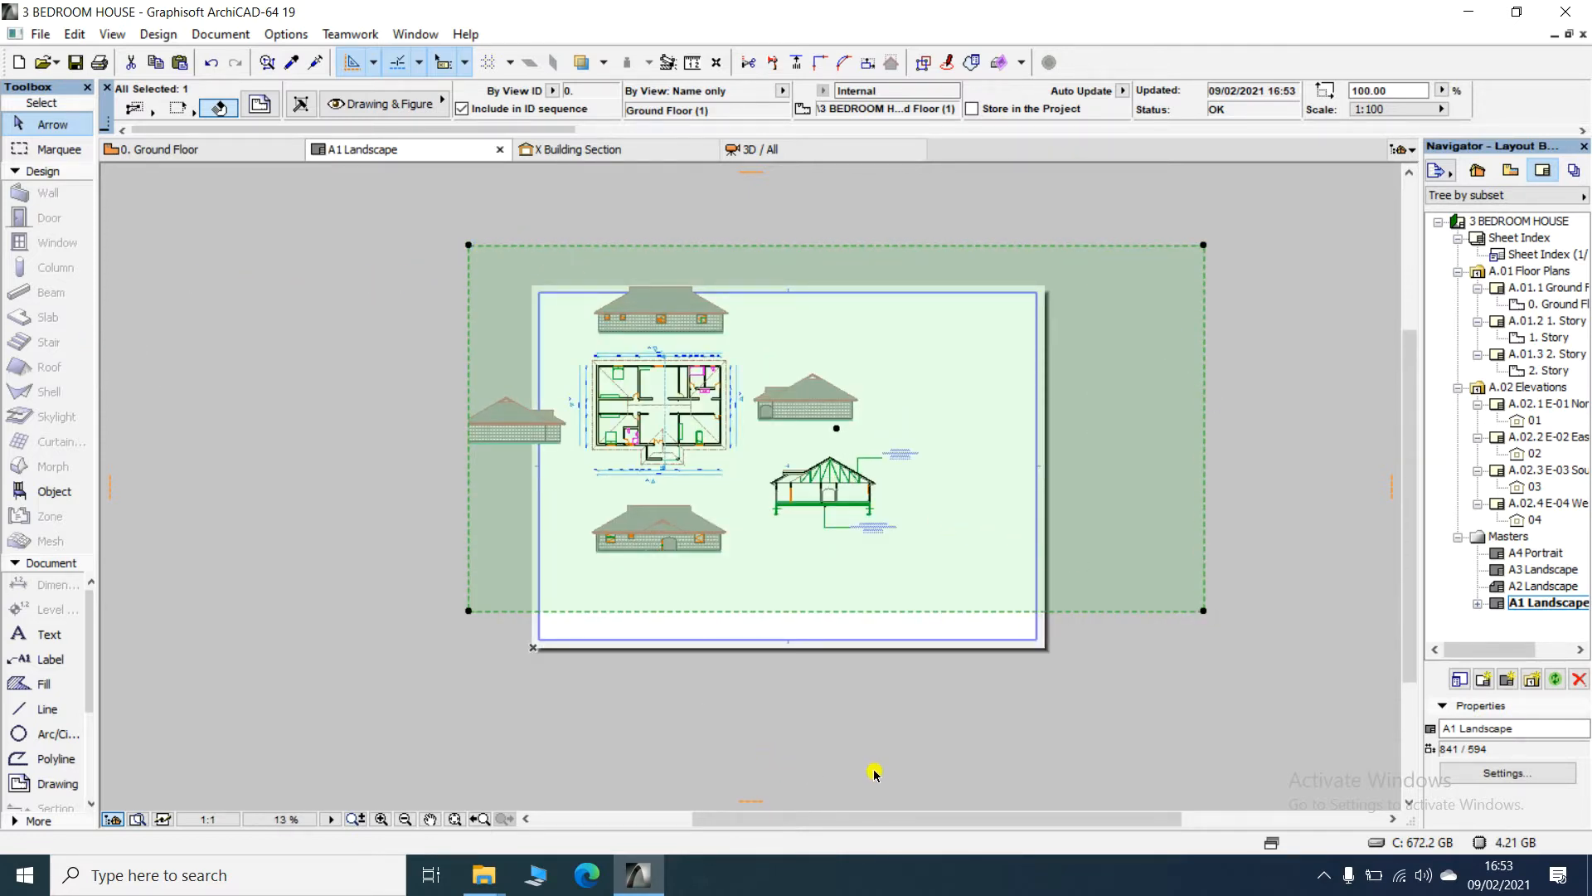
pyautogui.click(1205, 611)
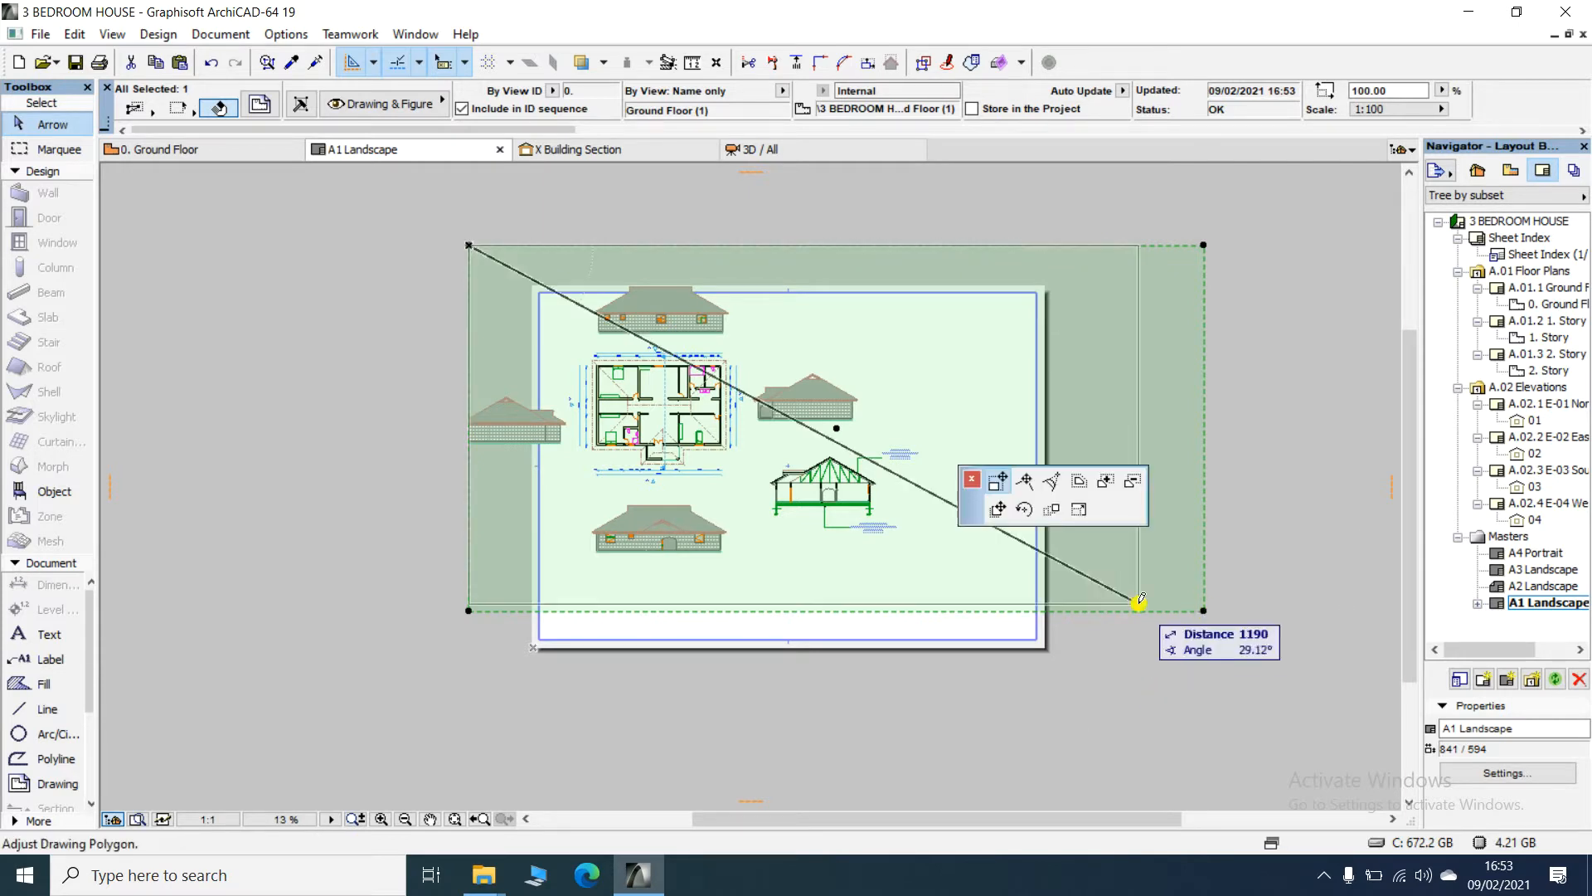
pyautogui.click(751, 572)
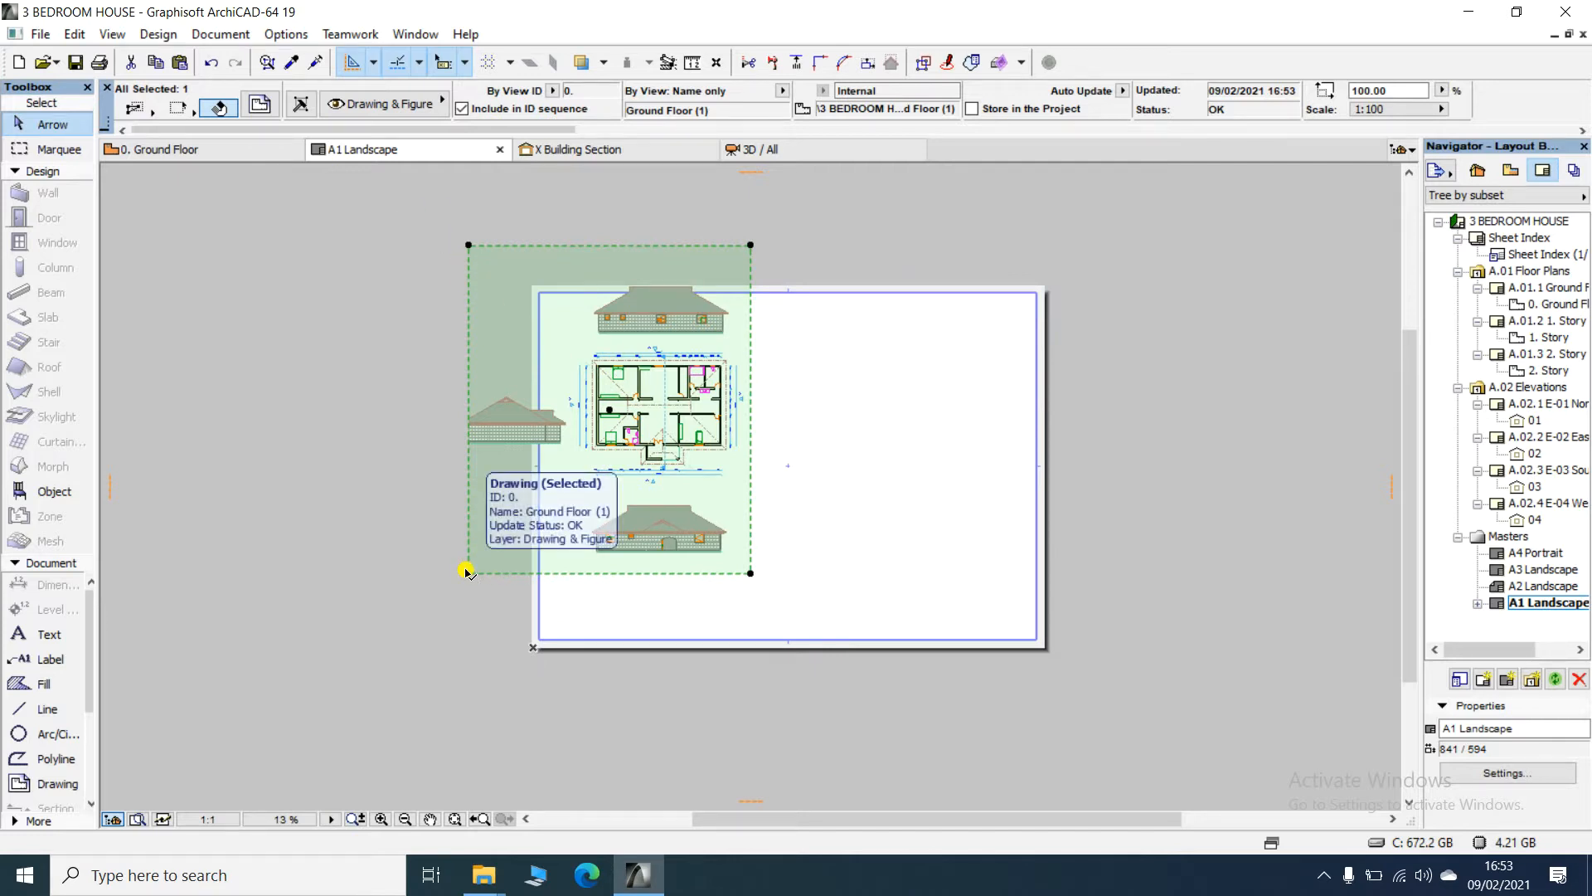
pyautogui.click(466, 570)
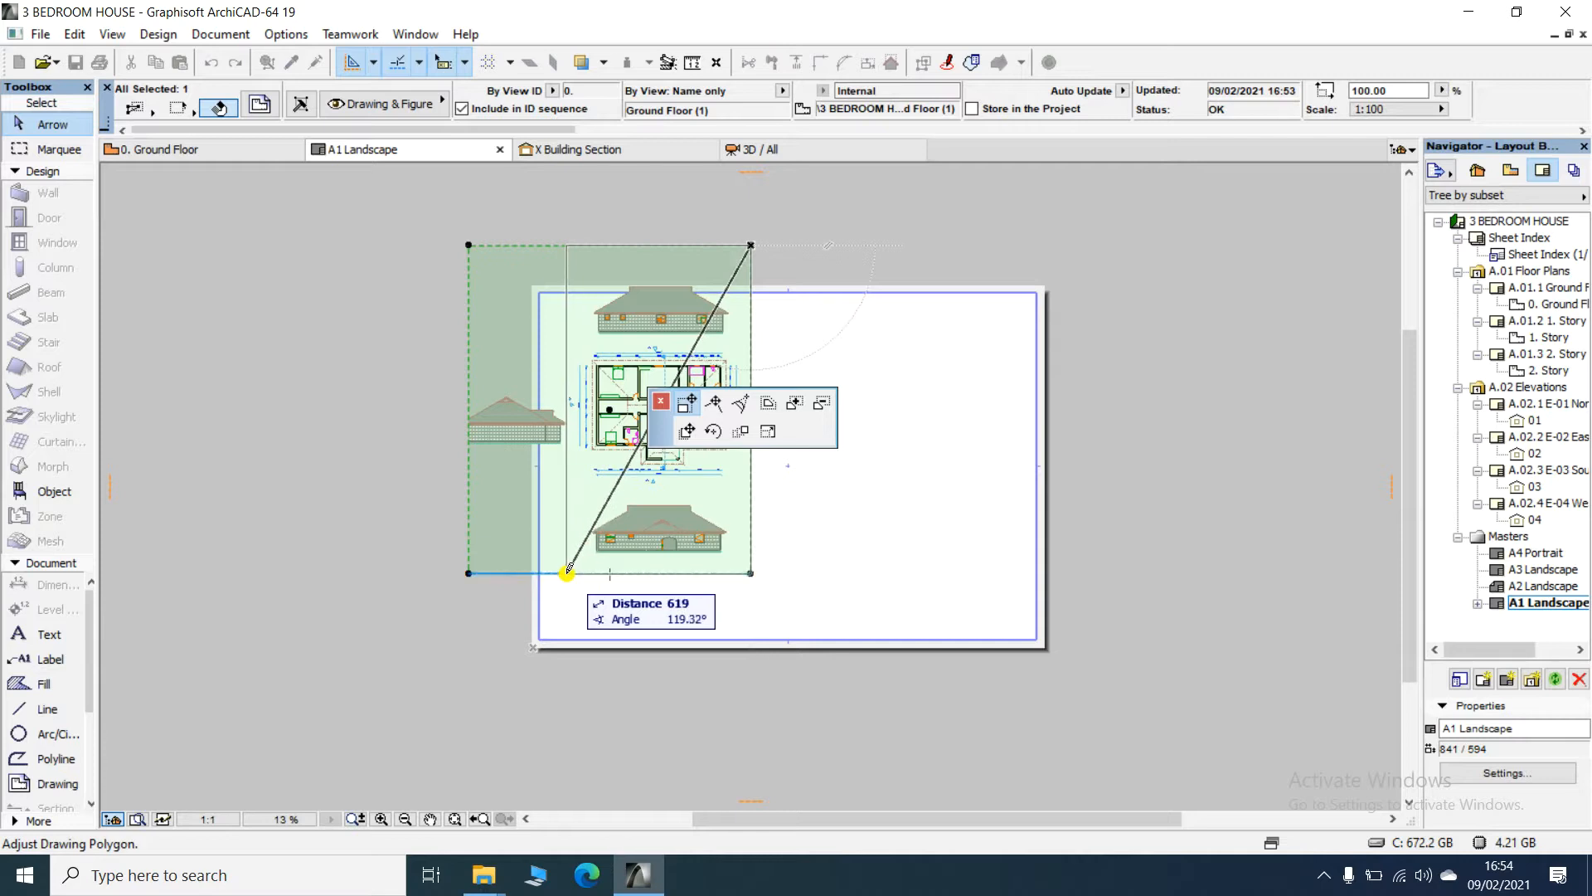
pyautogui.click(566, 571)
pyautogui.click(753, 574)
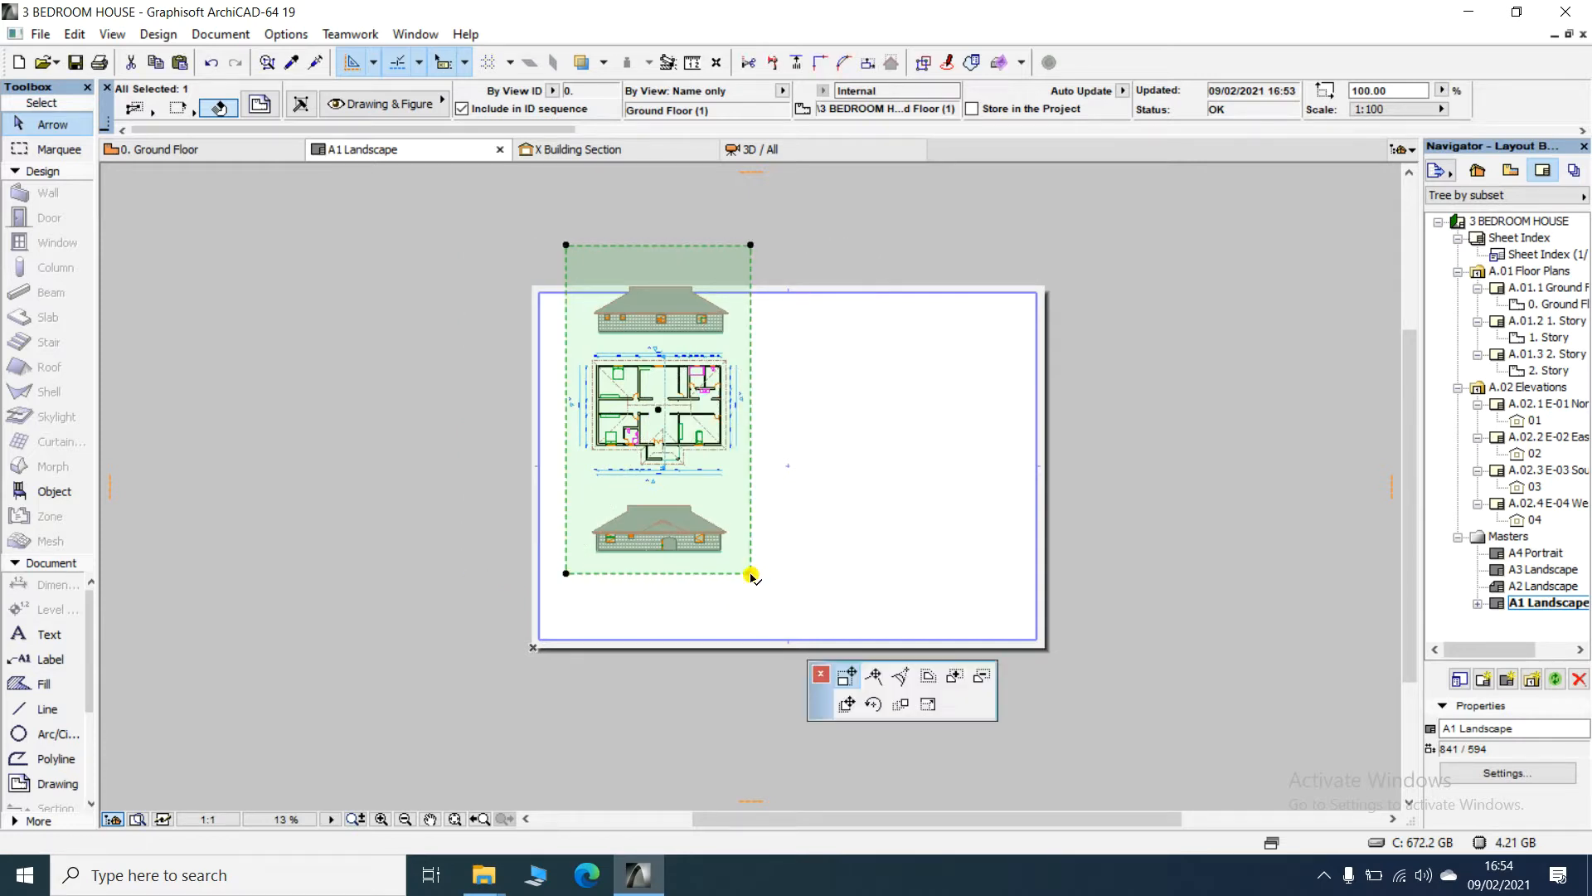
pyautogui.click(755, 487)
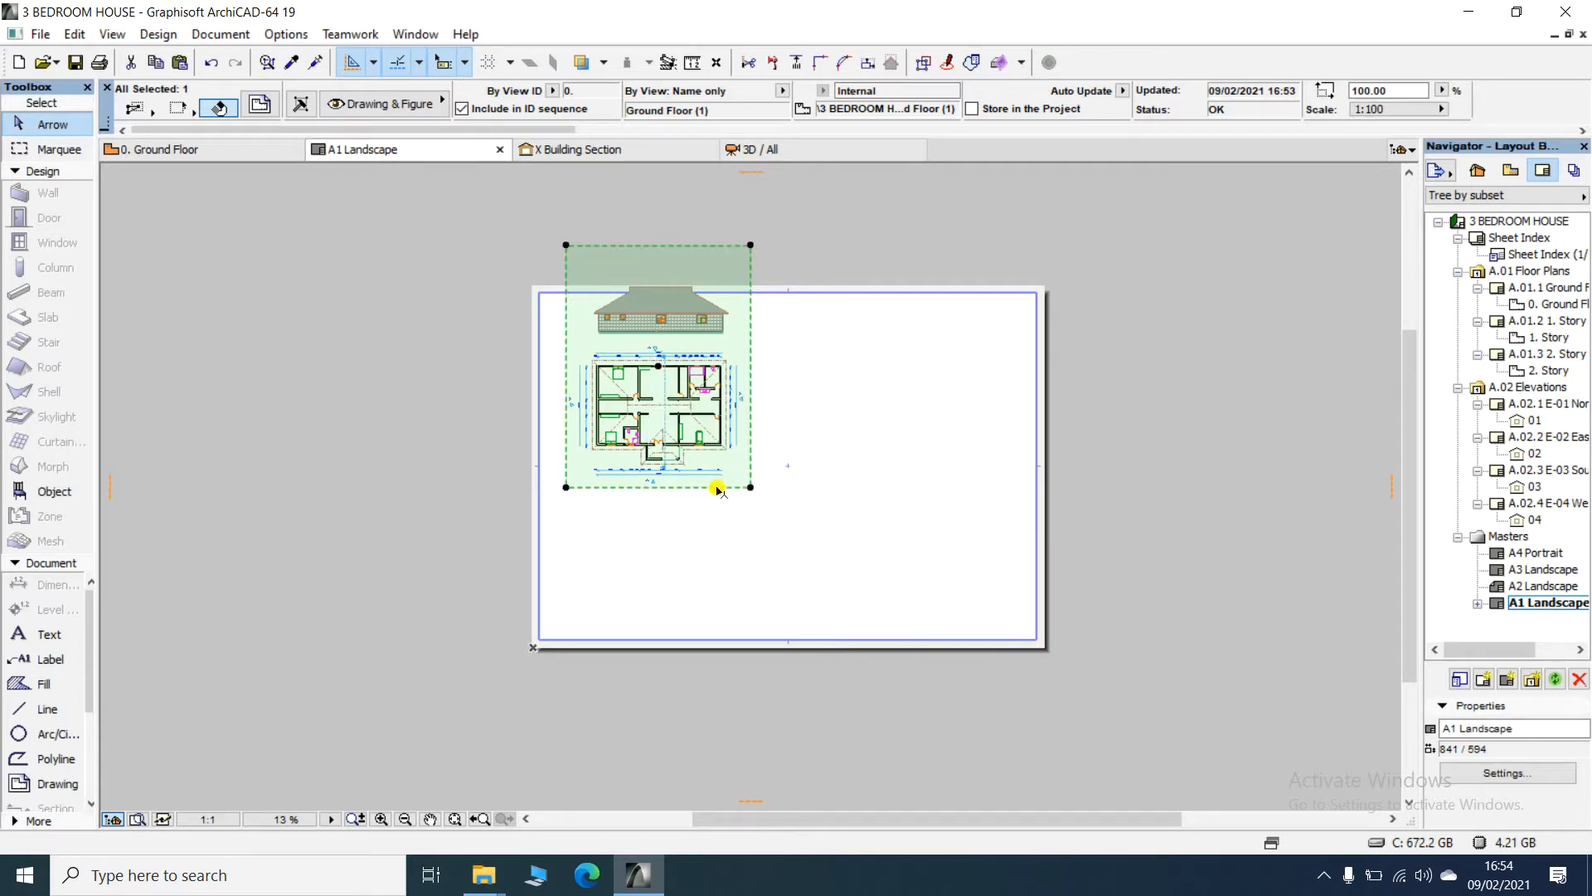
# - Crop the upper side of the drawing frame down to the floor plan, excluding the elevation above it
pyautogui.scroll(3, 729, 495)
pyautogui.scroll(-3, 729, 508)
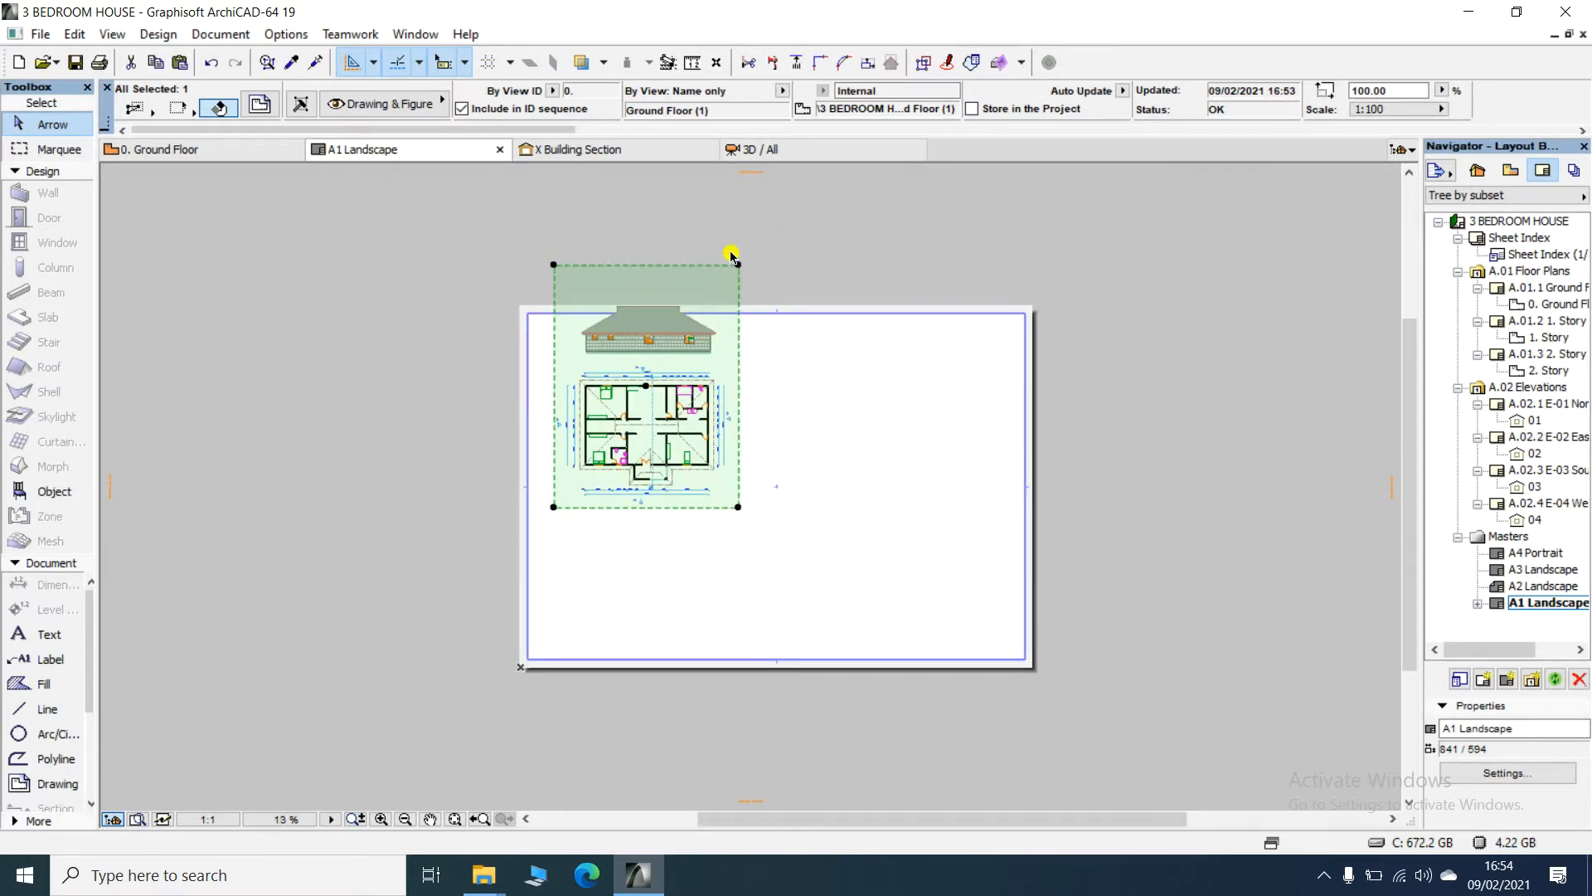
pyautogui.scroll(3, 729, 257)
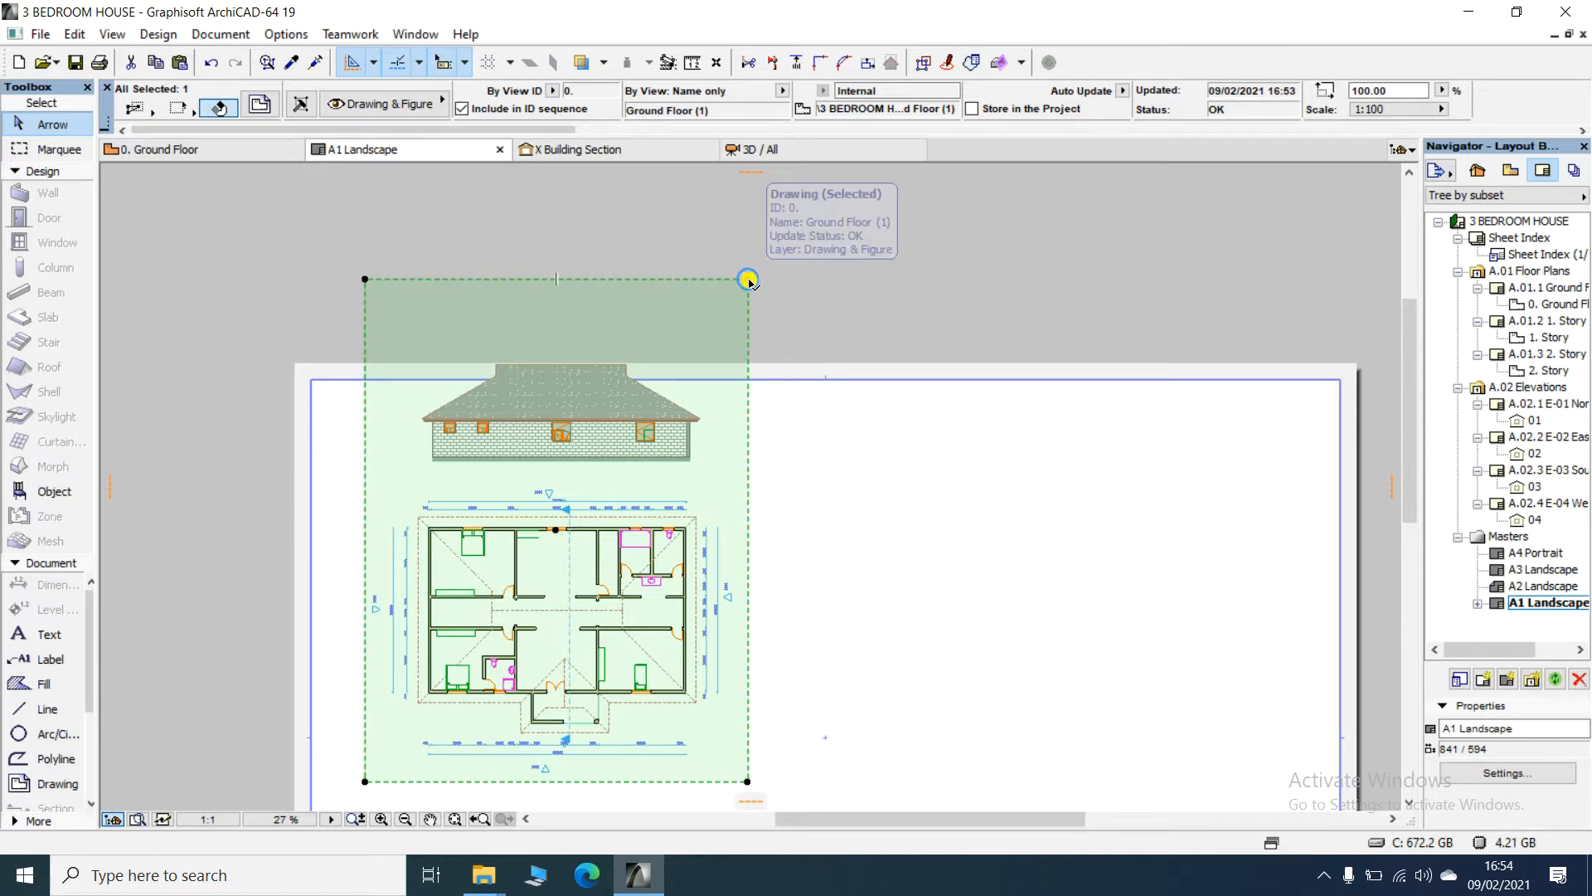
pyautogui.click(747, 279)
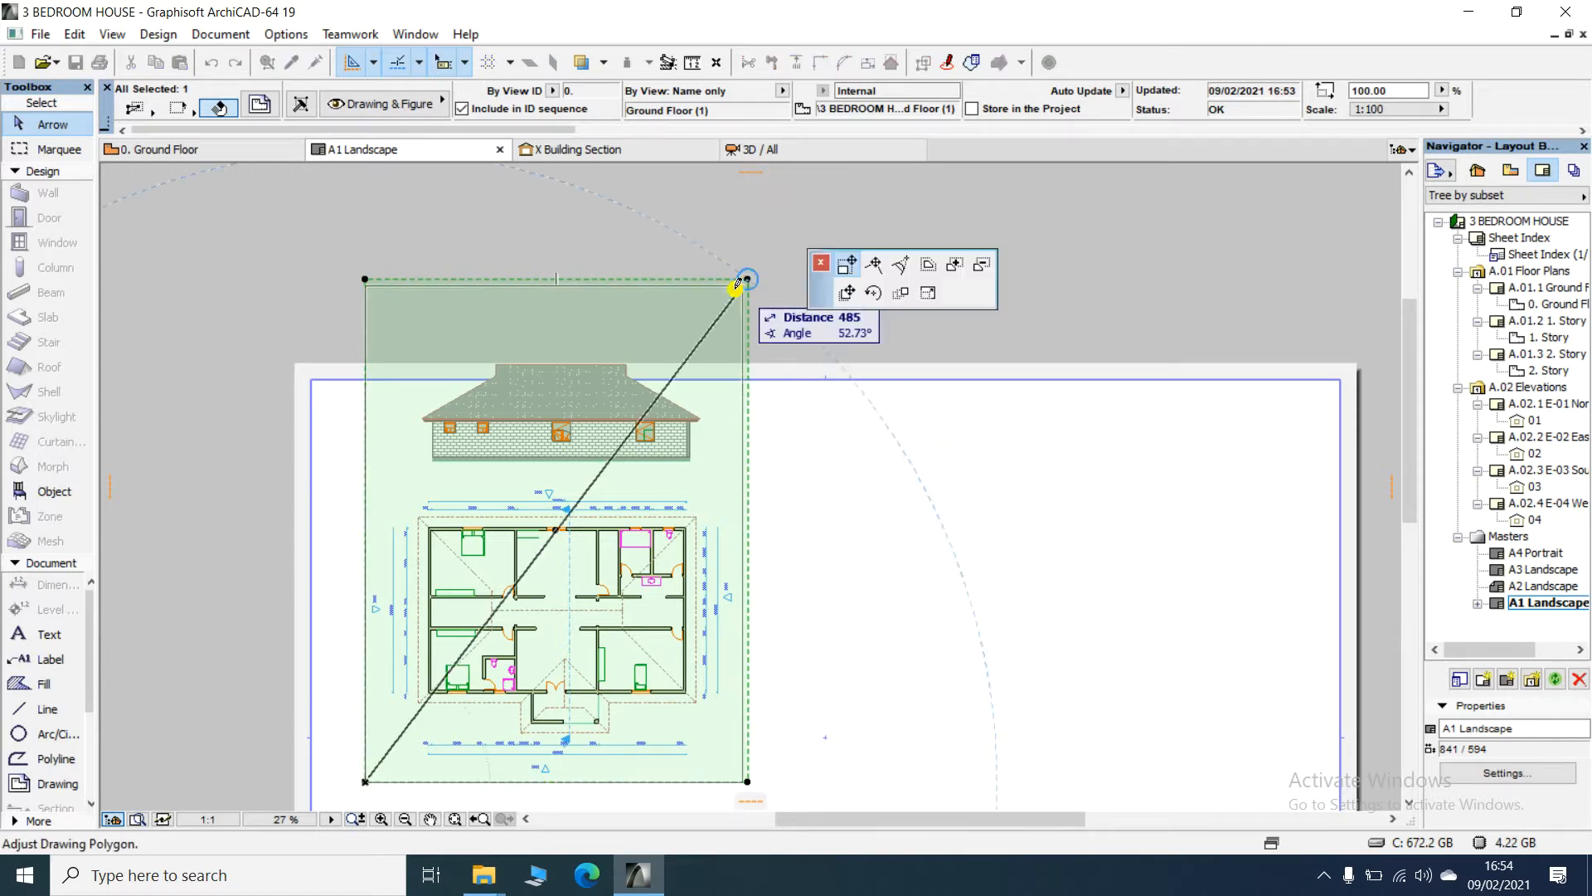
pyautogui.click(735, 483)
pyautogui.scroll(-2, 585, 467)
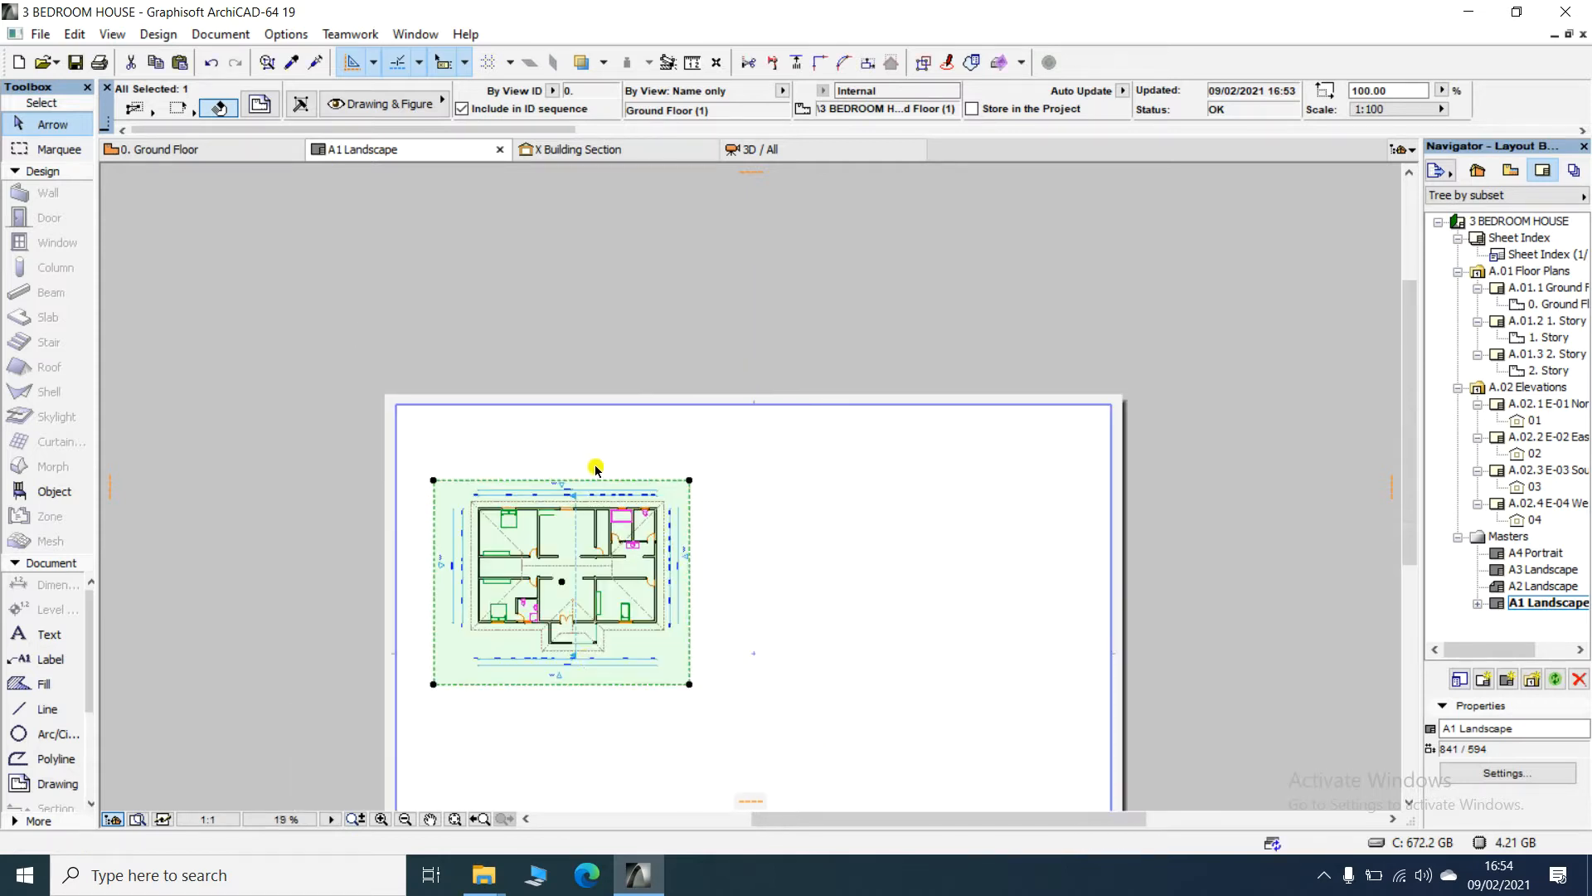
# - Trim the lower and left edges of the drawing frame slightly closer to the floor plan's dimensions and markers
pyautogui.scroll(4, 612, 693)
pyautogui.click(769, 677)
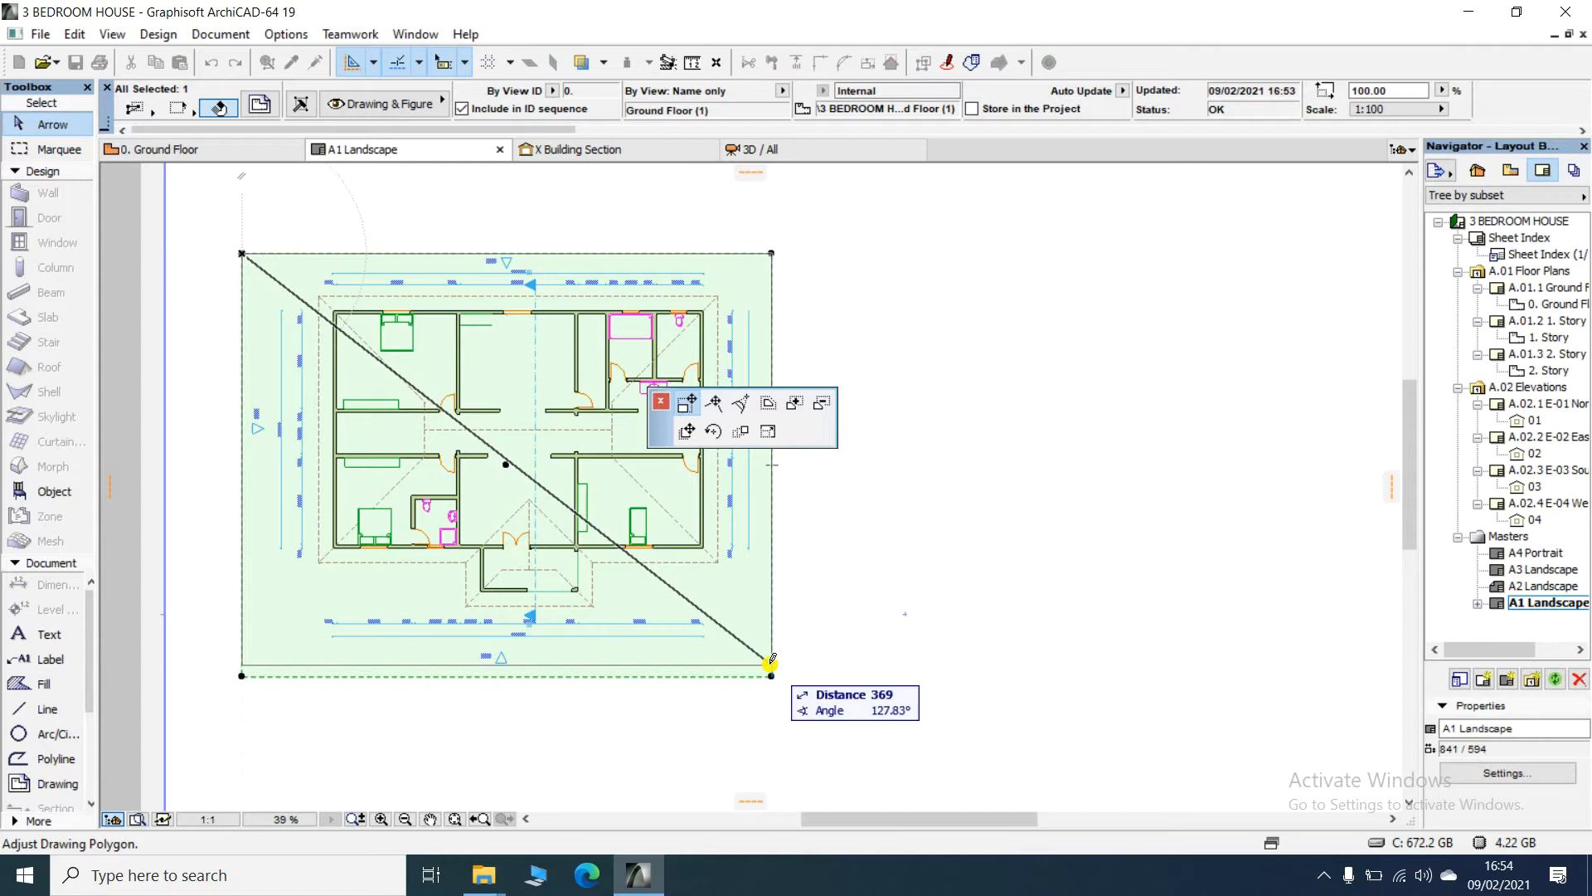
pyautogui.click(770, 661)
pyautogui.scroll(2, 302, 309)
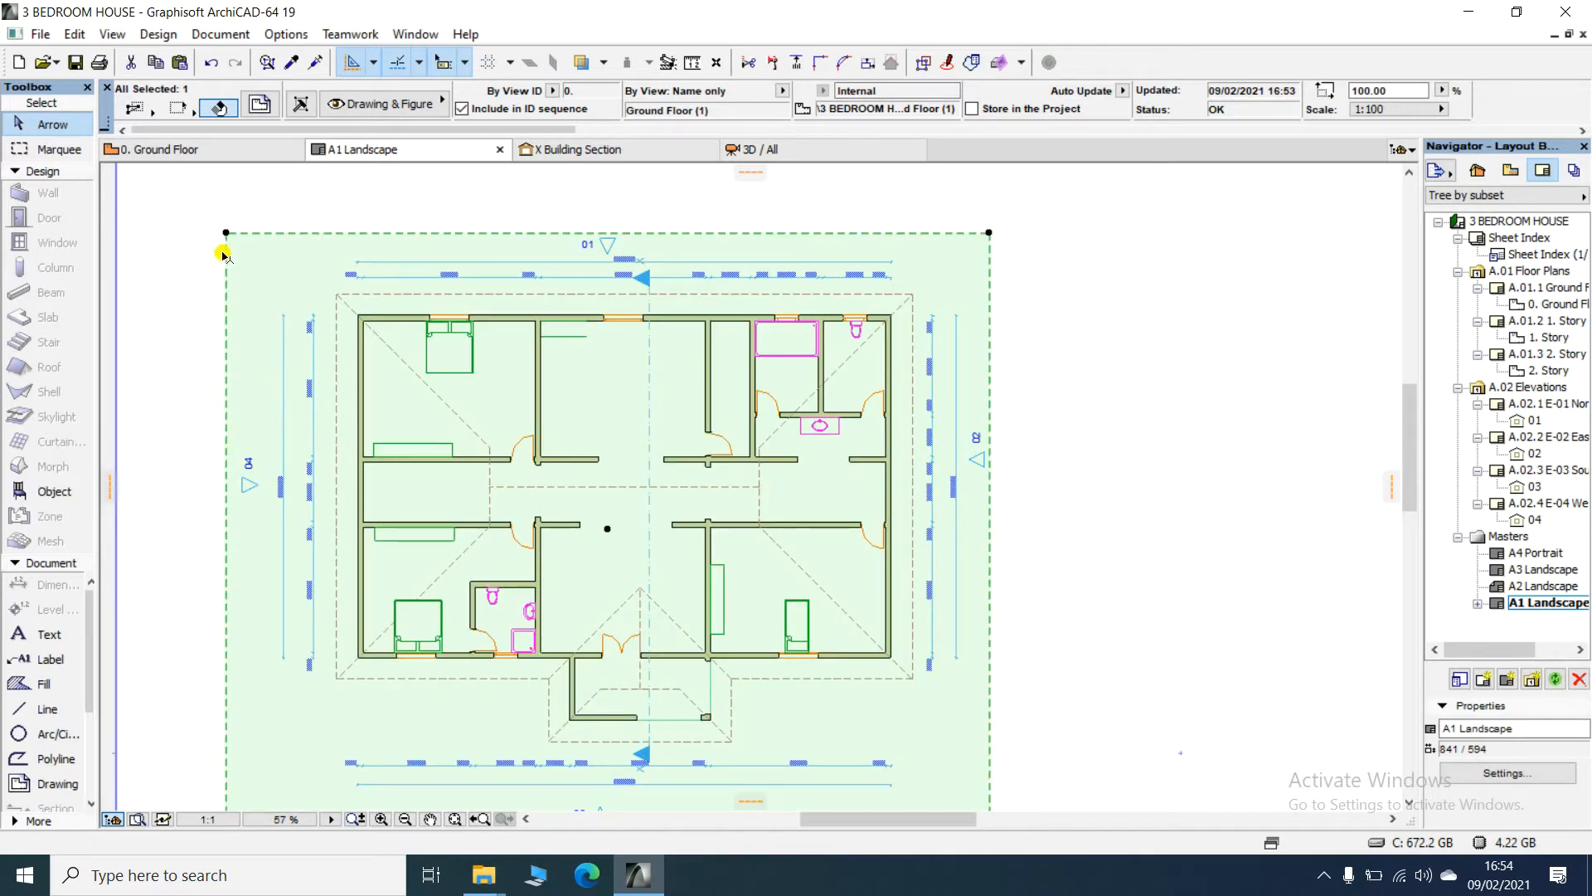
pyautogui.click(226, 232)
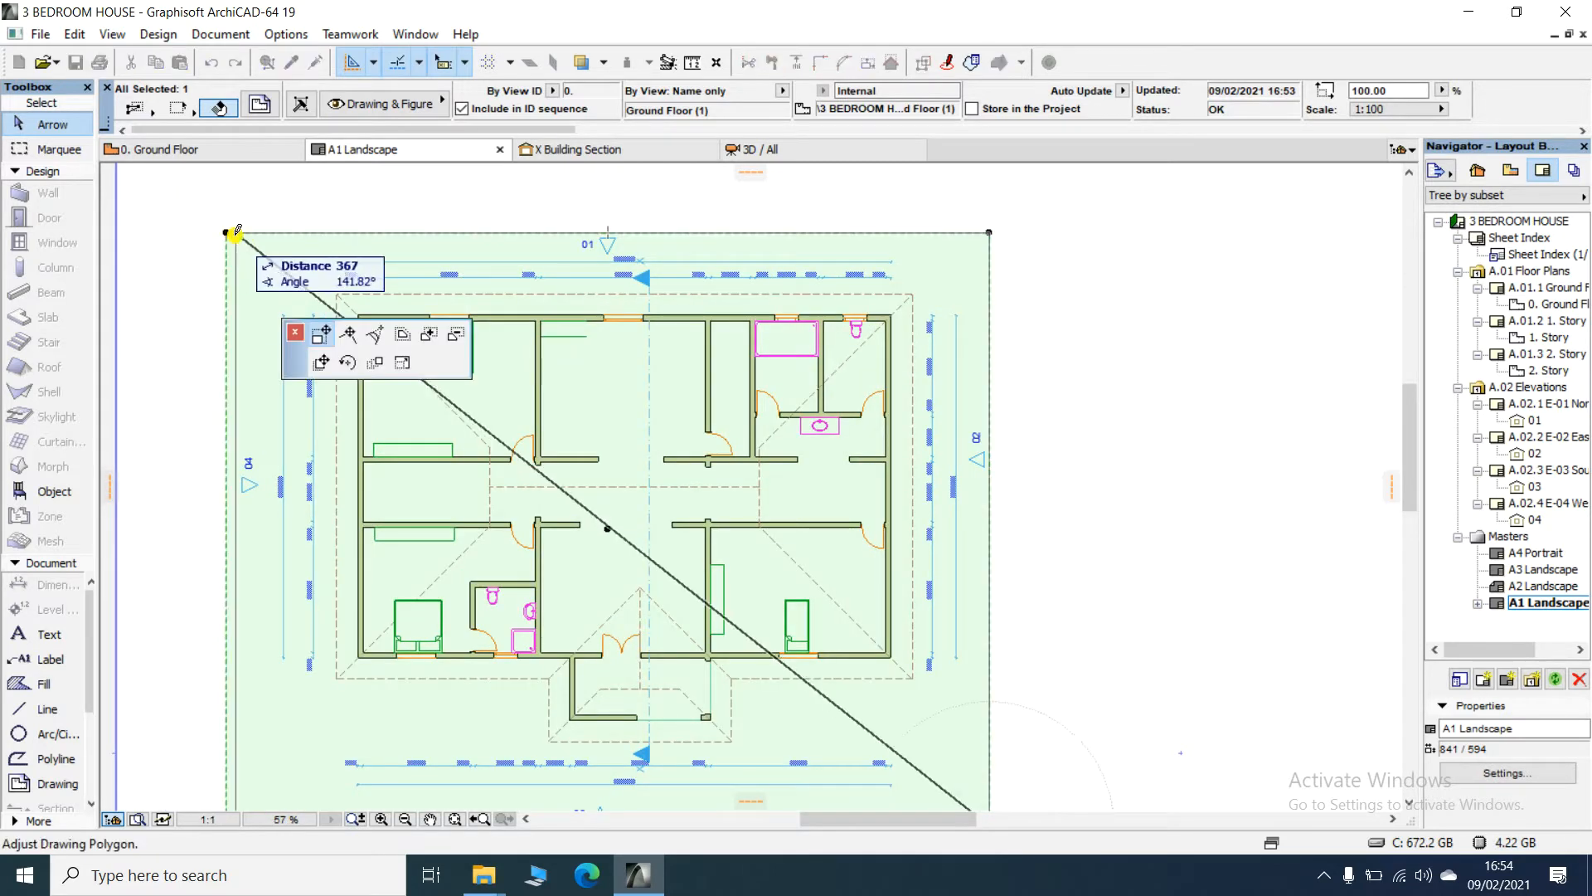
pyautogui.press('Escape')
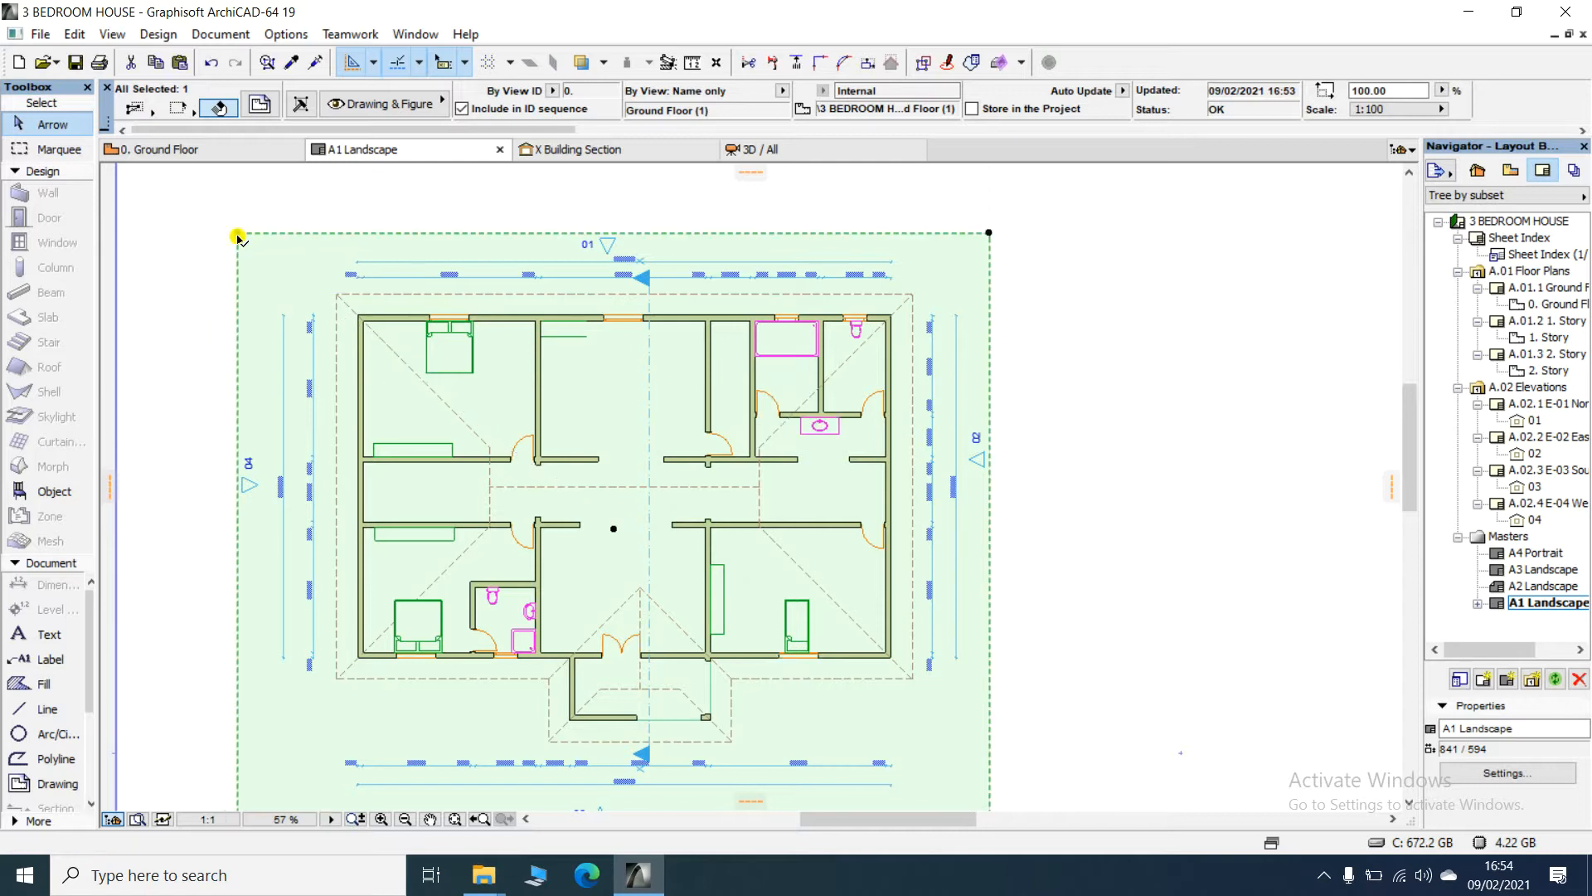
# - Move the cropped floor plan drawing into the upper-left corner of the sheet's margin frame and deselect it
pyautogui.scroll(-3, 241, 237)
pyautogui.scroll(-3, 510, 444)
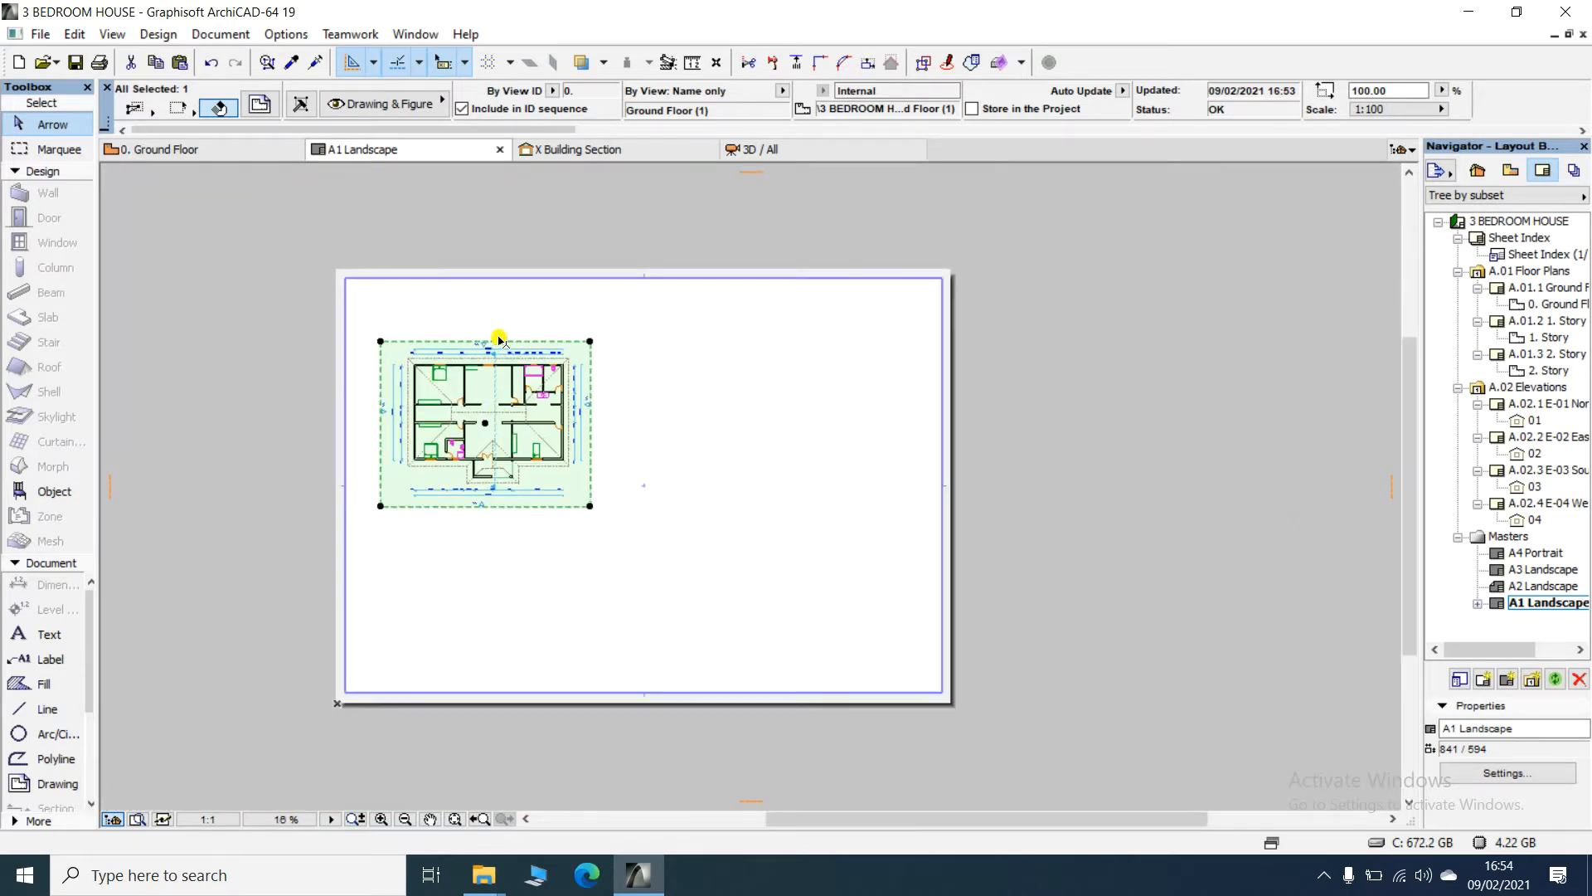
pyautogui.scroll(1, 450, 329)
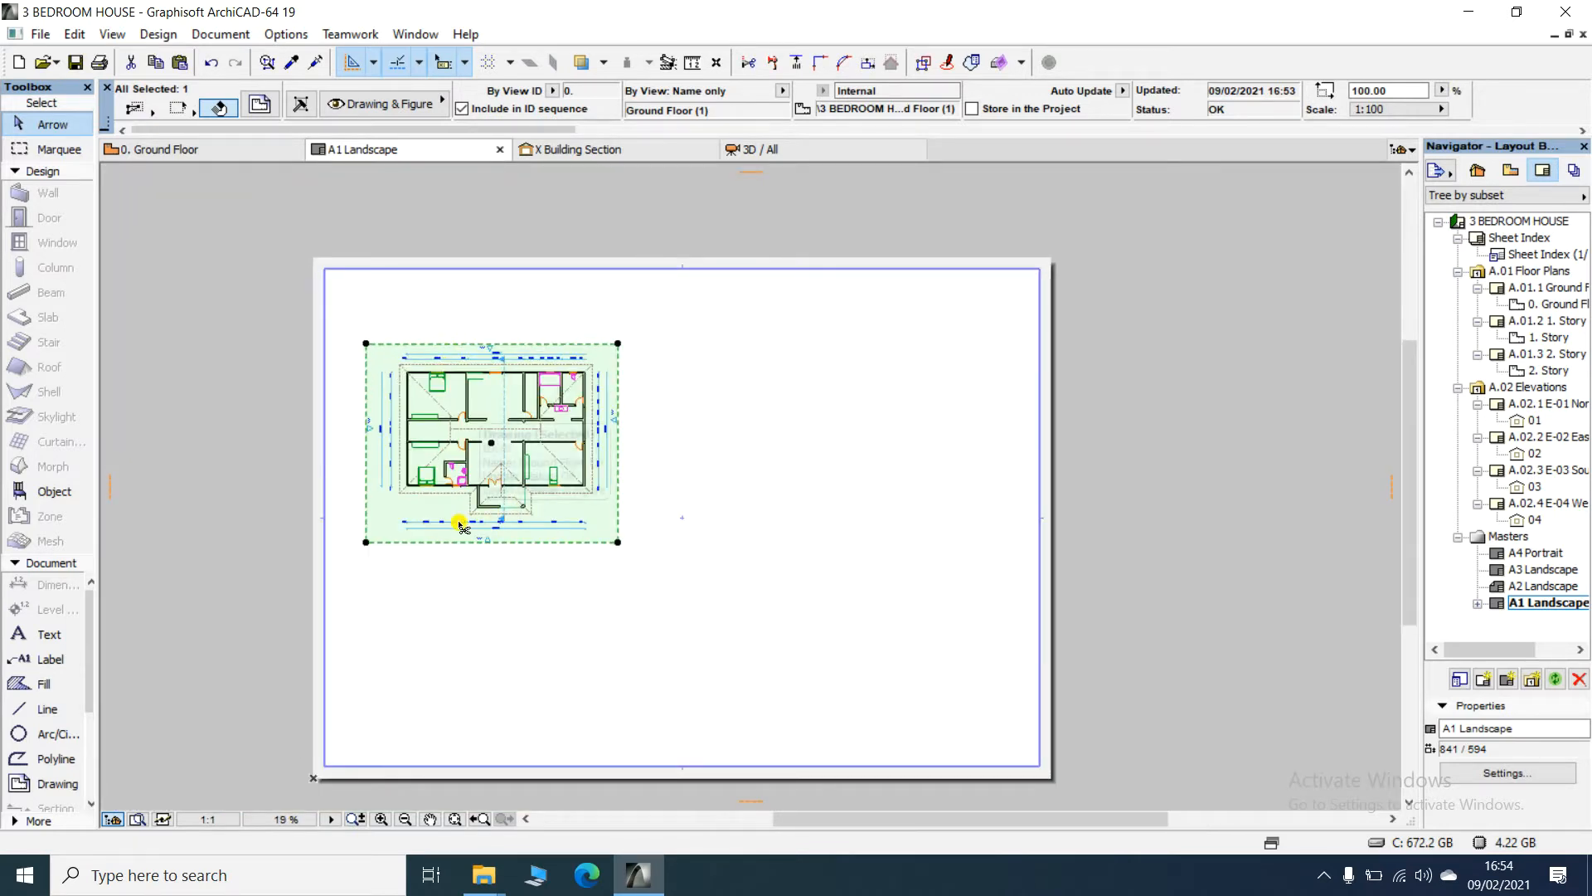
pyautogui.hotkey('ctrl', 'd')
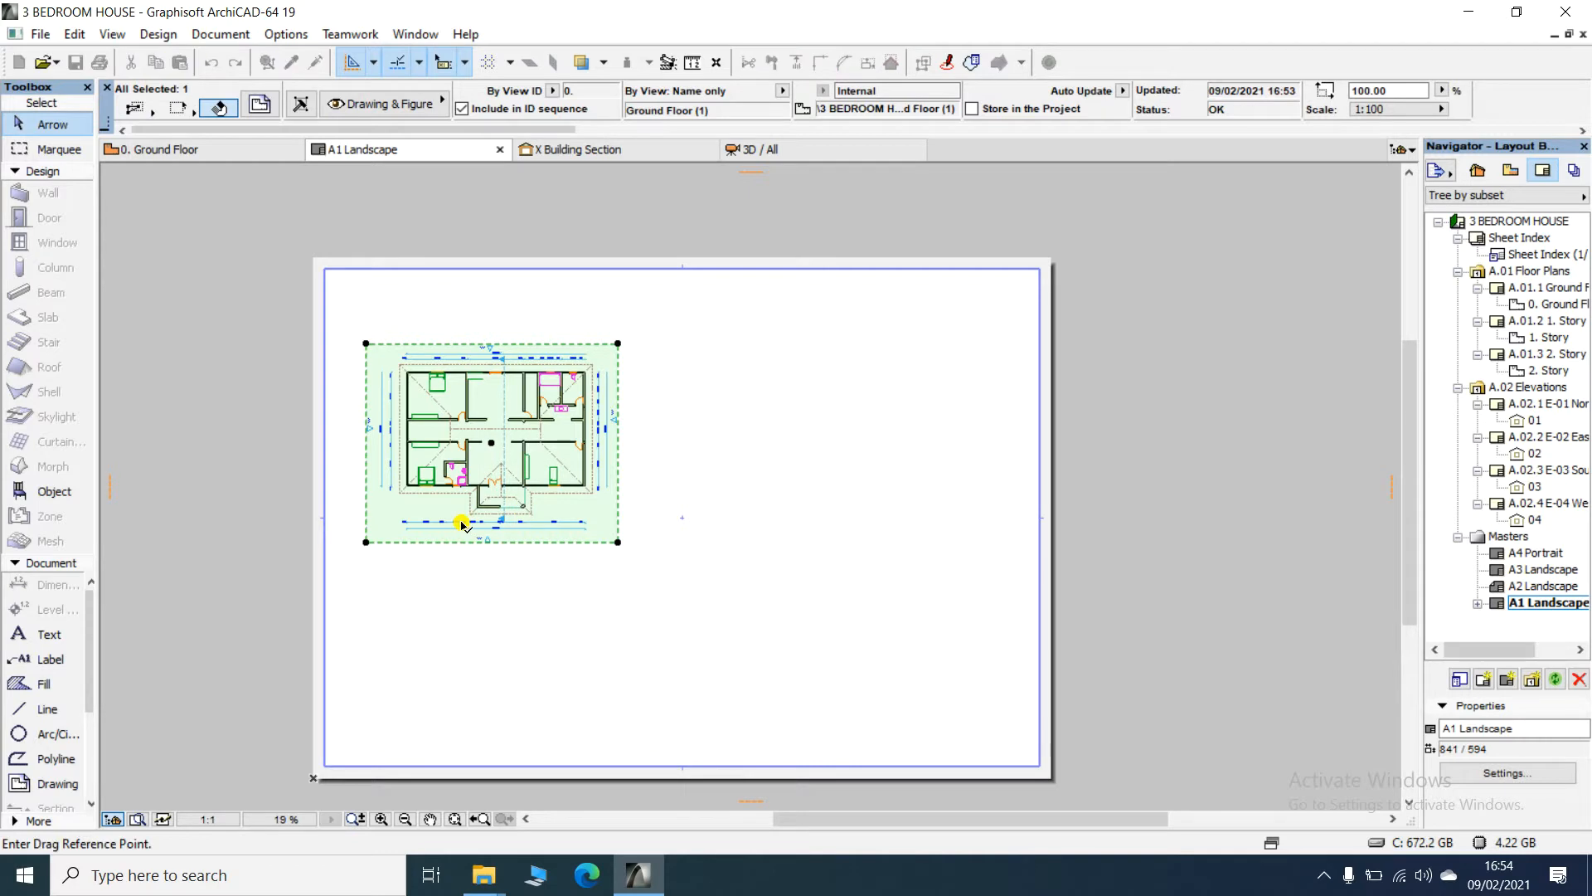
pyautogui.click(495, 449)
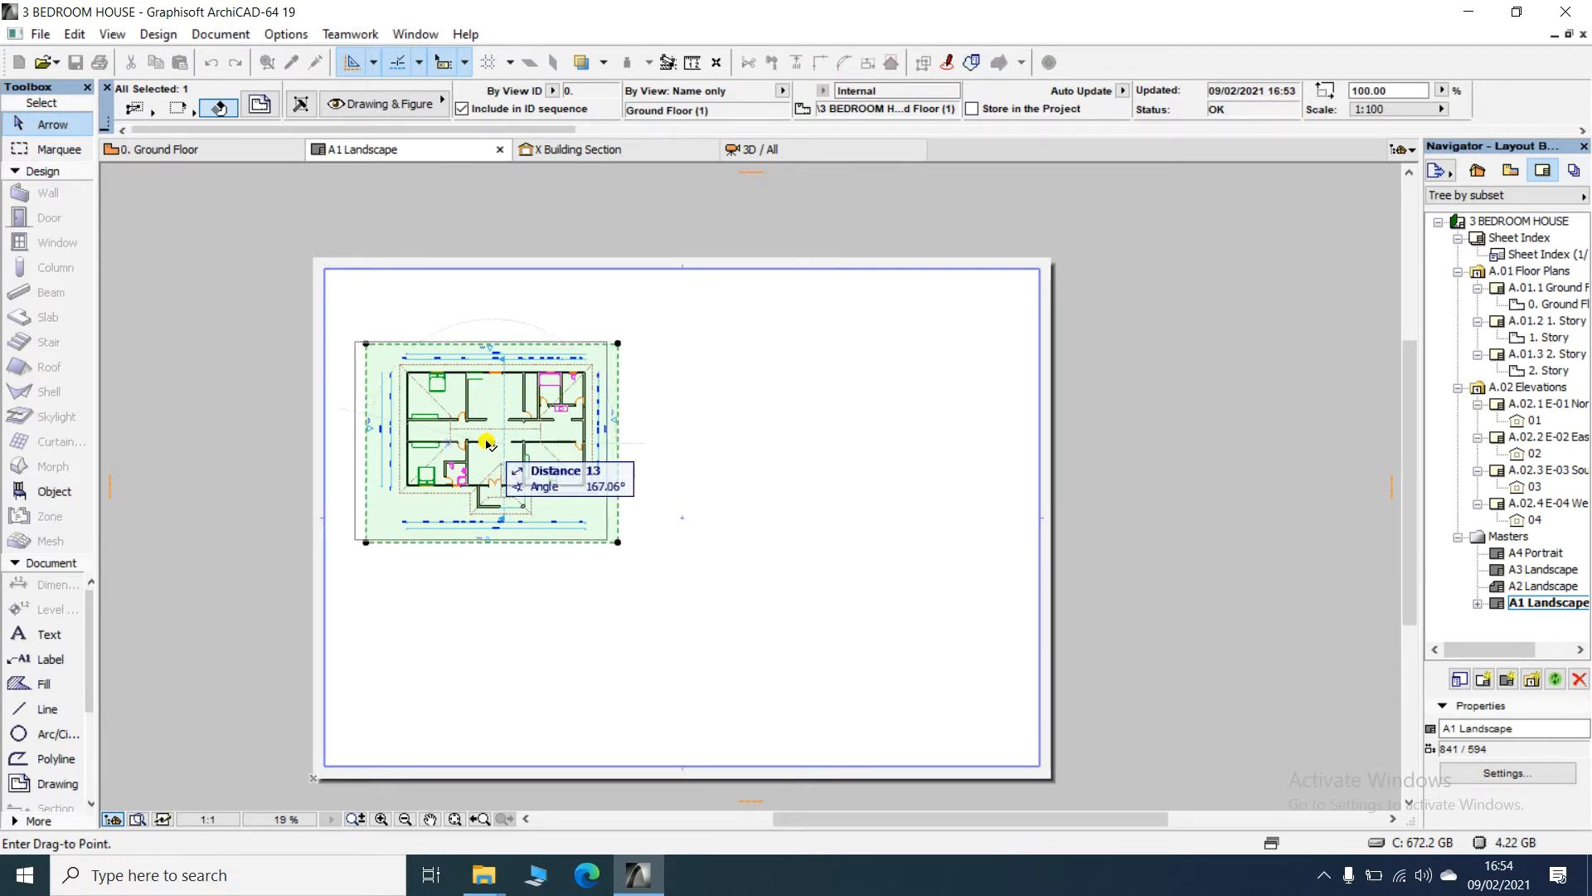
pyautogui.click(458, 381)
pyautogui.click(758, 402)
# - Add a text block reading "GROUND FLOOR" just below the floor plan drawing
pyautogui.scroll(2, 401, 452)
pyautogui.click(24, 635)
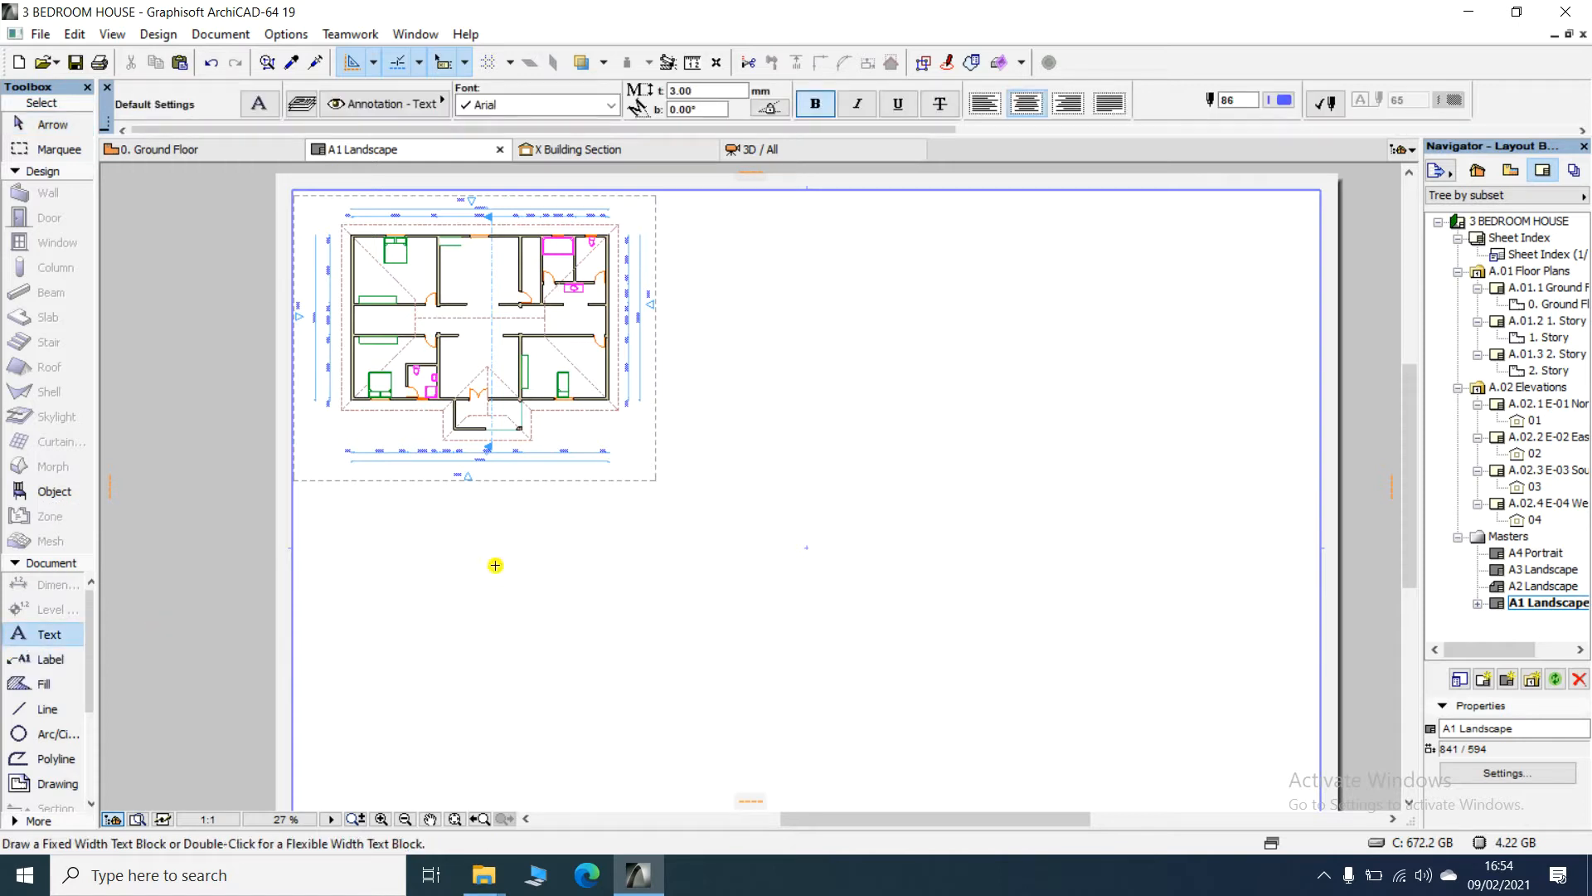
pyautogui.click(384, 501)
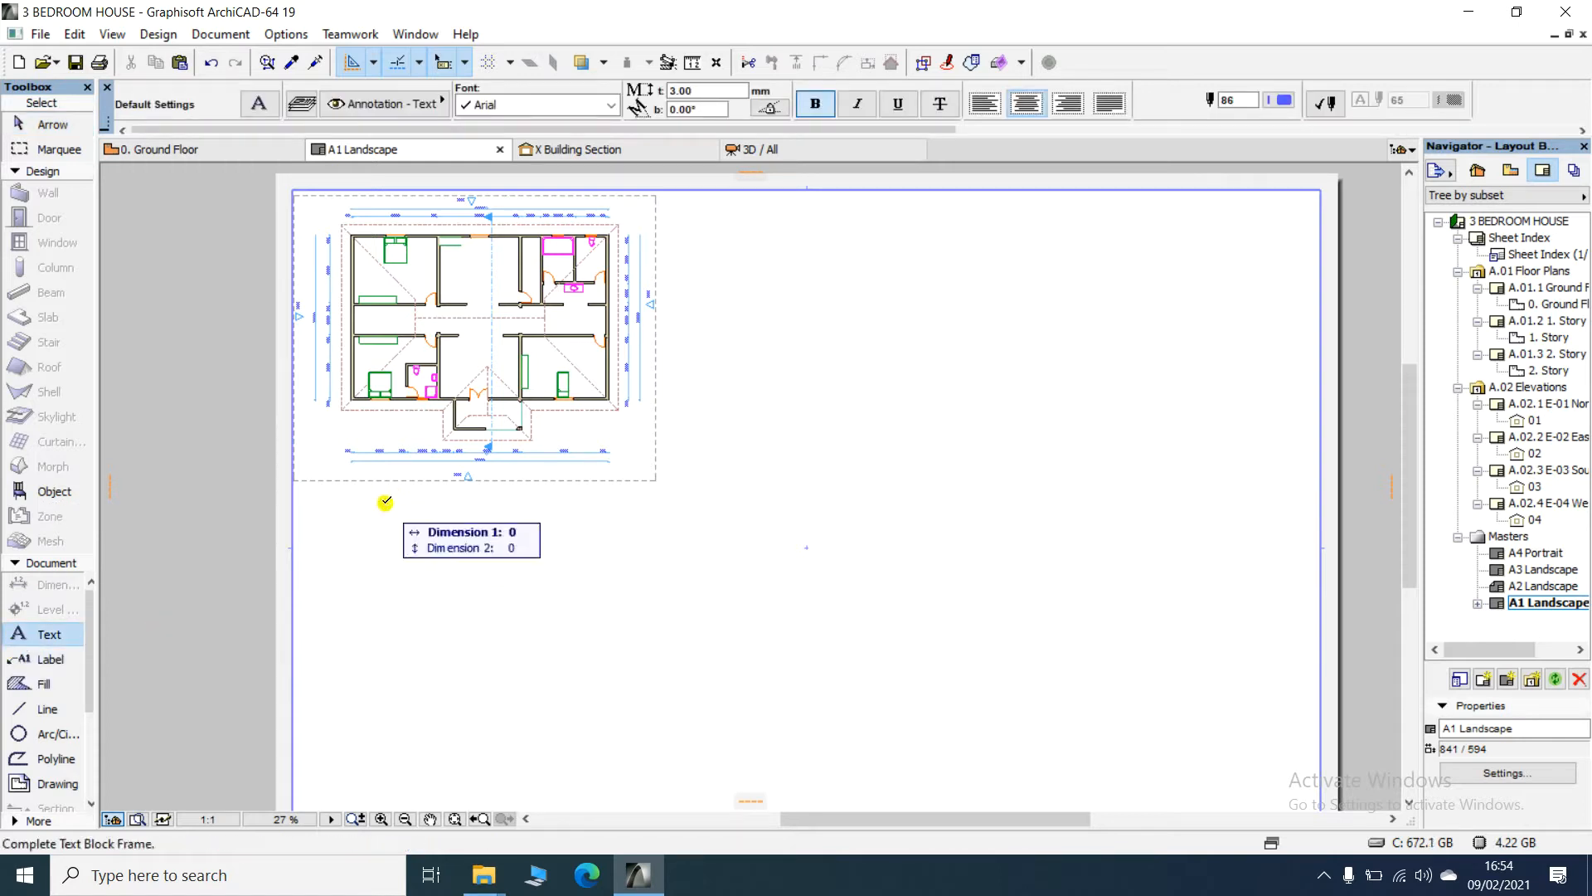
pyautogui.click(556, 528)
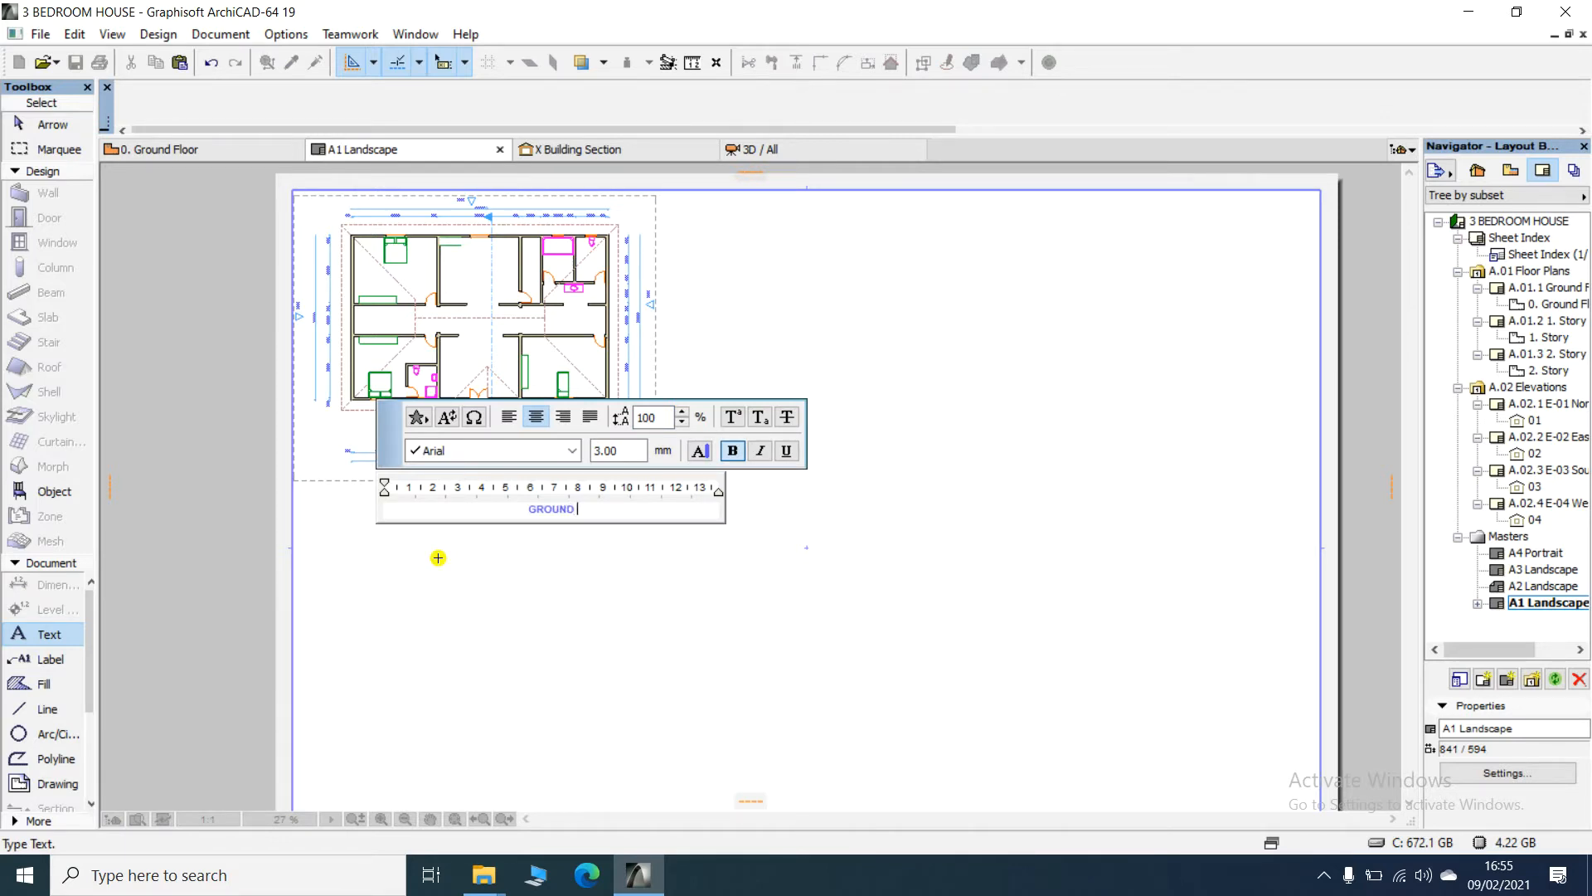
pyautogui.write('GROUND FLOOR')
pyautogui.click(913, 465)
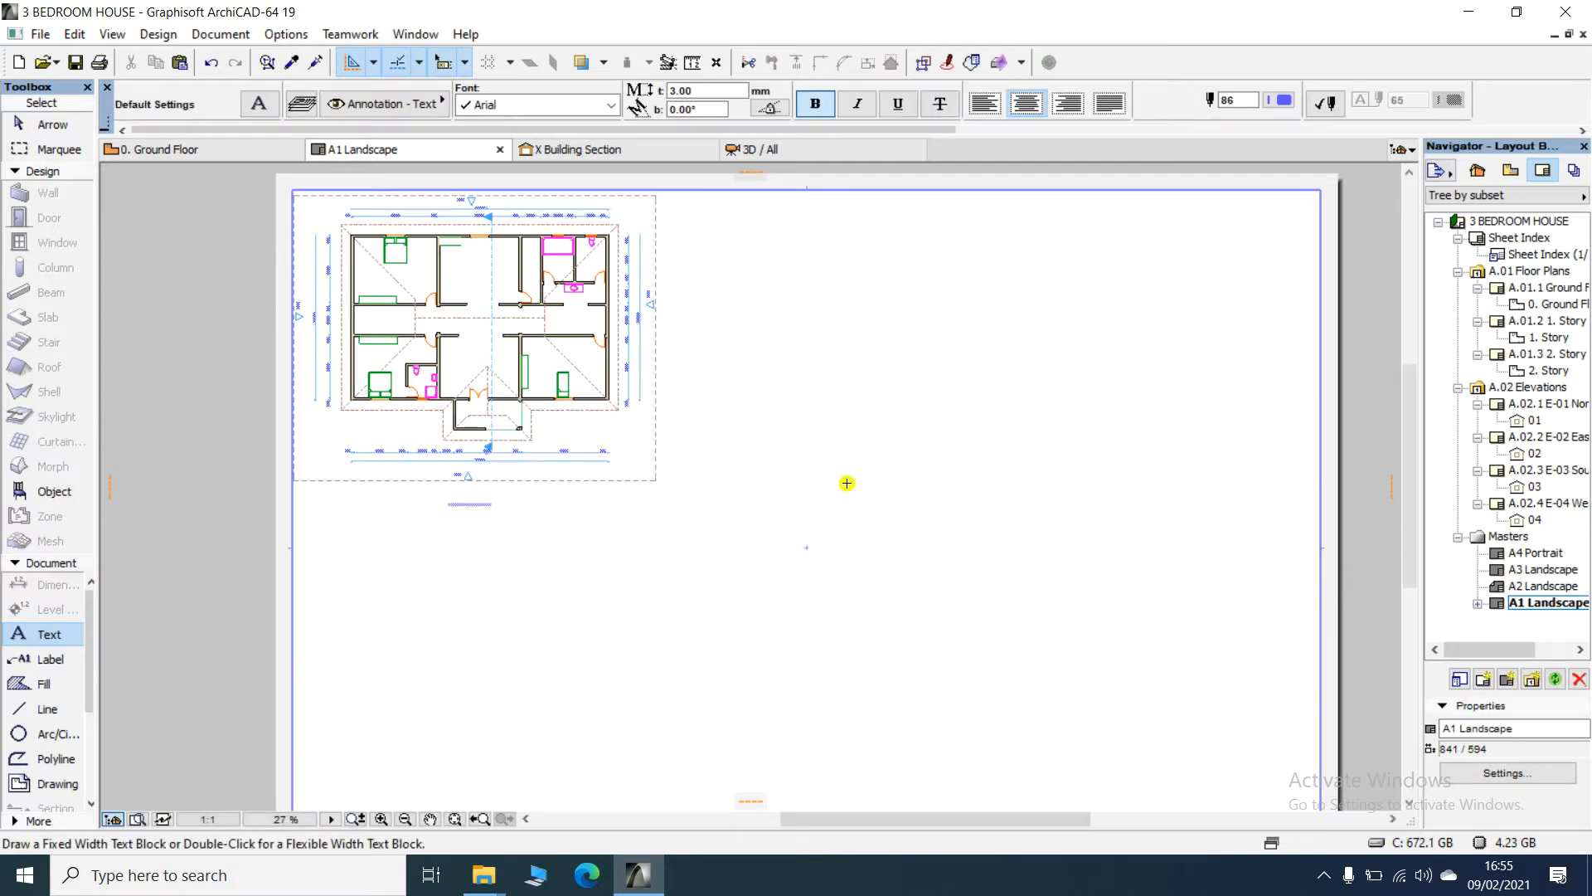
pyautogui.scroll(4, 431, 516)
pyautogui.click(506, 491)
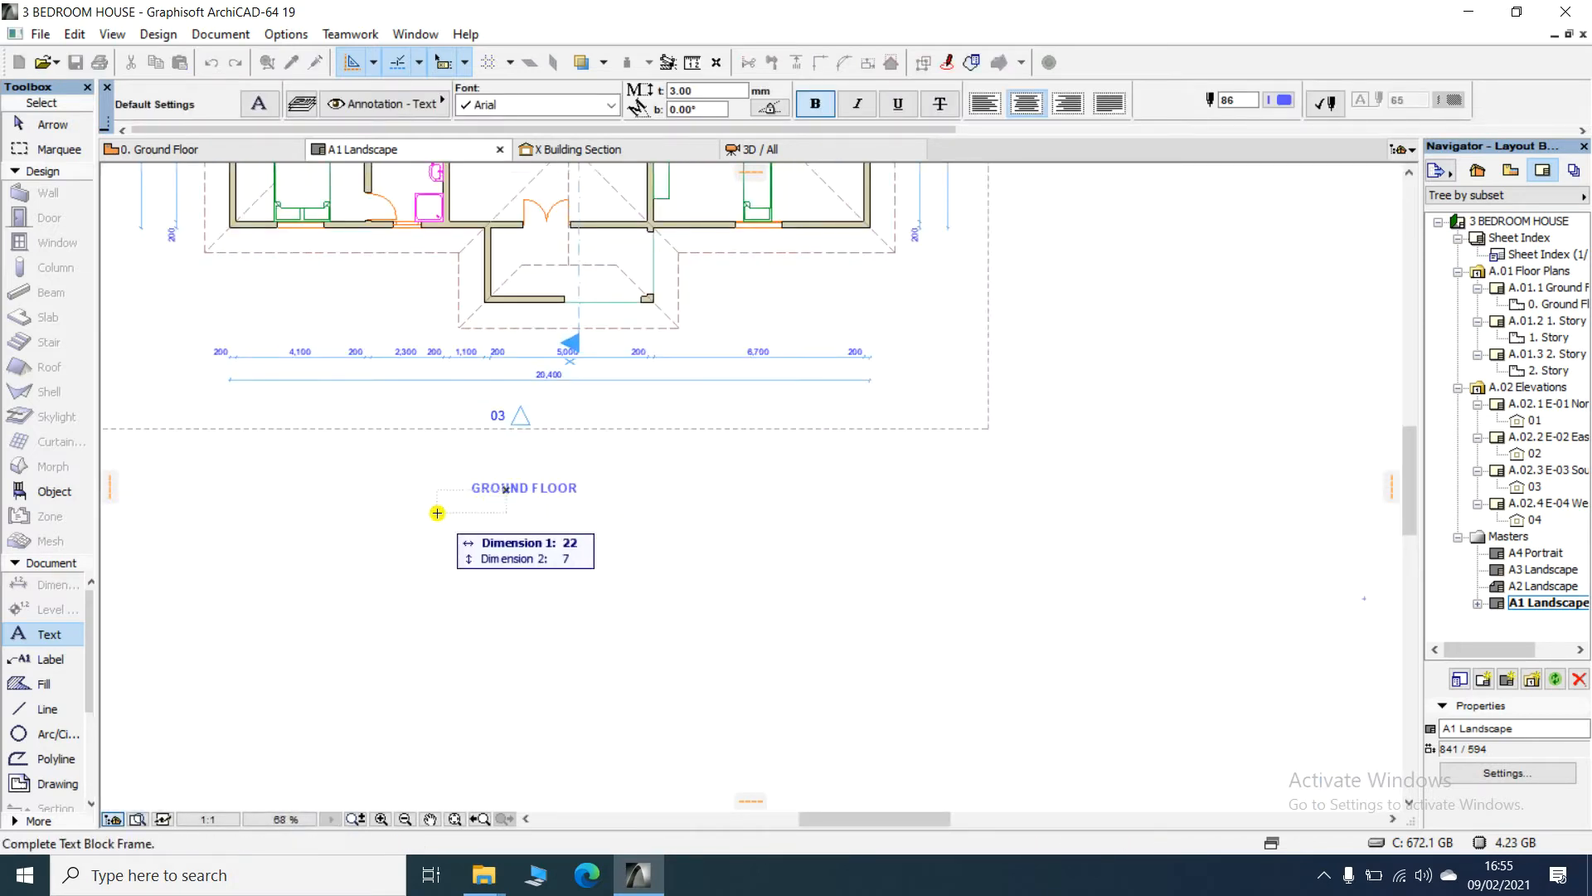
pyautogui.click(428, 463)
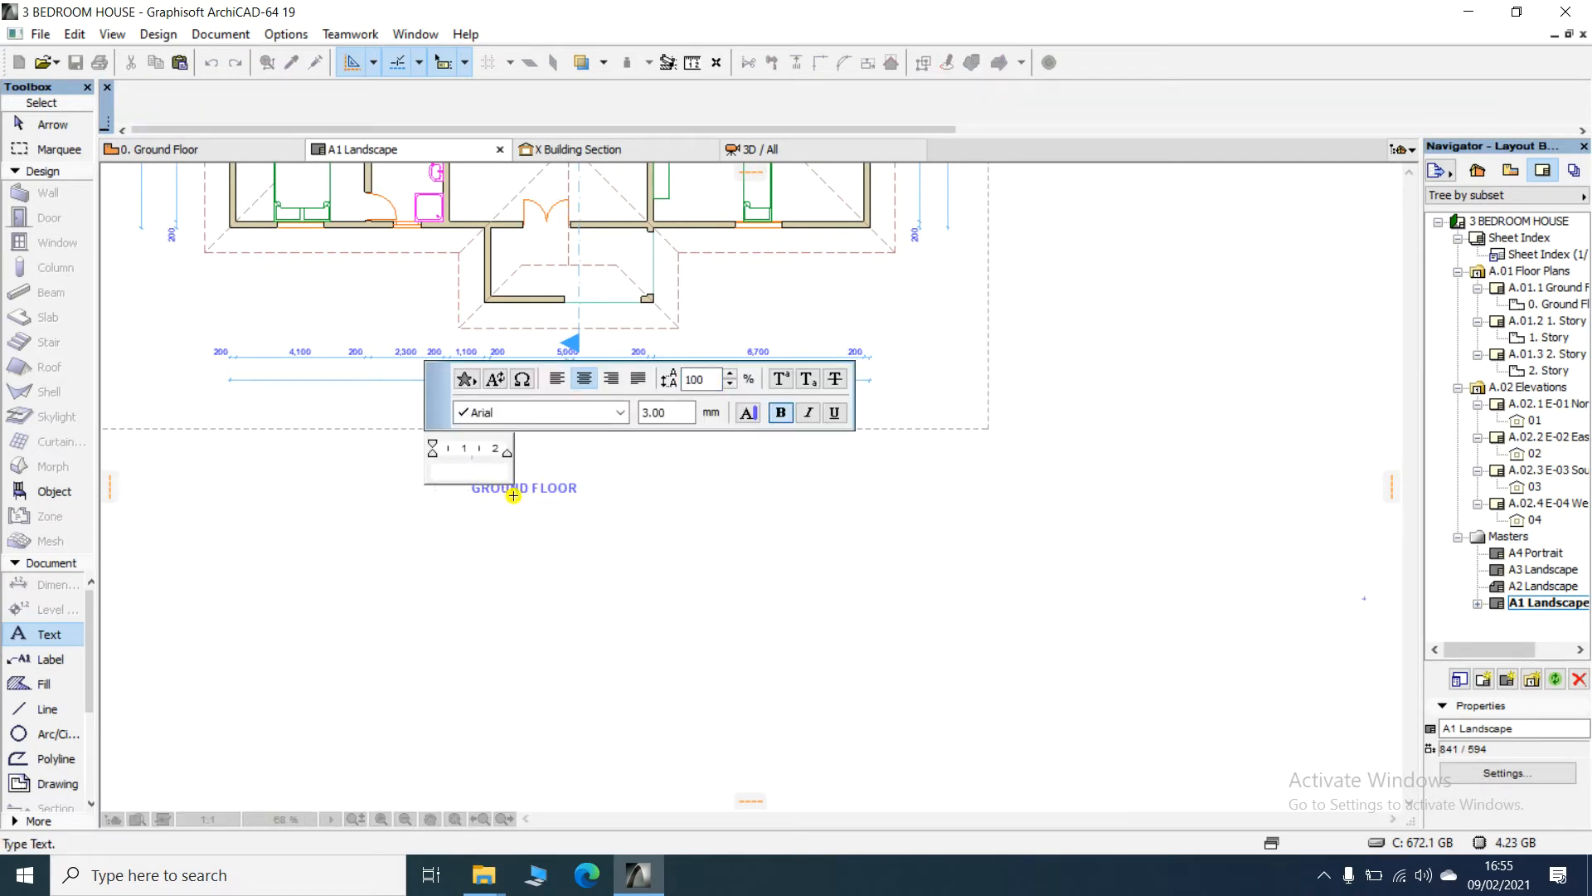
pyautogui.press('Escape')
# - Move the "GROUND FLOOR" label up and slightly left so it sits closer beneath the floor plan
pyautogui.click(53, 125)
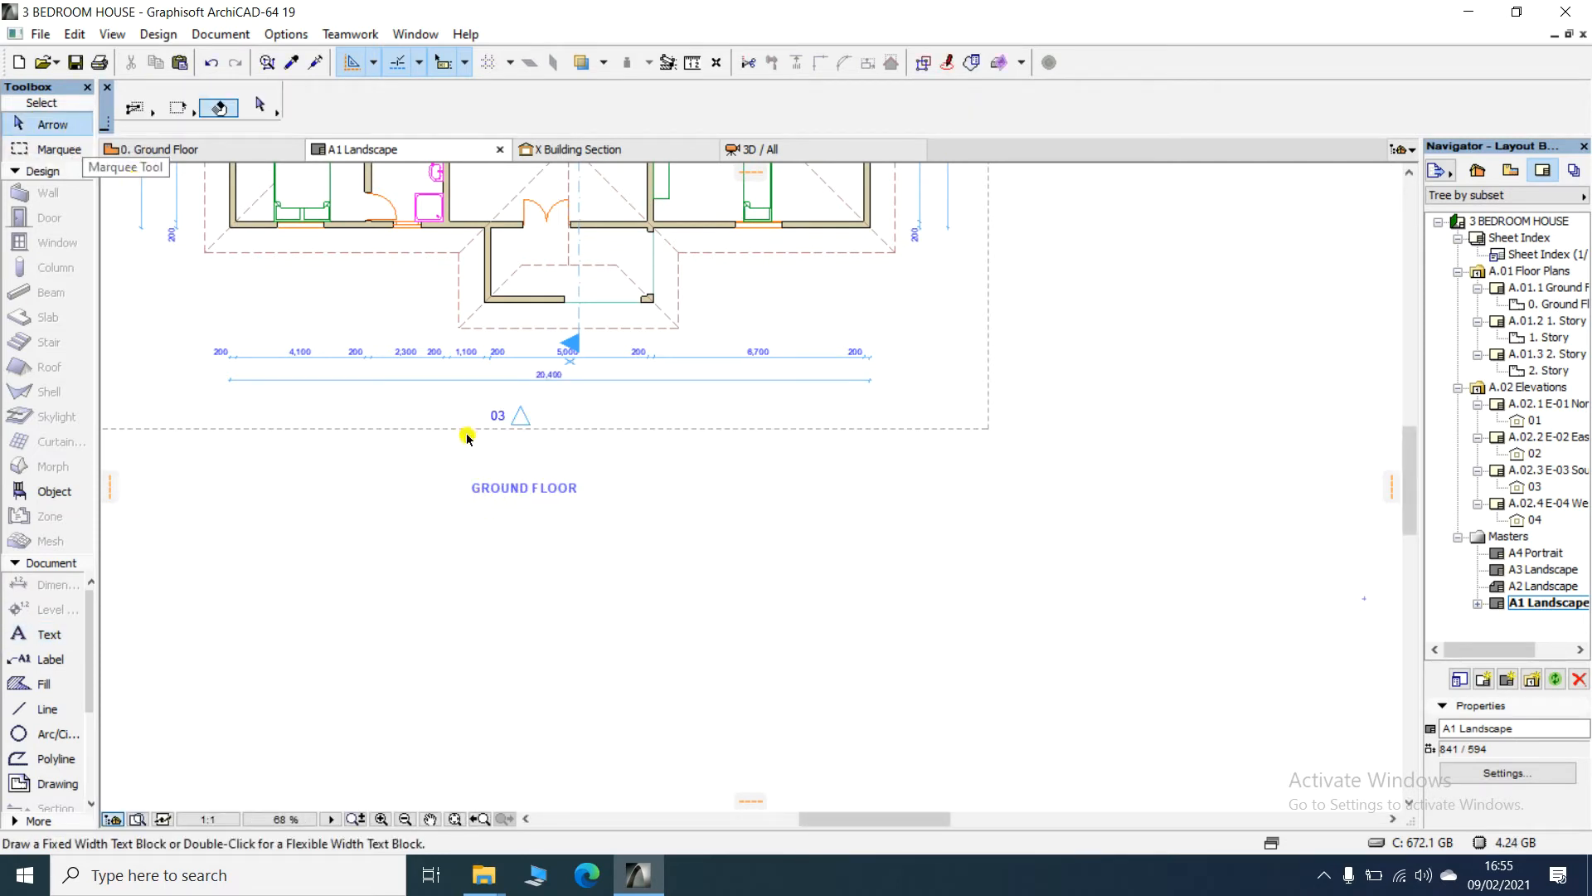
pyautogui.click(529, 492)
pyautogui.hotkey('ctrl', 'd')
pyautogui.click(529, 498)
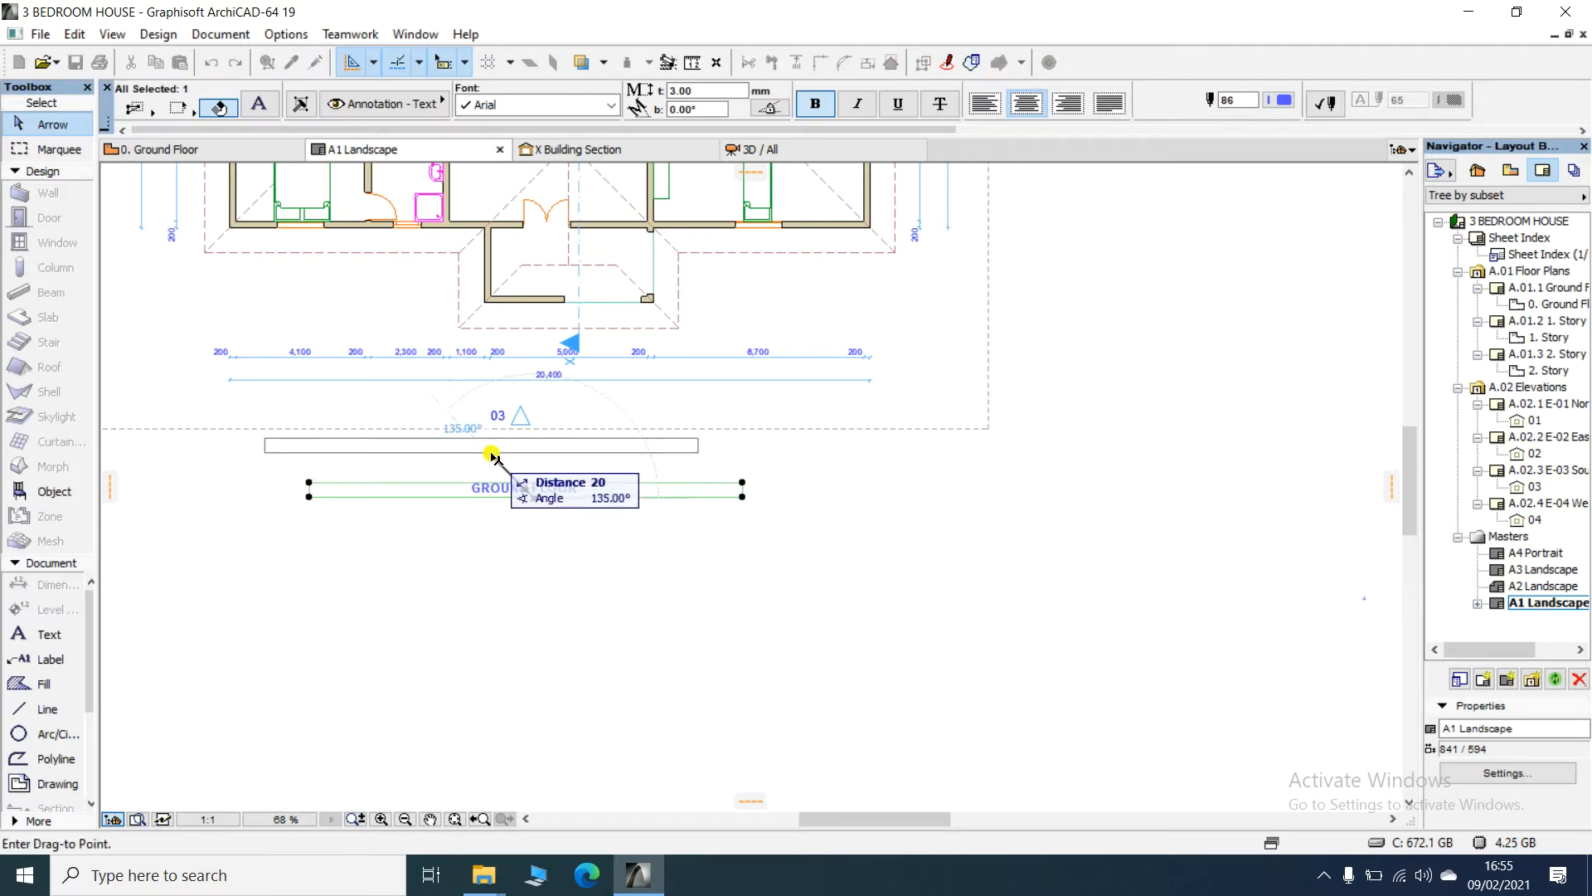
pyautogui.click(491, 454)
# - Place a second drawing of the Ground Floor story on the A1 Landscape sheet and return to that layout
pyautogui.scroll(-5, 481, 456)
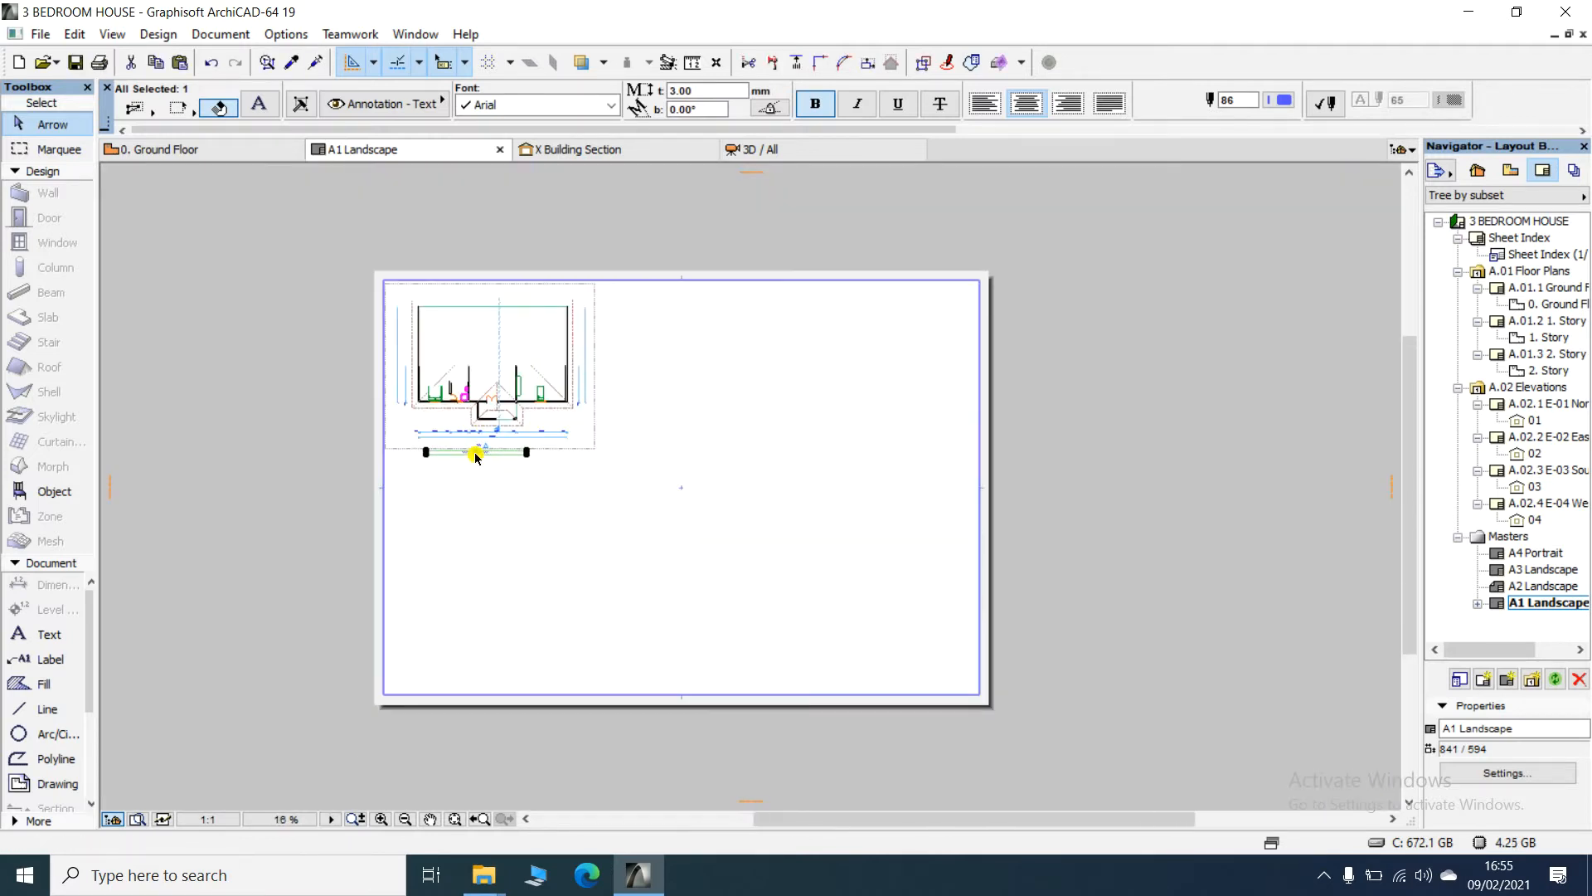
pyautogui.scroll(1, 473, 243)
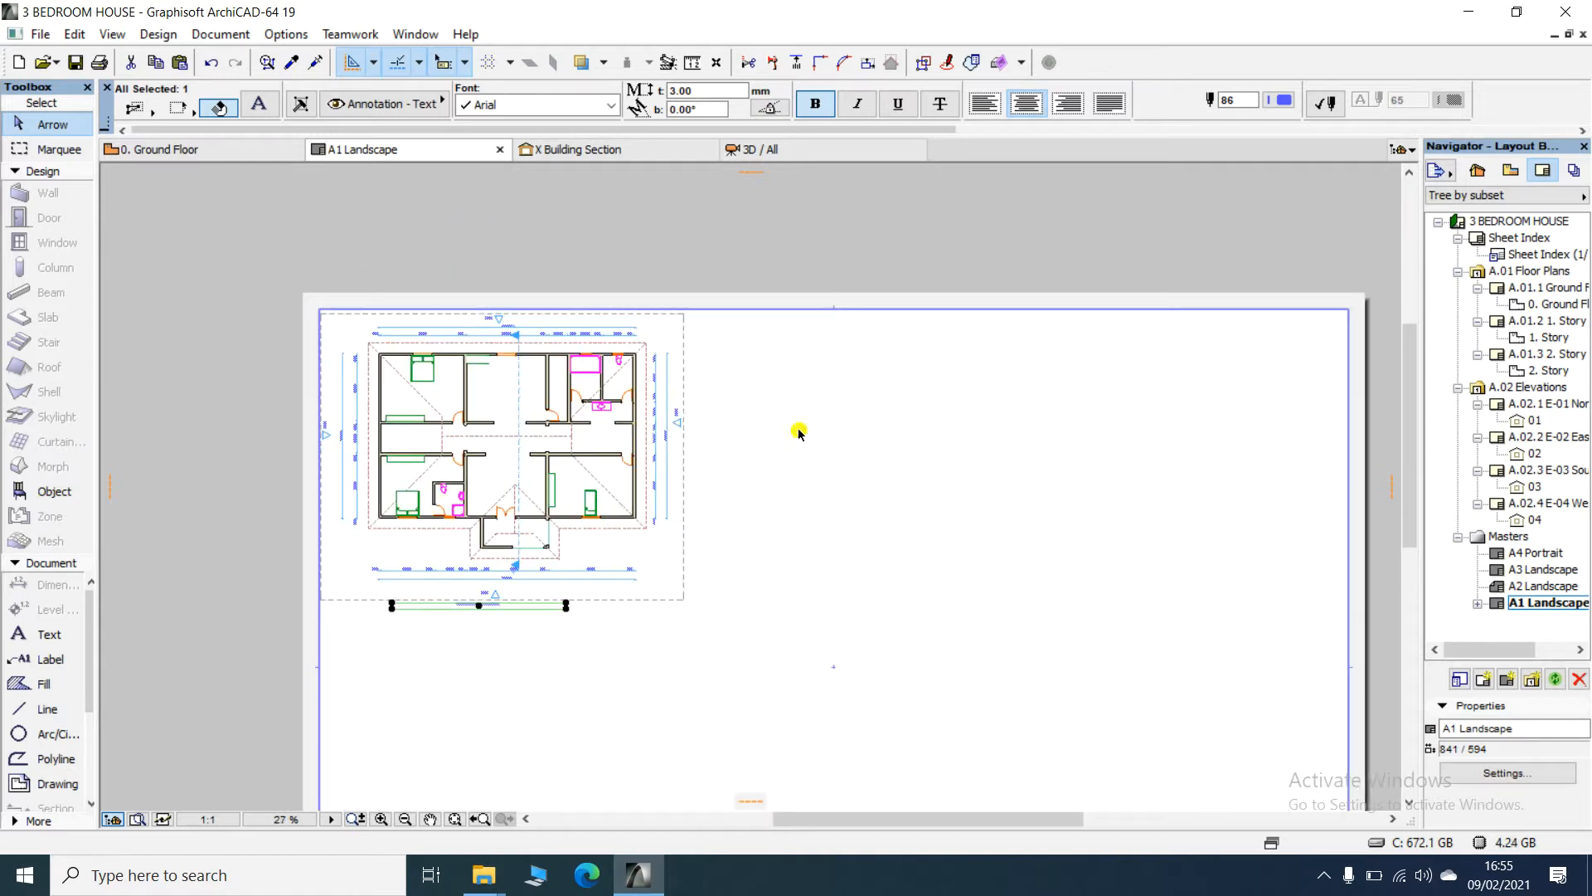
pyautogui.scroll(-3, 665, 287)
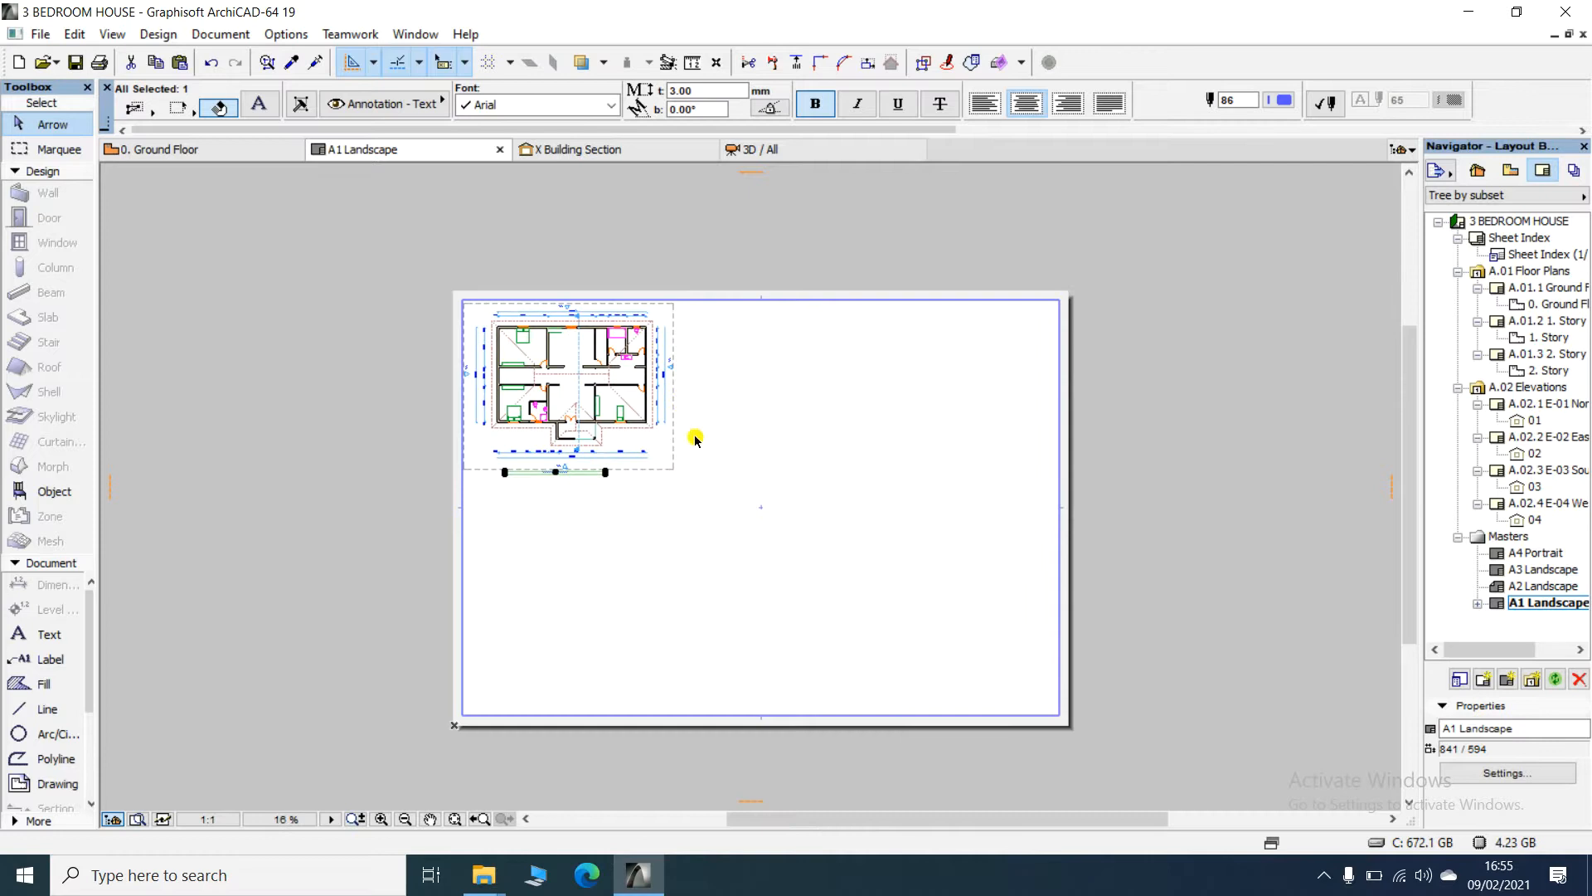
pyautogui.click(1479, 172)
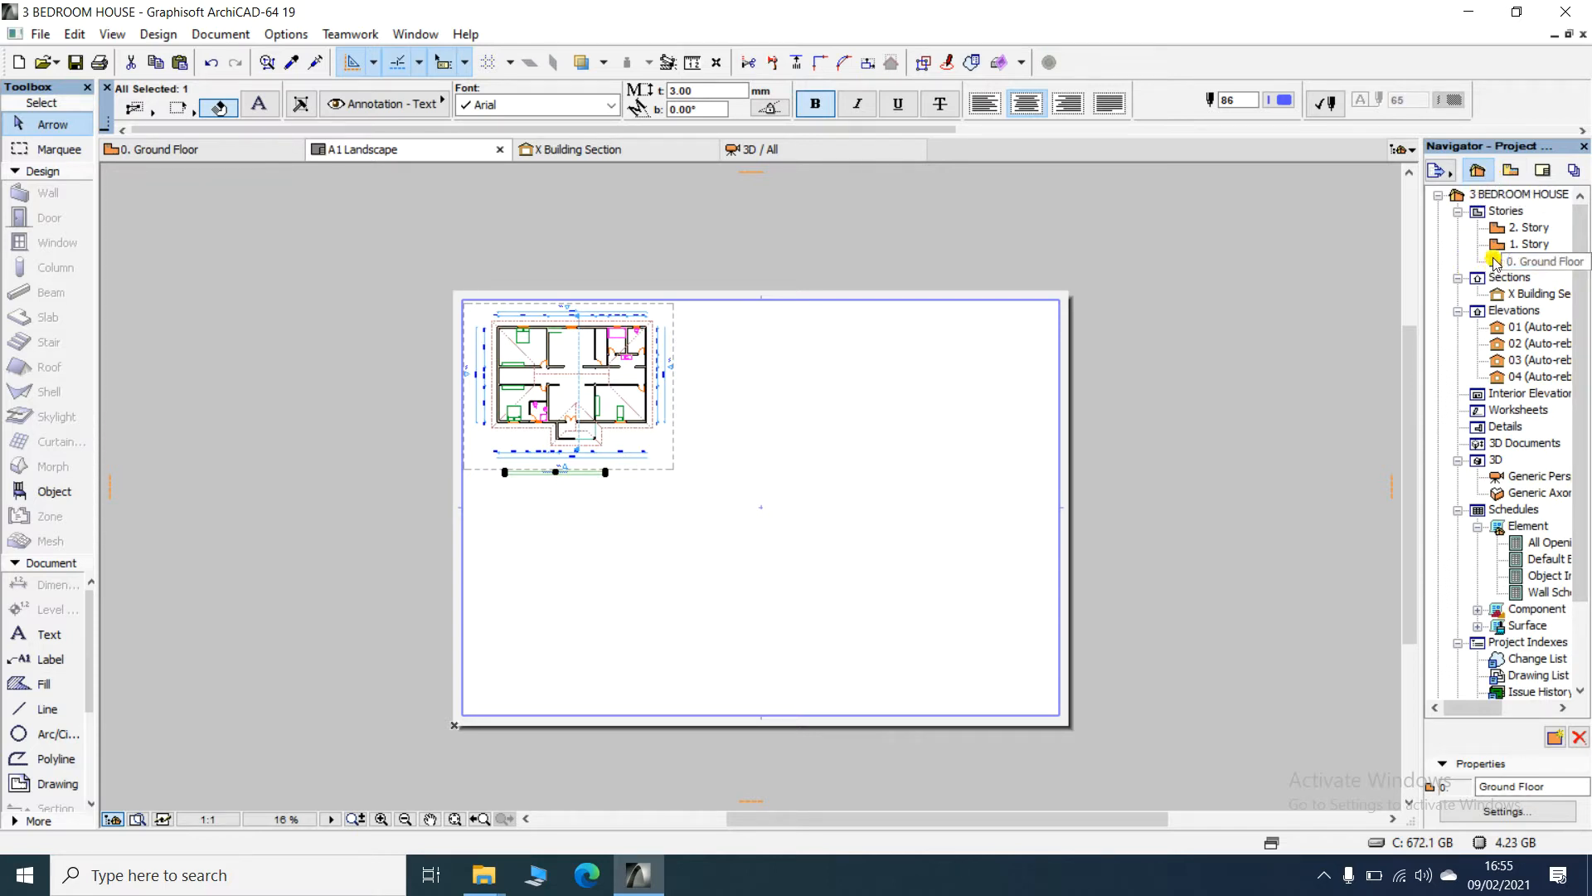
pyautogui.moveTo(1495, 263)
pyautogui.mouseDown()
pyautogui.moveTo(900, 340)
pyautogui.moveTo(885, 377)
pyautogui.mouseUp()
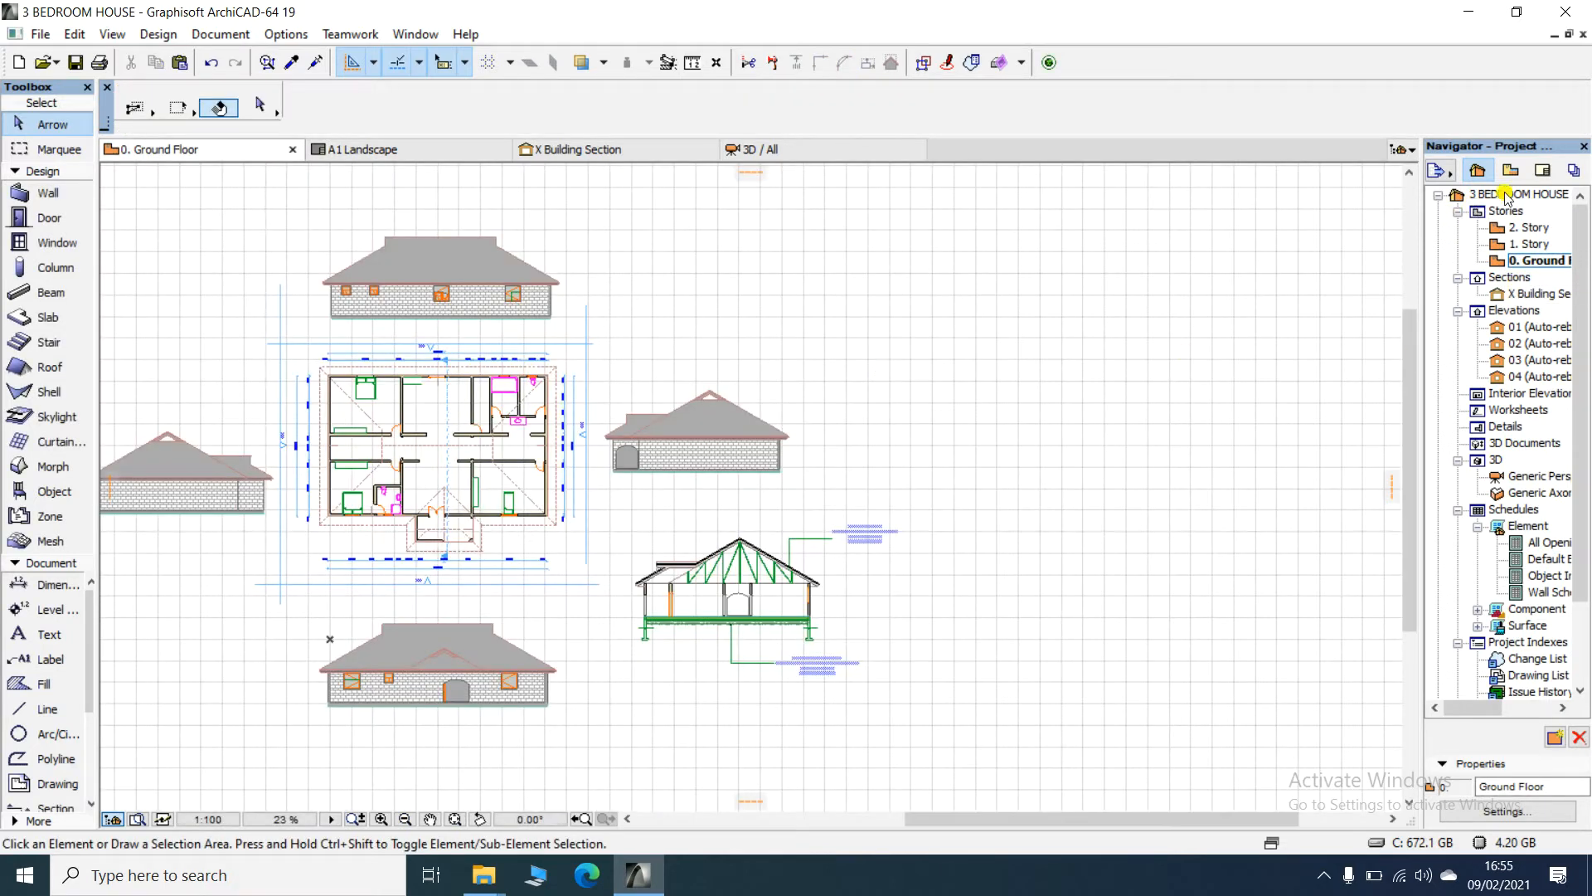
pyautogui.click(1543, 171)
pyautogui.click(419, 153)
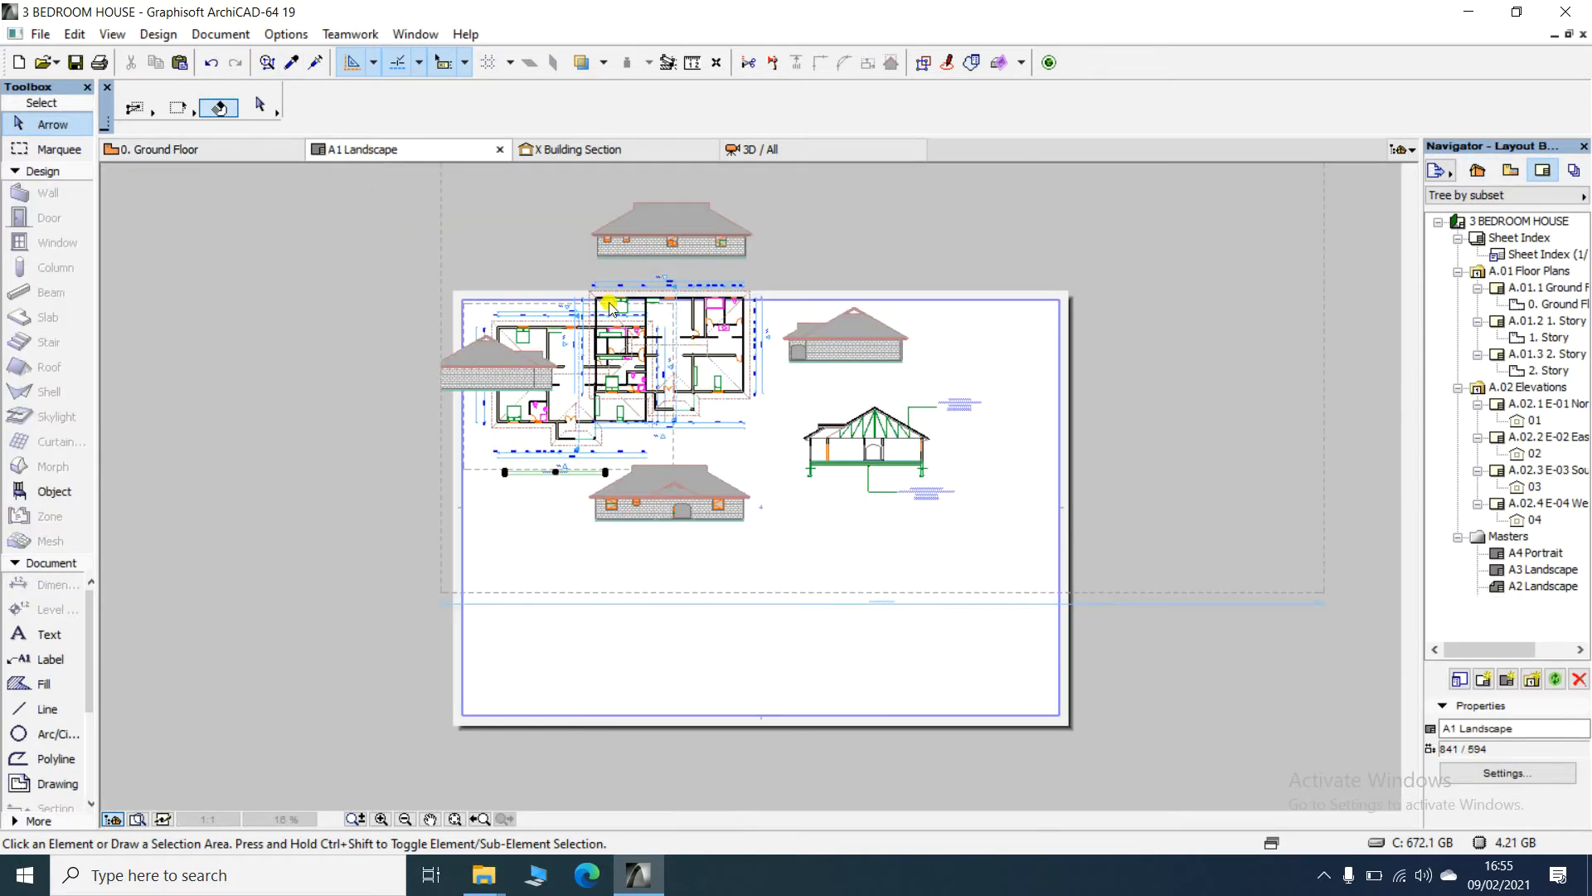
# - Set the newly placed ground floor drawing to No Title in its drawing settings
pyautogui.scroll(-3, 605, 487)
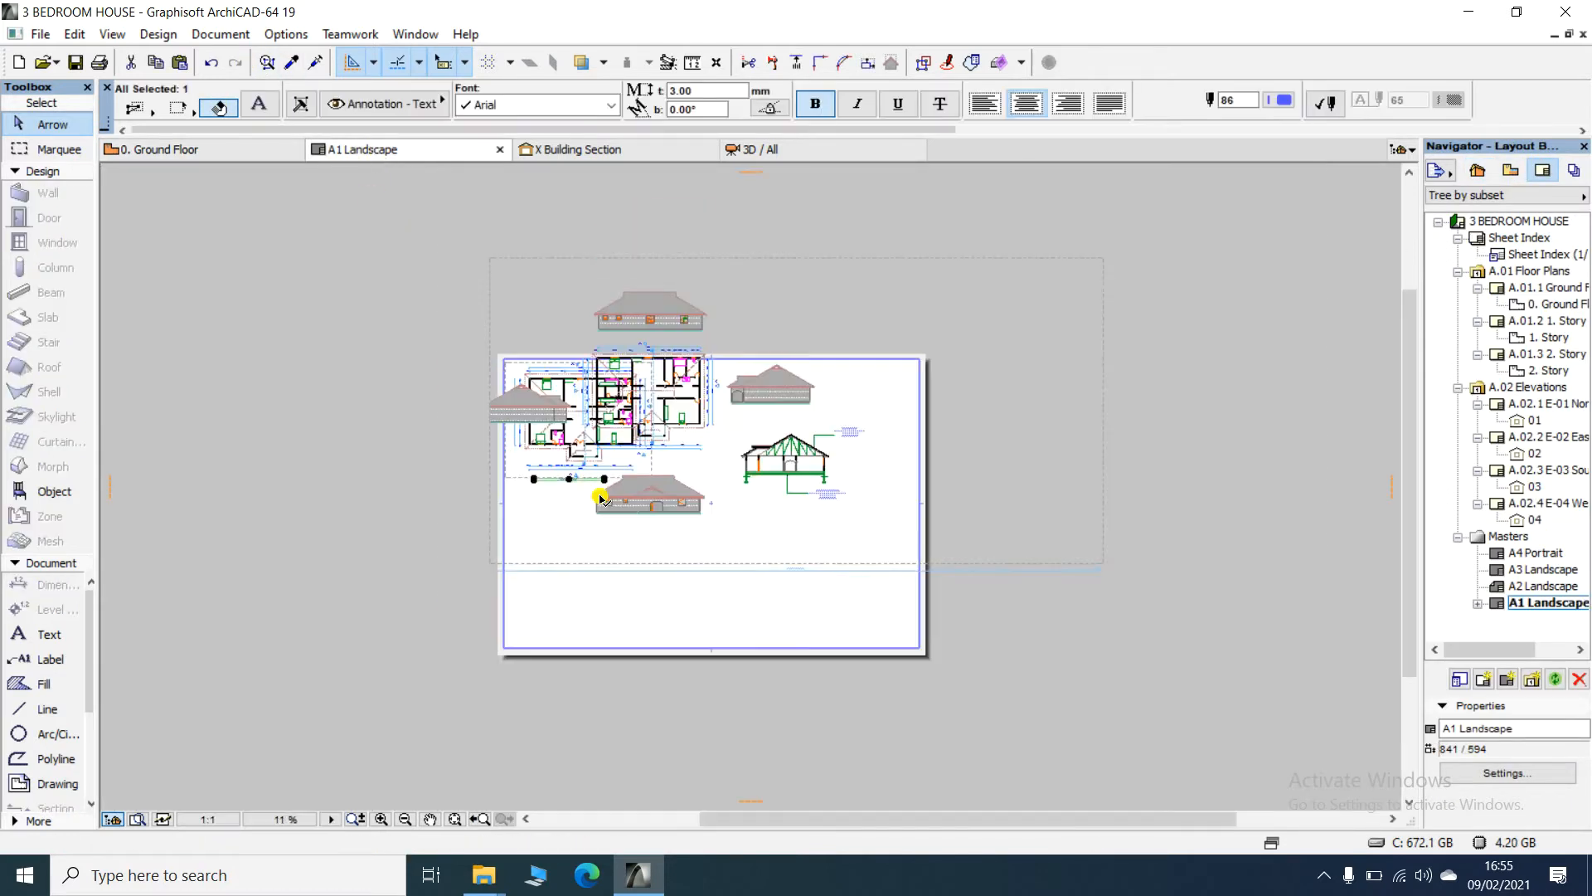
pyautogui.click(961, 328)
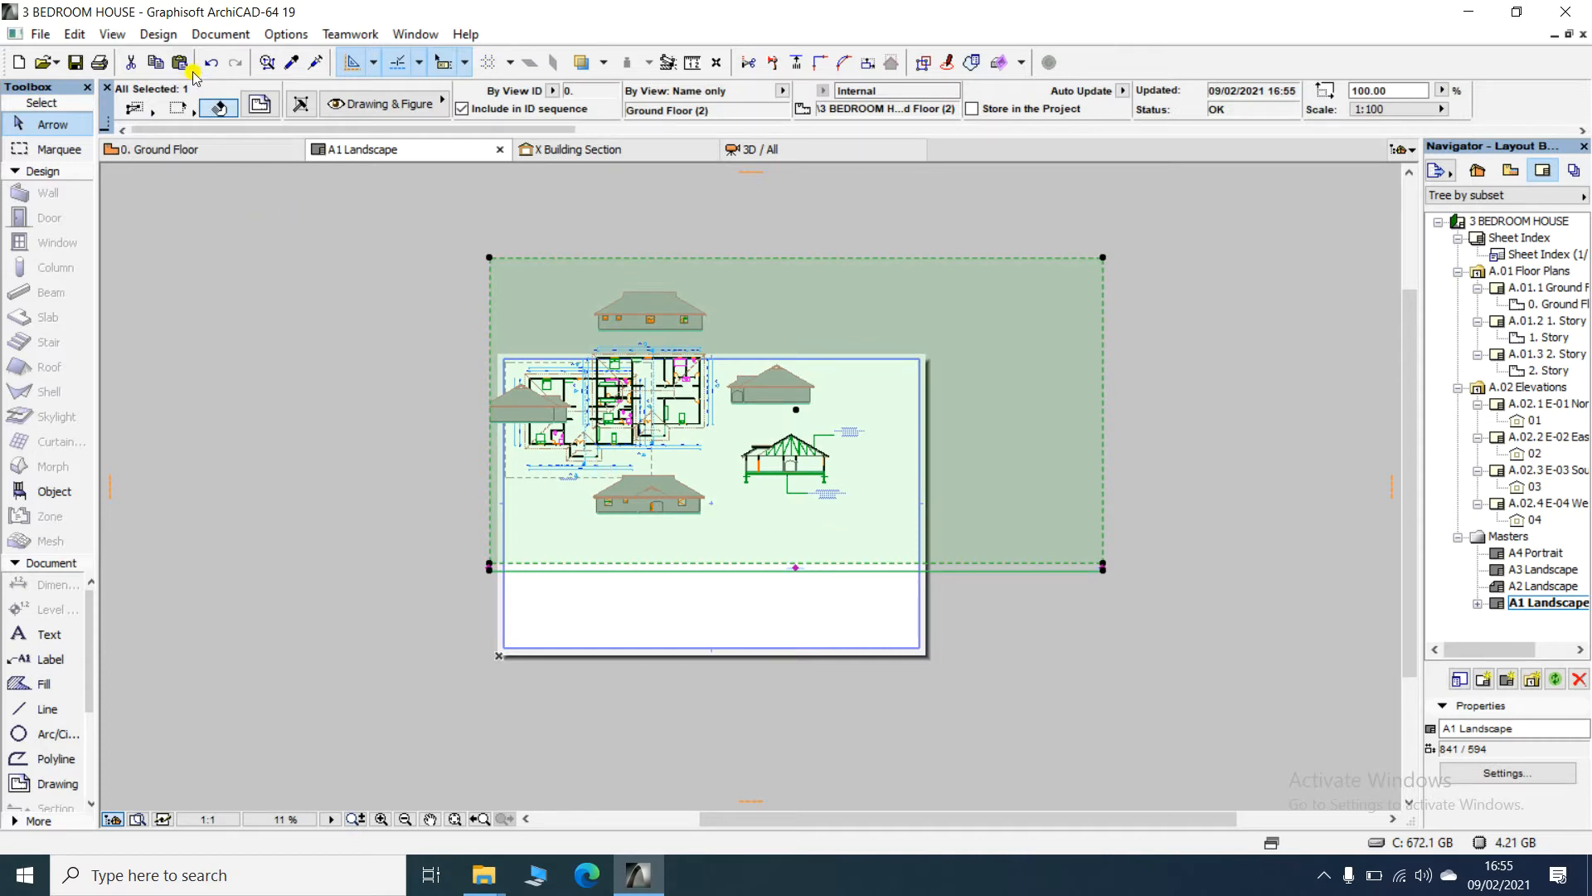
pyautogui.click(258, 106)
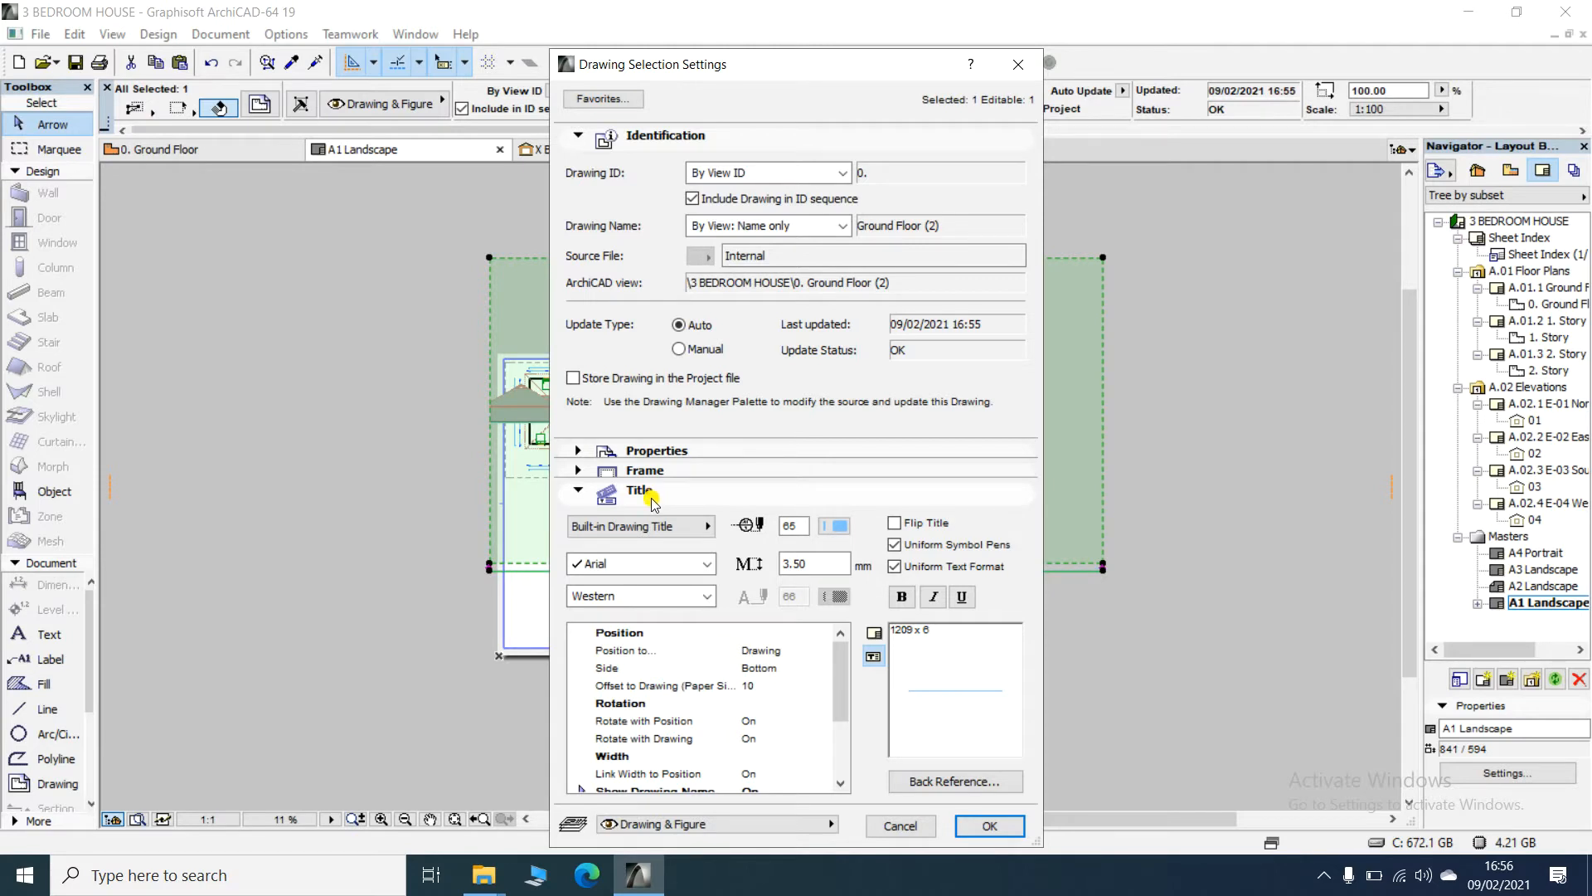
pyautogui.click(699, 539)
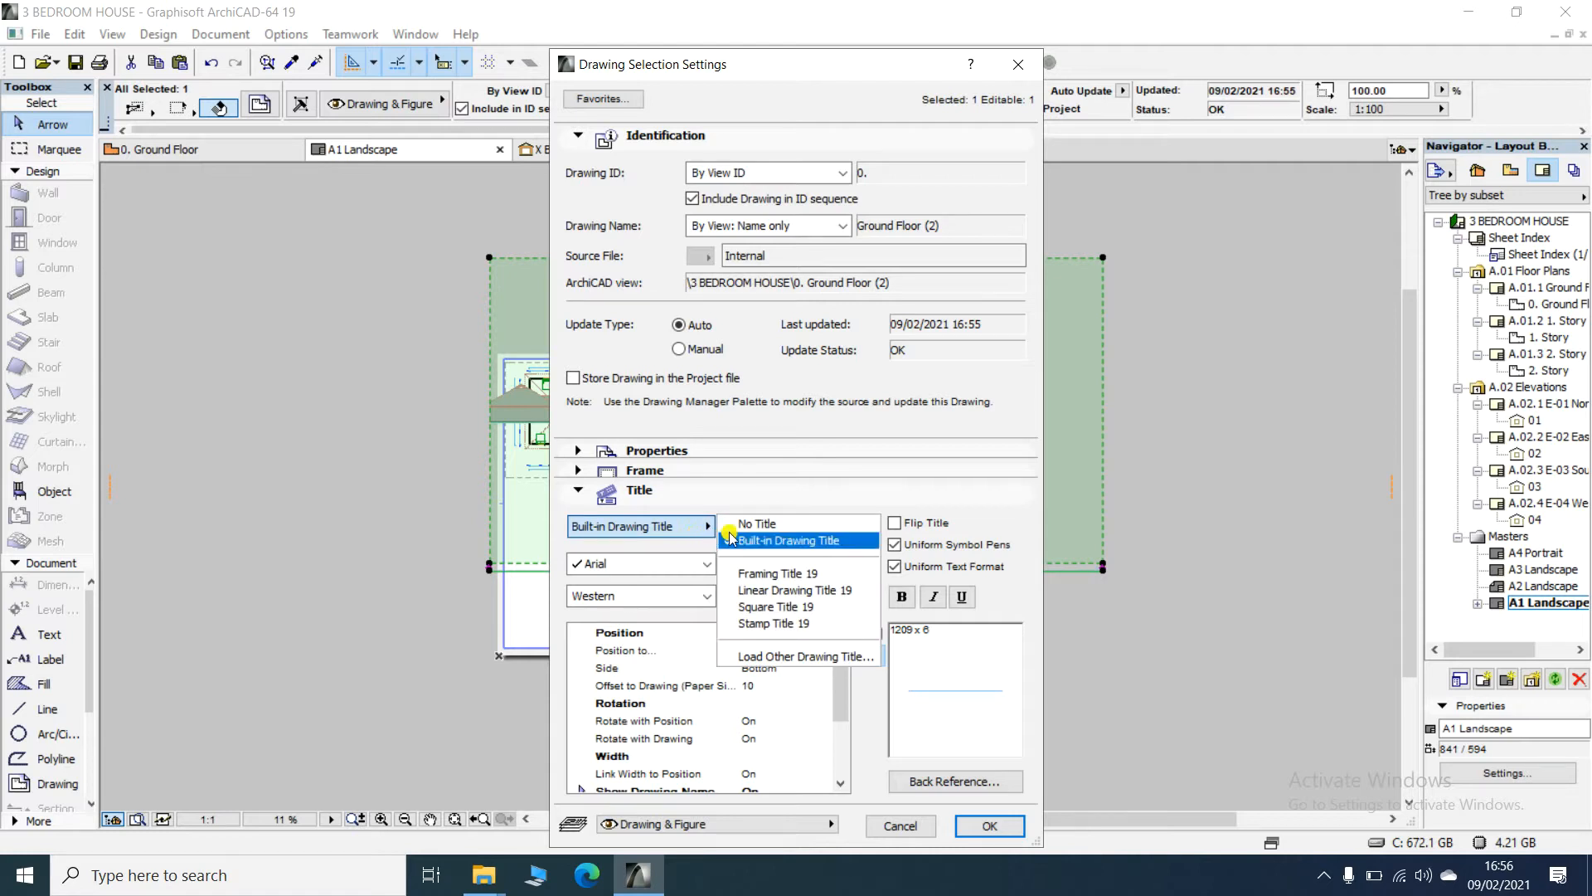
pyautogui.click(730, 523)
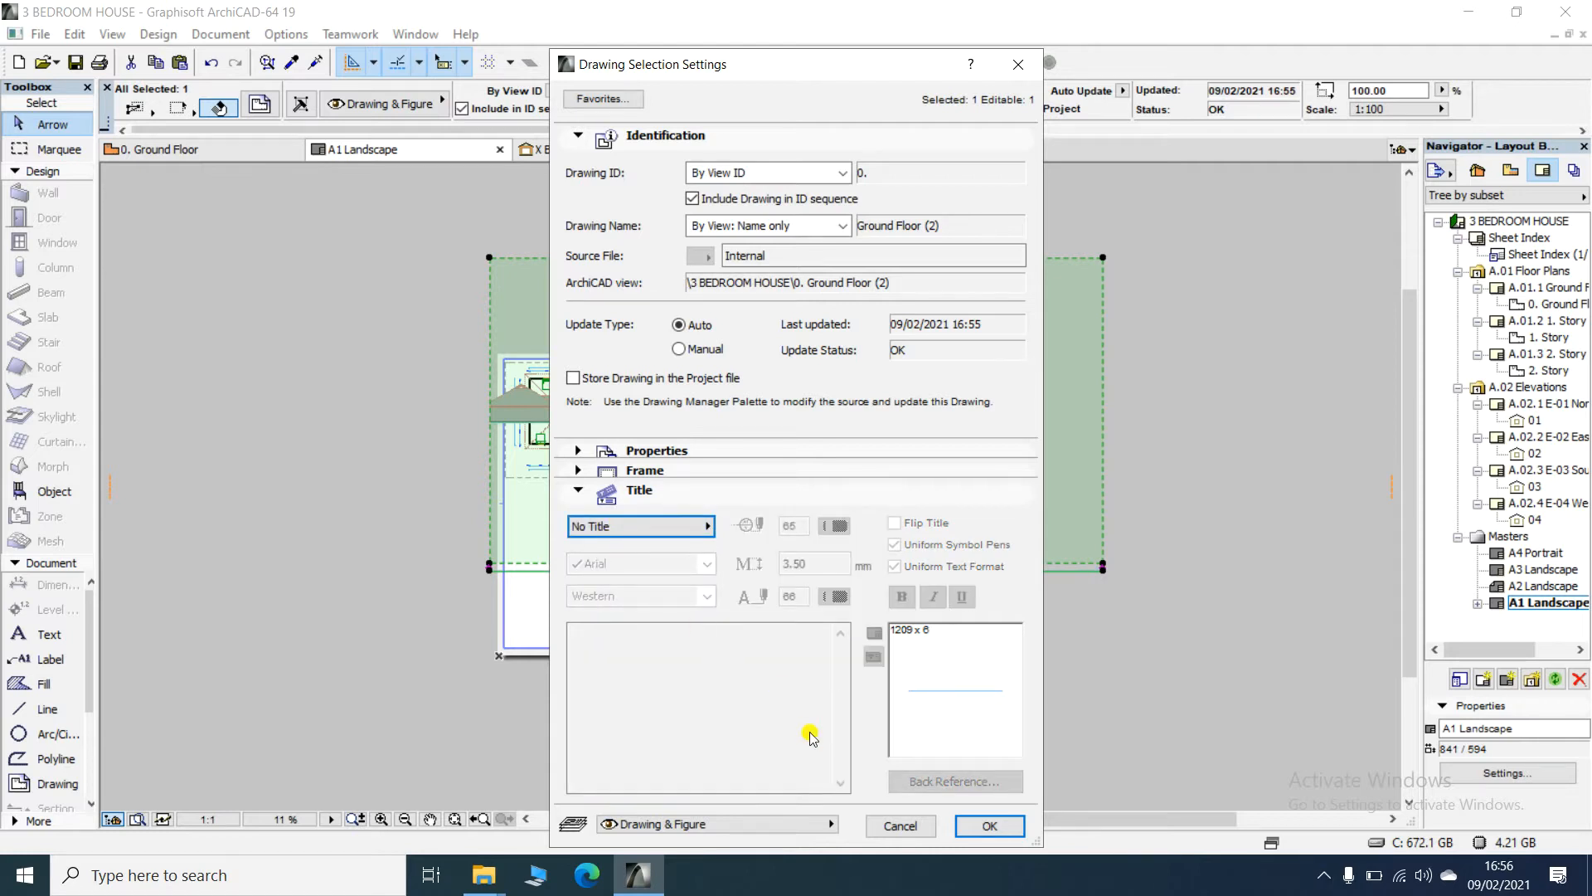
pyautogui.click(988, 827)
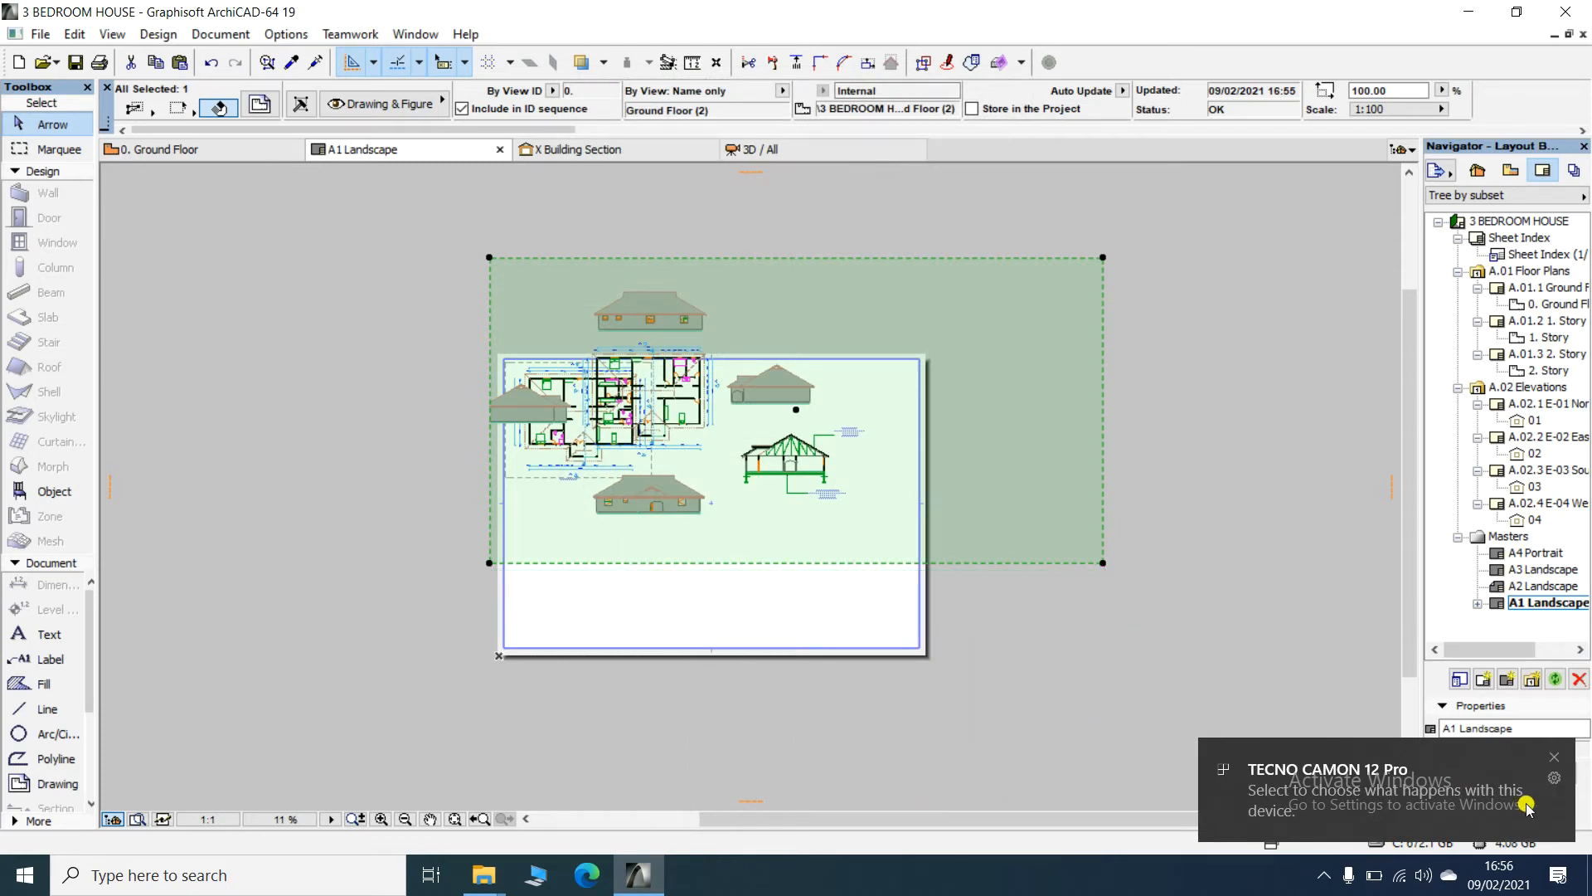
# - Crop the new drawing's frame from its lower-right corner to keep only the elevation above the floor plan
pyautogui.scroll(2, 677, 392)
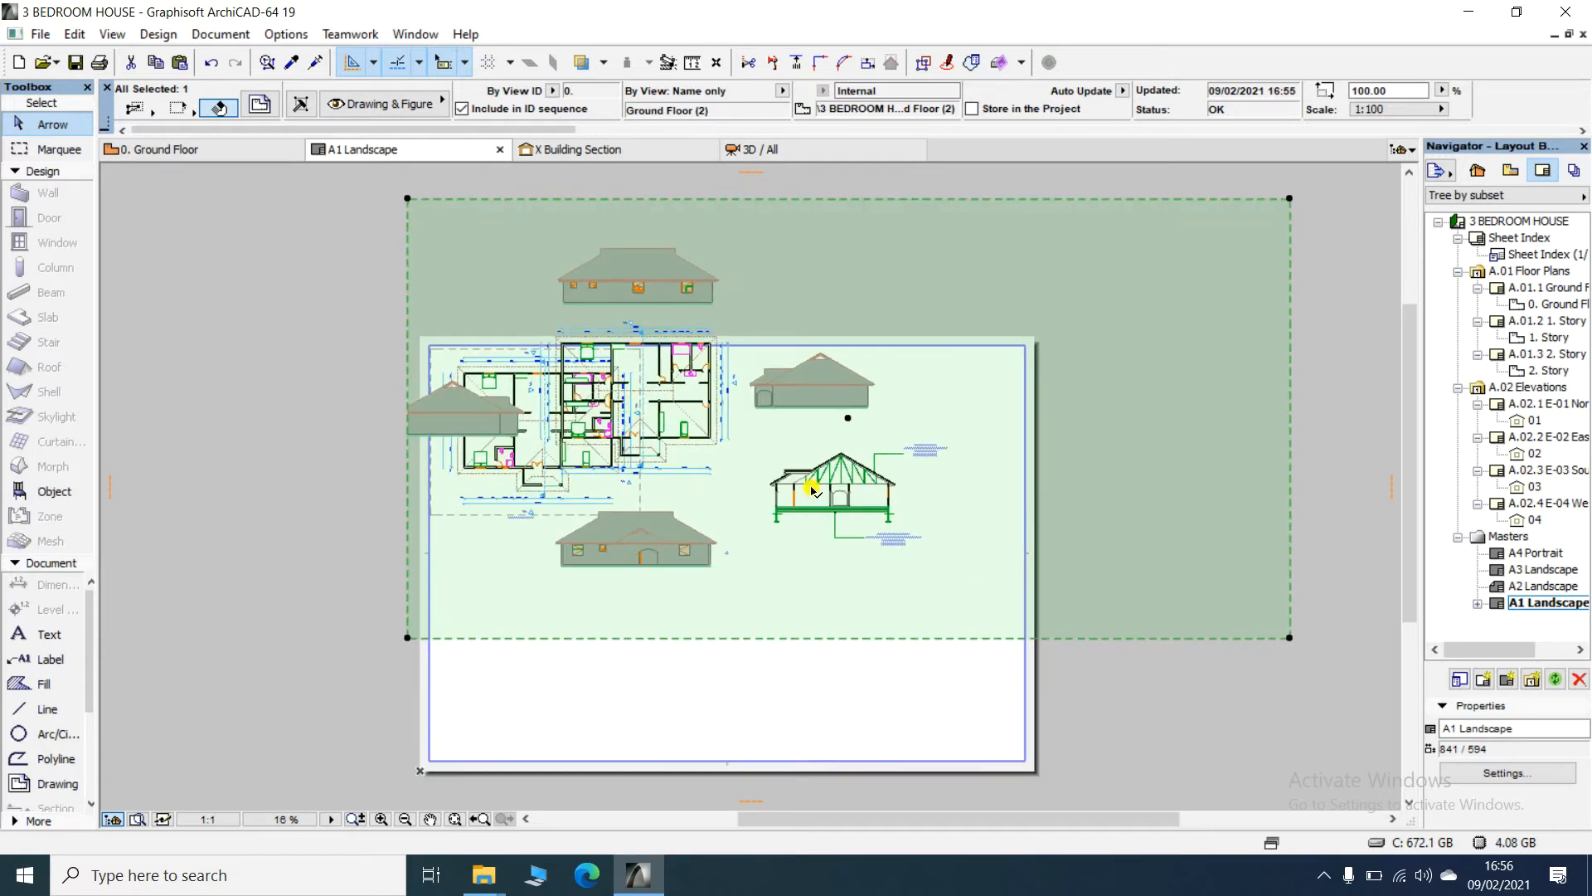
pyautogui.click(1290, 639)
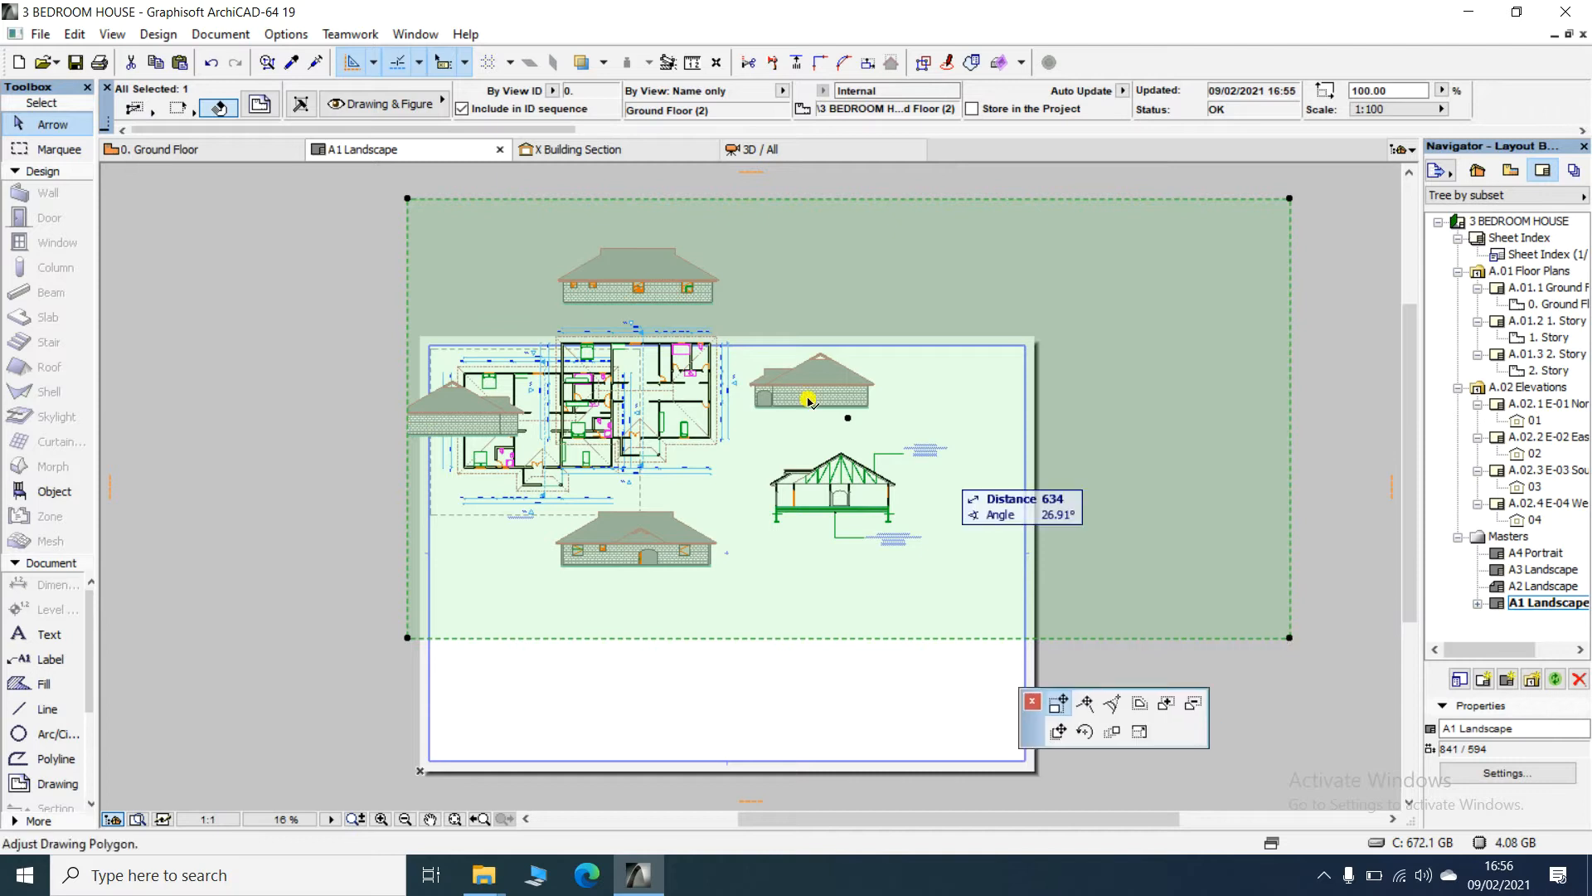
pyautogui.press('Escape')
pyautogui.click(741, 313)
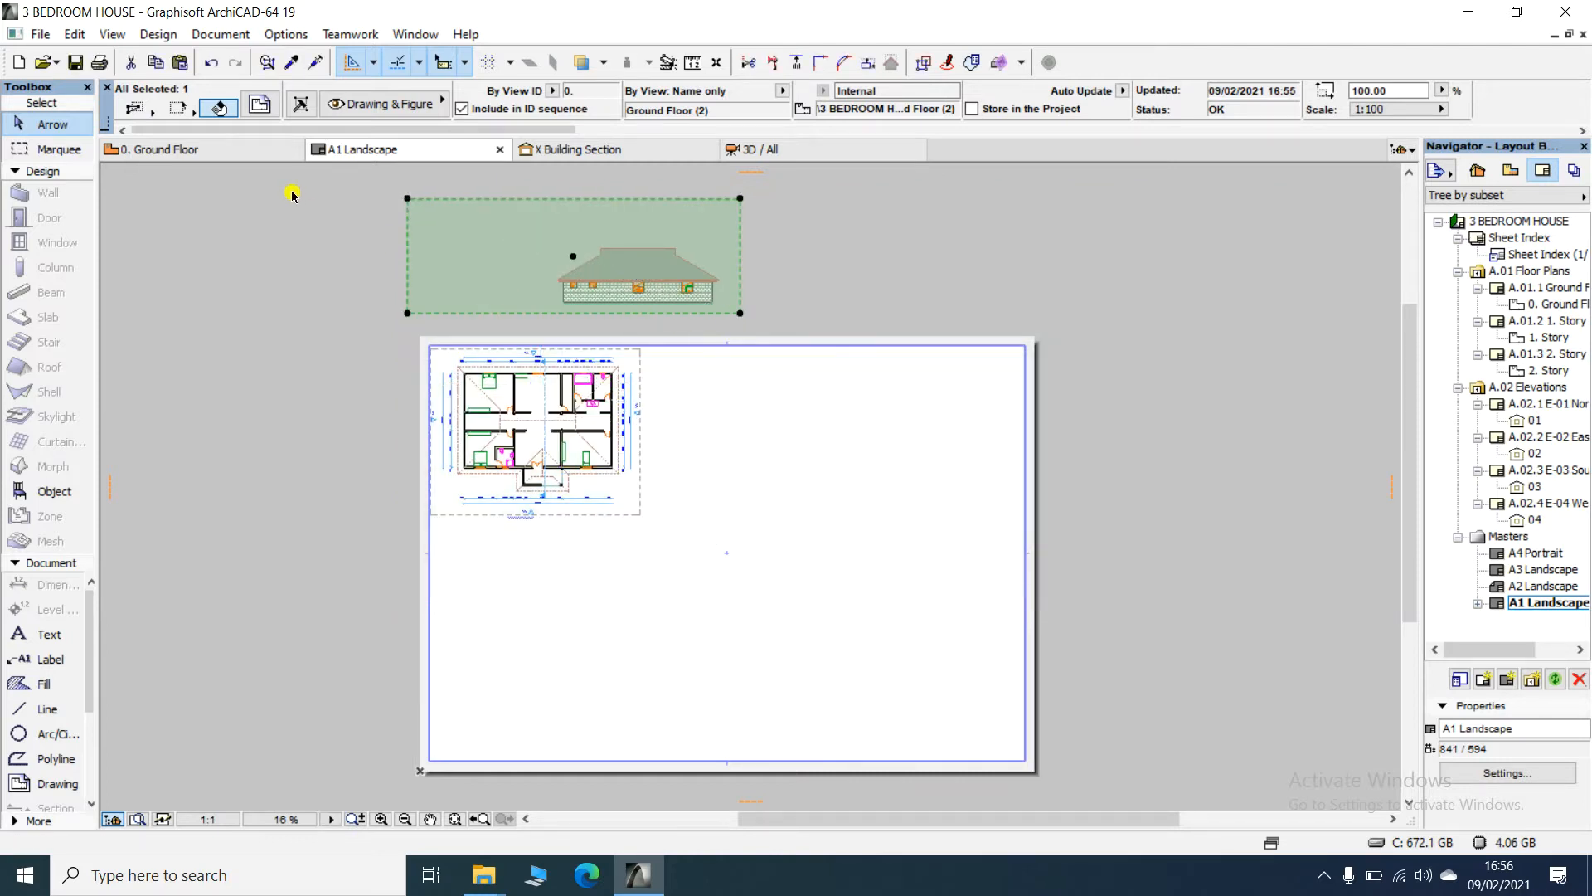
# - Trim the upper, left and right sides of the drawing frame closely around the elevation
pyautogui.scroll(2, 395, 196)
pyautogui.click(413, 201)
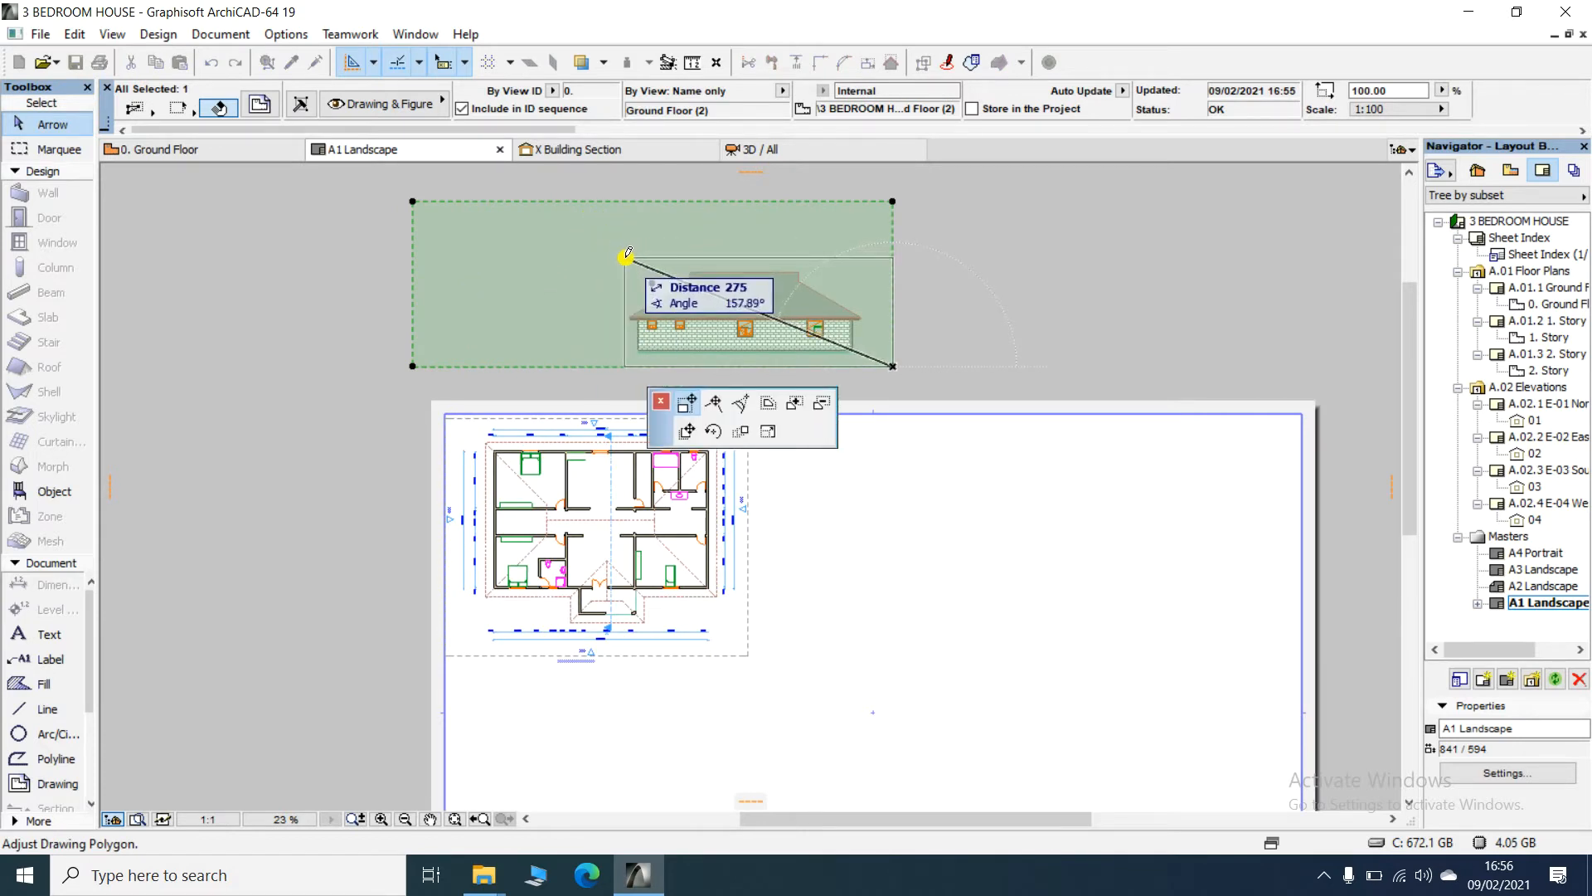
pyautogui.click(622, 260)
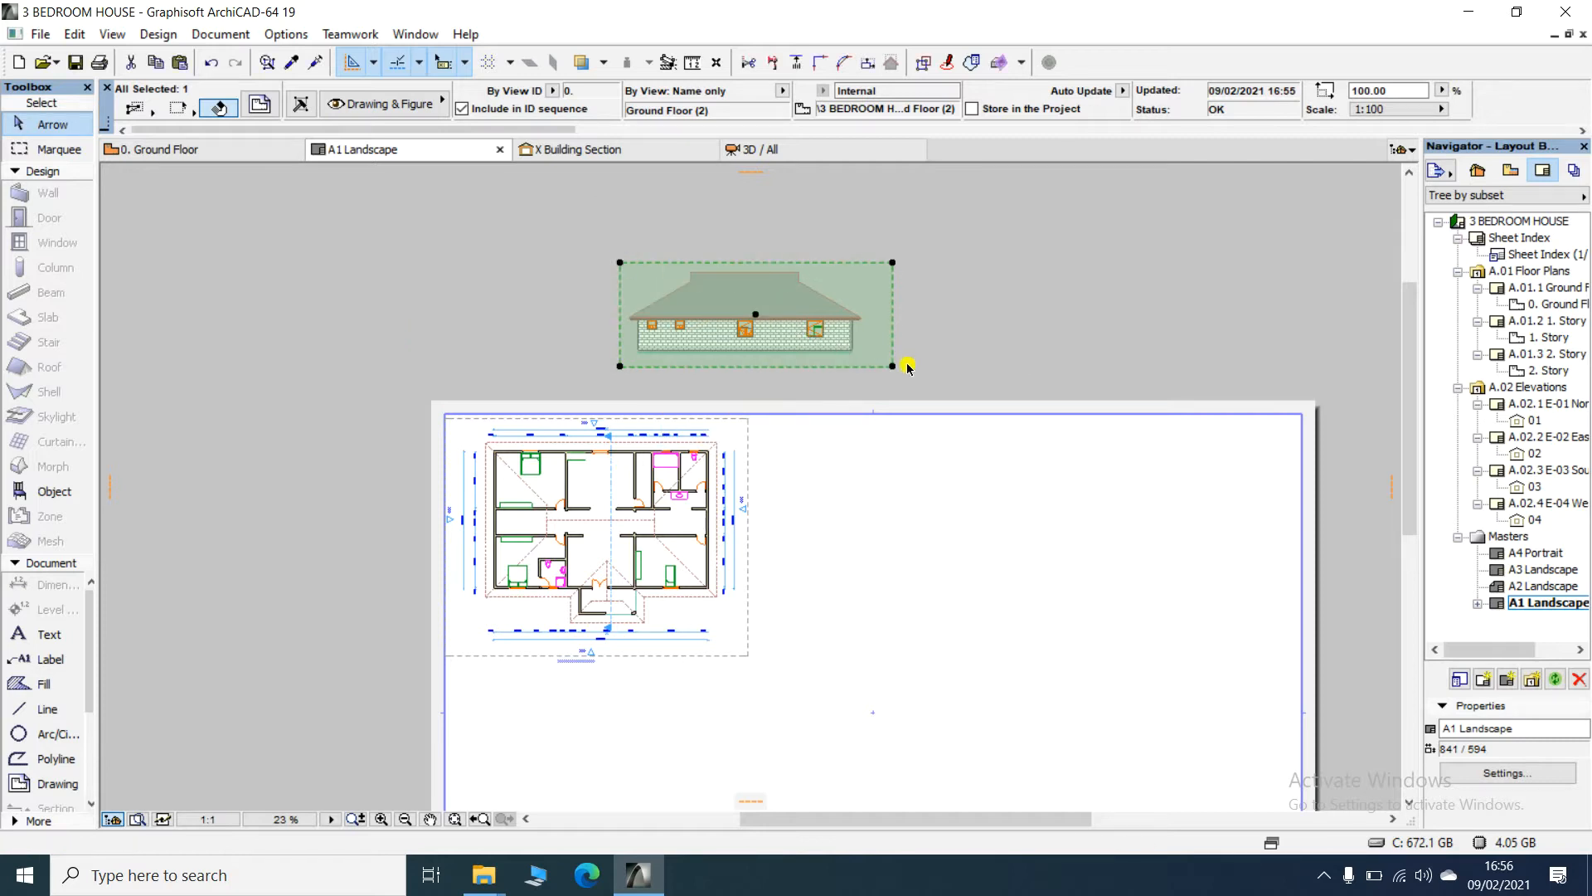
pyautogui.click(892, 367)
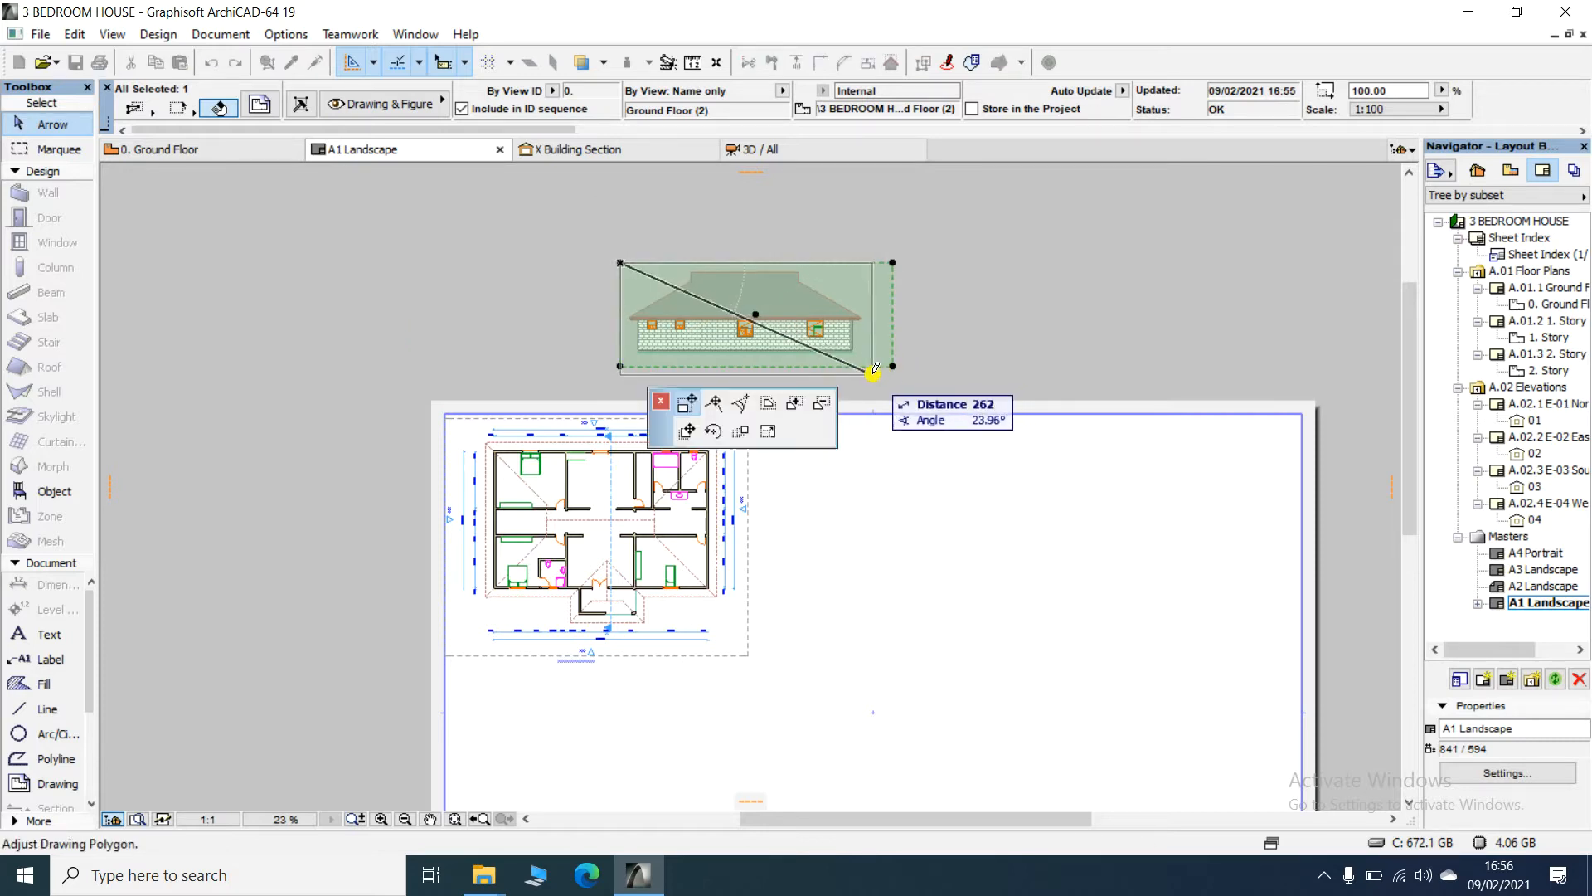
pyautogui.click(868, 366)
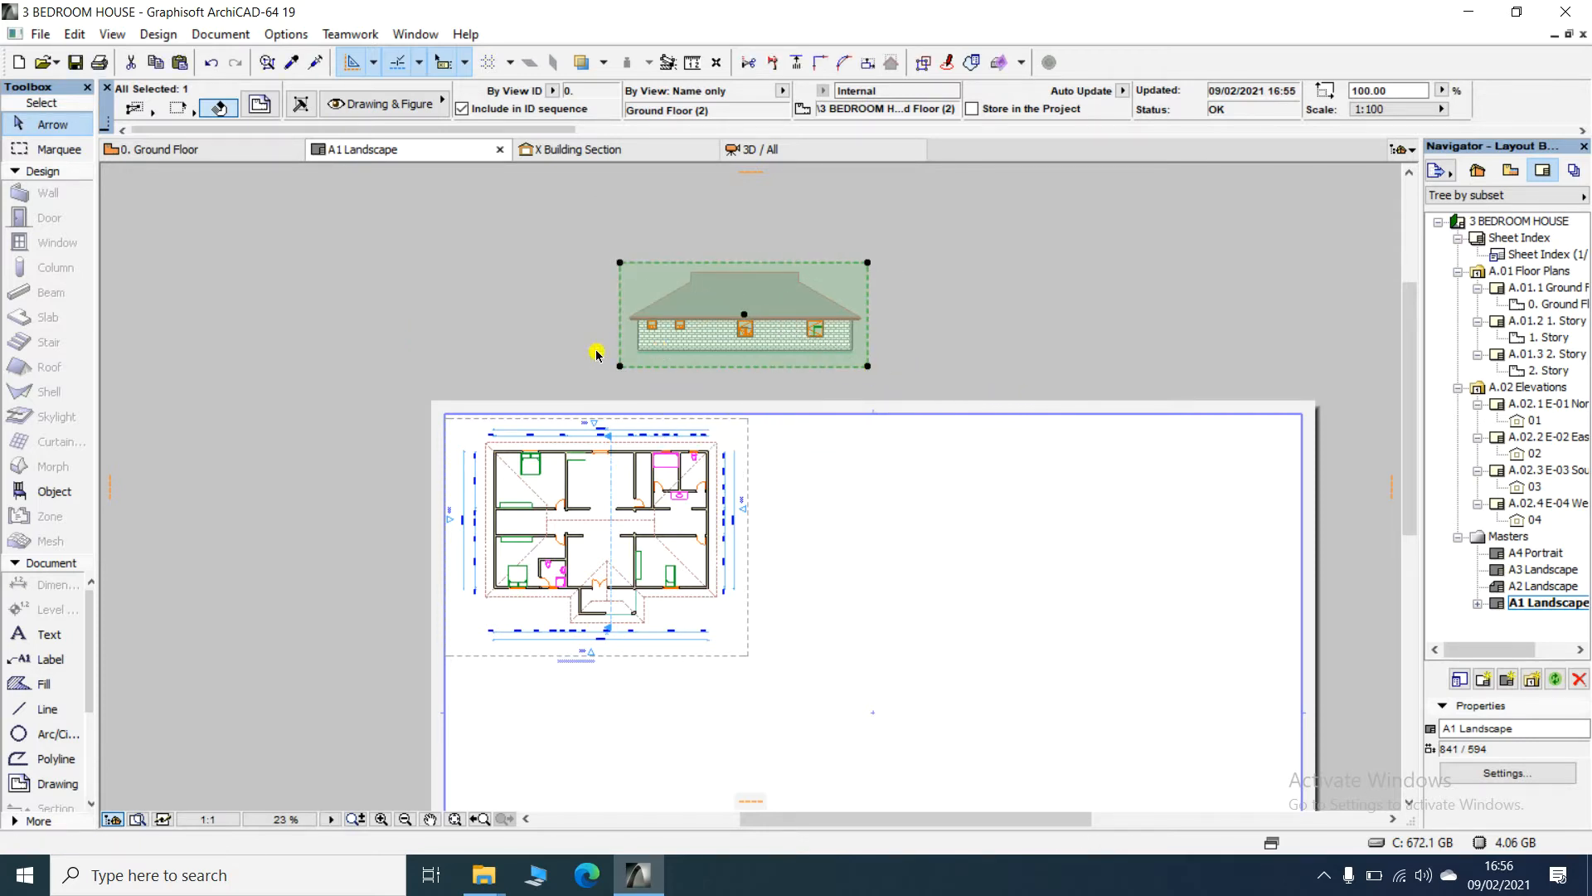
pyautogui.click(620, 366)
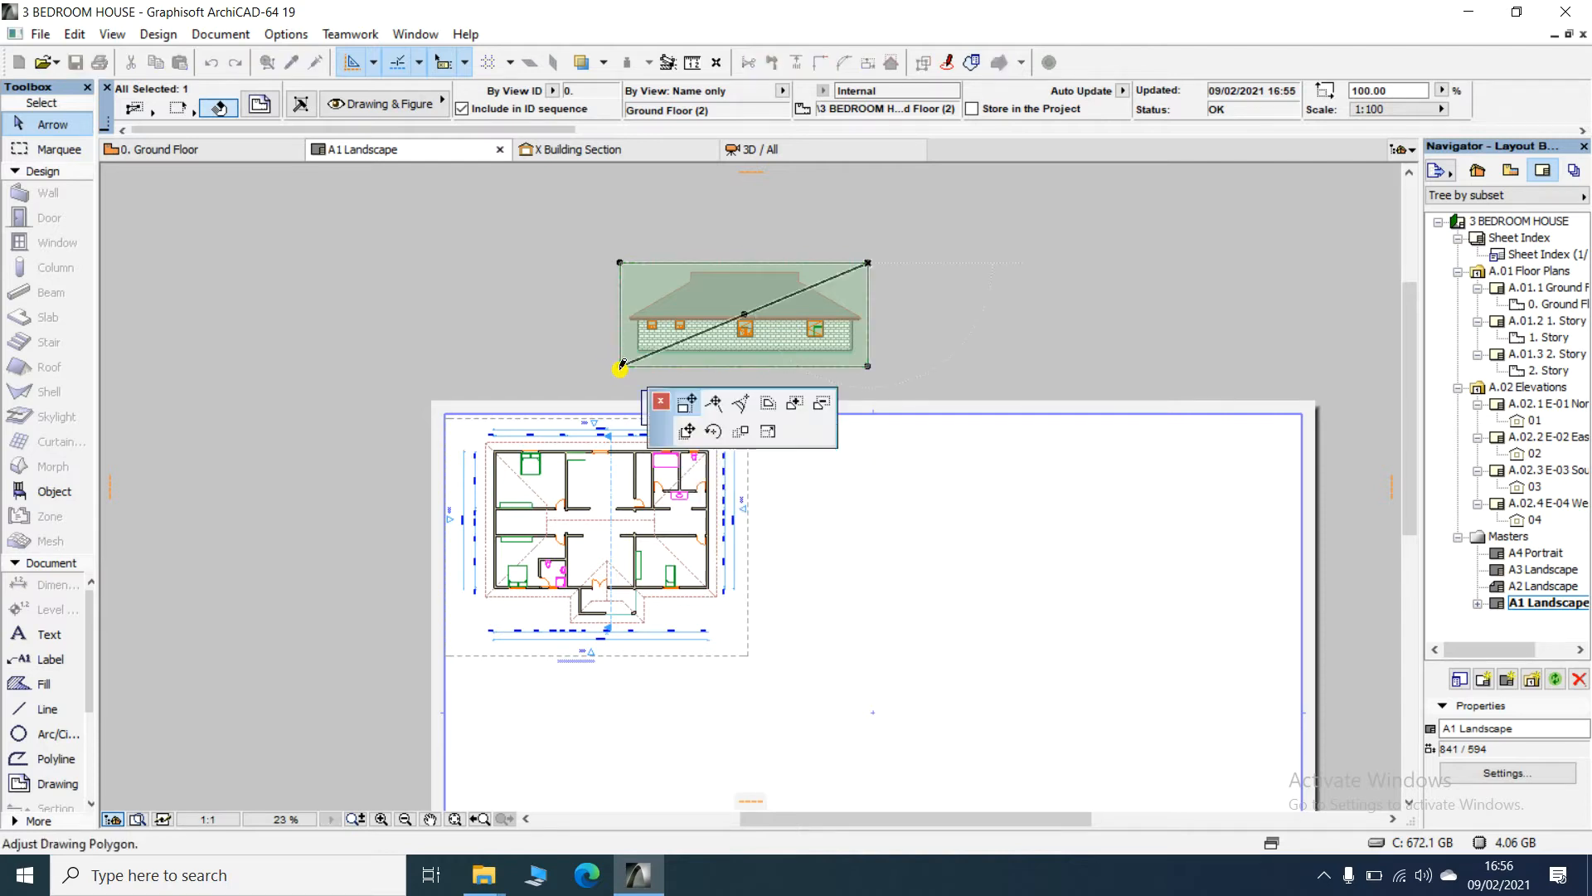
pyautogui.click(627, 366)
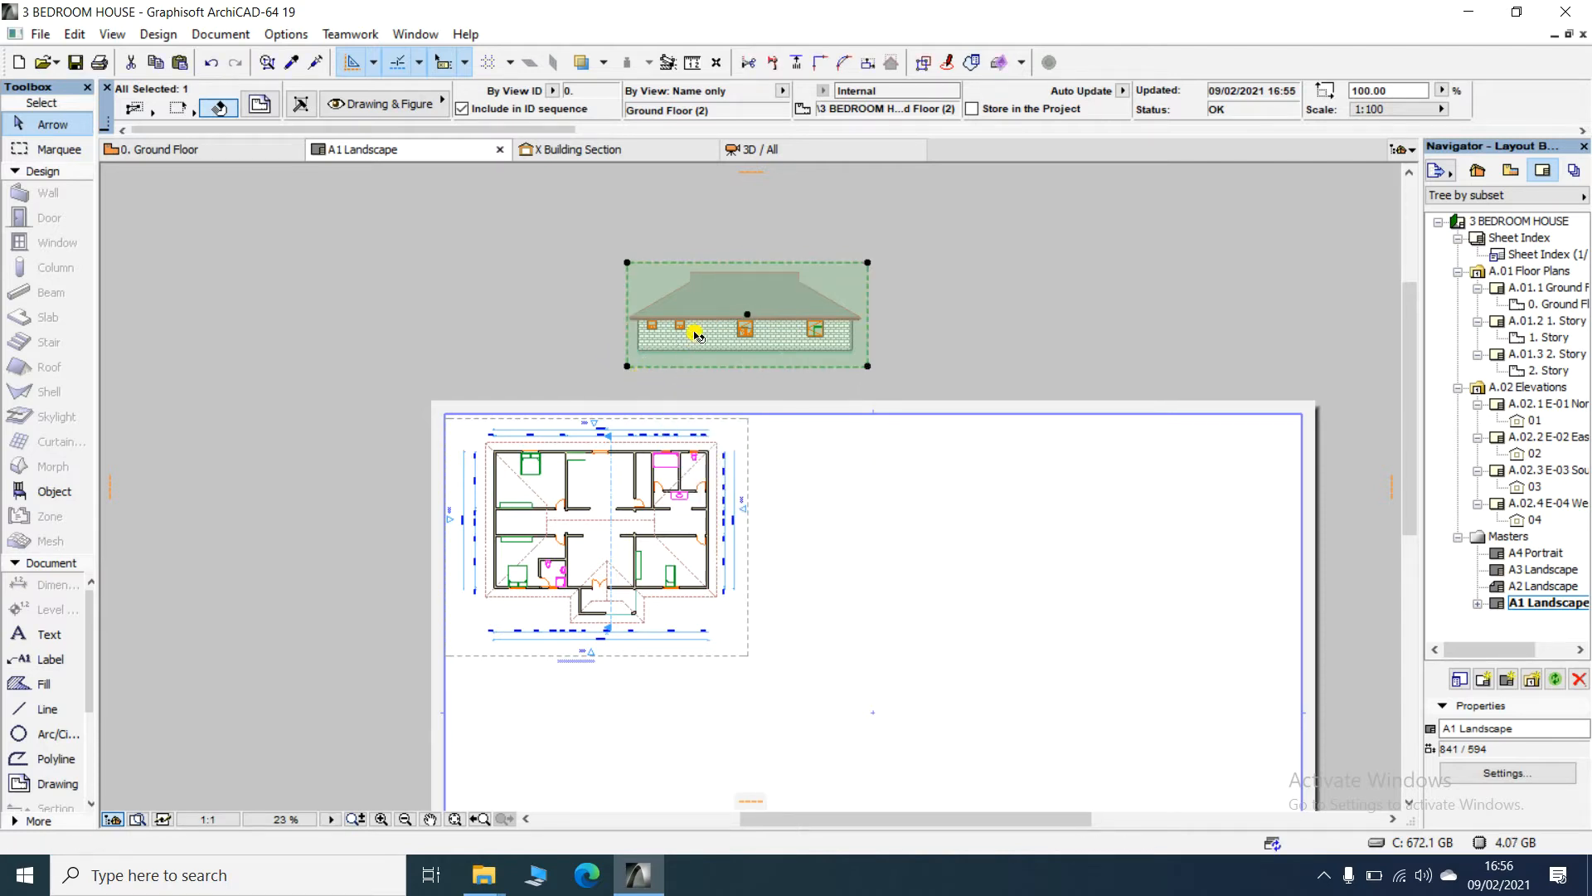
# - Move the cropped elevation into the sheet's margin frame, directly right of the floor plan, and deselect it
pyautogui.click(738, 318)
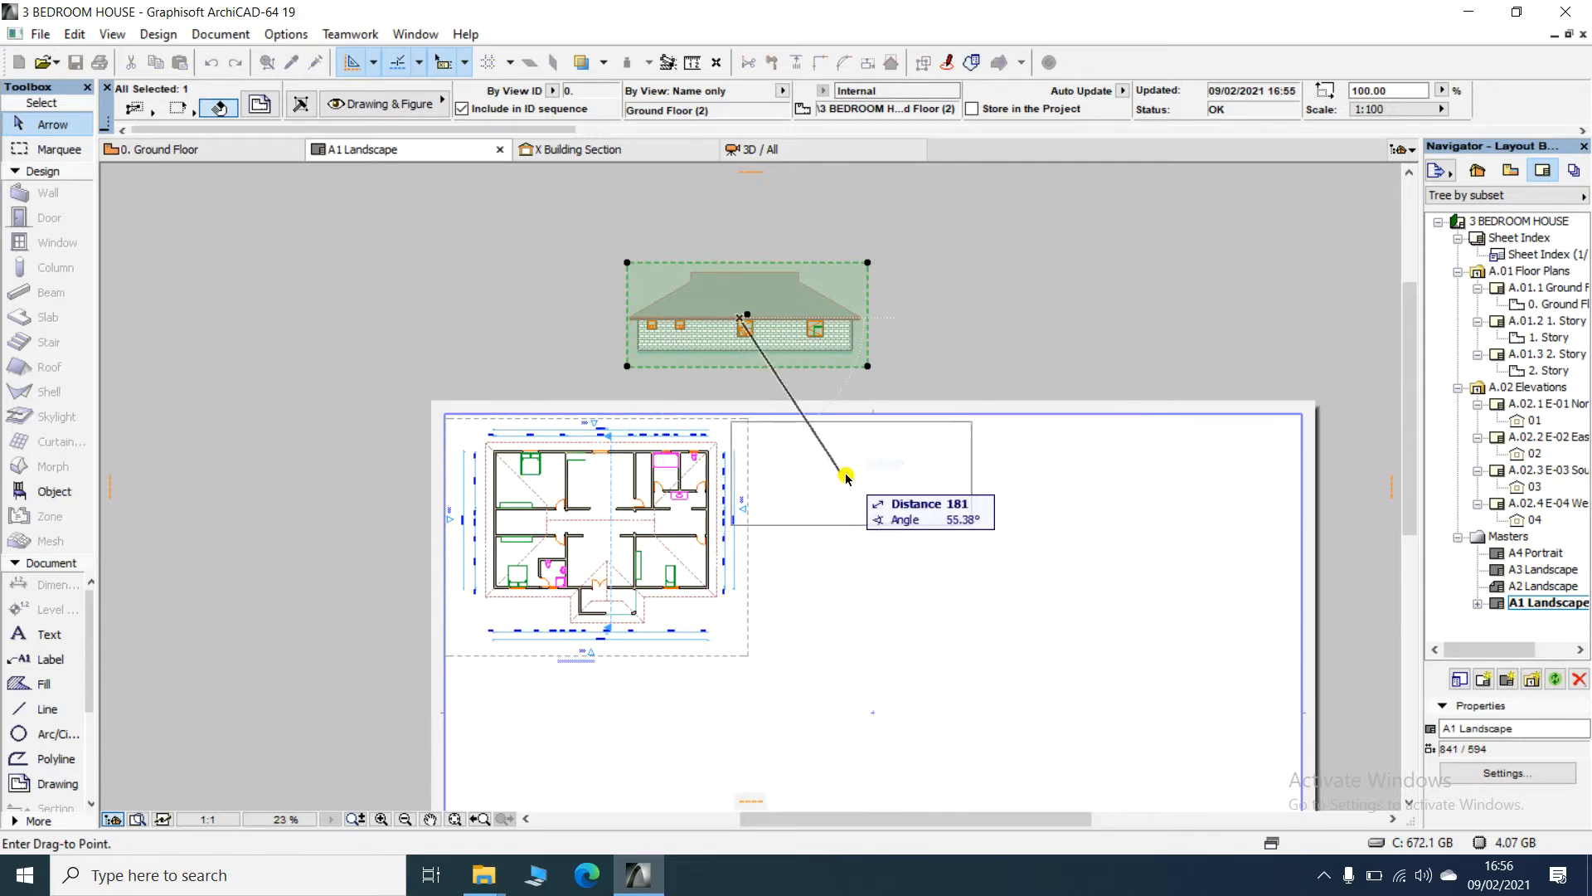
pyautogui.click(866, 477)
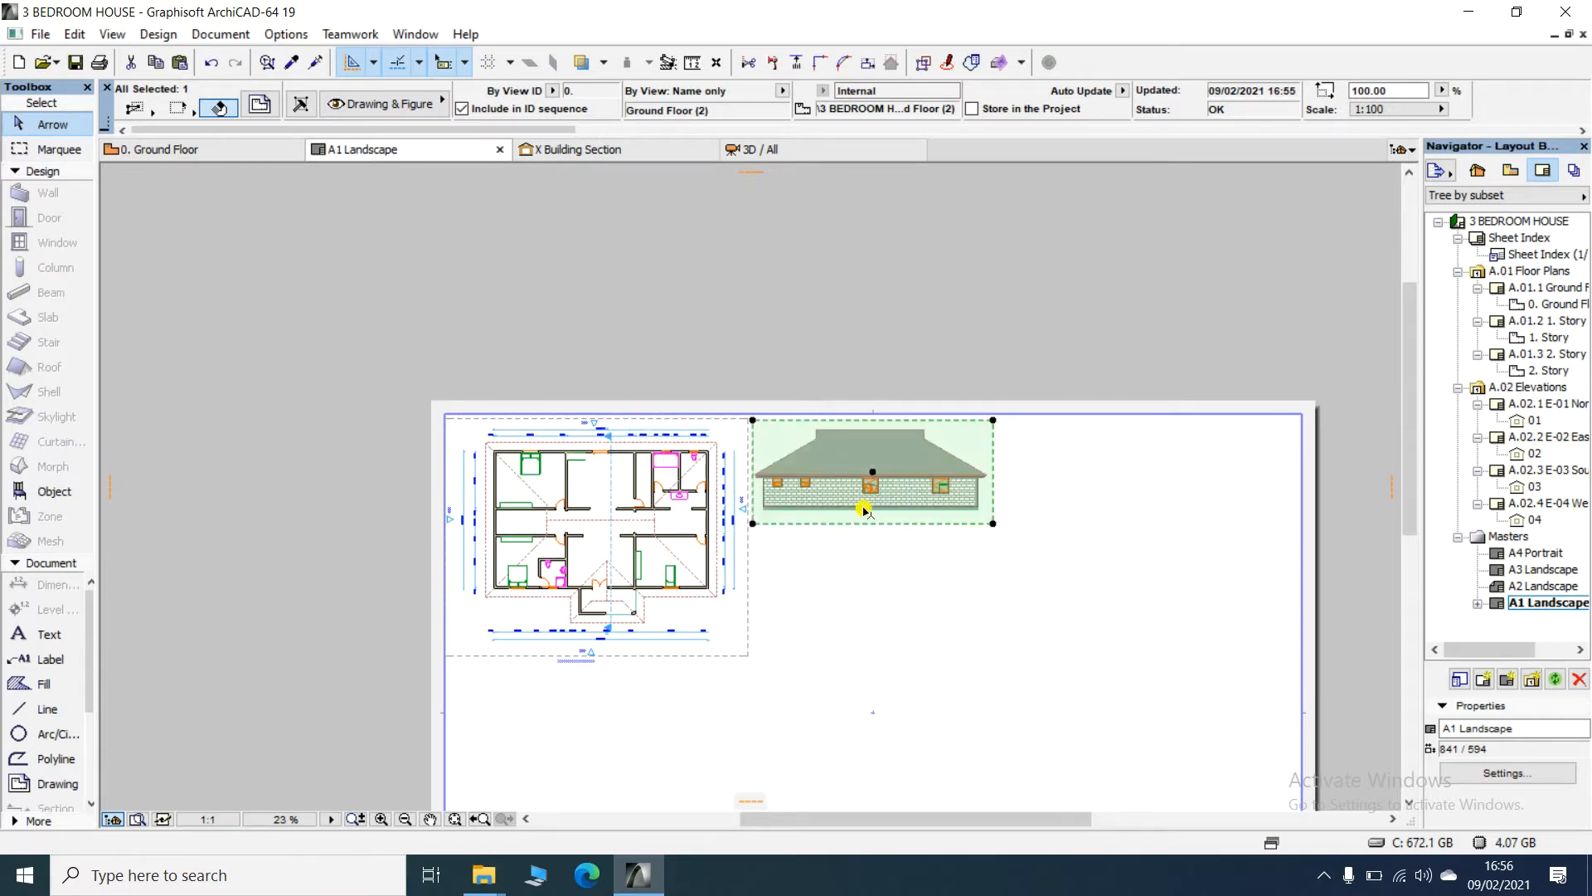
pyautogui.click(855, 358)
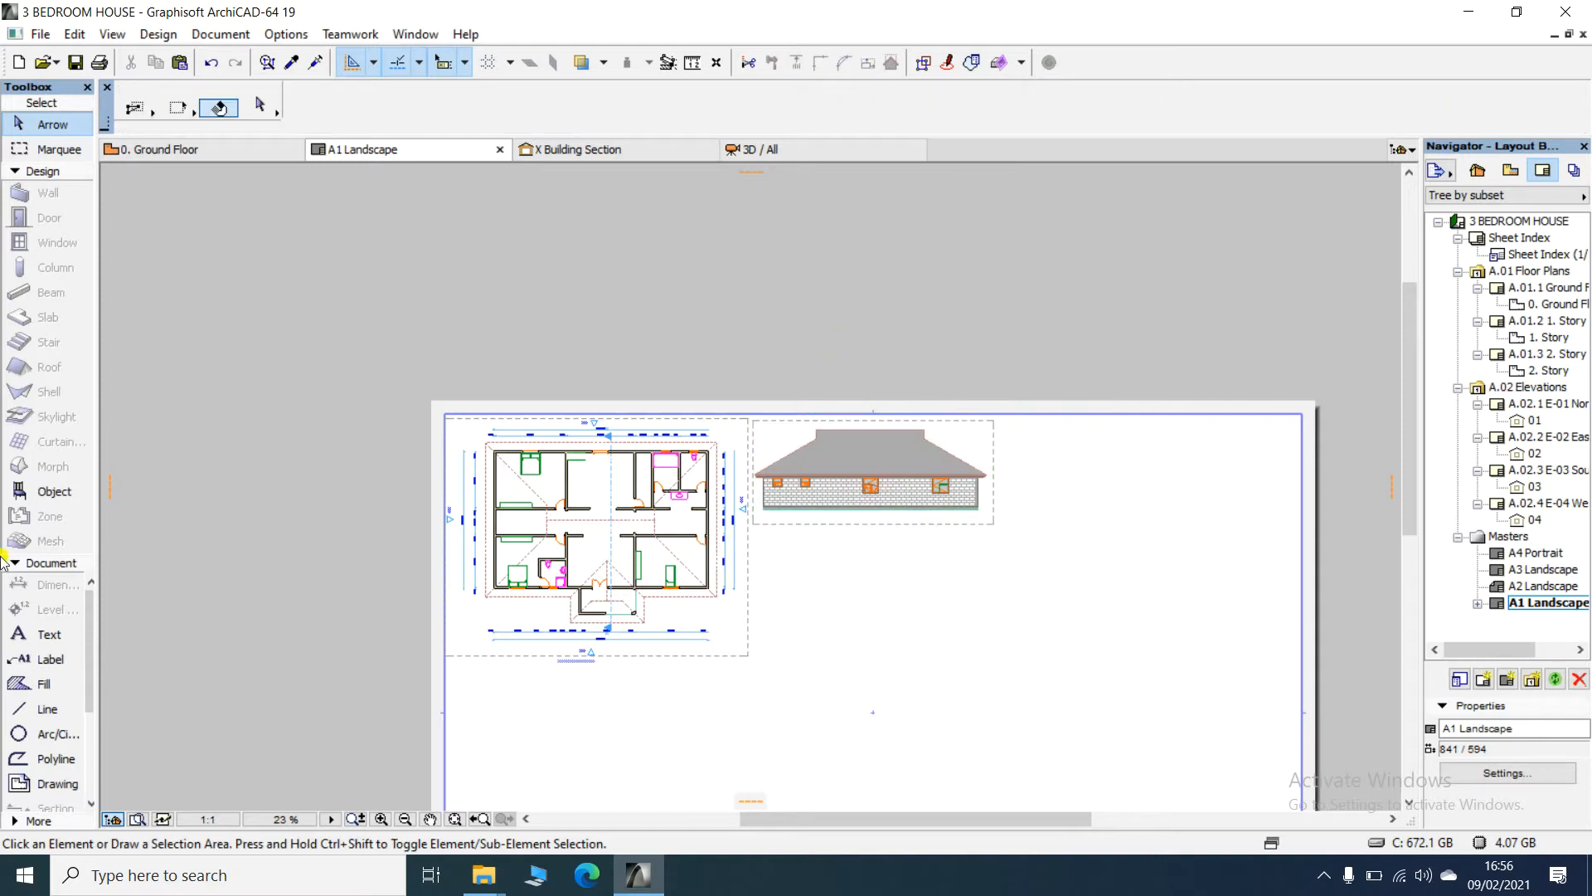
# - Add a text block reading "ELEVATION 1" centred below the elevation drawing beside the floor plan
pyautogui.click(48, 634)
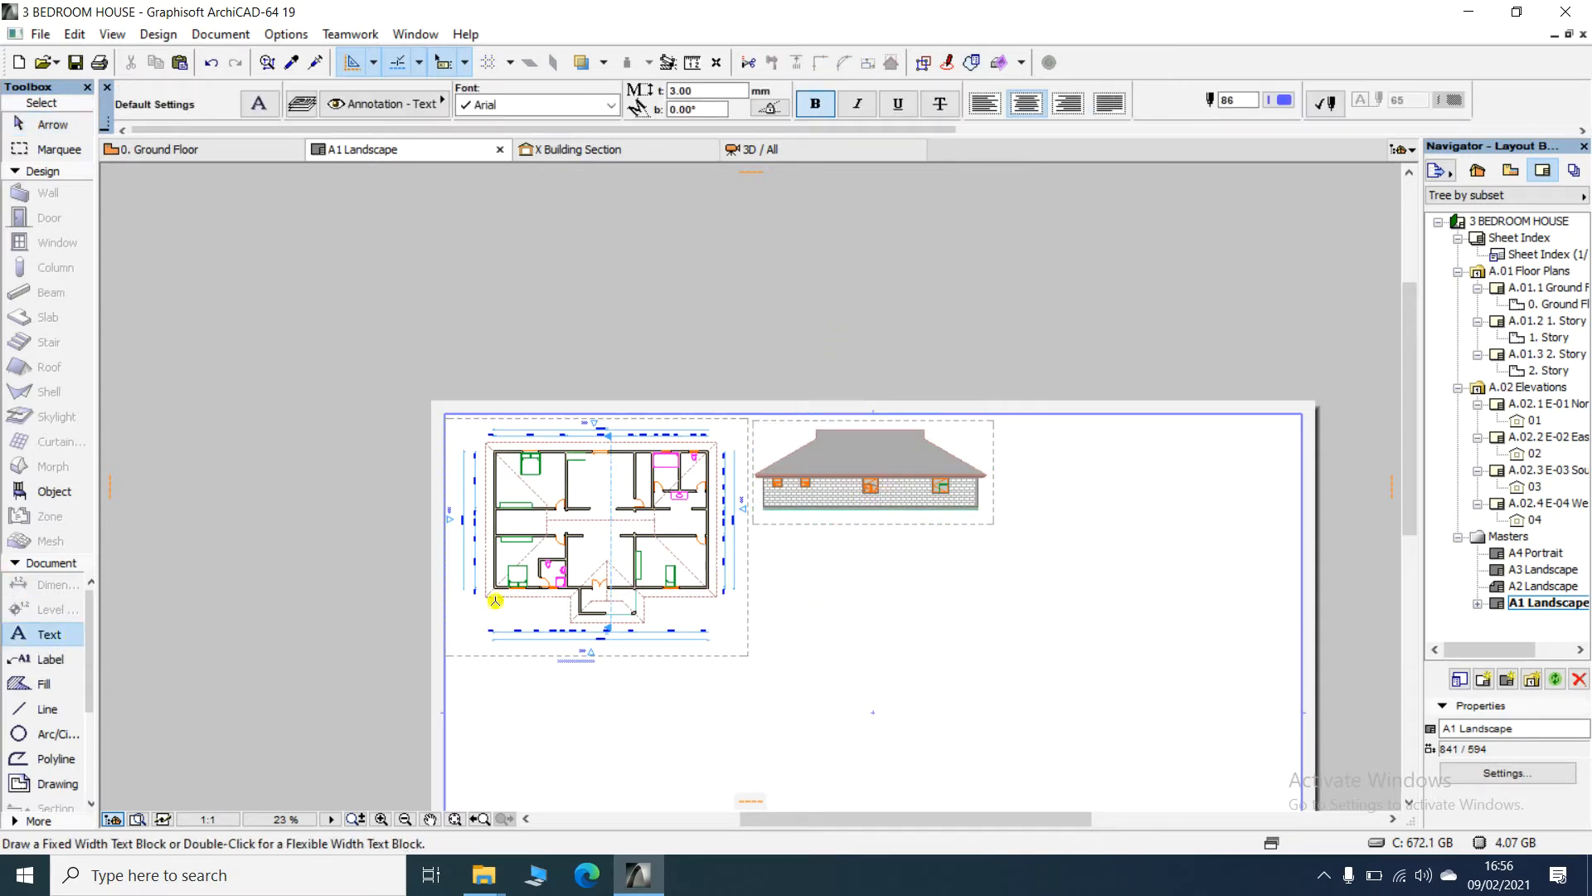
pyautogui.click(817, 540)
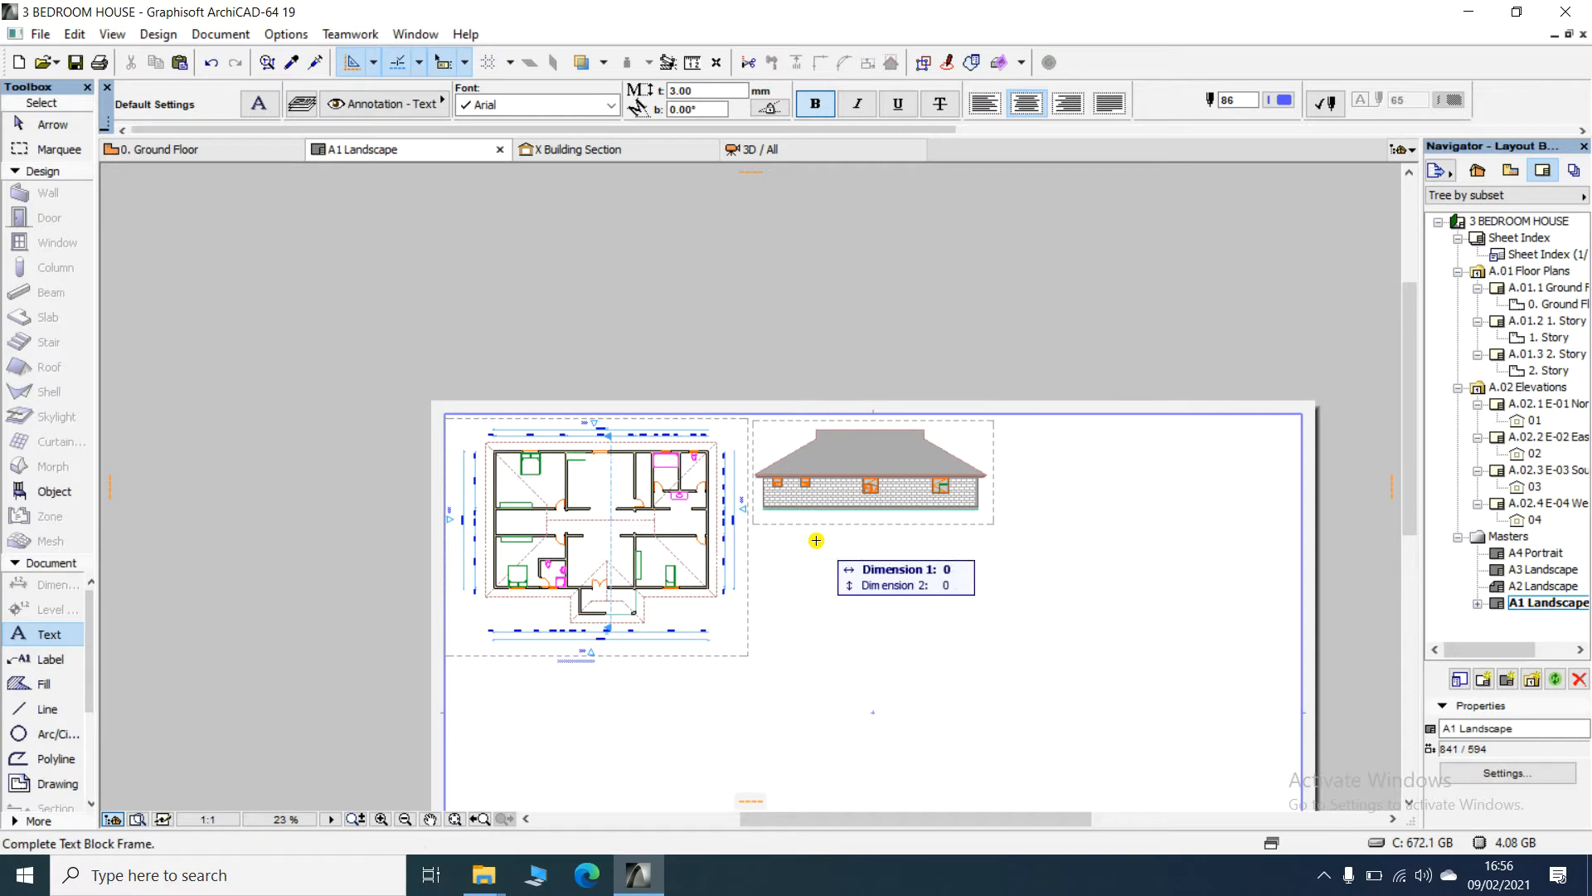
pyautogui.click(944, 559)
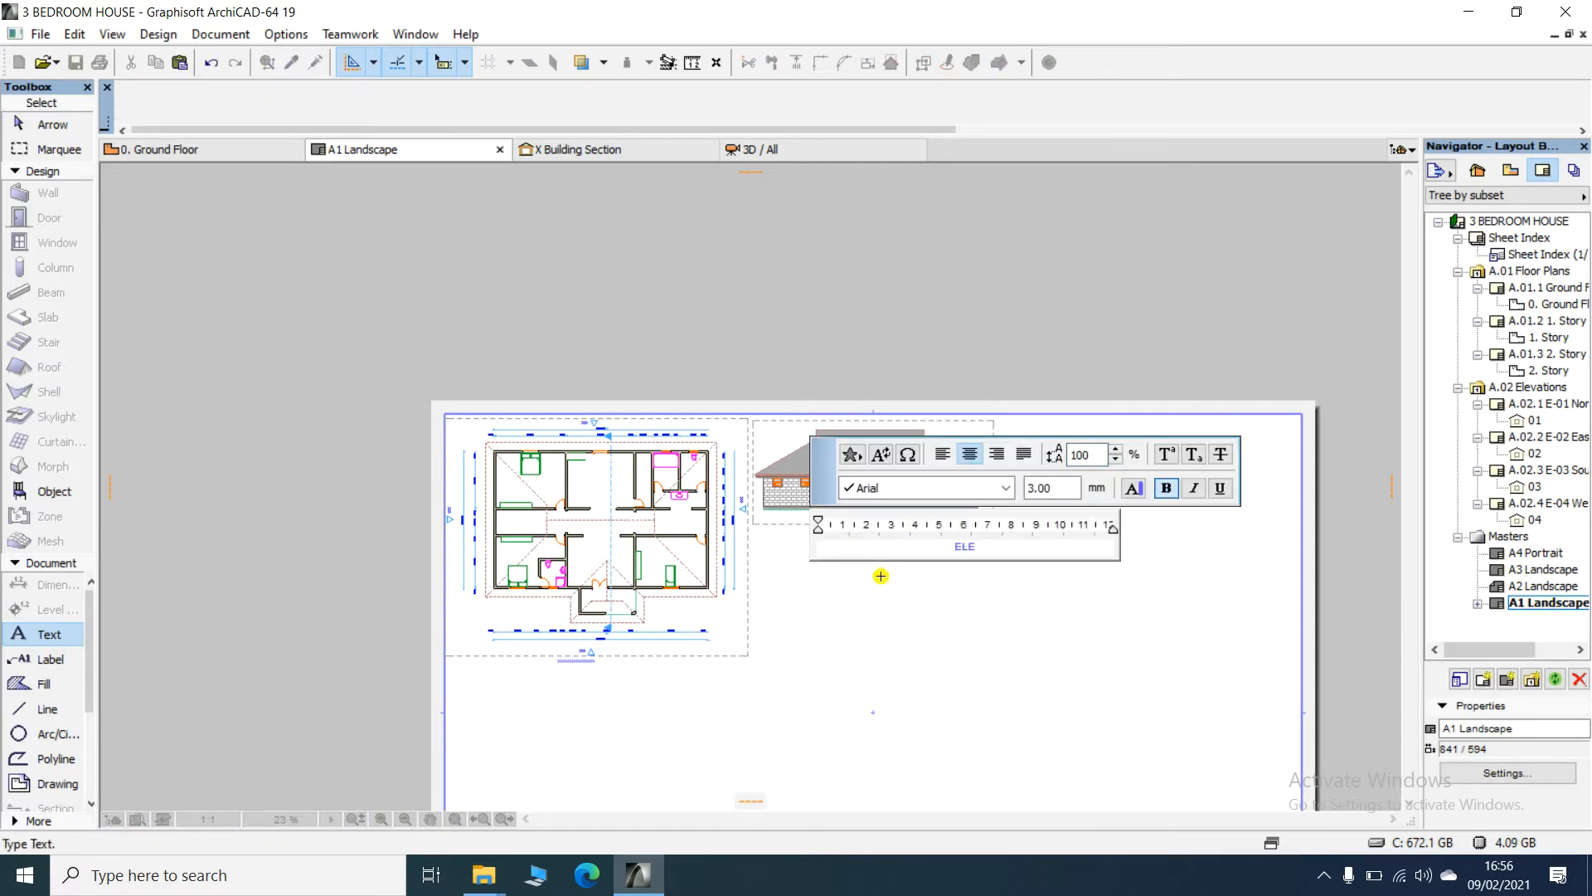
pyautogui.write('ELEVATION 1')
pyautogui.press('Return')
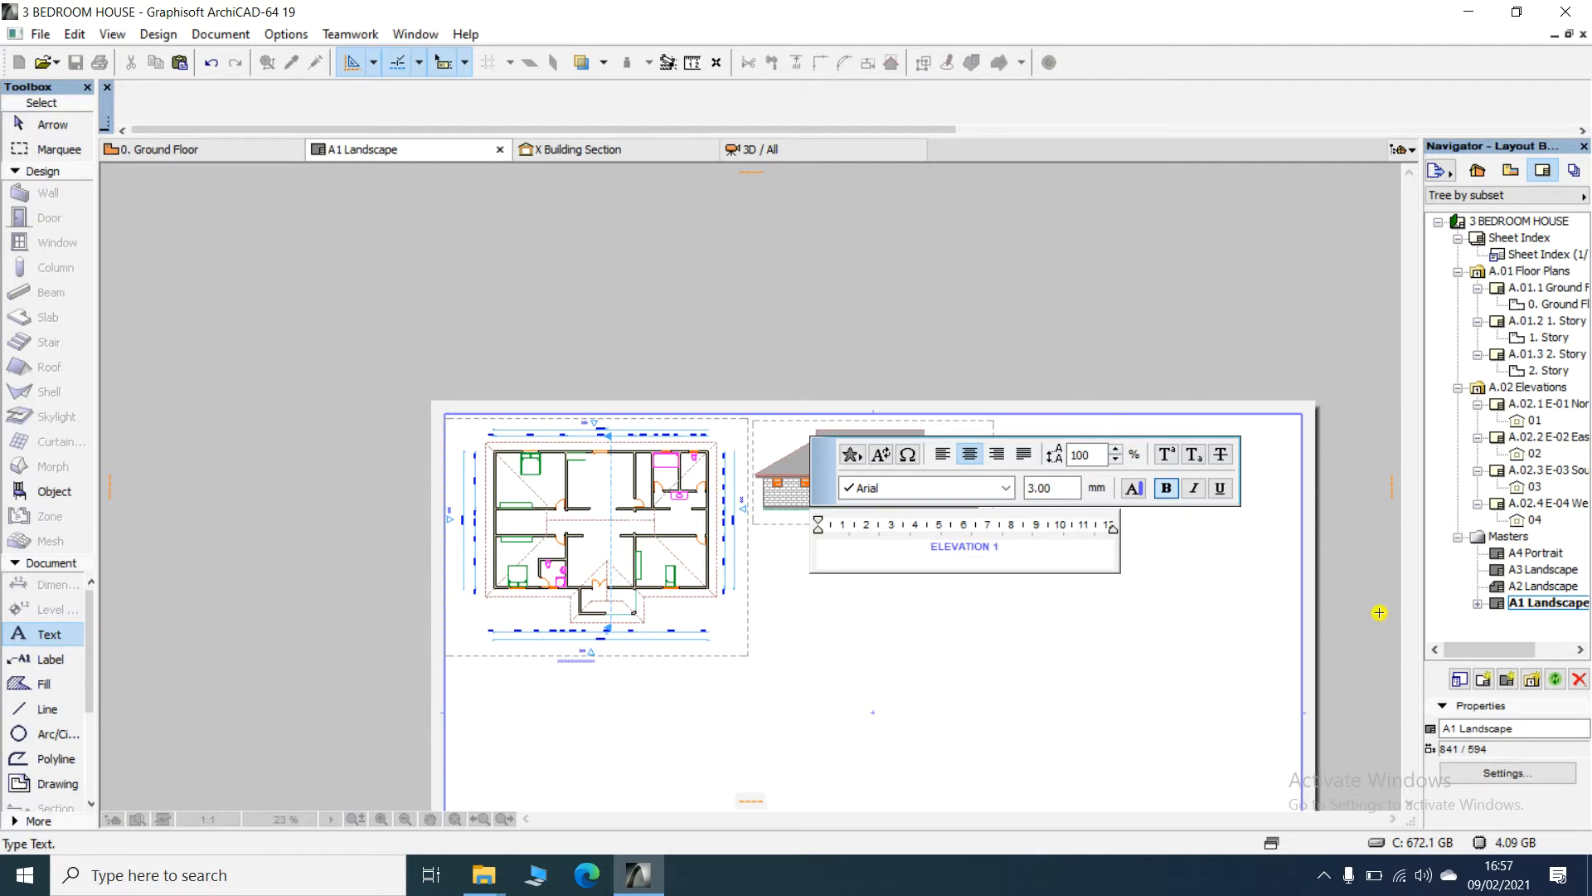
pyautogui.click(1239, 587)
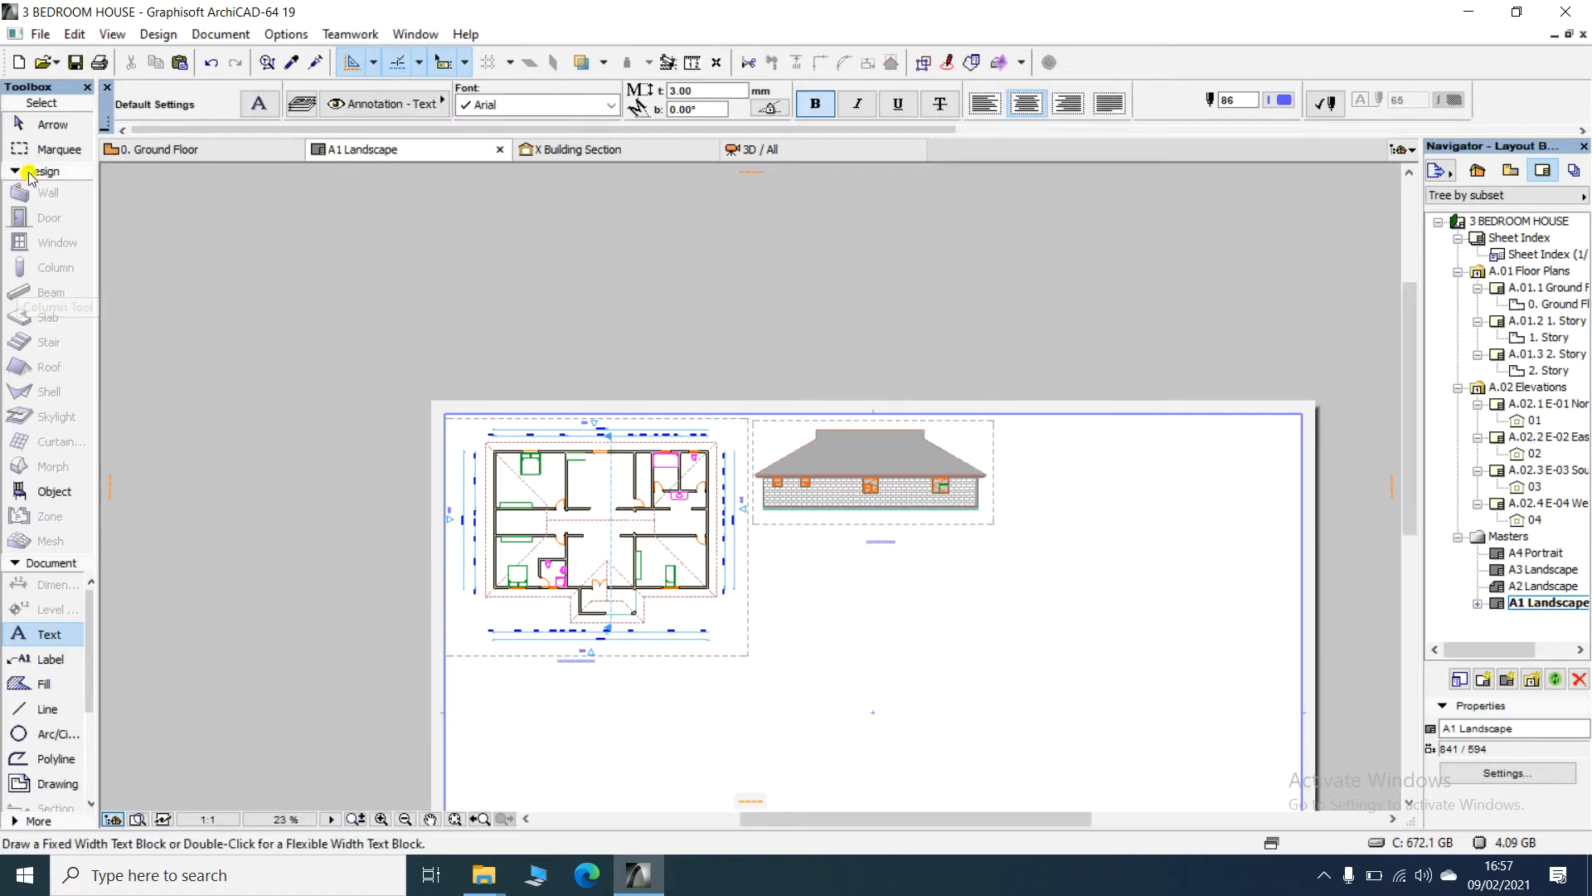
# - Move the "ELEVATION 1" label about 20 mm up and to the left, close beneath the elevation's frame, and deselect it
pyautogui.click(12, 124)
pyautogui.scroll(3, 877, 569)
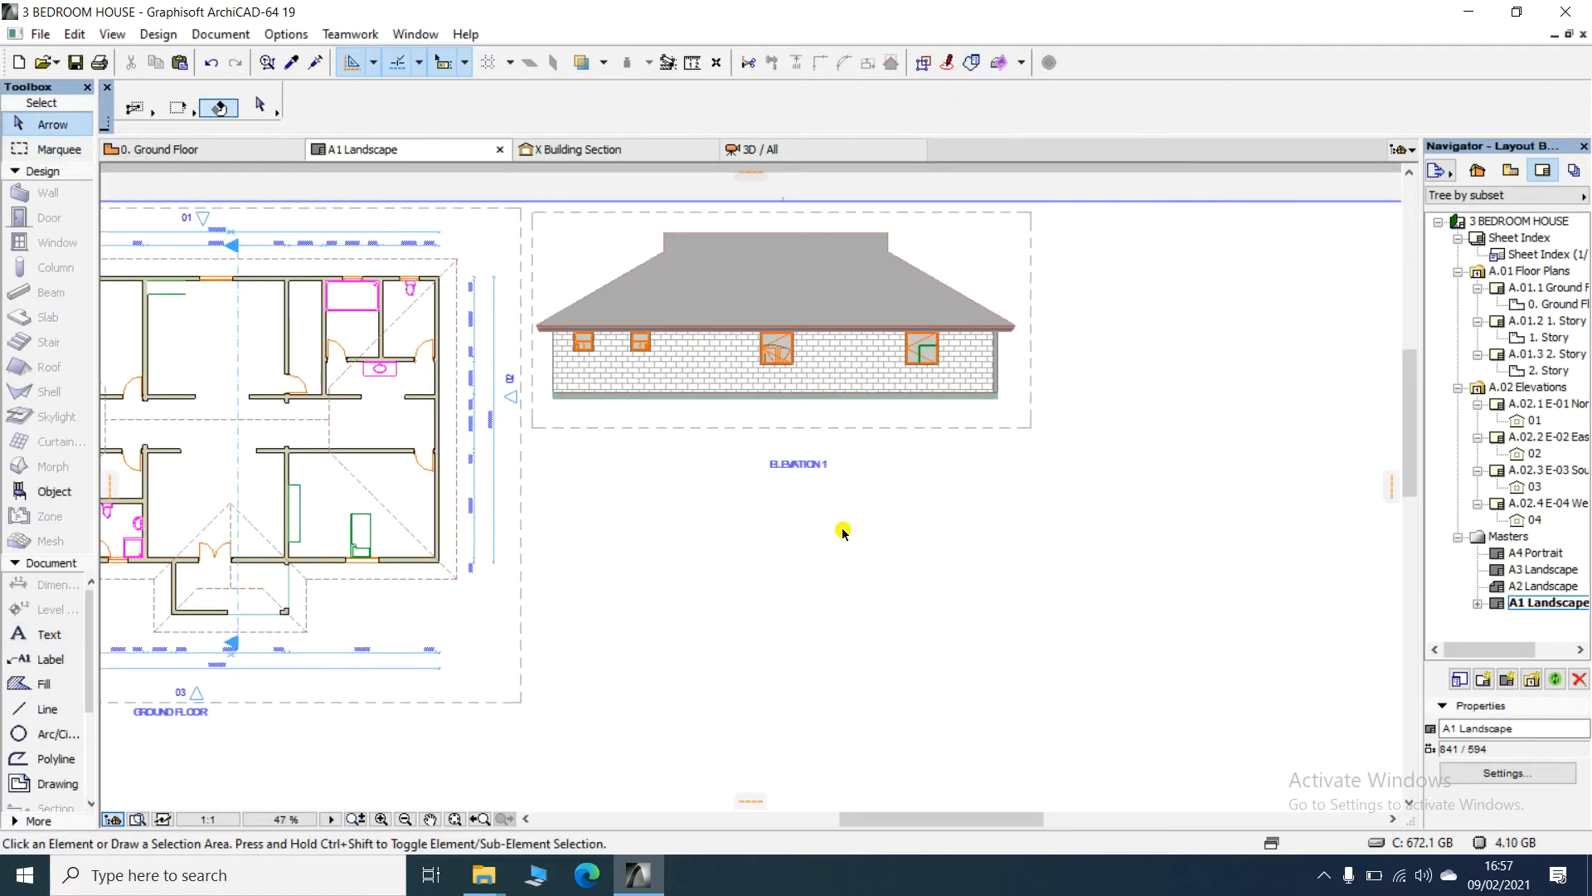
pyautogui.click(793, 472)
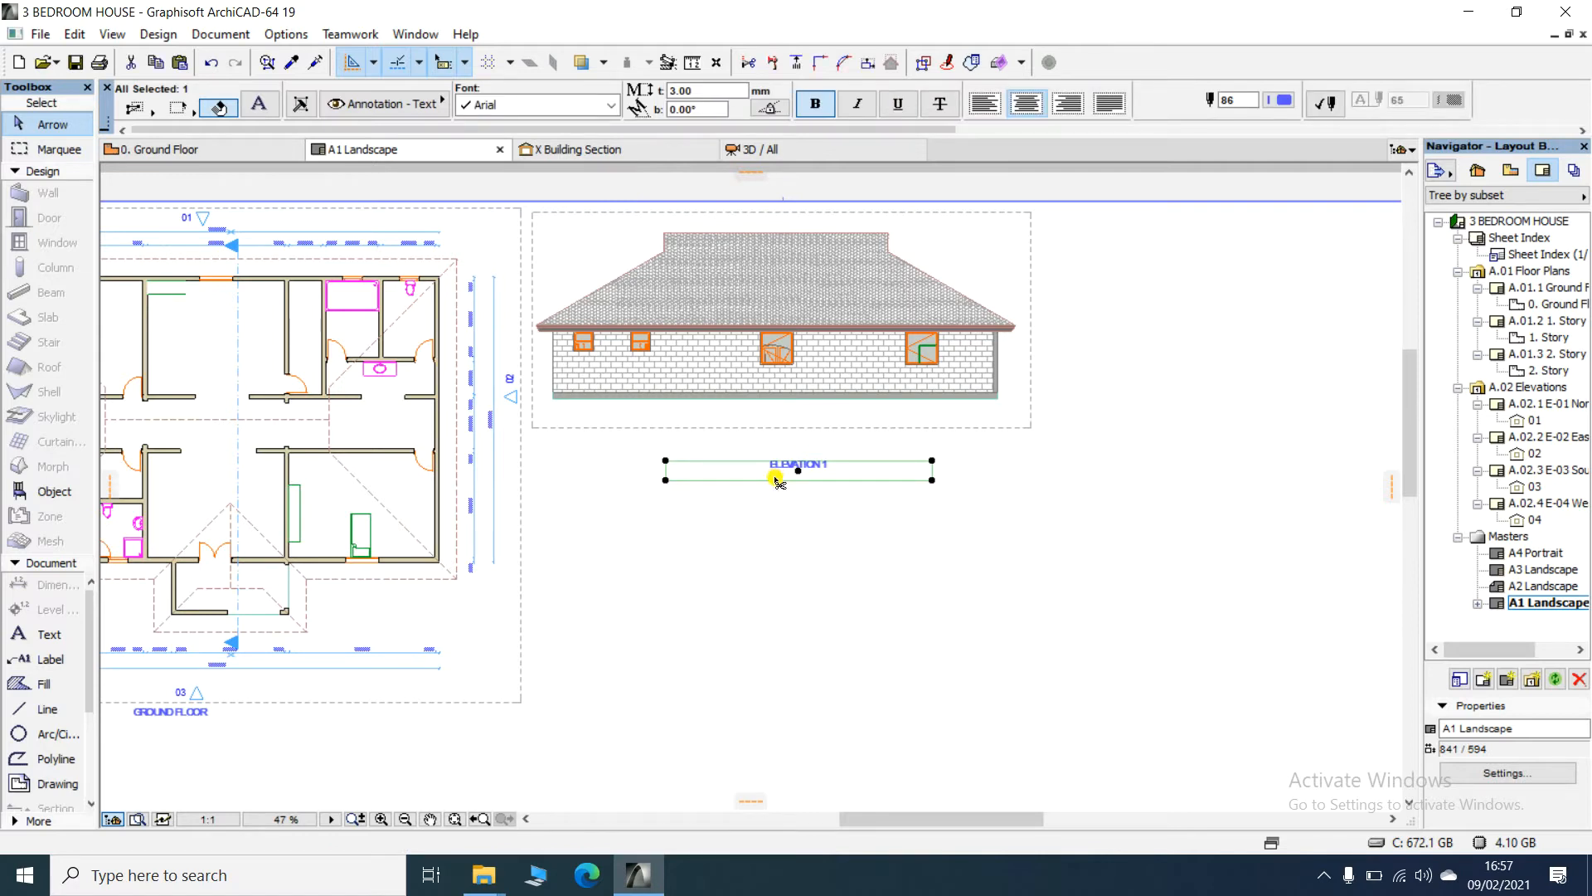
pyautogui.click(777, 481)
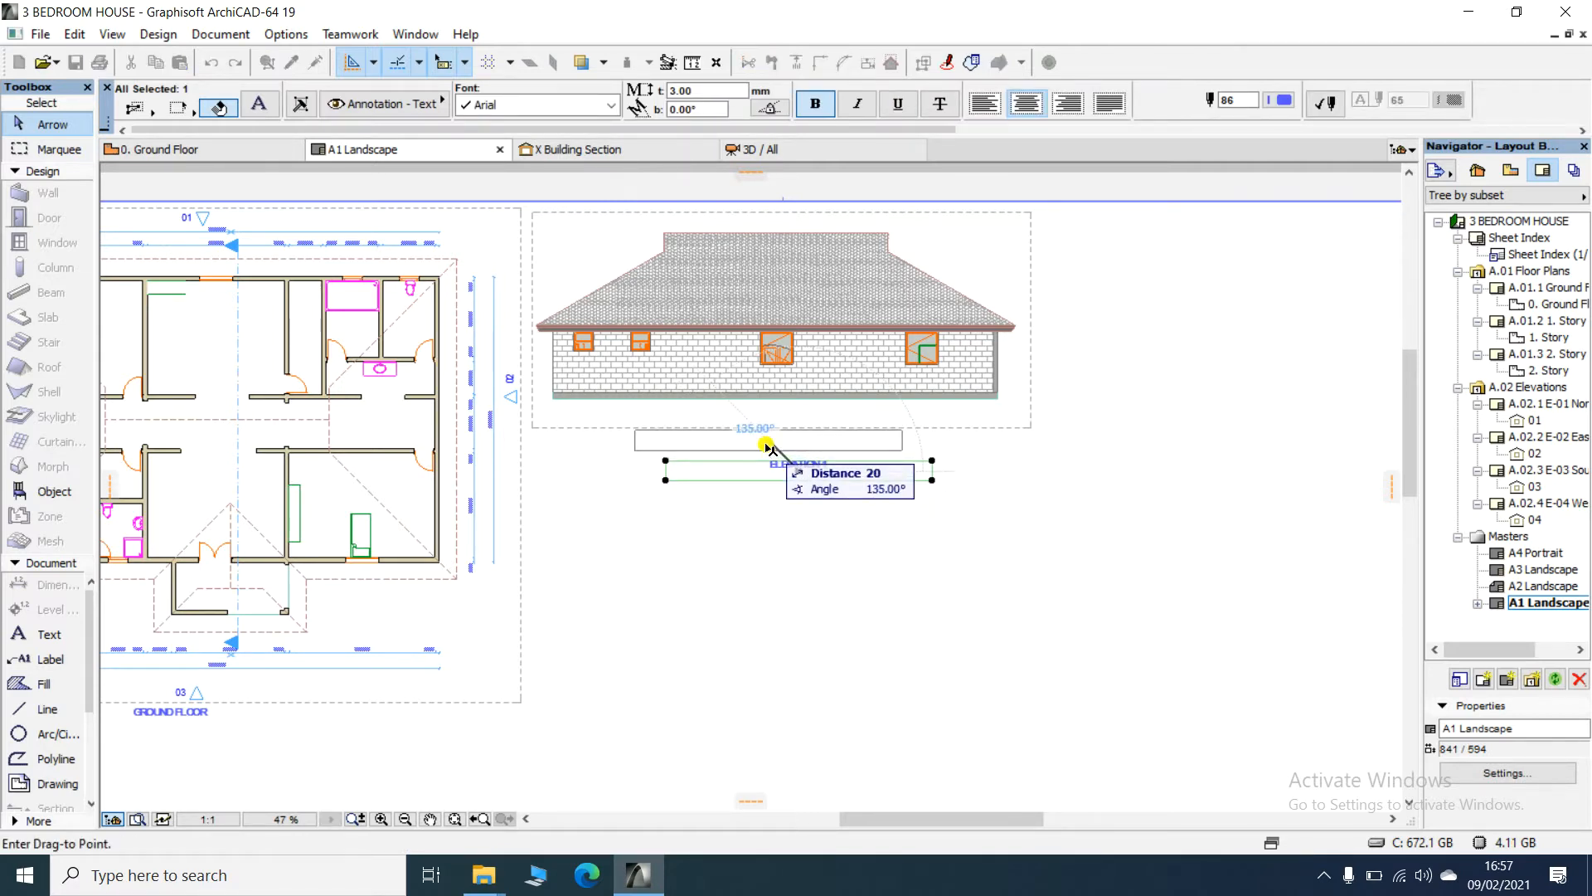
pyautogui.click(765, 446)
pyautogui.click(764, 494)
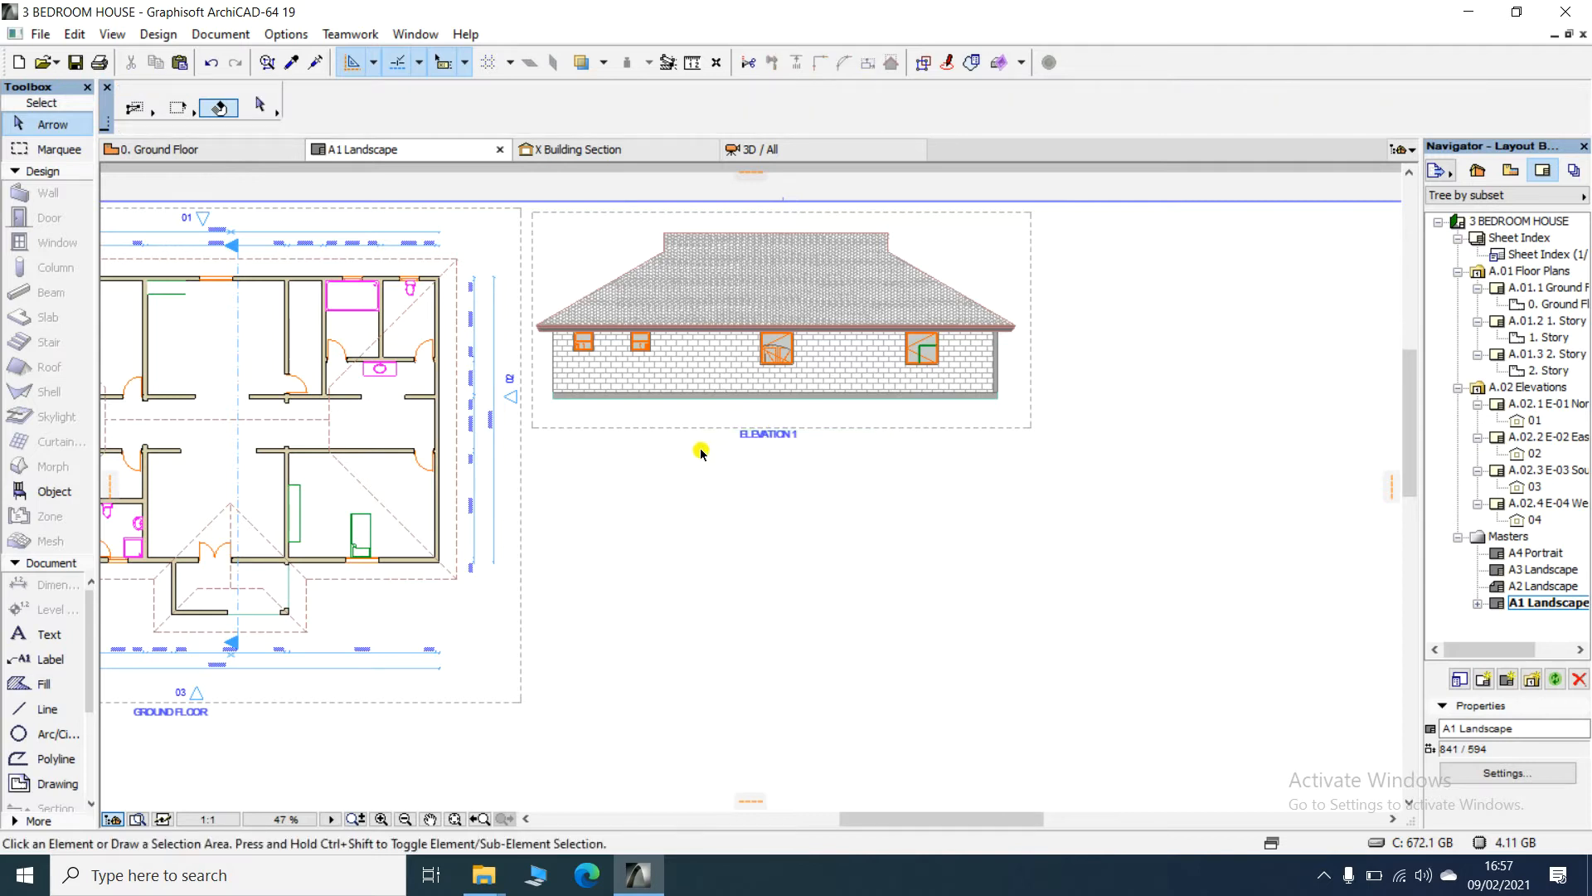
# - Place another copy of the 0. Ground Floor story from the project map onto the A1 Landscape layout
pyautogui.scroll(-2, 655, 394)
pyautogui.scroll(-1, 763, 393)
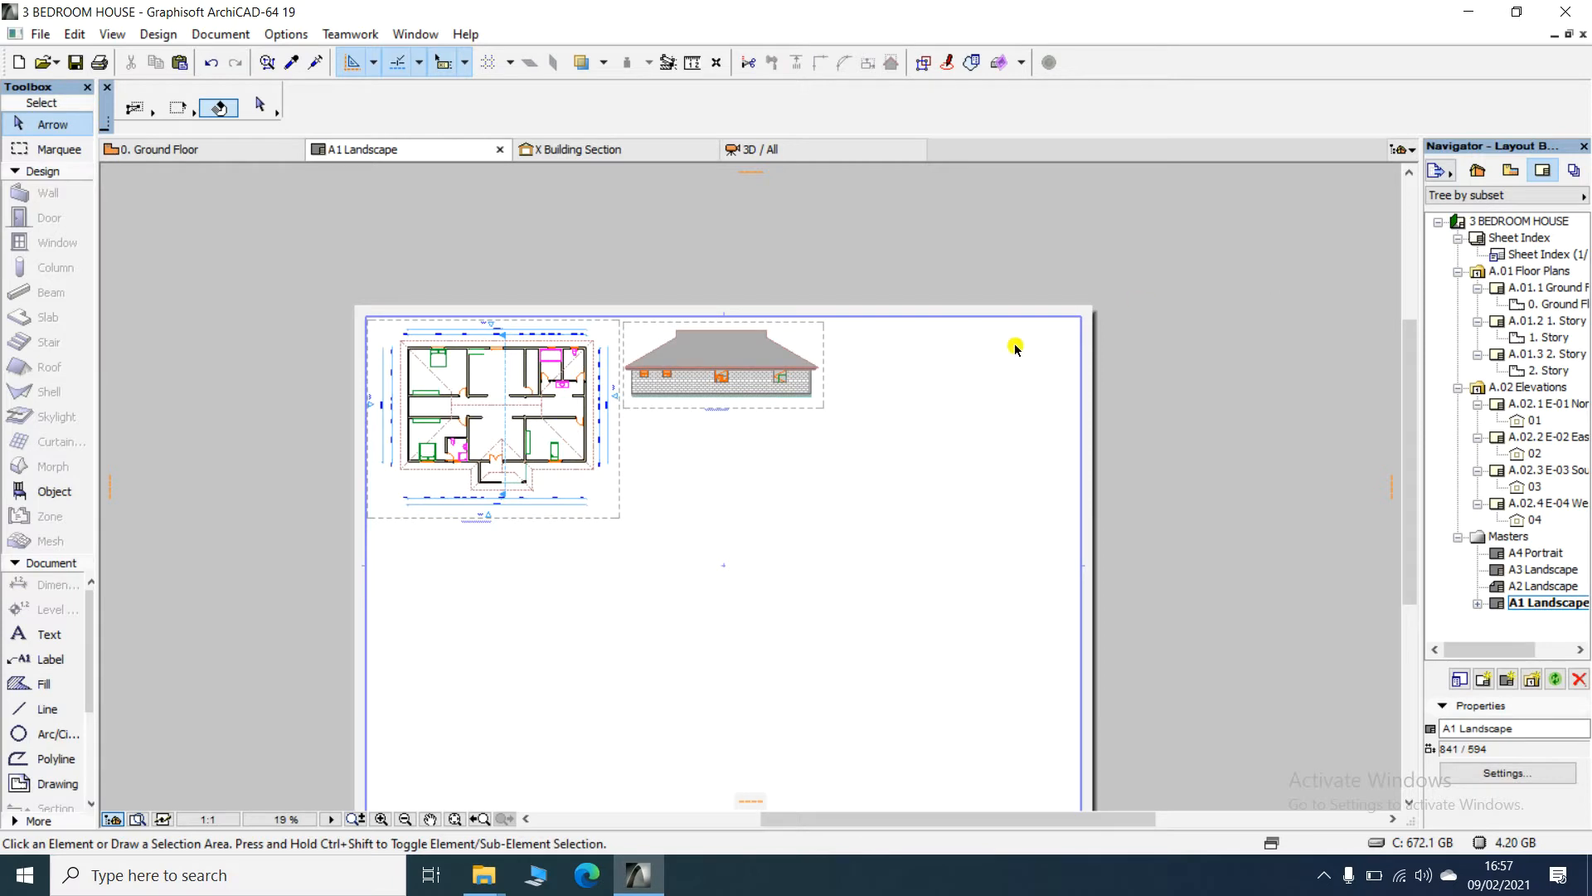
pyautogui.click(1478, 171)
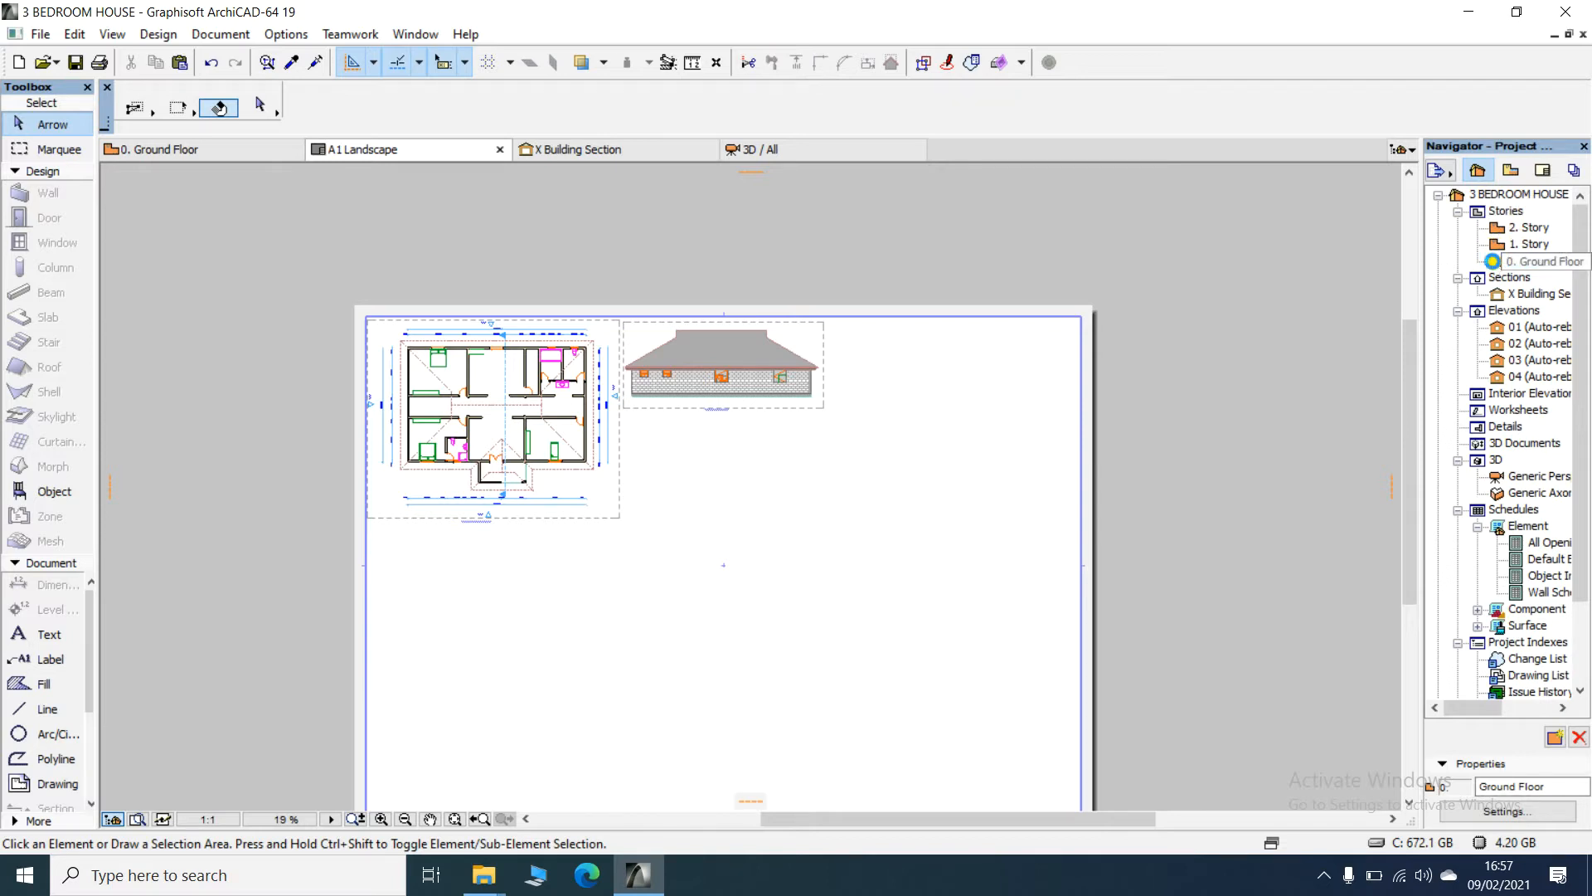
pyautogui.moveTo(1492, 260)
pyautogui.mouseDown()
pyautogui.moveTo(1020, 274)
pyautogui.moveTo(885, 313)
pyautogui.moveTo(884, 415)
pyautogui.mouseUp()
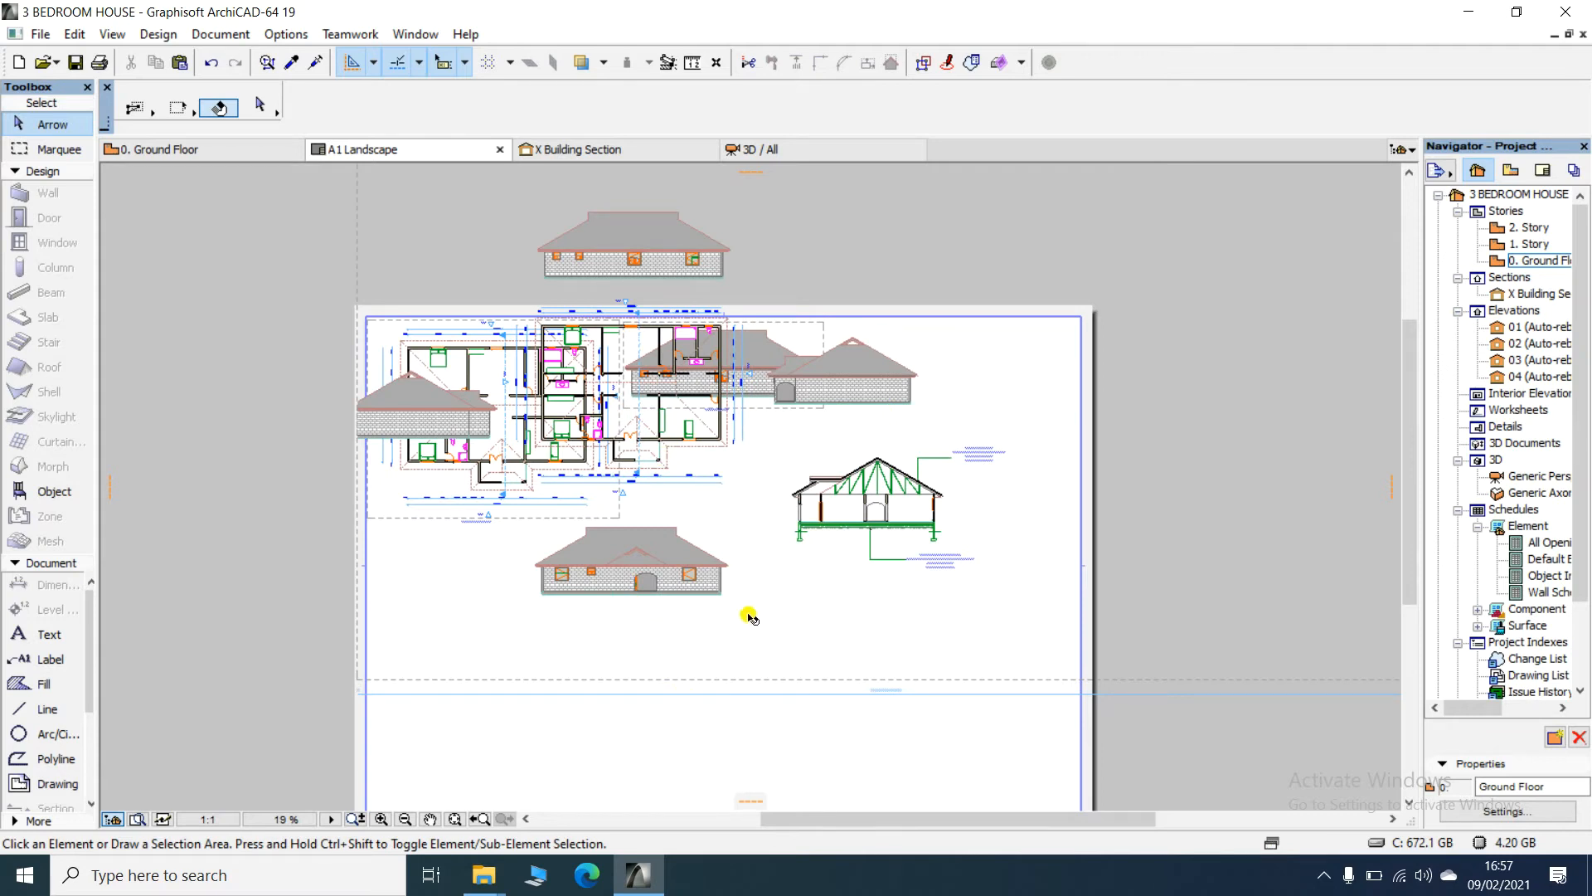
# - Set the title of the newly placed third ground floor drawing to No Title in its selection settings
pyautogui.click(1099, 235)
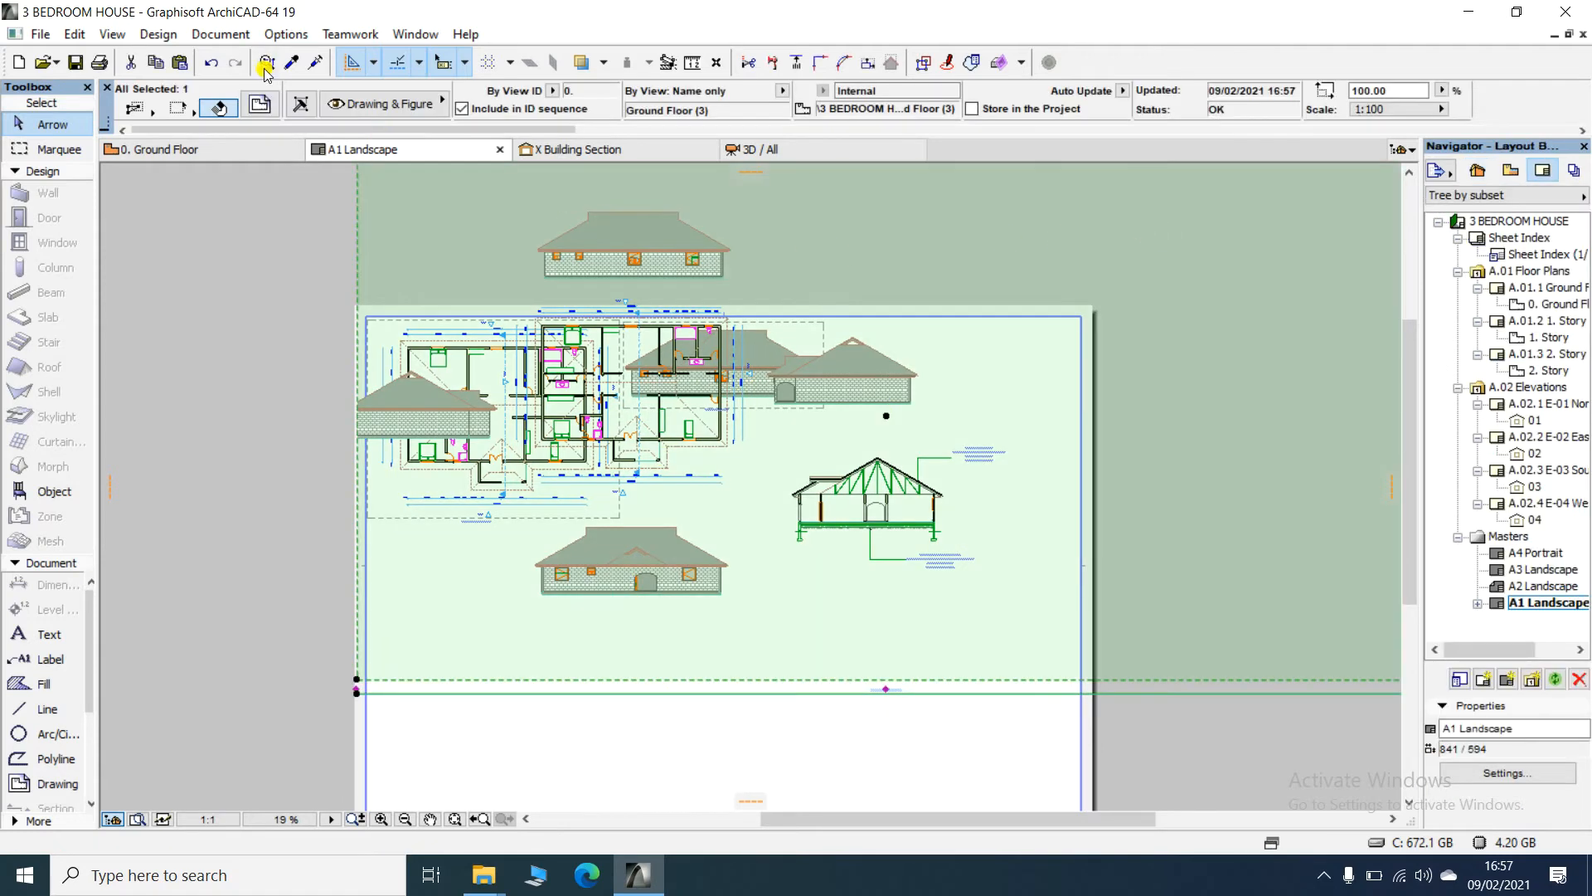
pyautogui.click(259, 105)
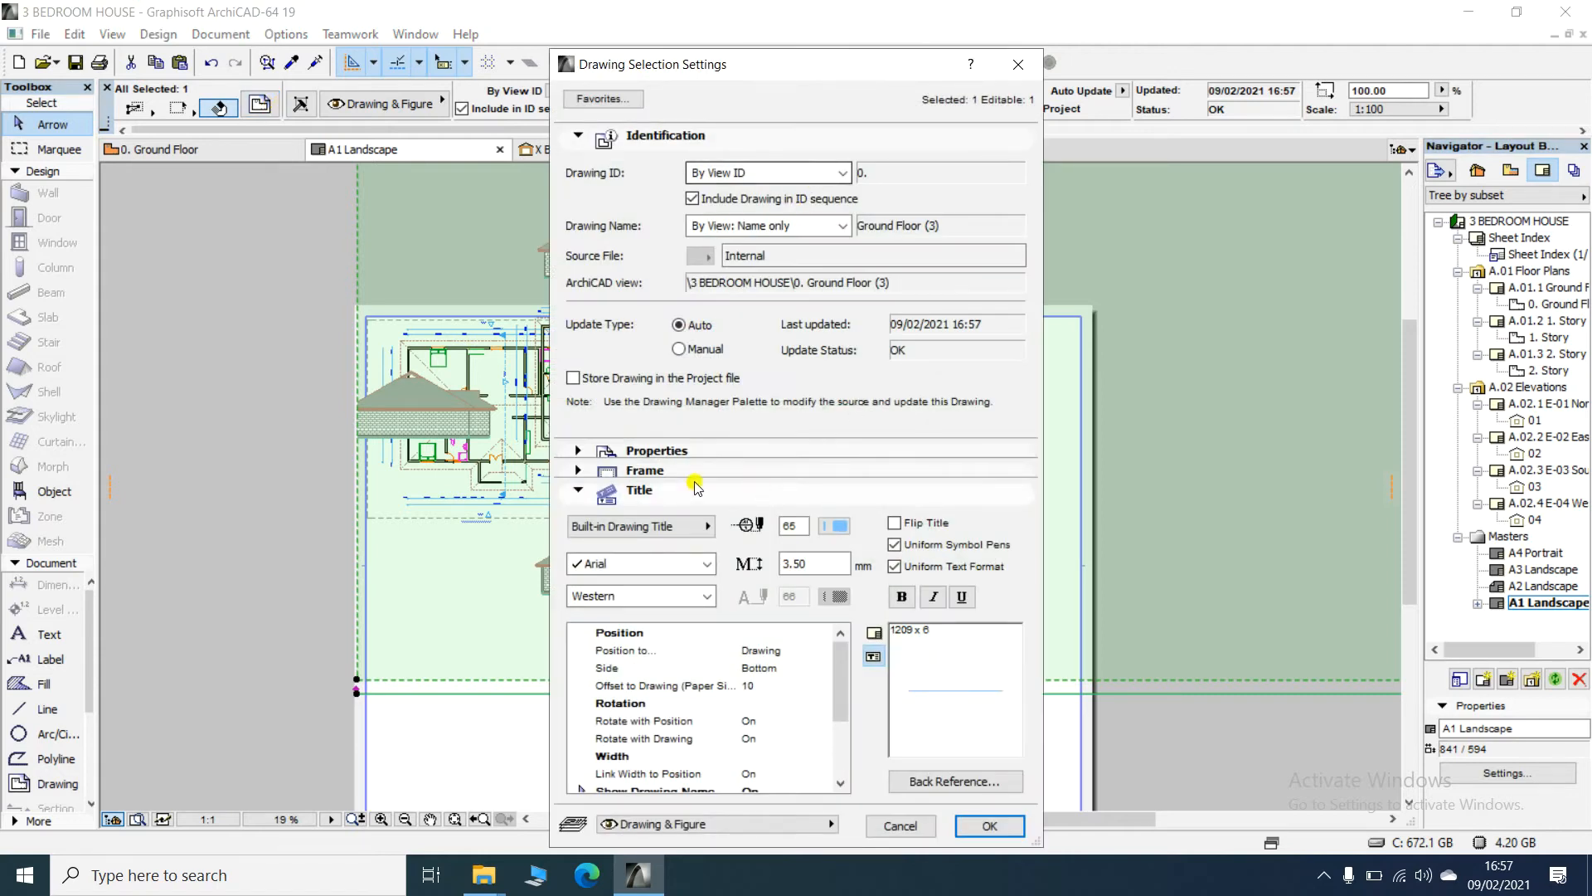
pyautogui.click(701, 527)
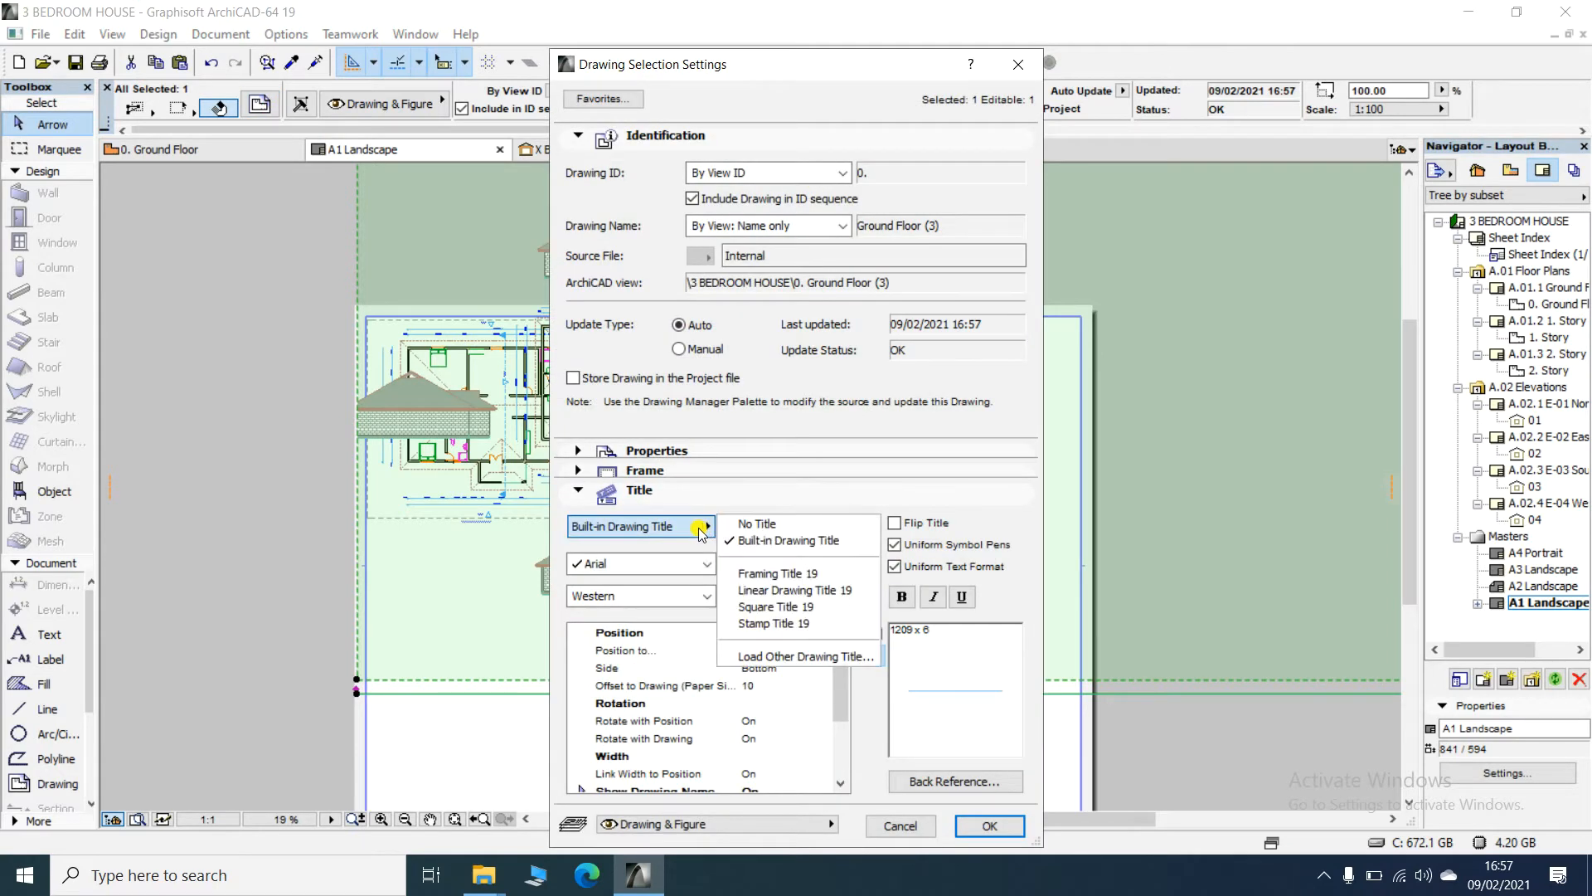
pyautogui.click(747, 524)
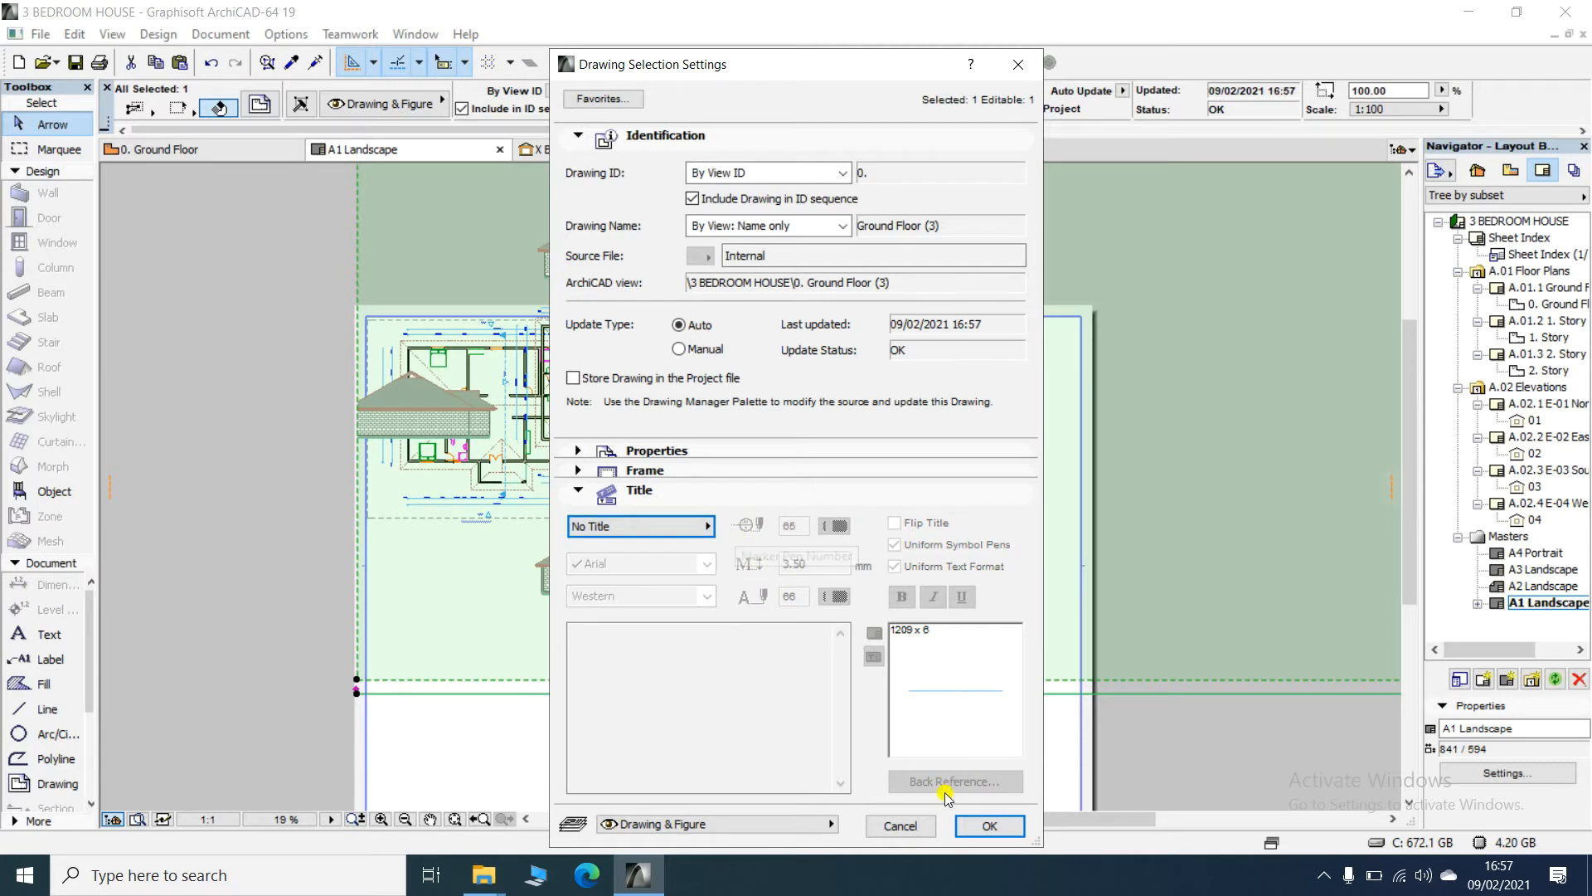
pyautogui.click(975, 825)
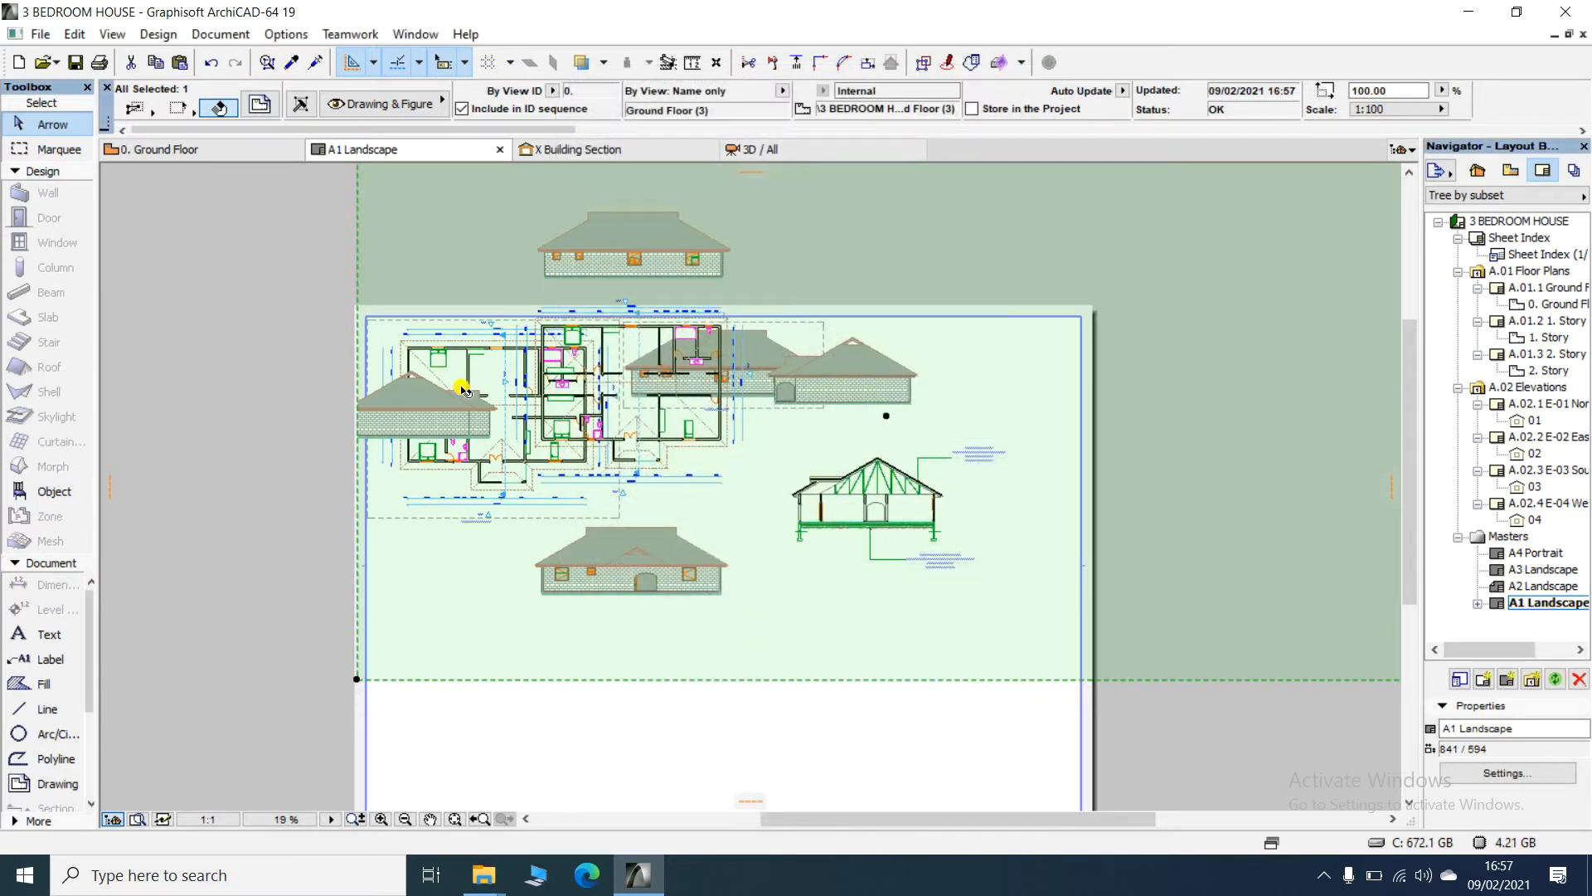
# - Crop the left and right sides of the new drawing's frame around the side elevation that lies right of its floor plan
pyautogui.scroll(-2, 463, 390)
pyautogui.click(394, 227)
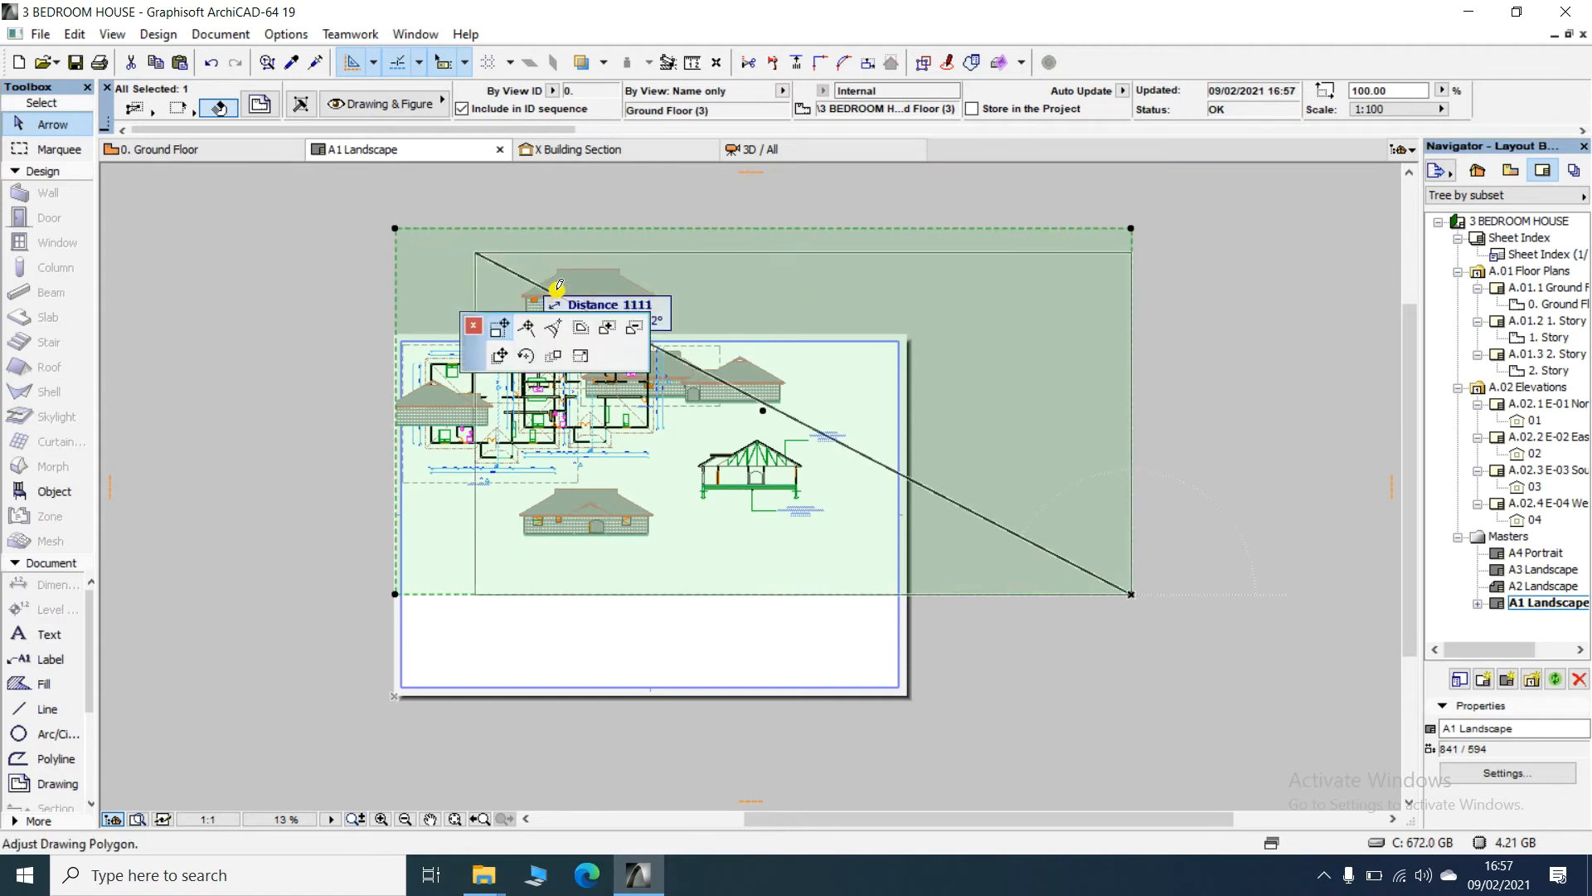
pyautogui.click(680, 291)
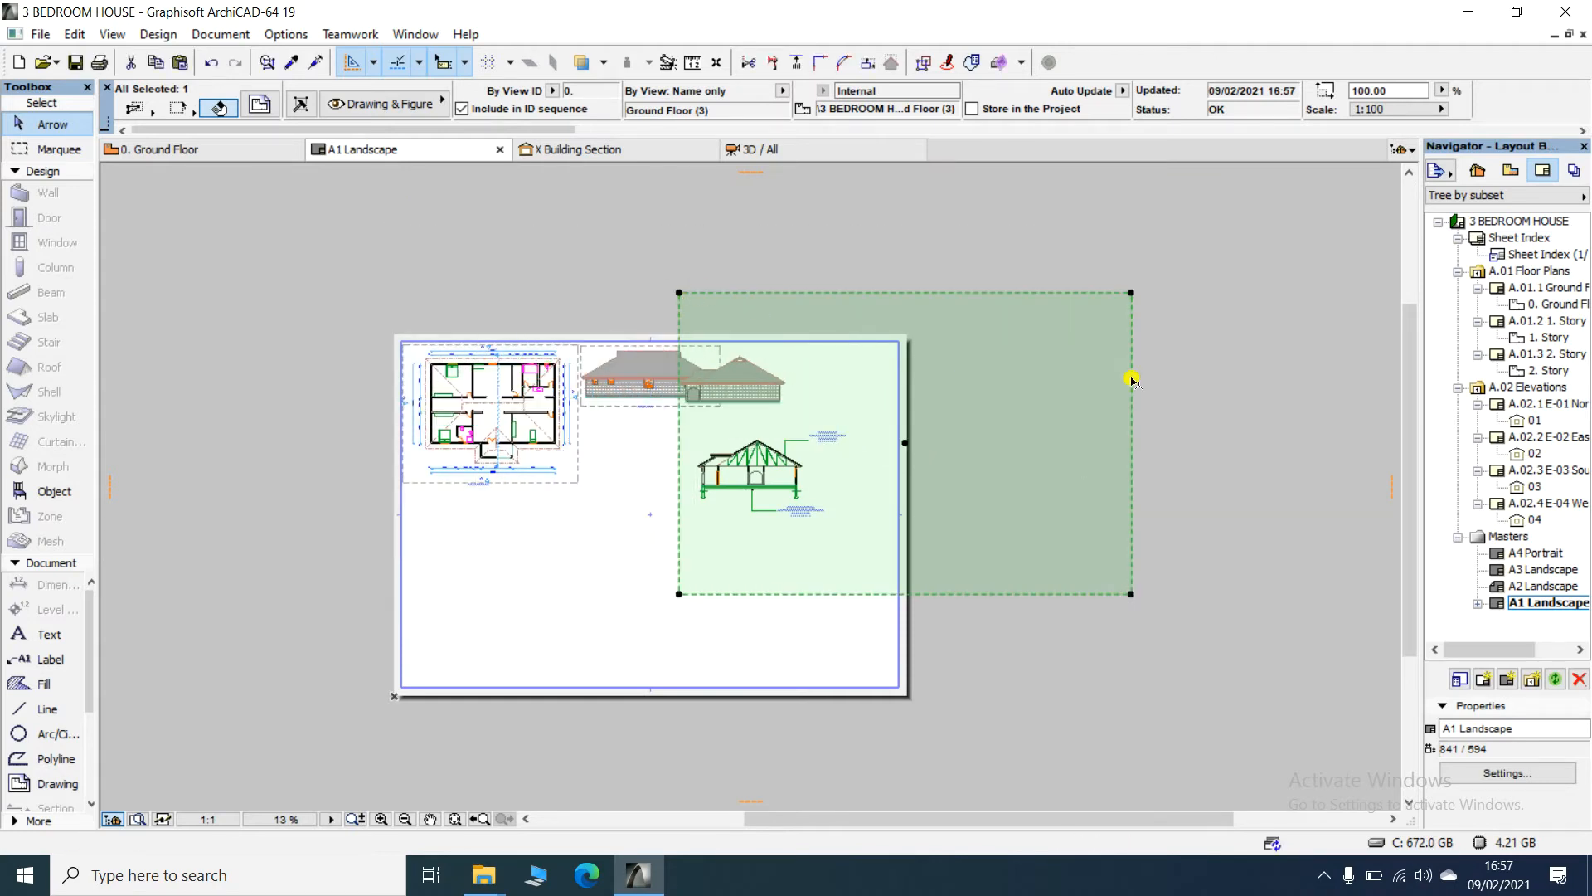
pyautogui.click(1119, 291)
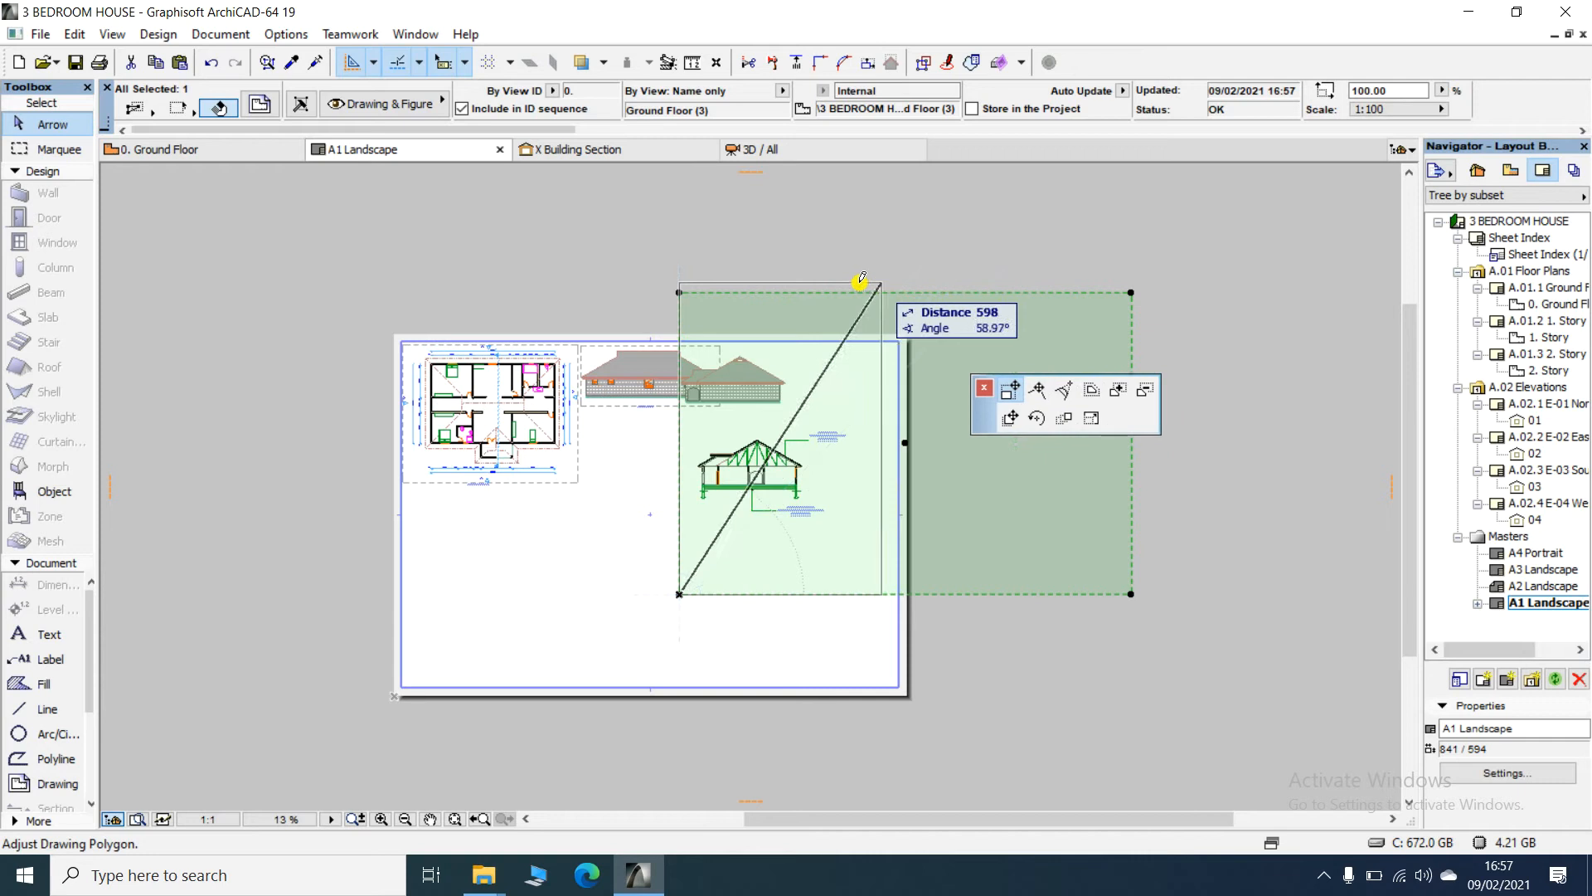
pyautogui.click(786, 303)
# - Trim the lower and upper edges of the frame to leave only the side elevation, without the building section
pyautogui.click(786, 594)
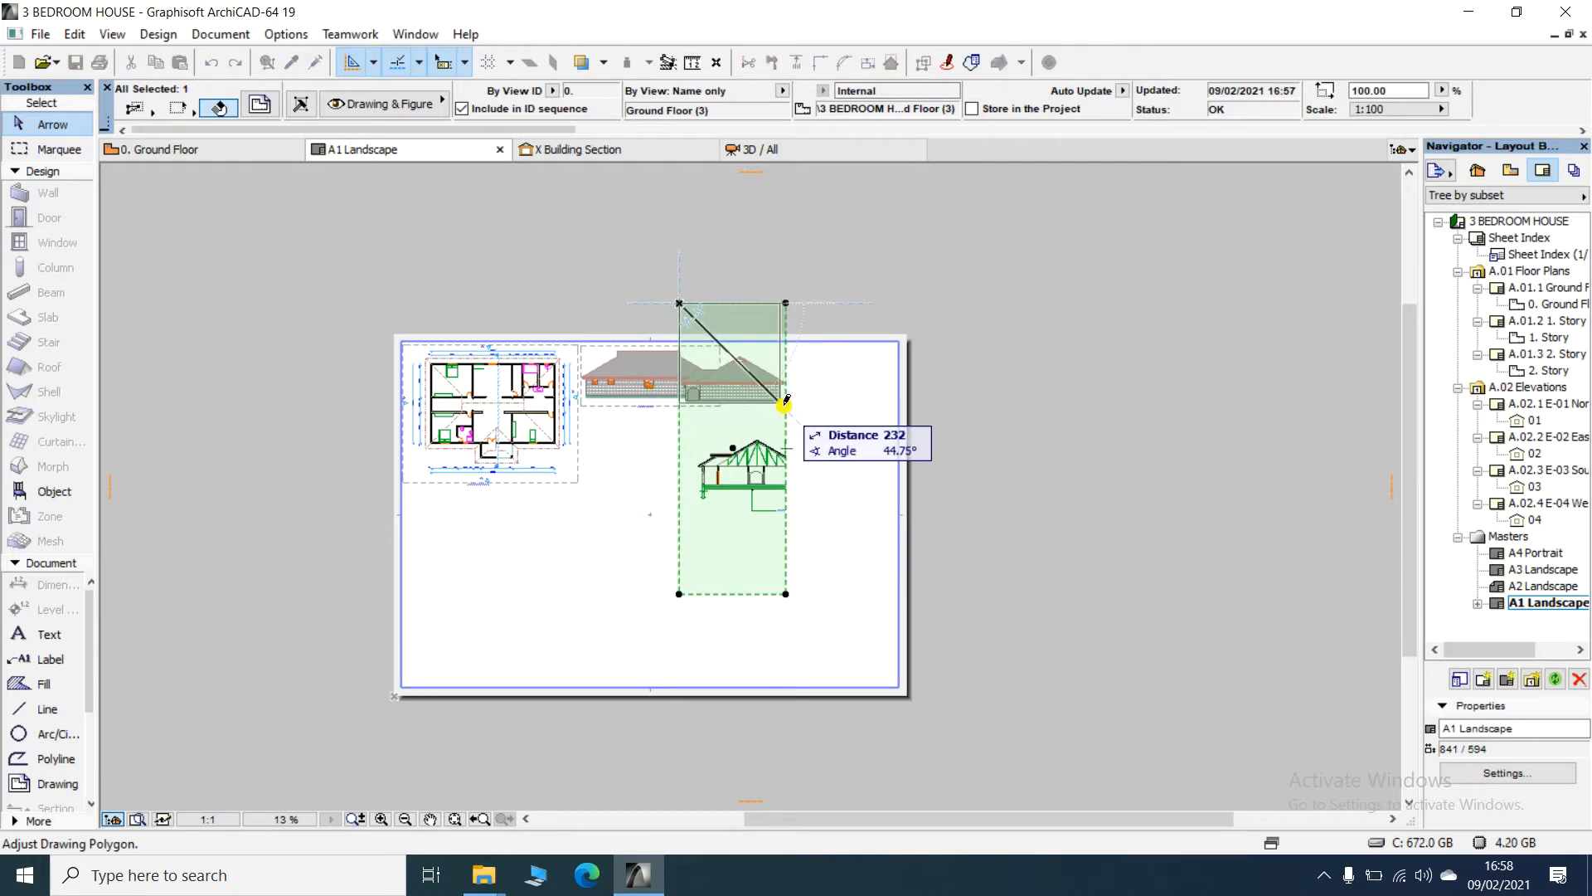
pyautogui.click(784, 405)
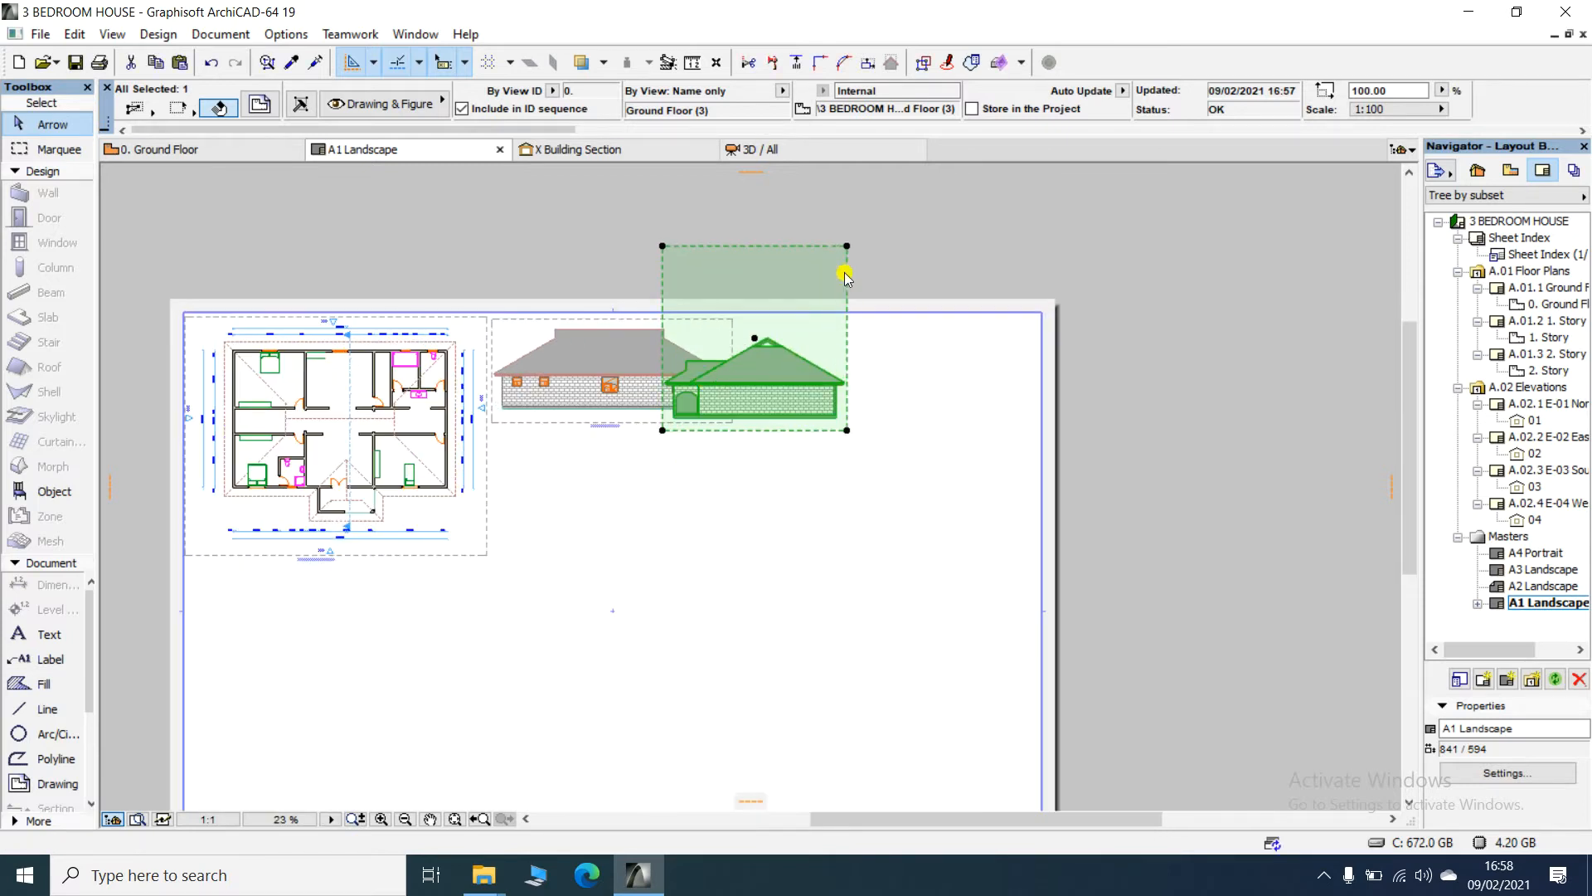
pyautogui.click(847, 245)
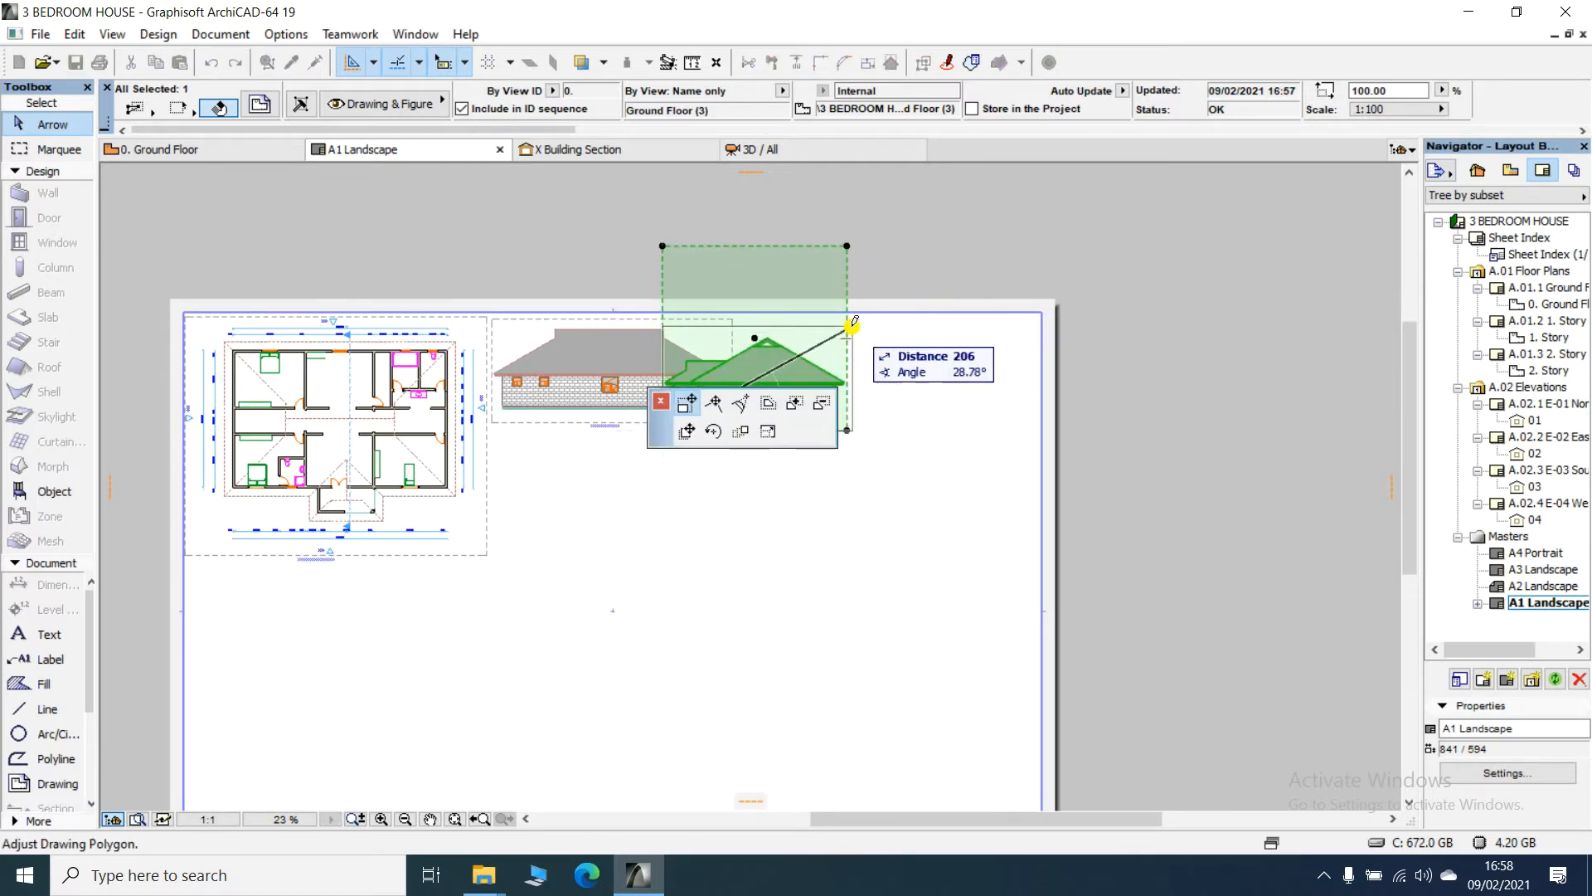
pyautogui.click(853, 321)
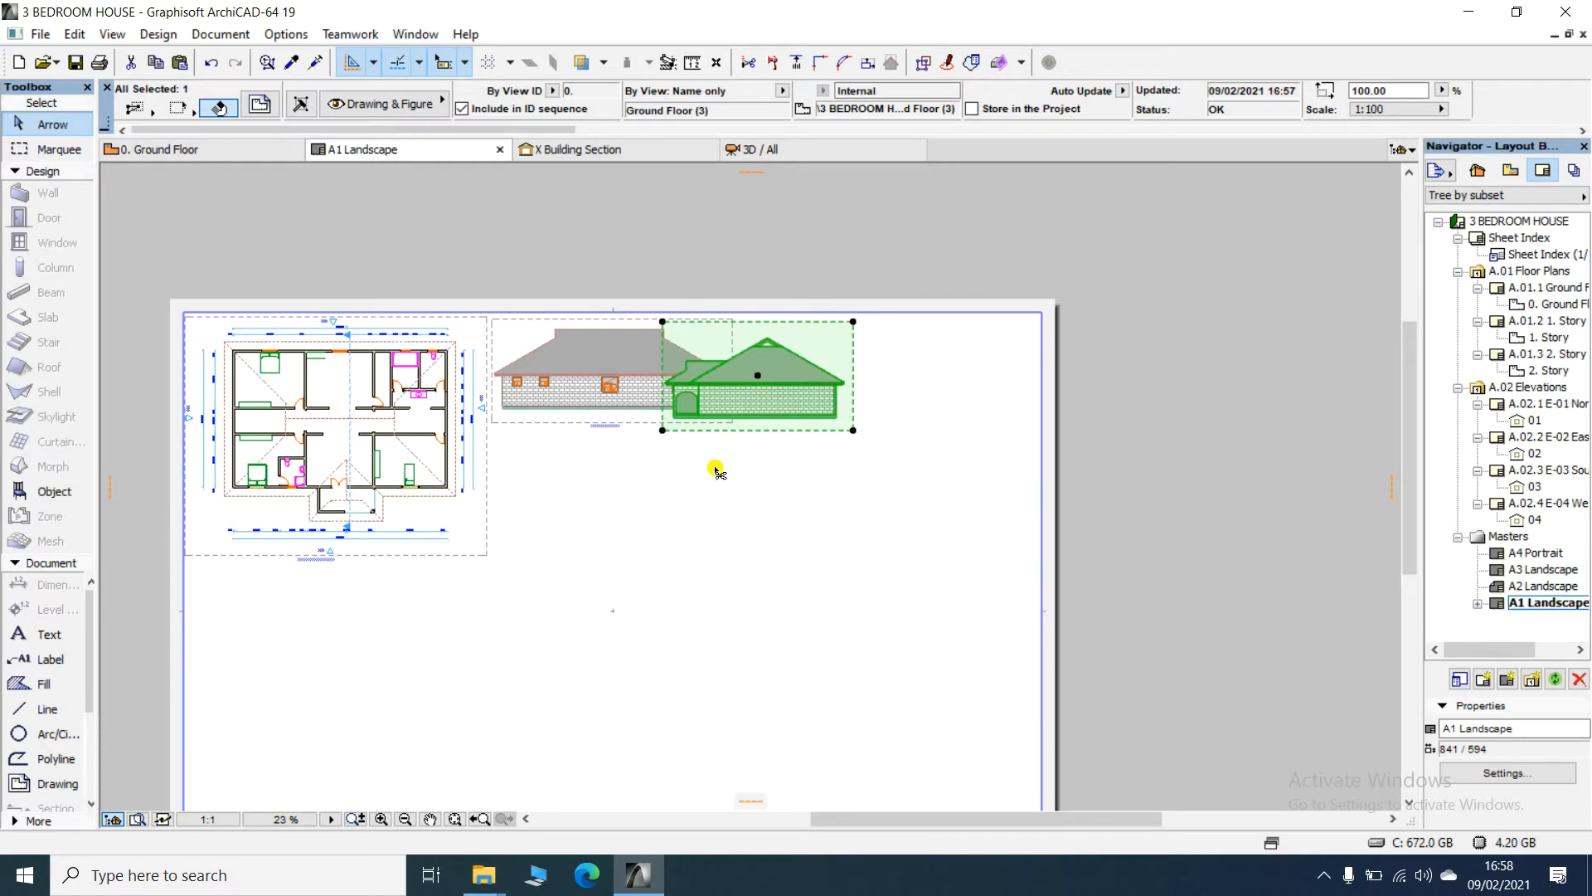
# - Move the cropped side elevation about 65 mm so it sits directly right of Elevation 1, and deselect it
pyautogui.hotkey('ctrl', 'd')
pyautogui.click(759, 377)
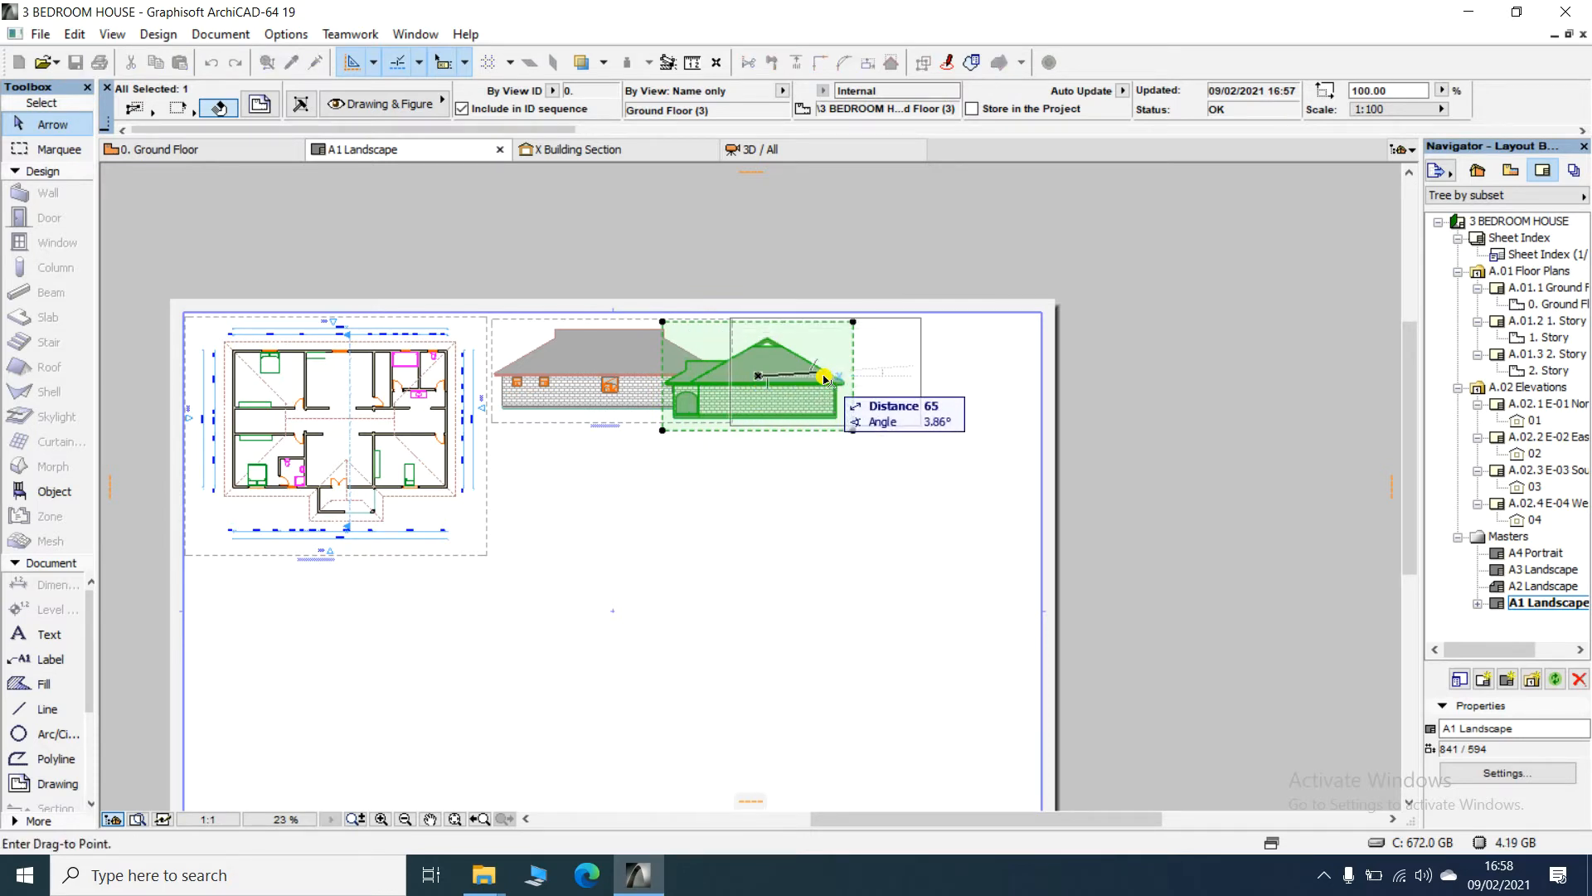
pyautogui.click(826, 379)
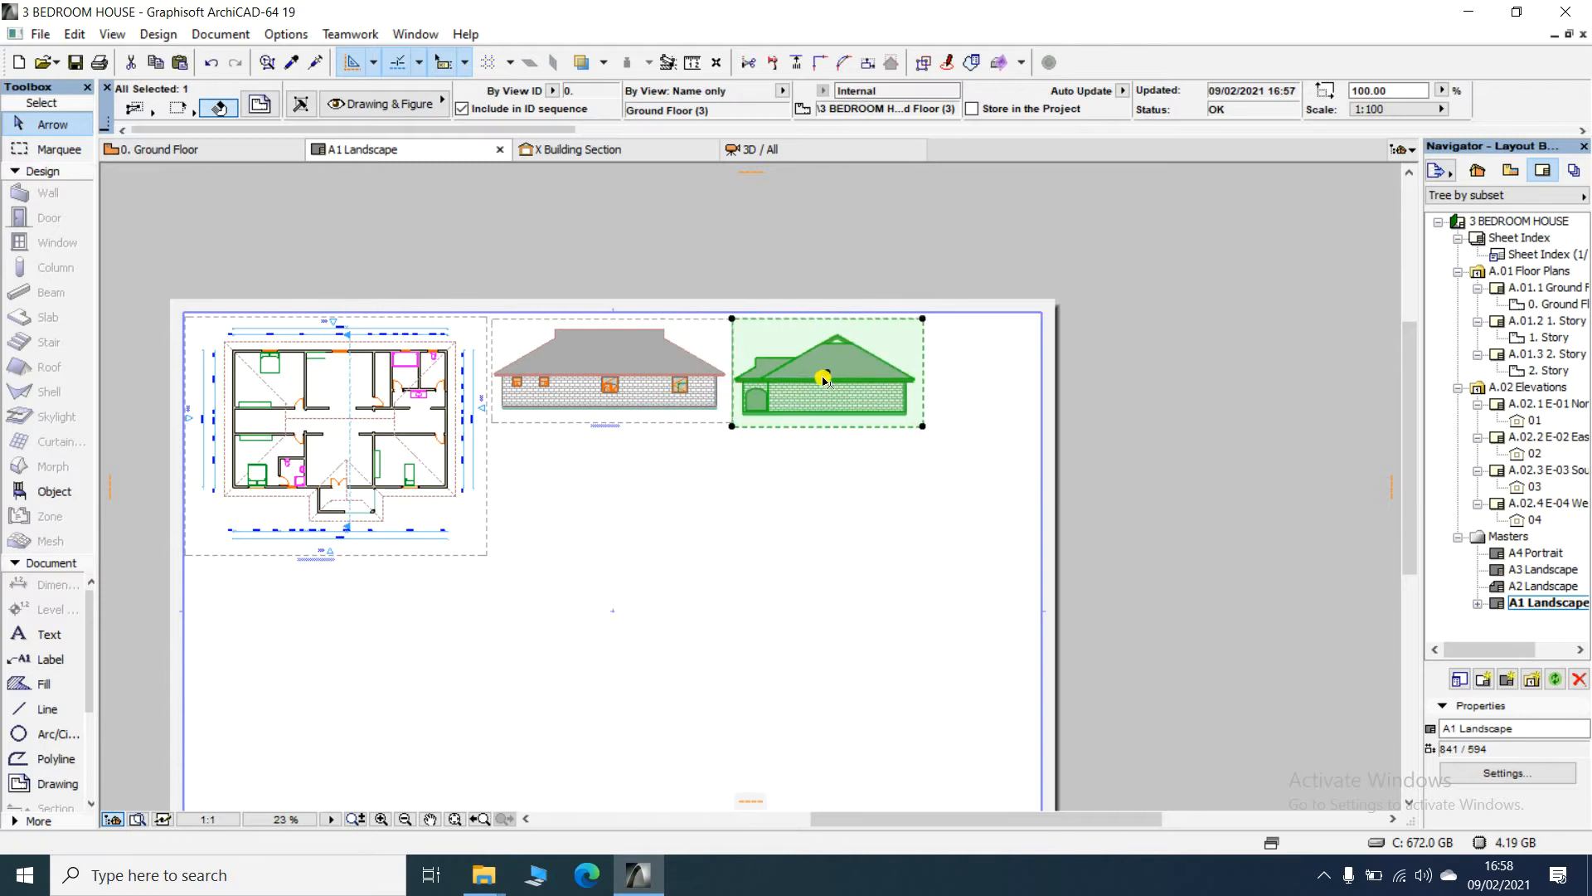
pyautogui.click(753, 246)
# - Trim the lower edge of the side elevation's frame slightly closer to the building's base and deselect the drawing
pyautogui.scroll(4, 758, 394)
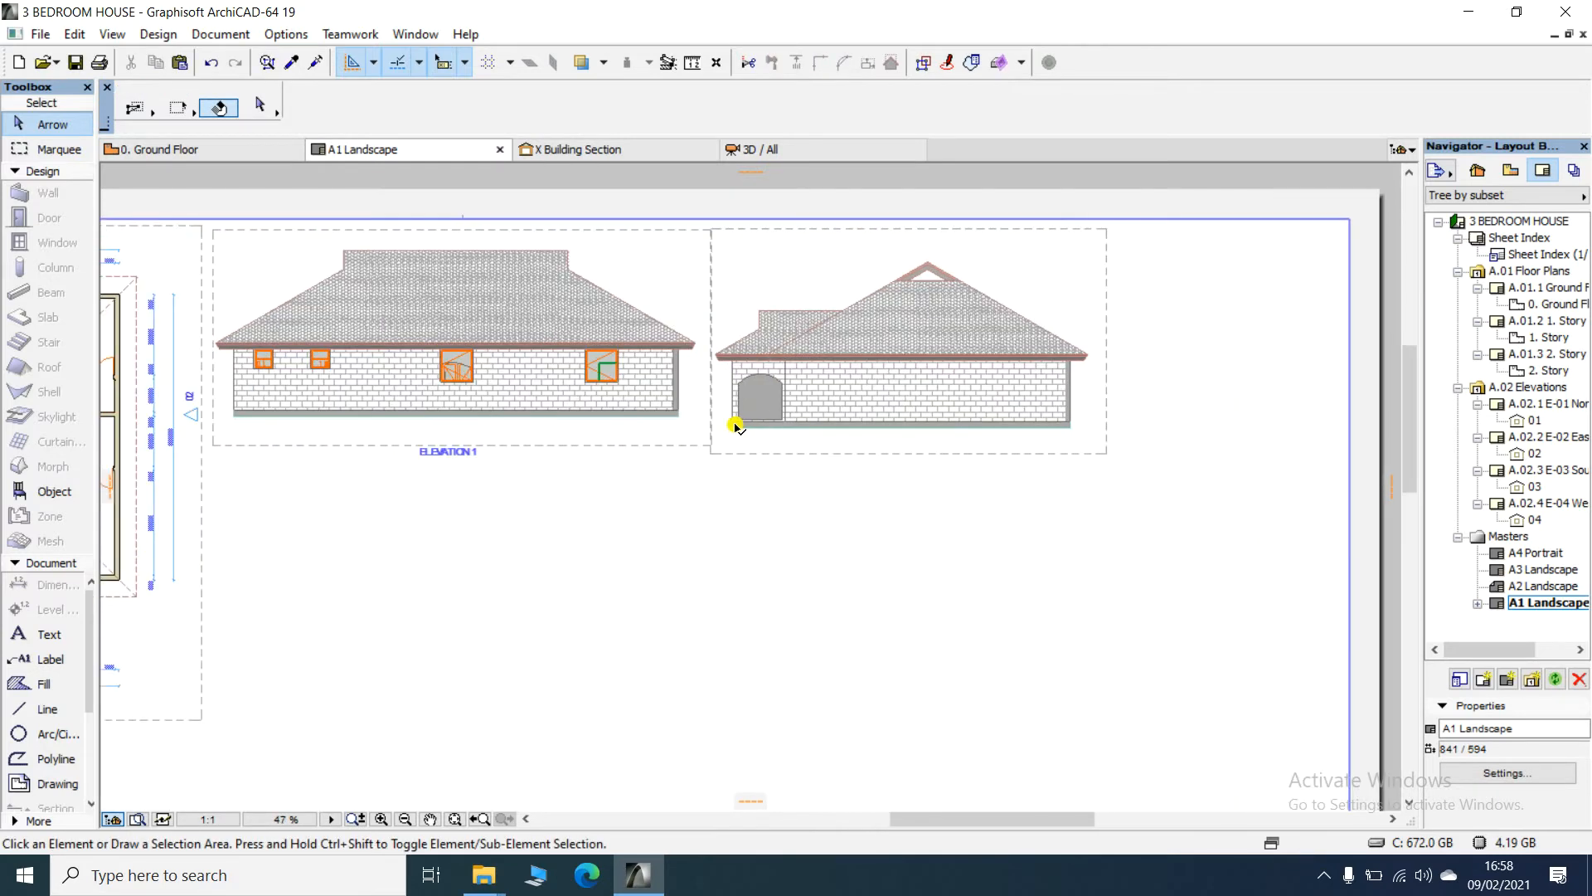
pyautogui.click(941, 438)
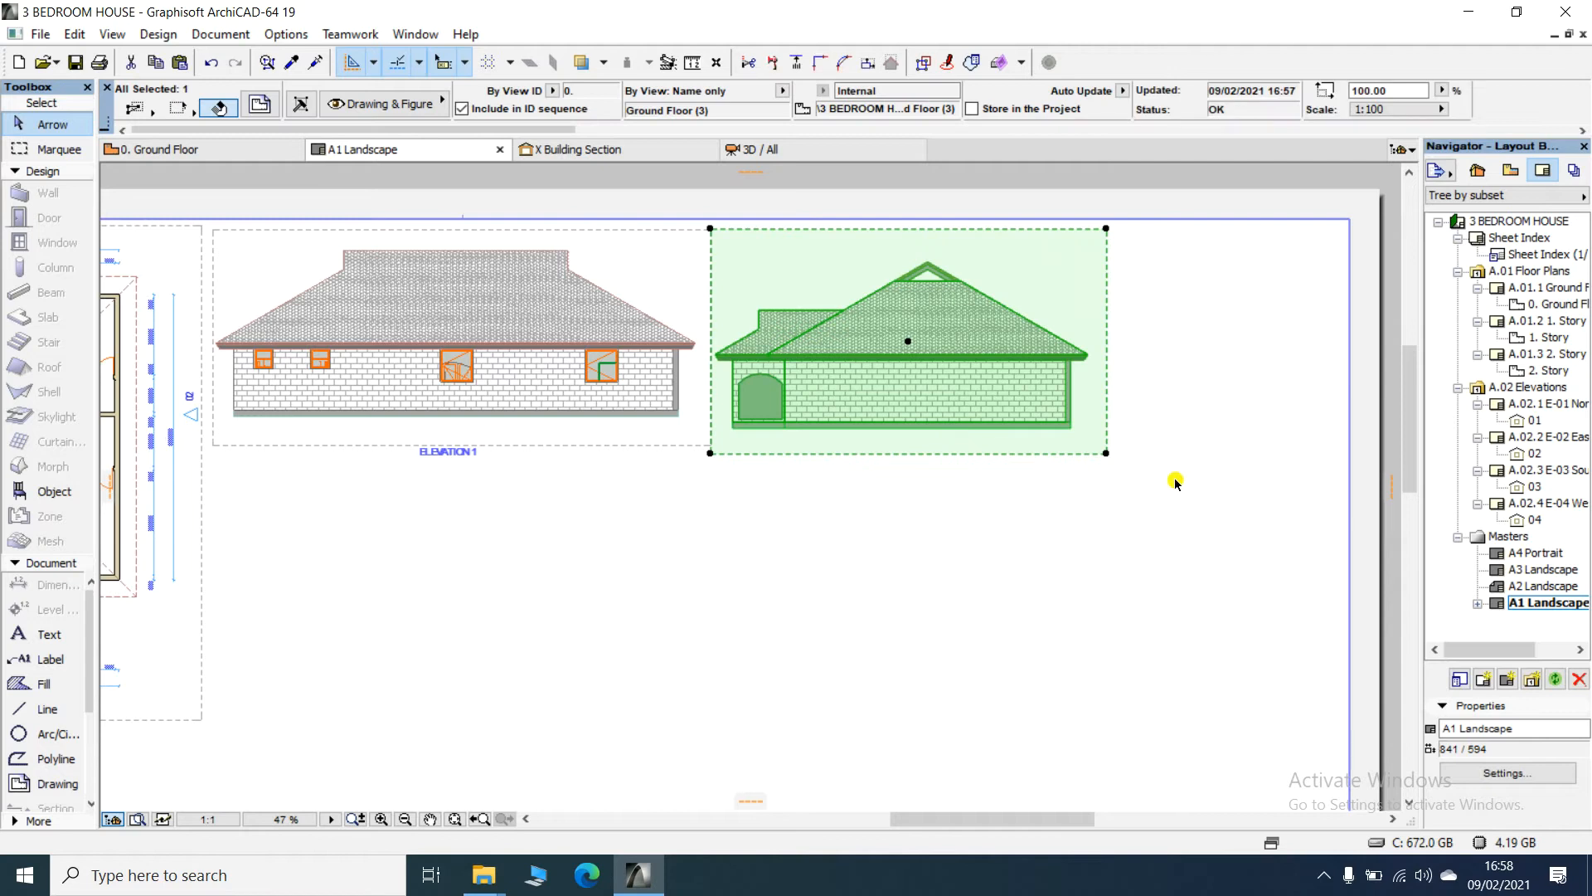
pyautogui.click(1108, 454)
pyautogui.press('Escape')
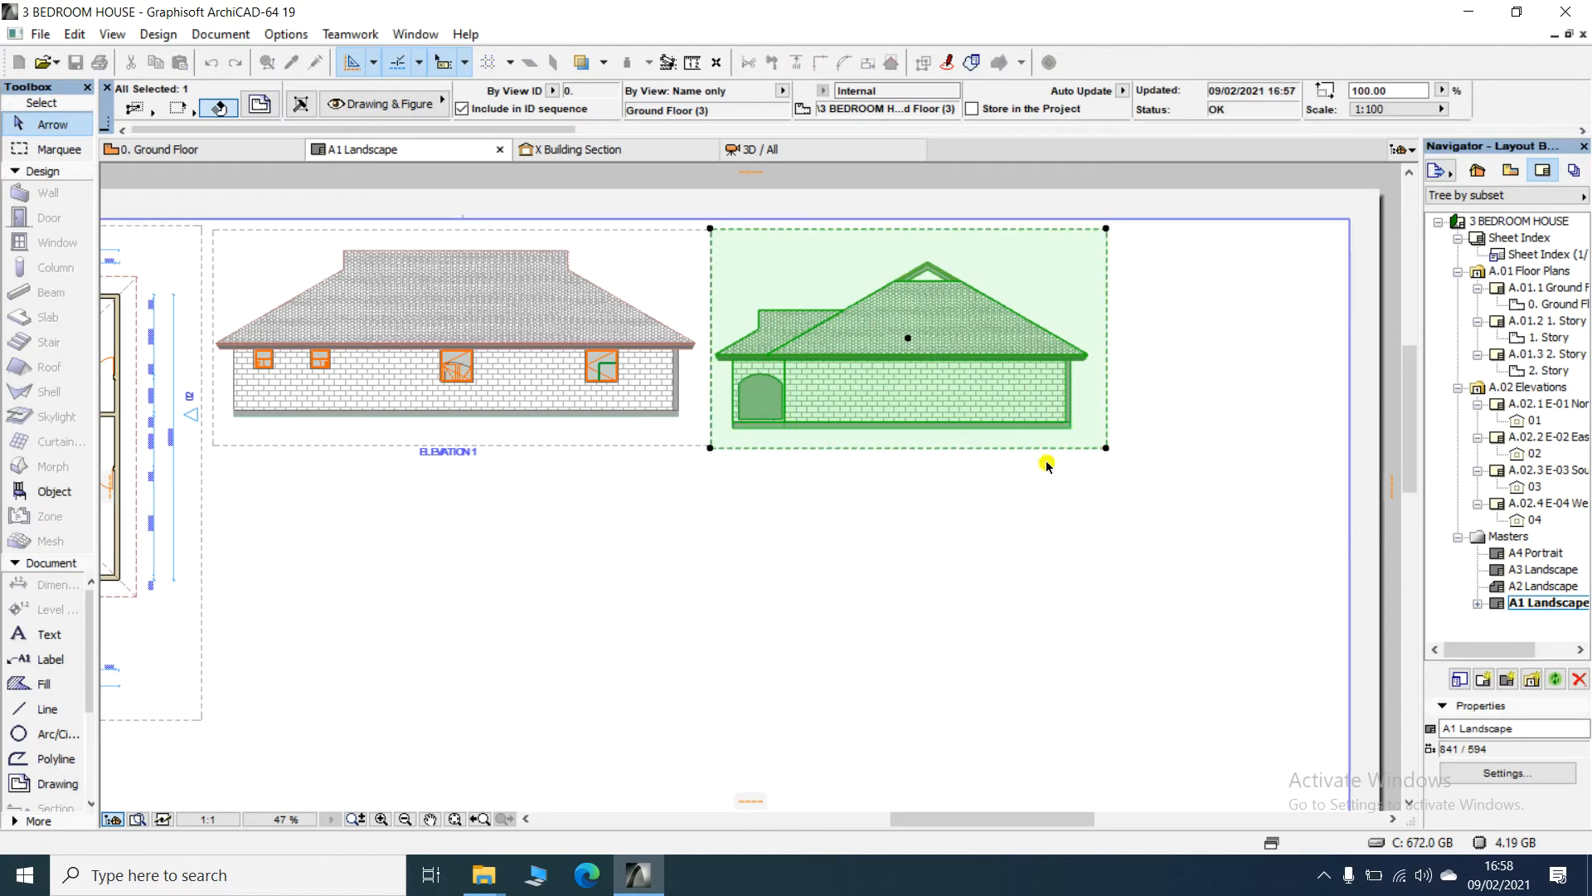
pyautogui.click(865, 487)
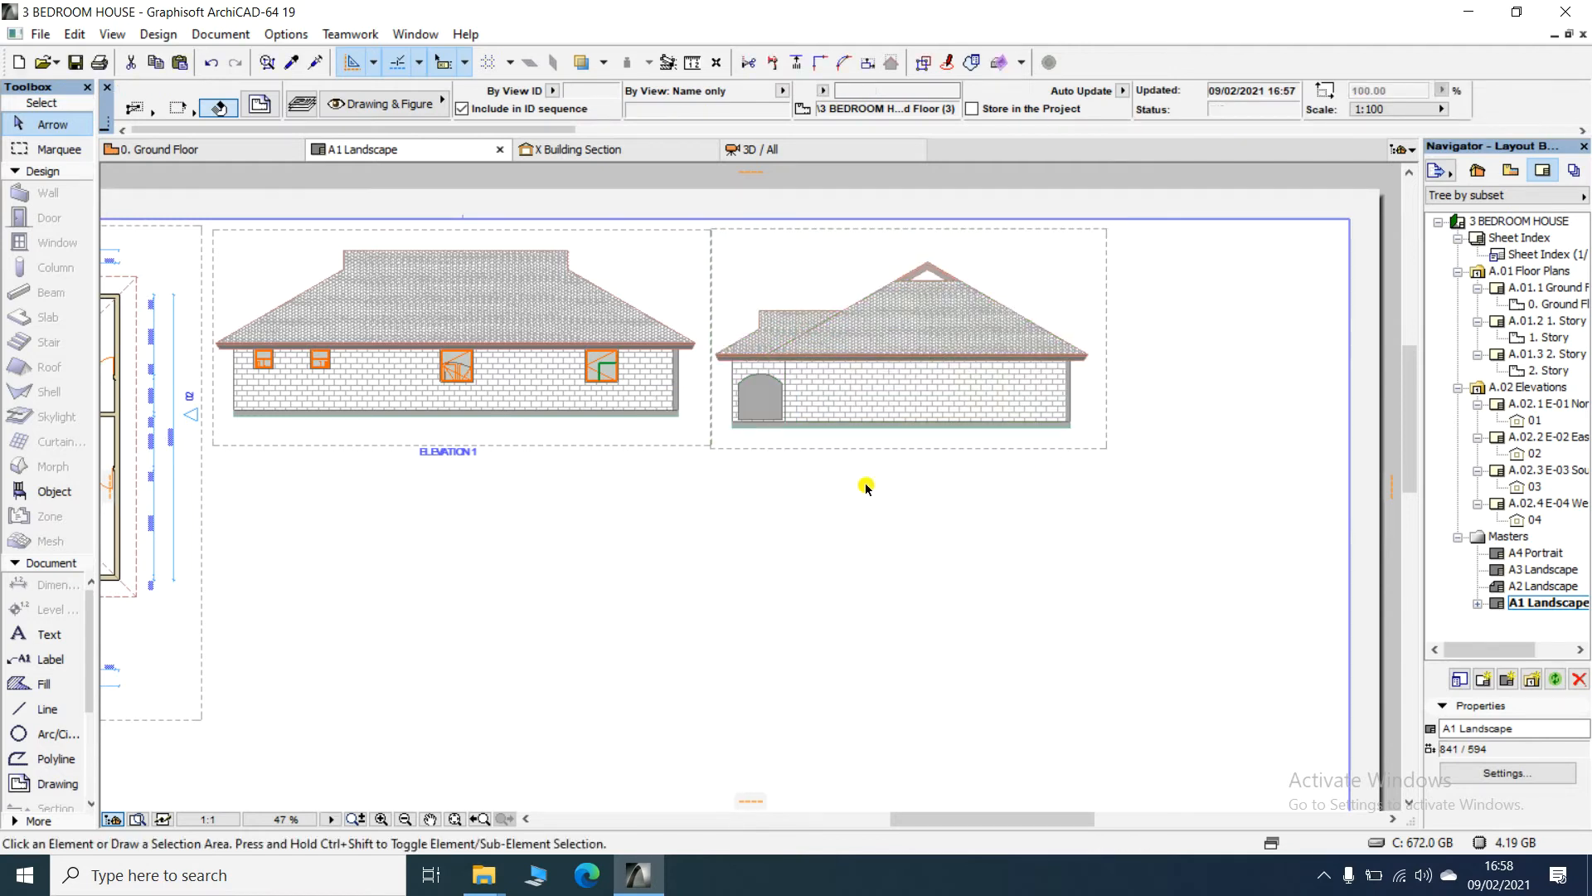
# - Add a text block reading "ELEVATION 2" centred just below the side elevation's frame
pyautogui.click(25, 639)
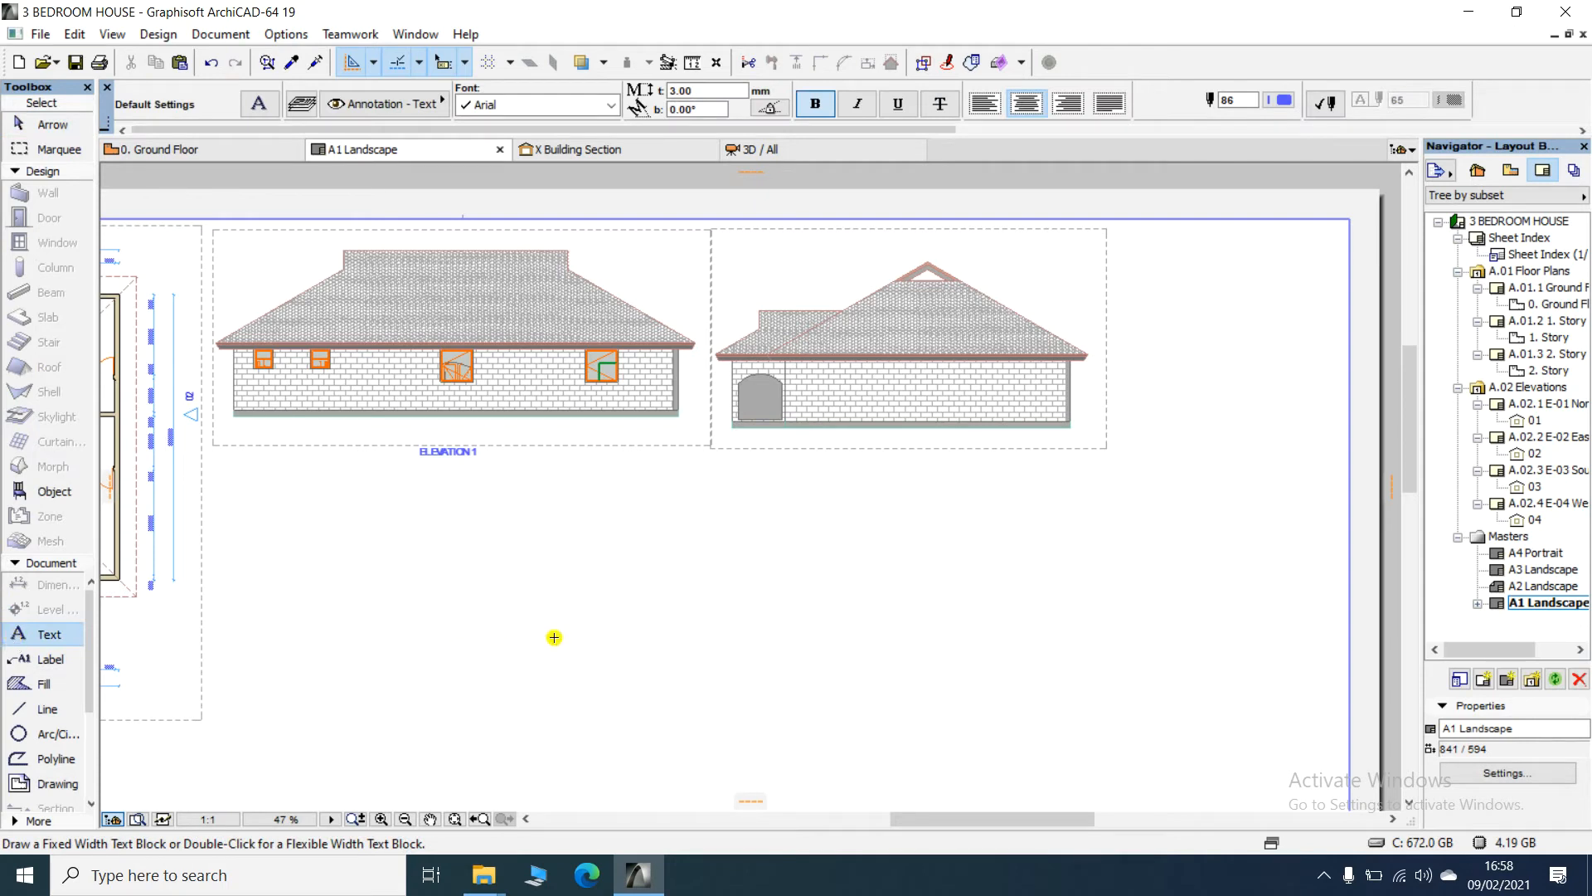
pyautogui.click(774, 457)
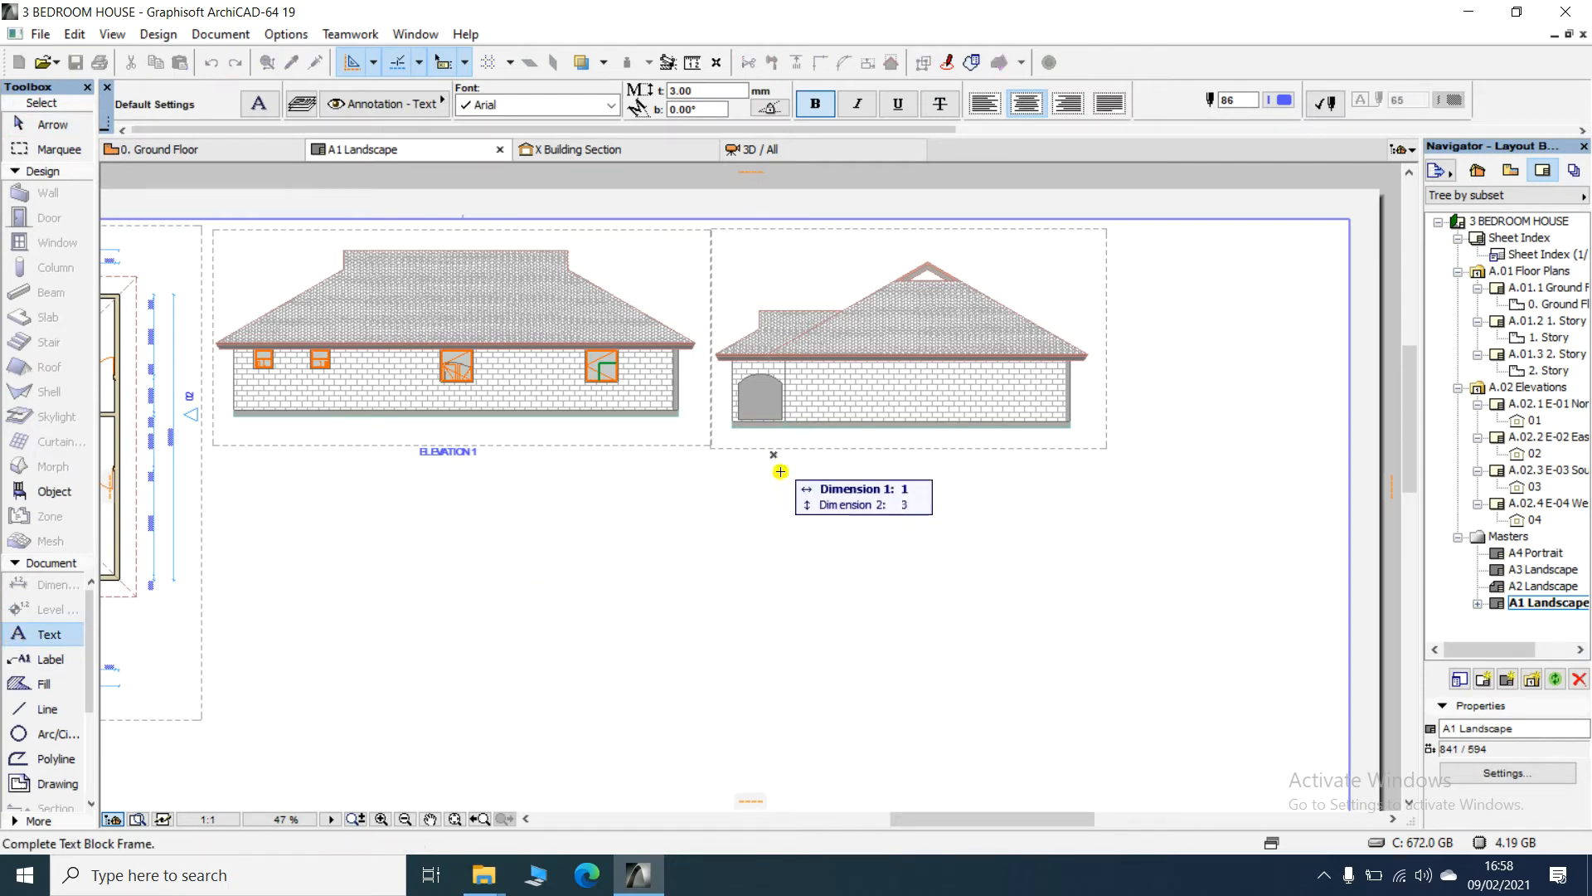
pyautogui.click(1049, 496)
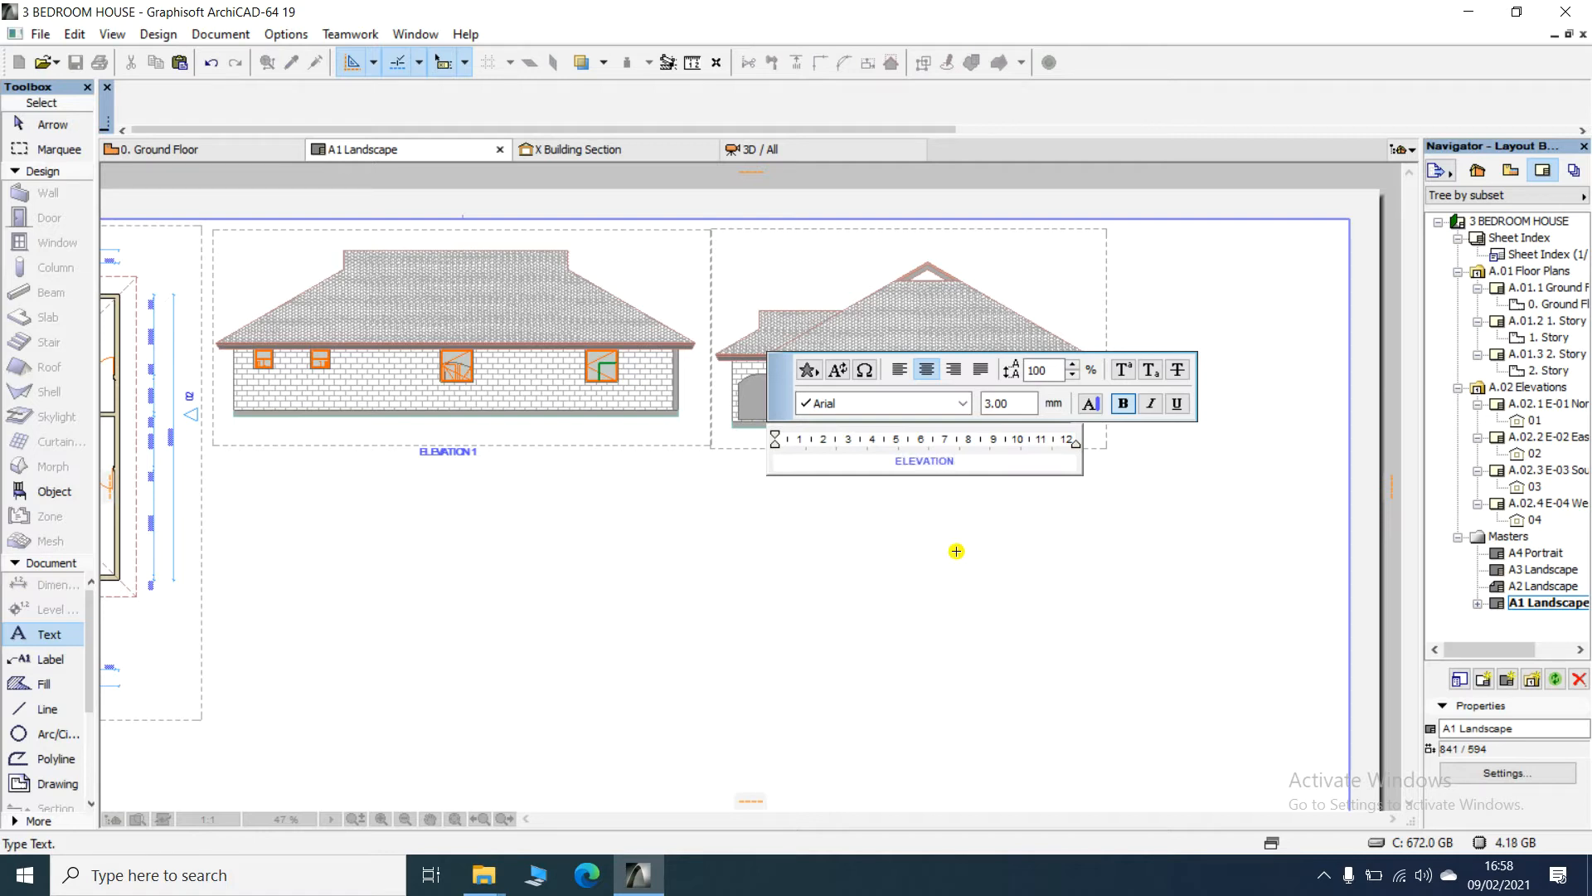
pyautogui.click(1121, 540)
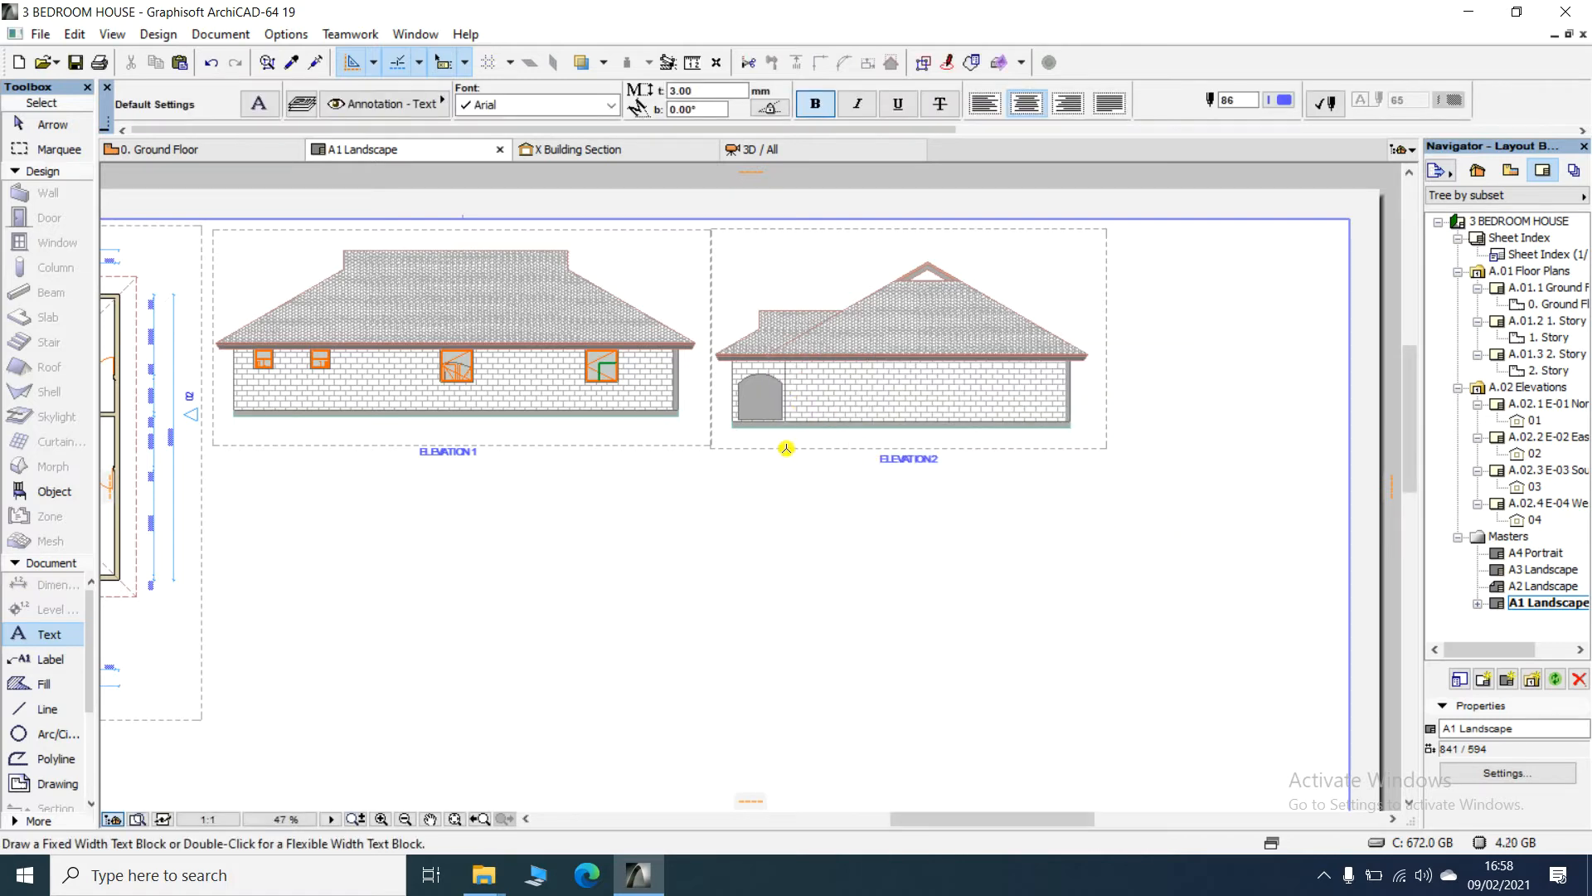
pyautogui.scroll(-5, 829, 417)
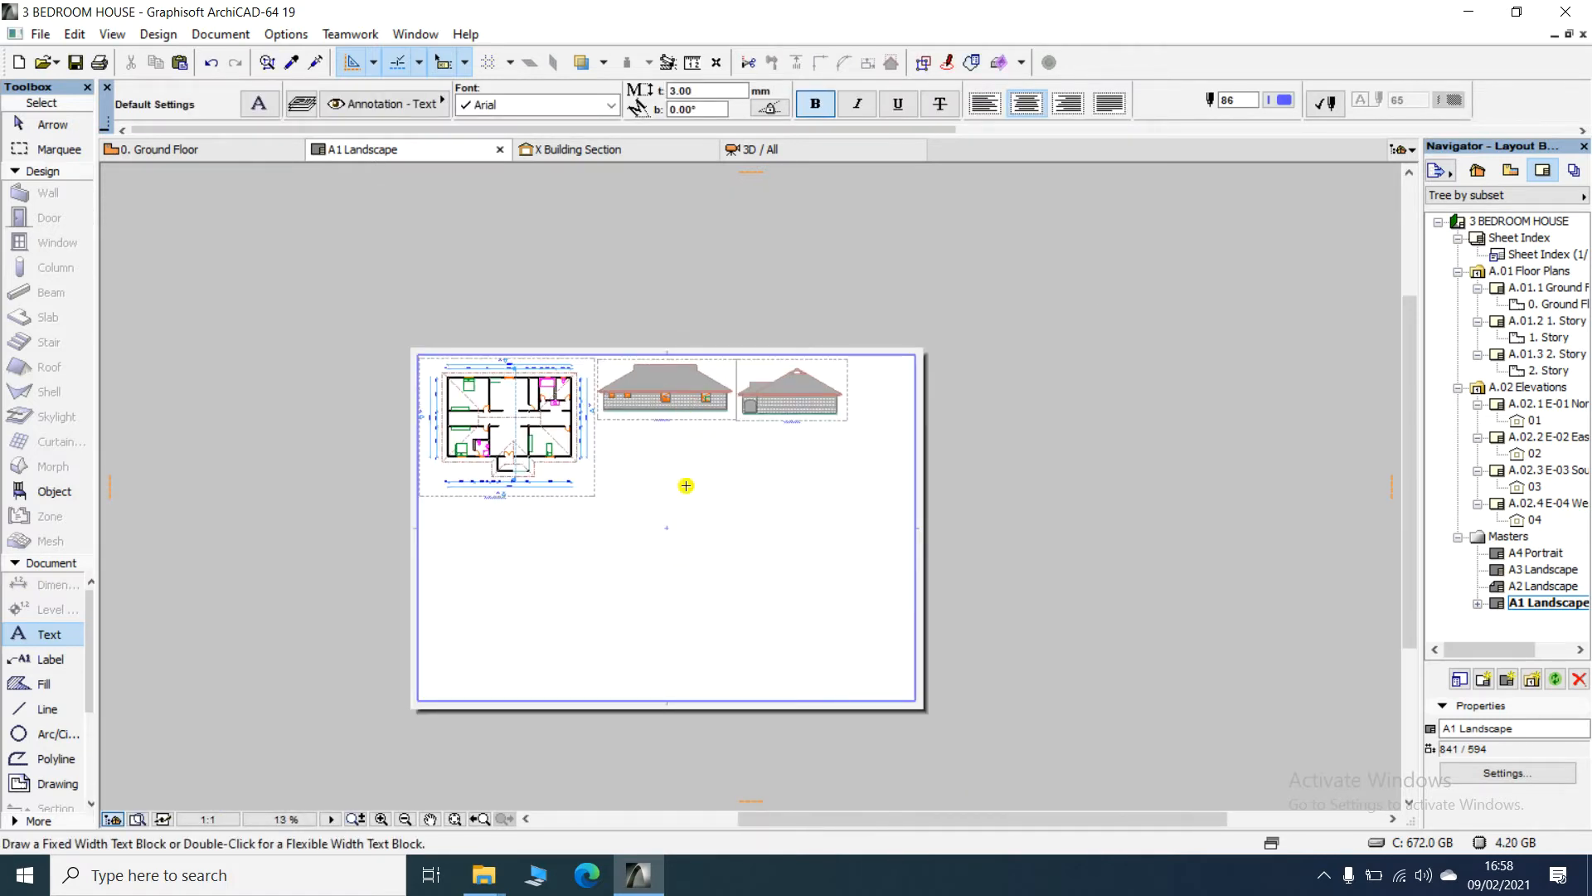
# - Place another copy of the Ground Floor view on the A1 Landscape layout and set its drawing title to No Title
pyautogui.click(1477, 170)
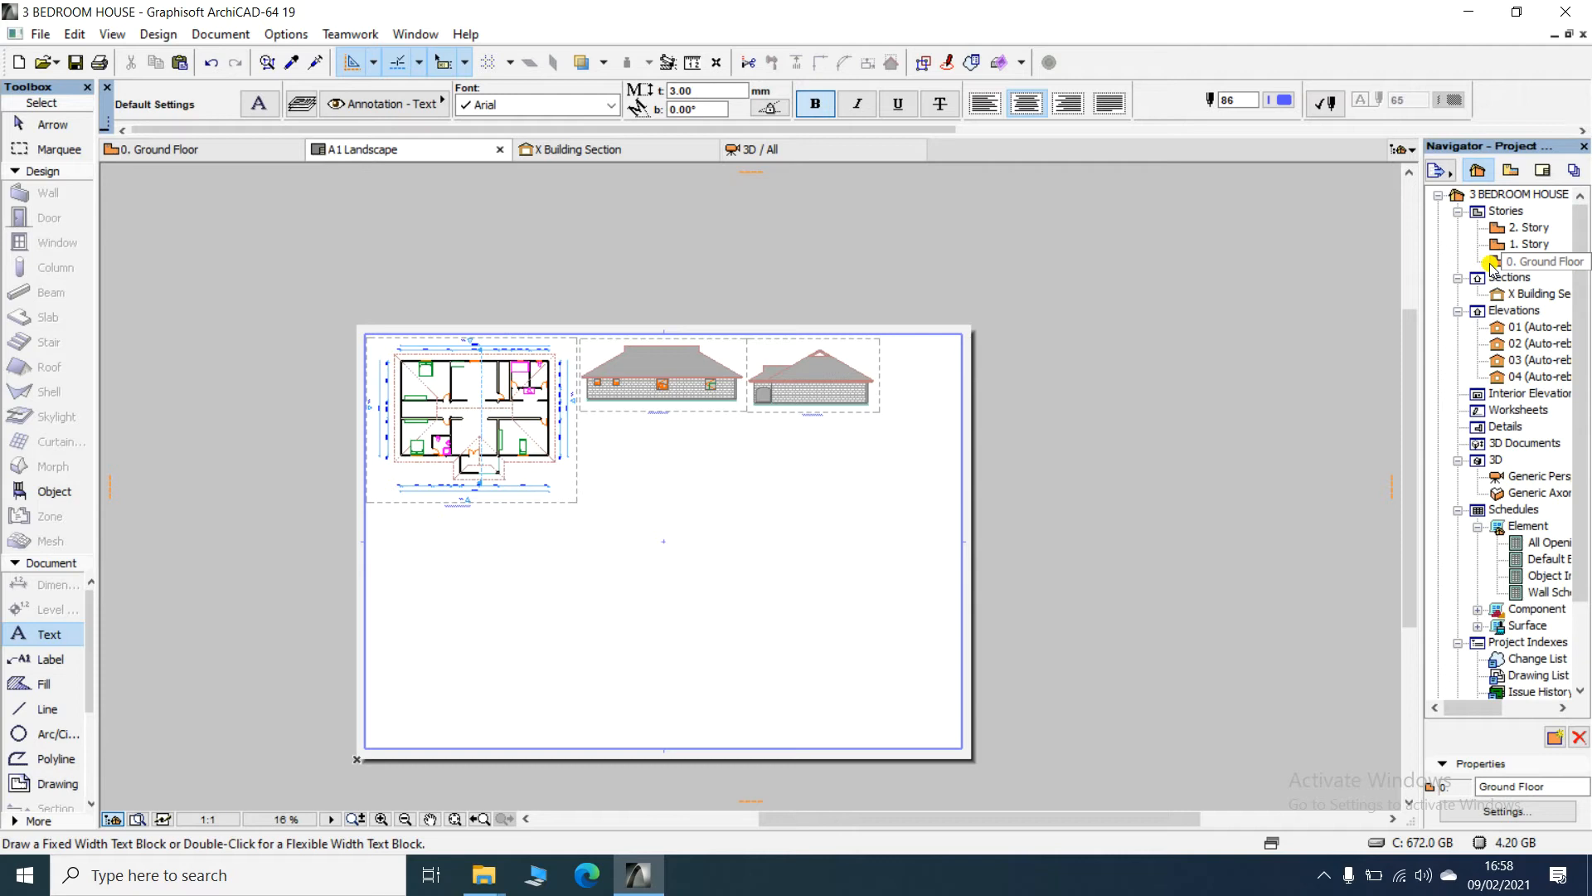
pyautogui.moveTo(1487, 262)
pyautogui.mouseDown()
pyautogui.moveTo(715, 415)
pyautogui.moveTo(699, 502)
pyautogui.mouseUp()
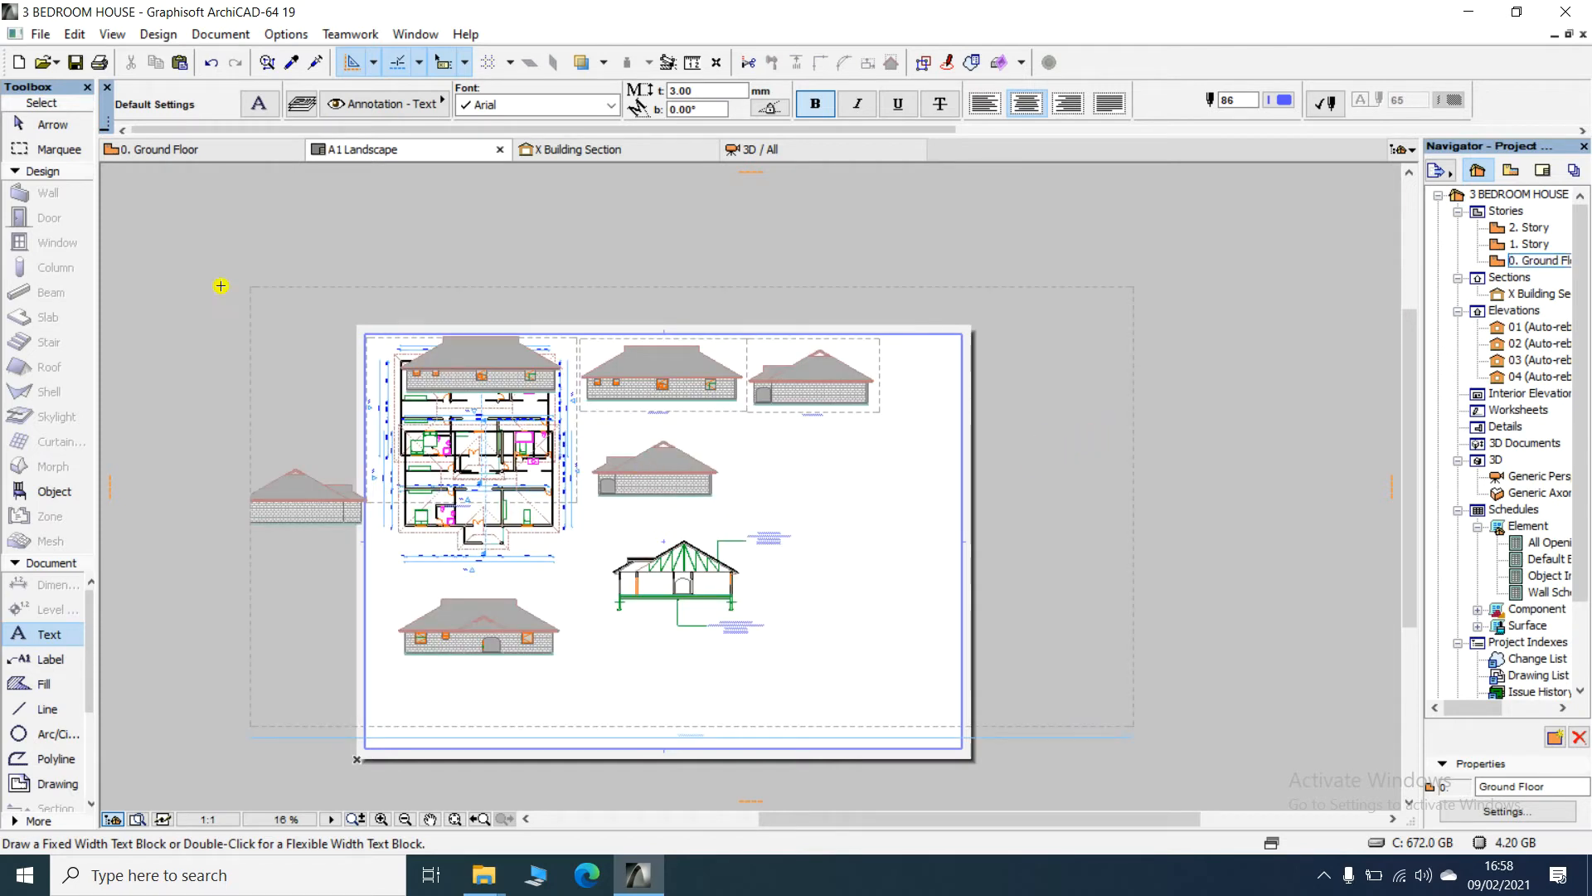
pyautogui.click(33, 126)
pyautogui.click(1106, 520)
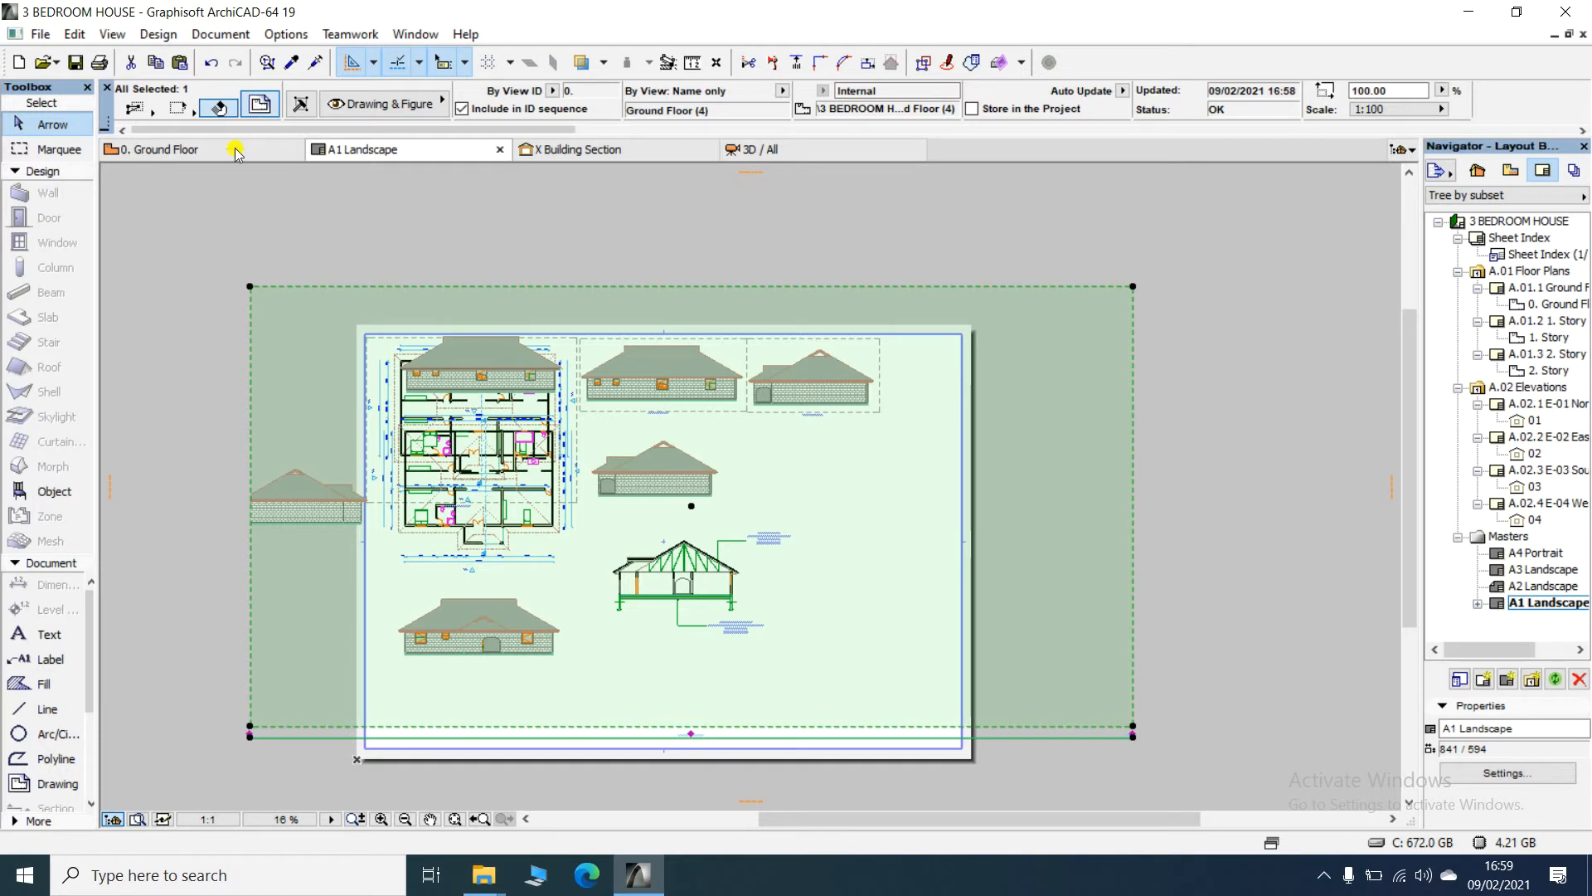
pyautogui.click(705, 526)
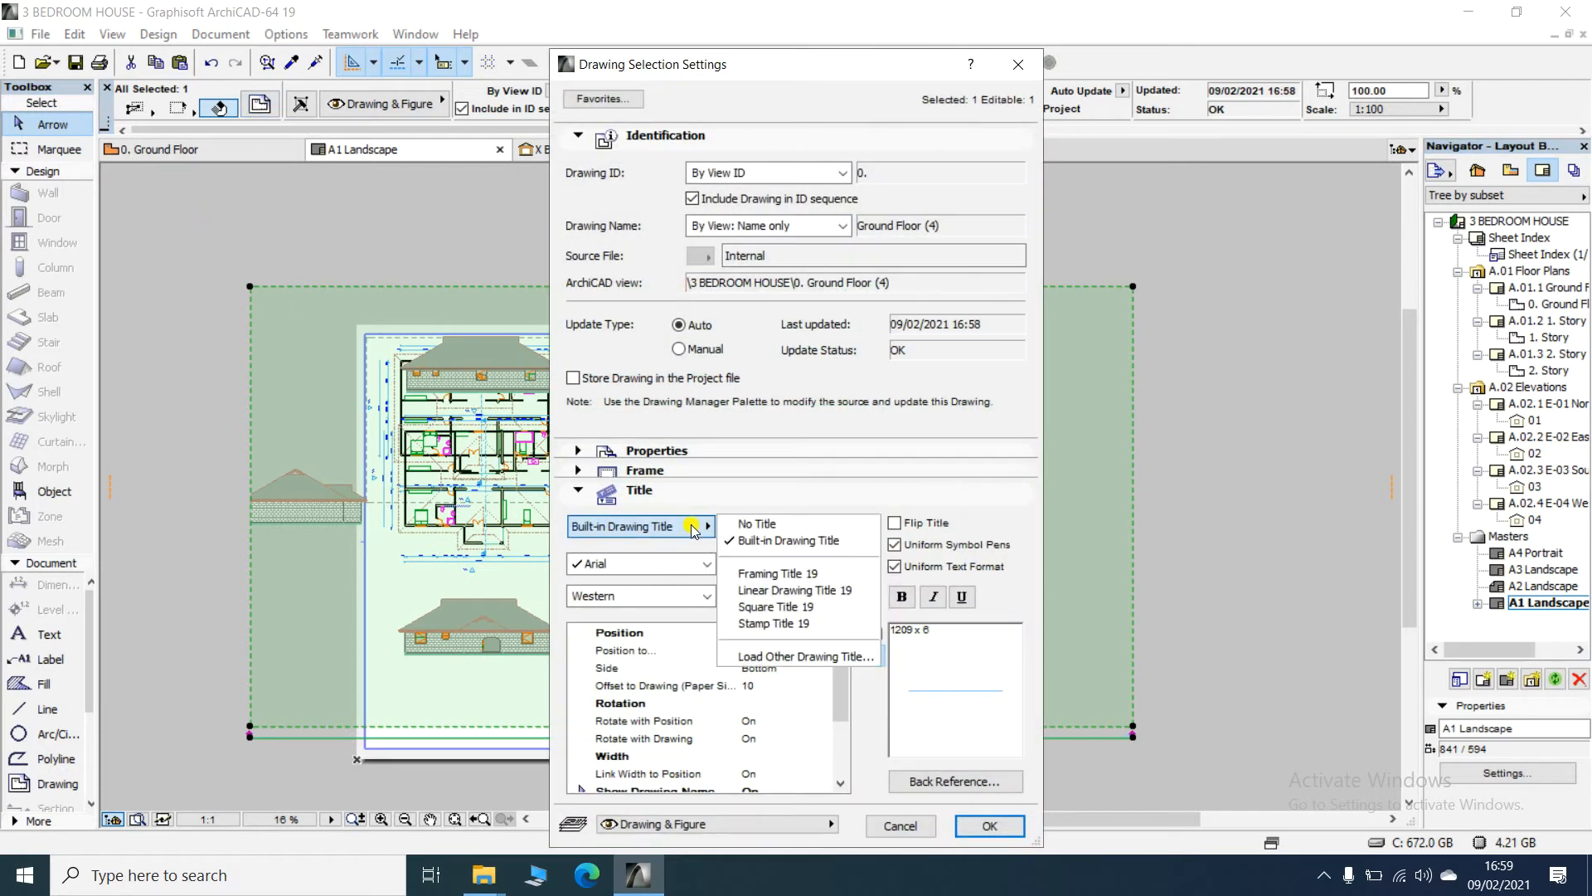
pyautogui.click(759, 523)
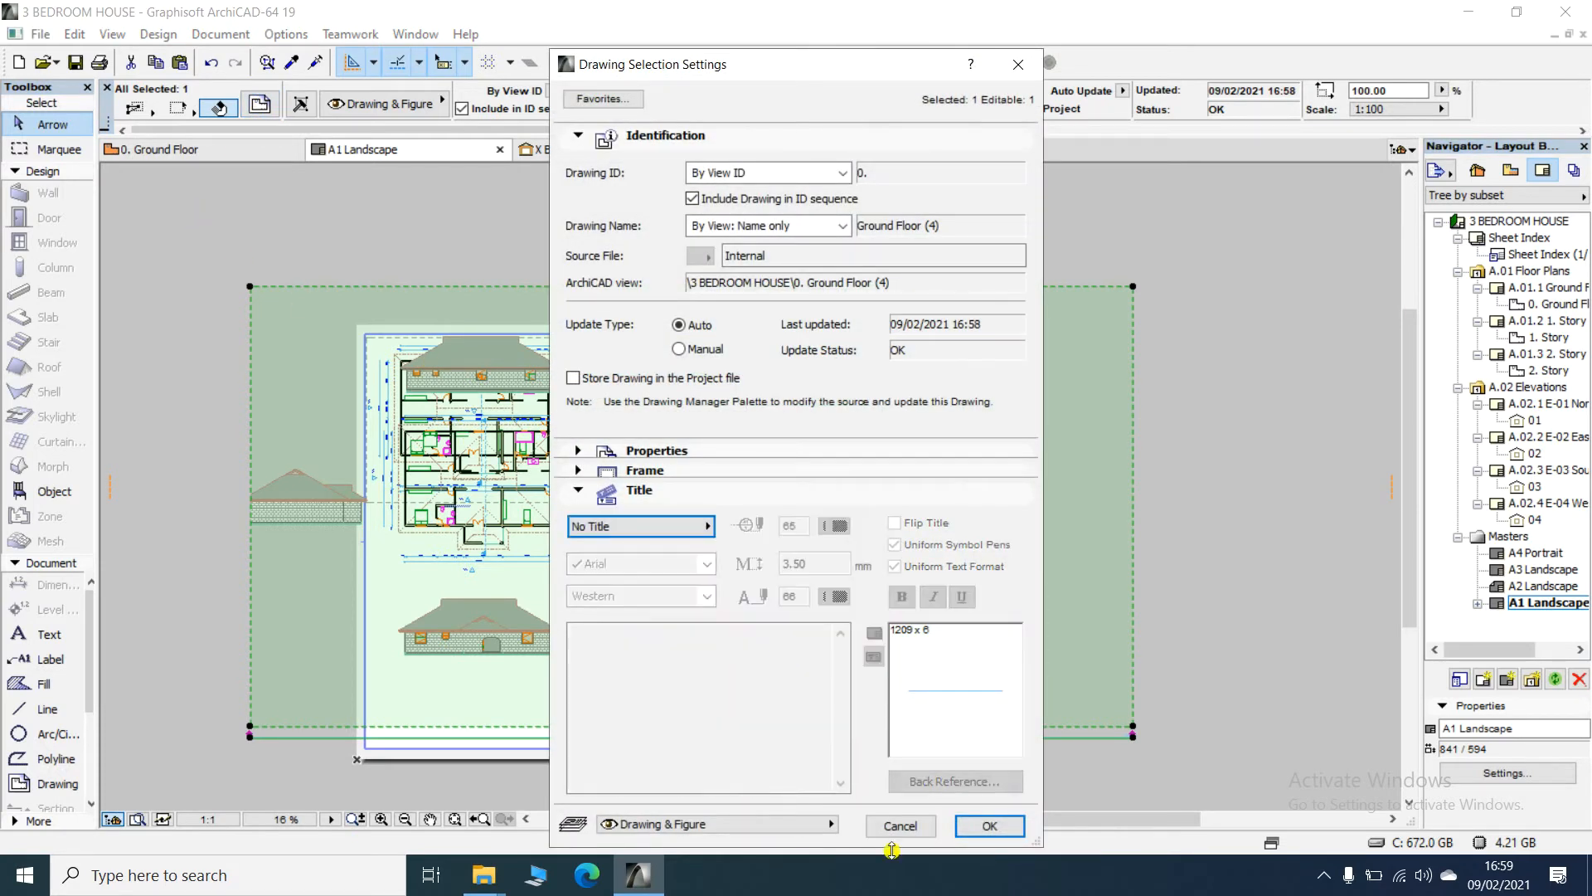
pyautogui.click(989, 825)
# - Crop the new drawing's frame tightly around the lower elevation with the arched entrance, excluding the plan, section and other elevations
pyautogui.click(1133, 288)
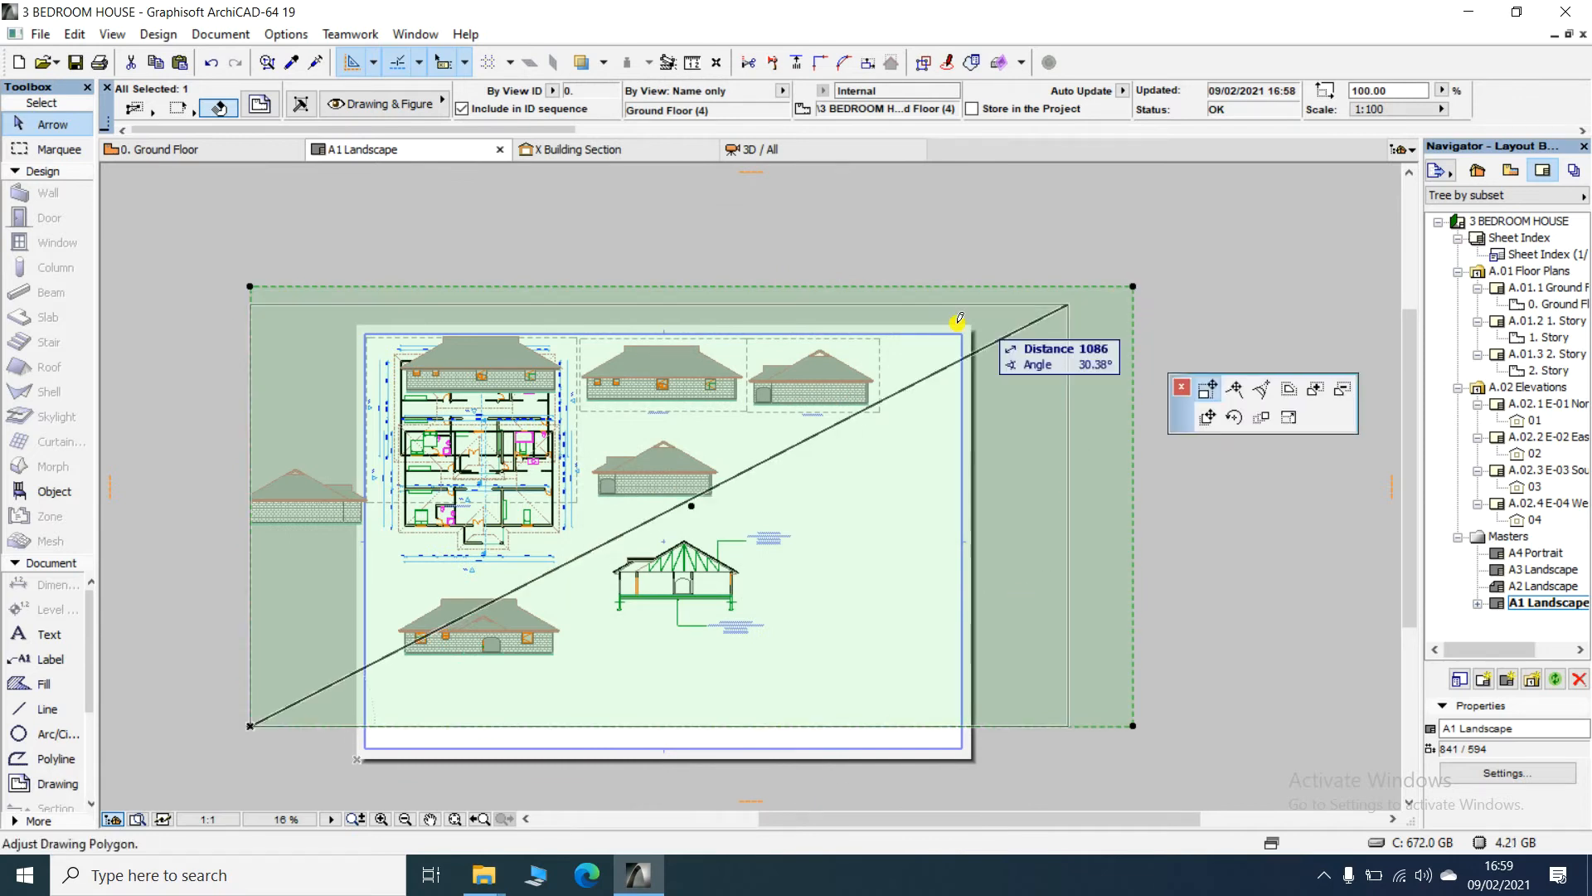
pyautogui.click(564, 588)
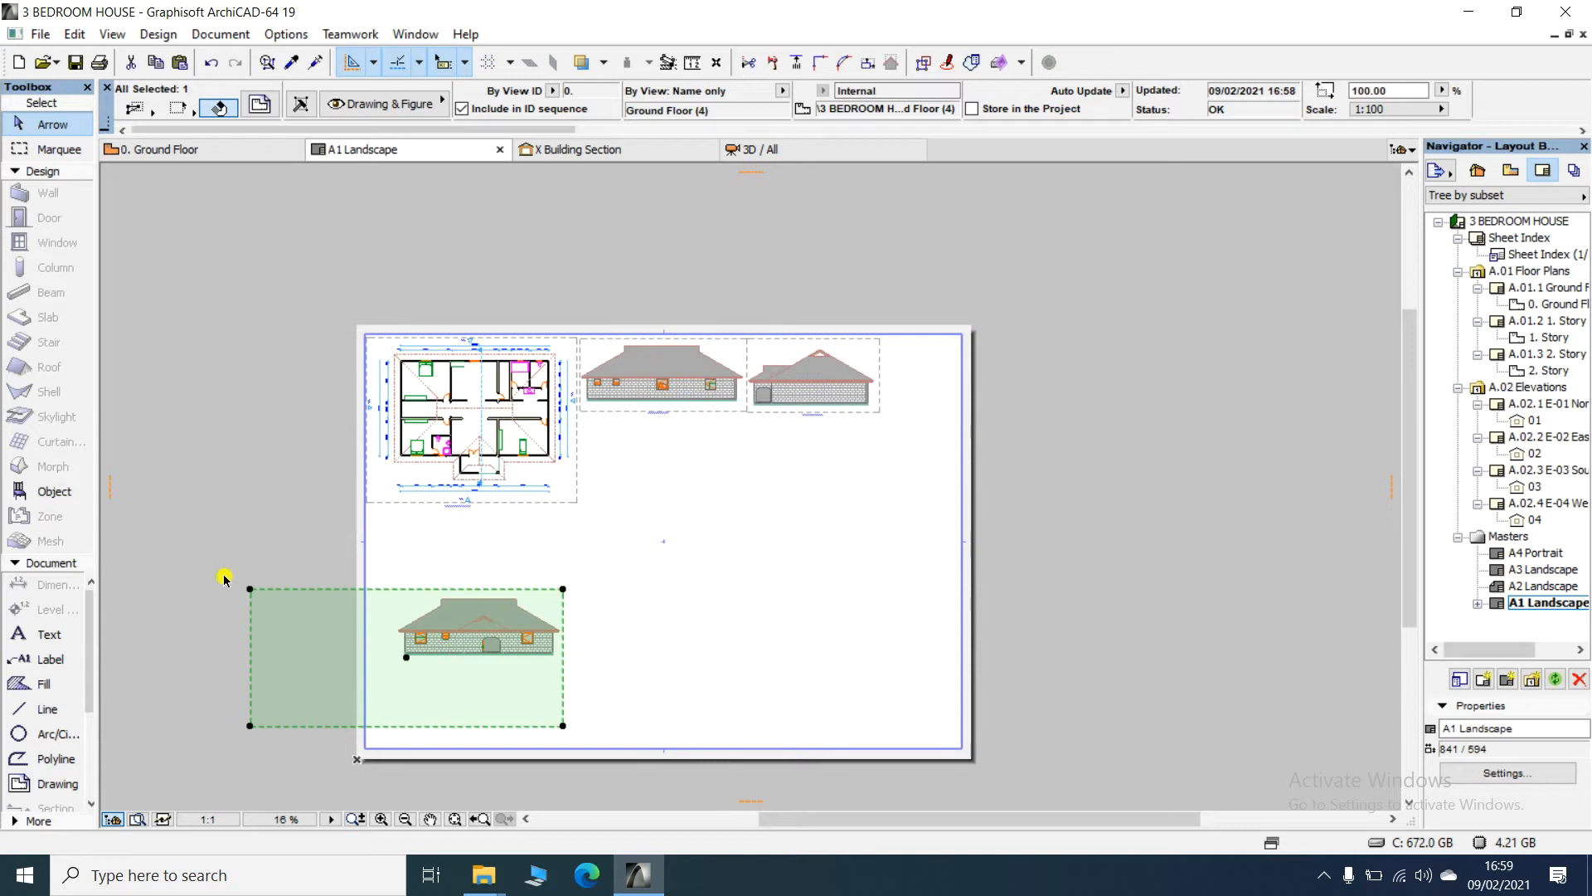
pyautogui.click(250, 589)
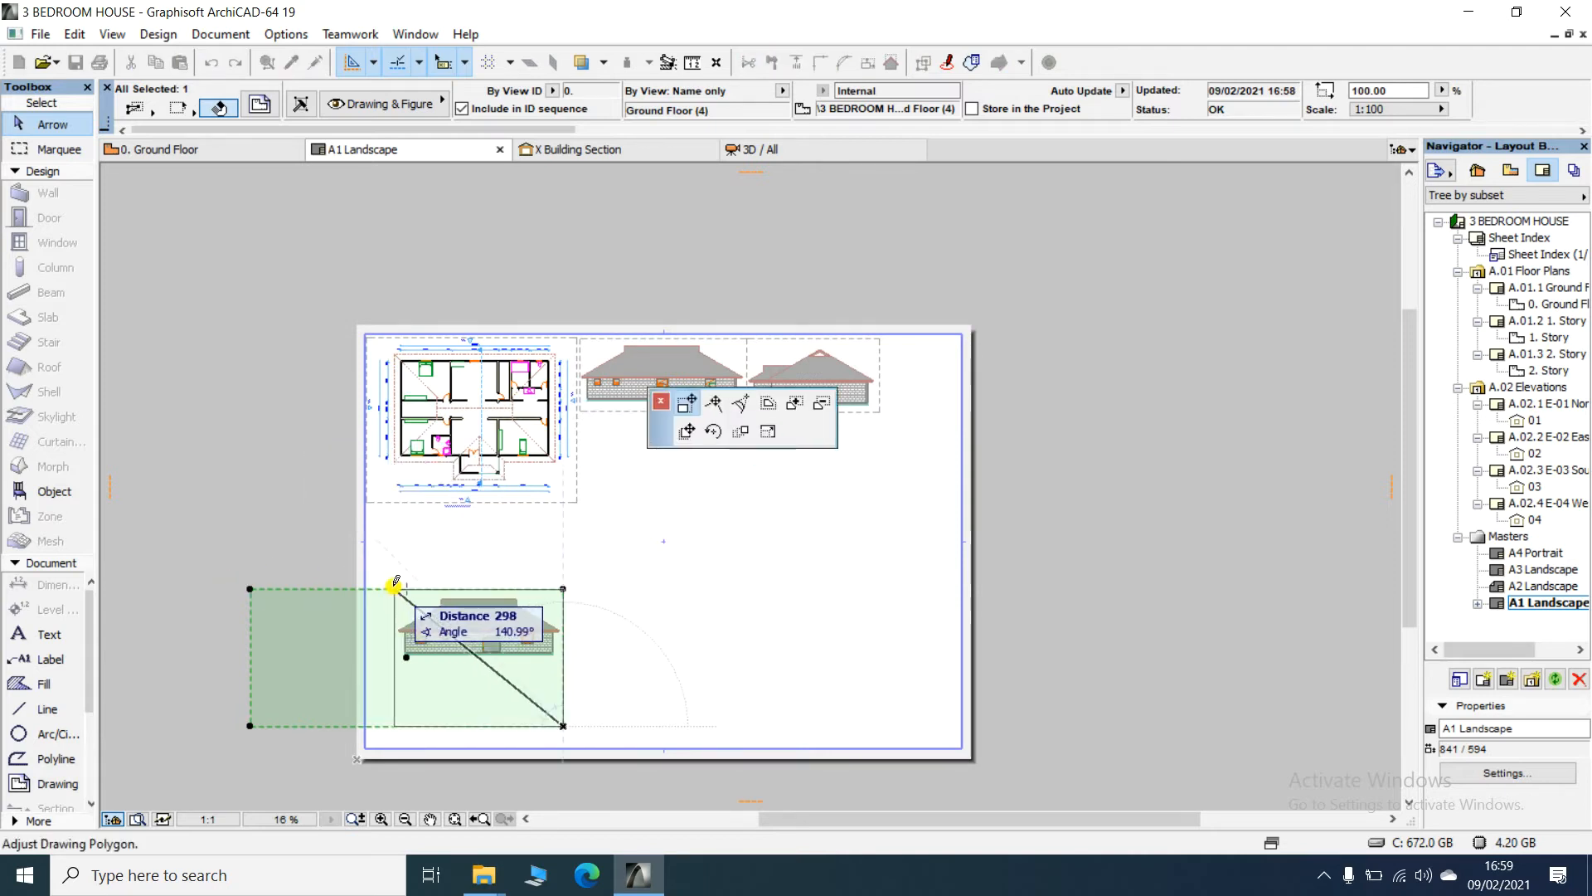
pyautogui.click(395, 585)
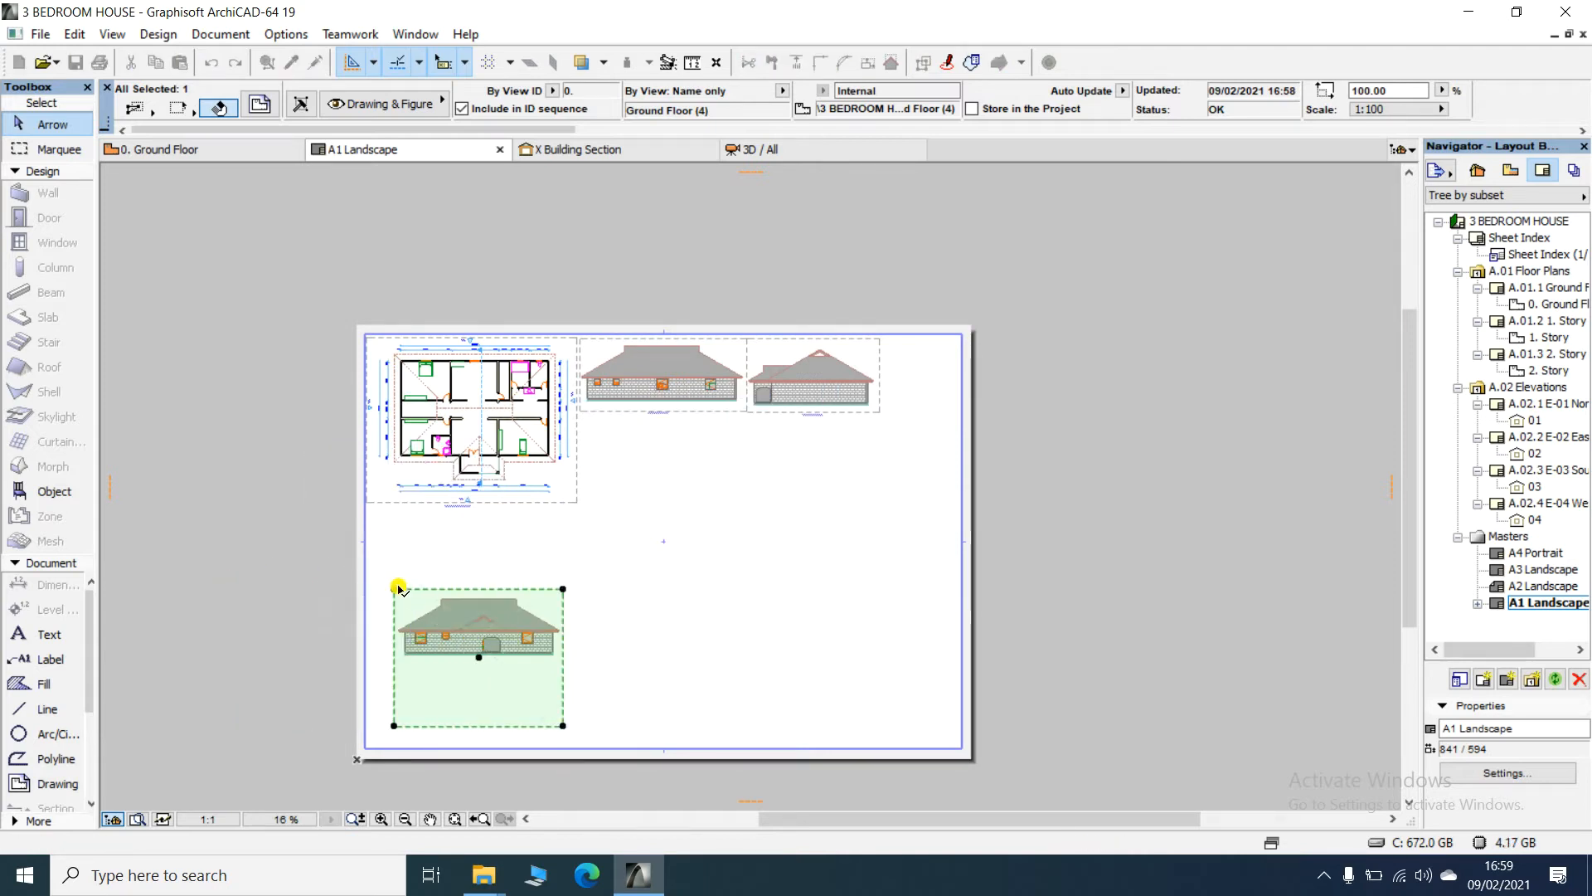
pyautogui.click(561, 727)
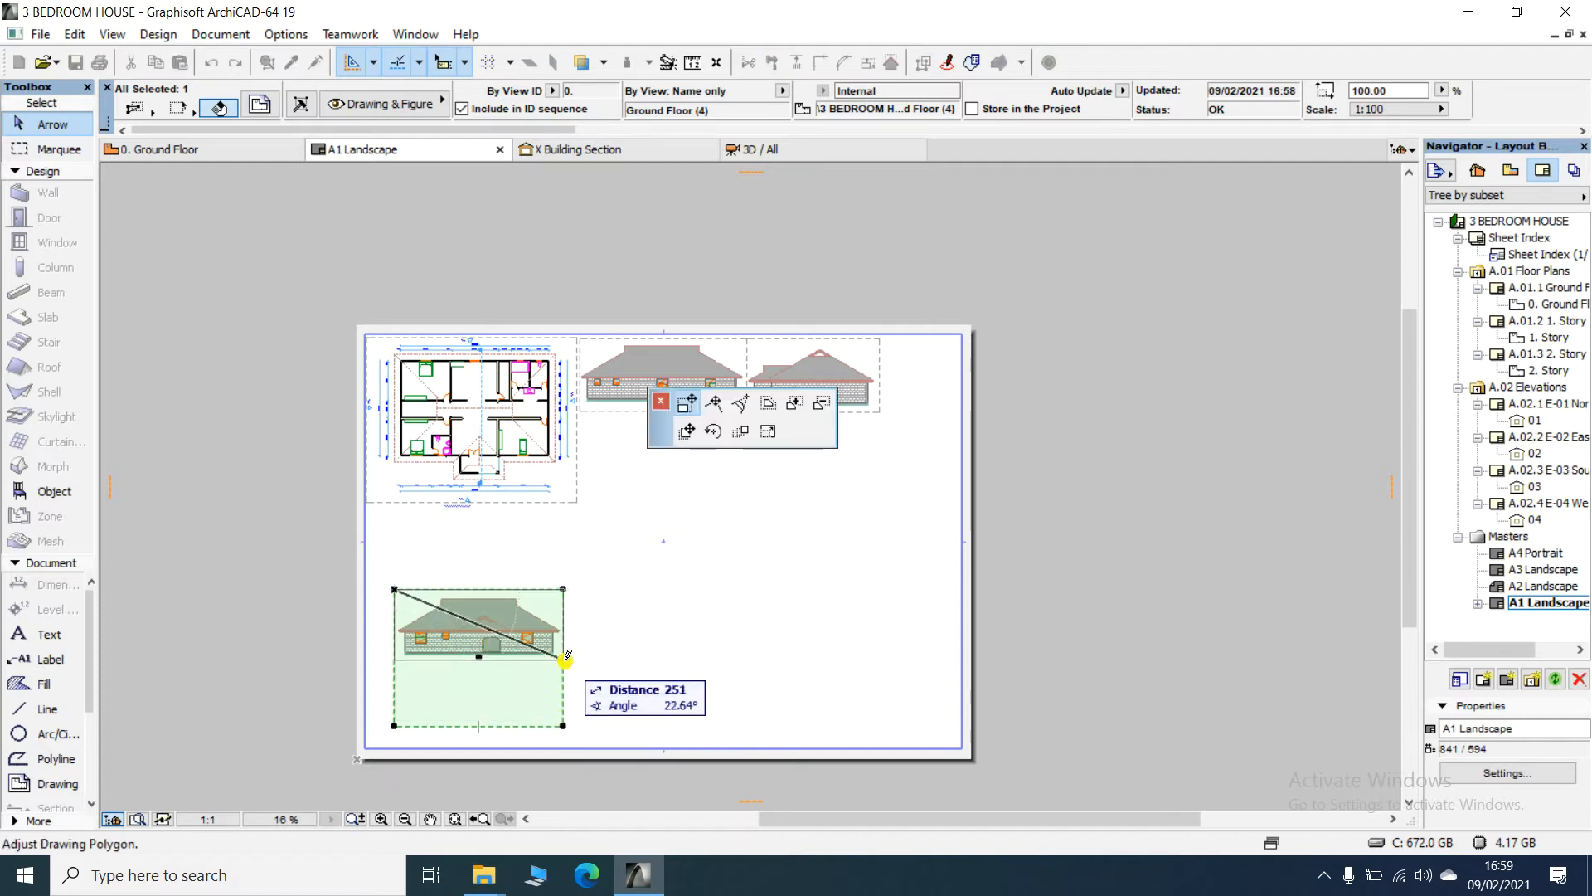
pyautogui.click(561, 660)
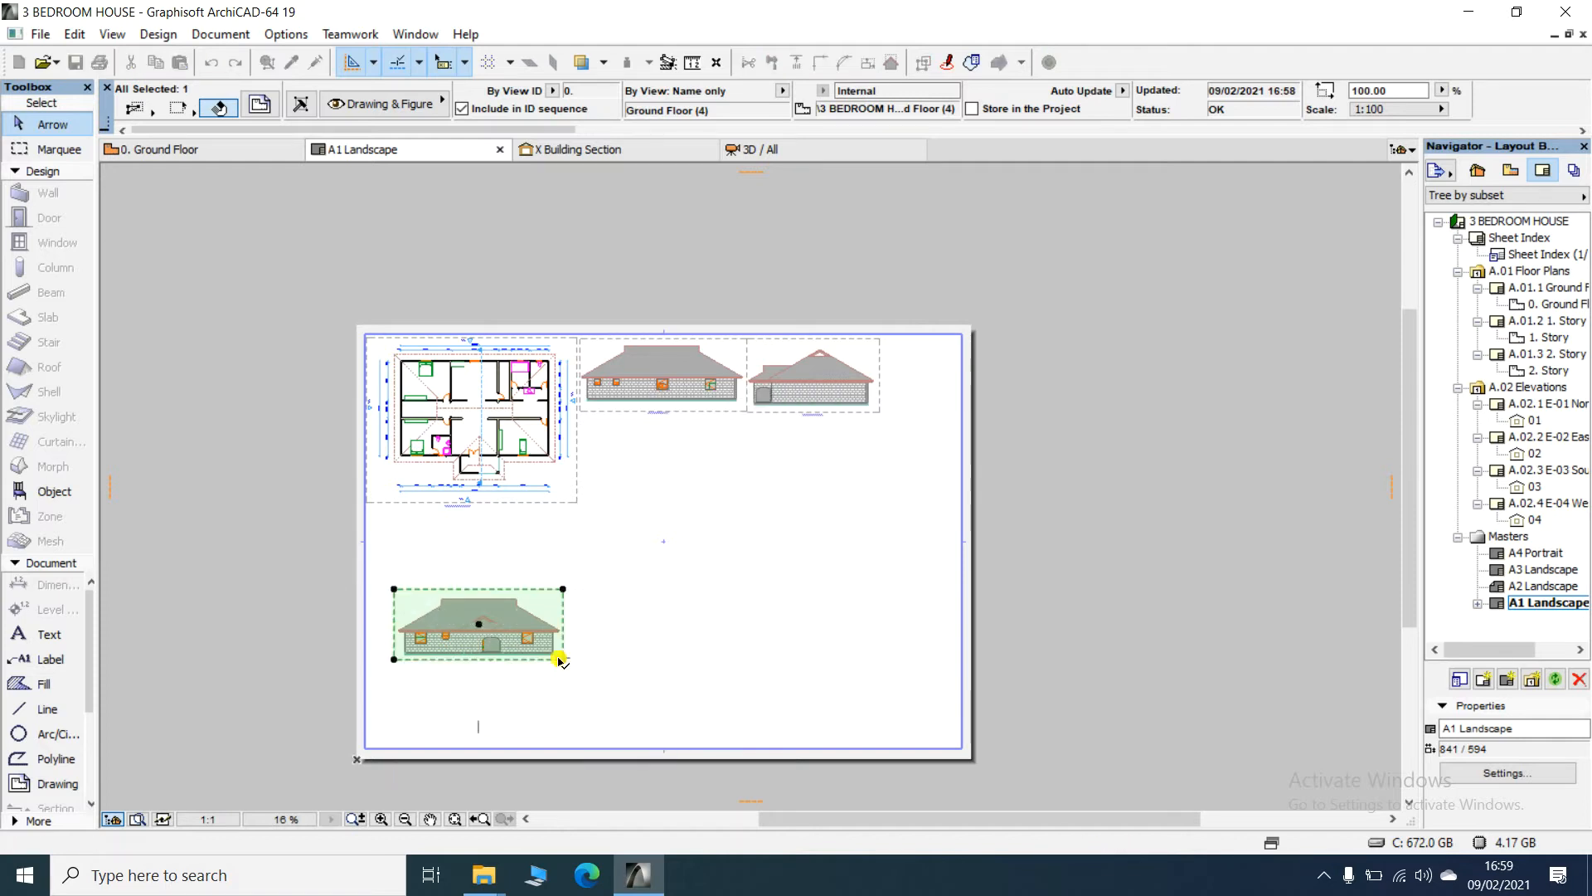
# - Move the cropped entrance elevation about 350 mm so it sits directly below Elevation 1, and deselect it
pyautogui.hotkey('ctrl', 'd')
pyautogui.click(465, 644)
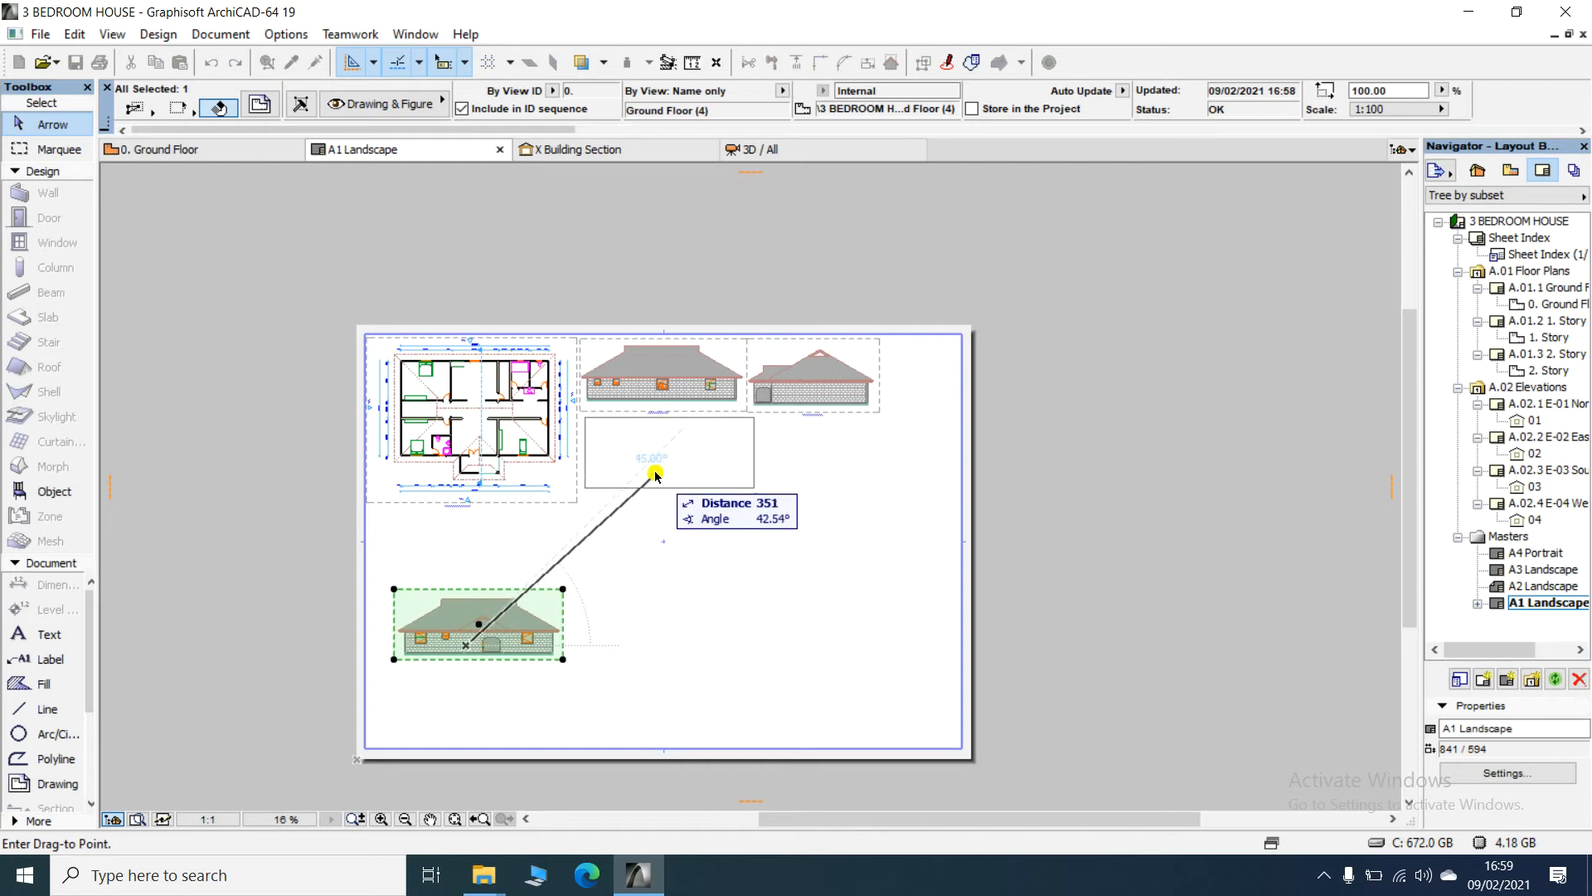
pyautogui.click(653, 479)
pyautogui.click(771, 474)
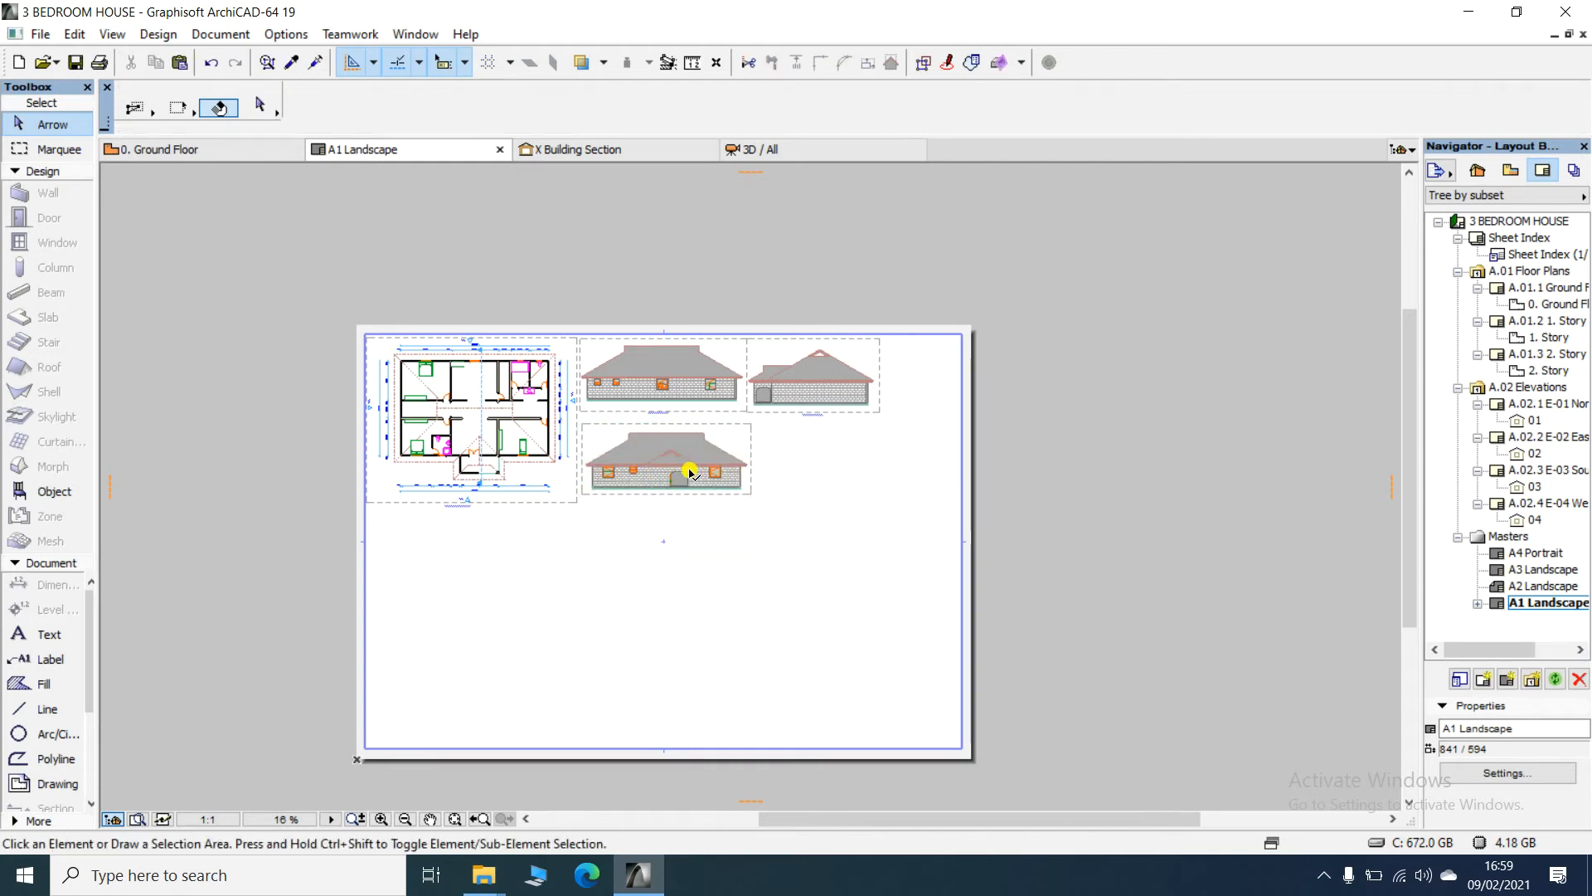
# - Add a text block reading "ELEVATION 3" below the entrance elevation's frame
pyautogui.scroll(1, 688, 473)
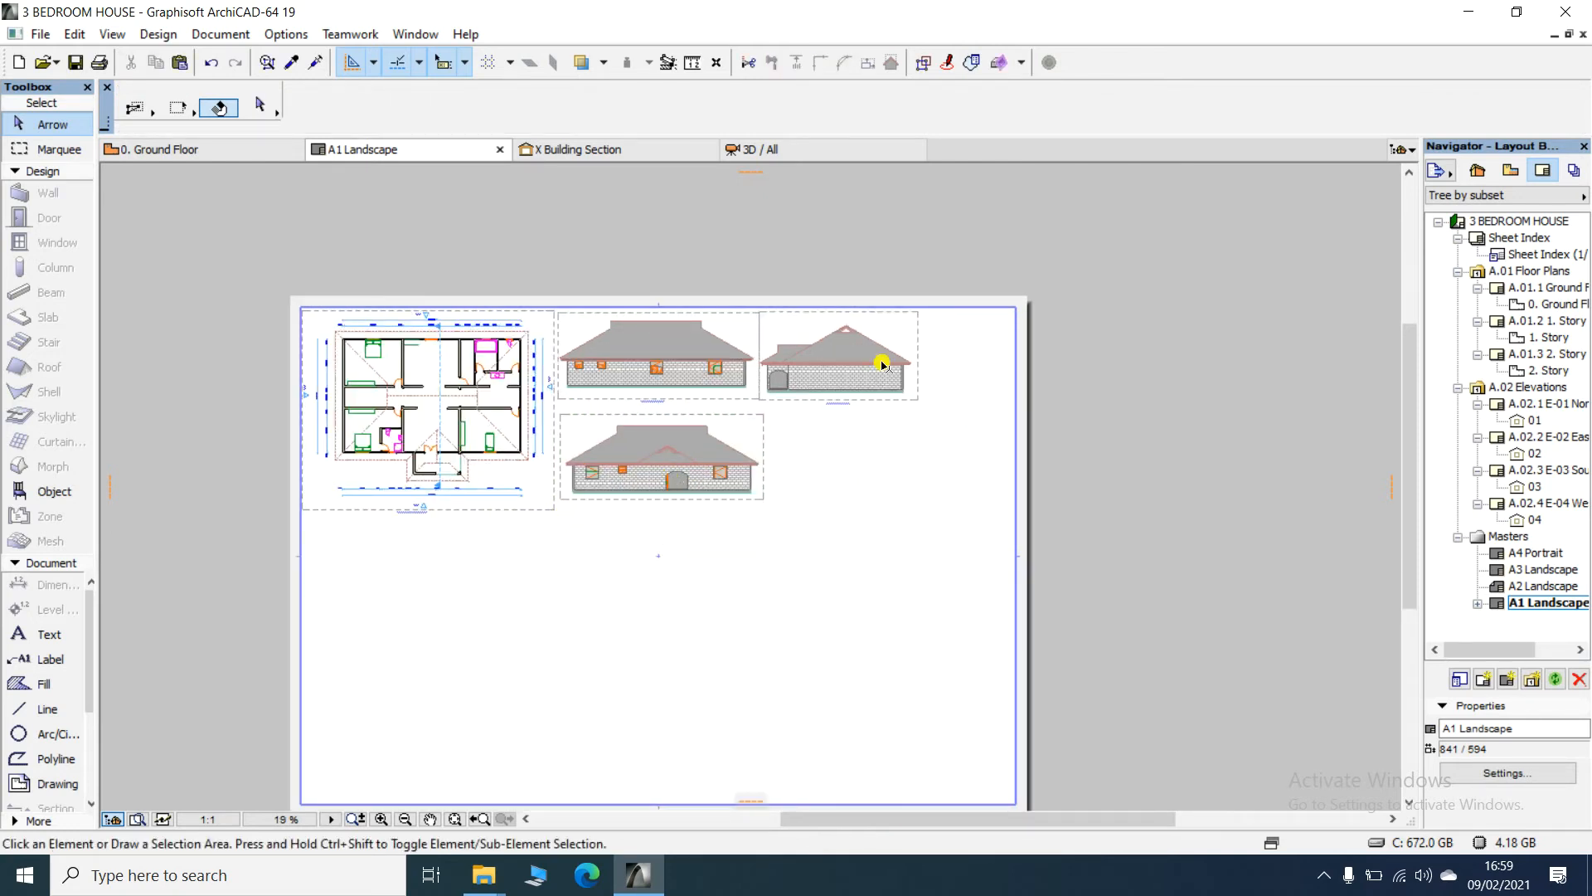
pyautogui.scroll(3, 811, 384)
pyautogui.scroll(-4, 523, 525)
pyautogui.scroll(2, 630, 529)
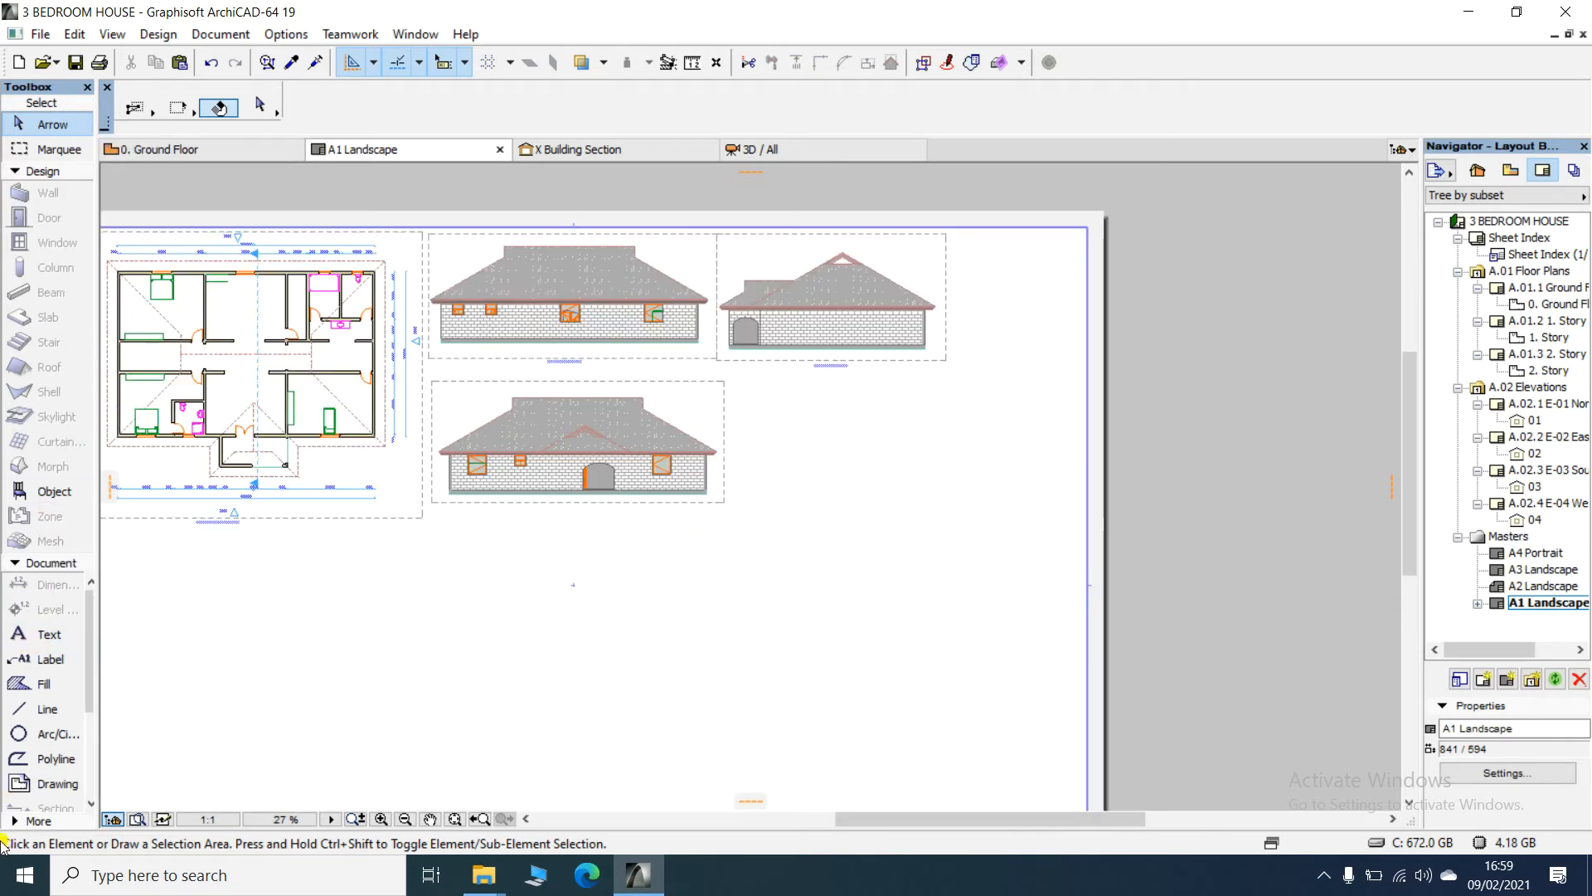
pyautogui.click(43, 634)
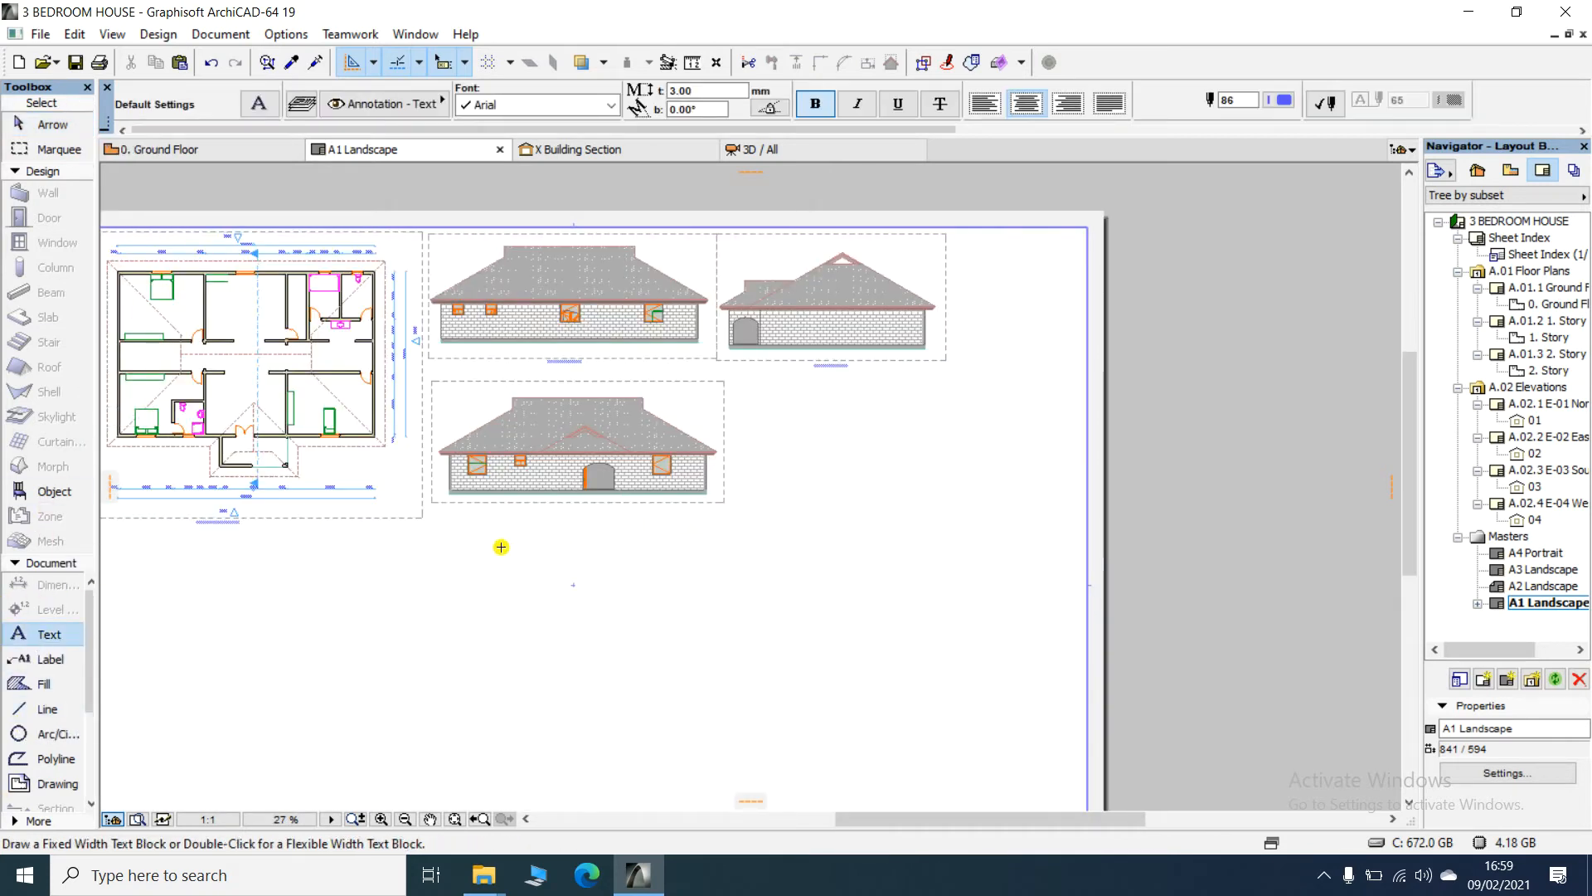
pyautogui.click(478, 519)
pyautogui.click(810, 580)
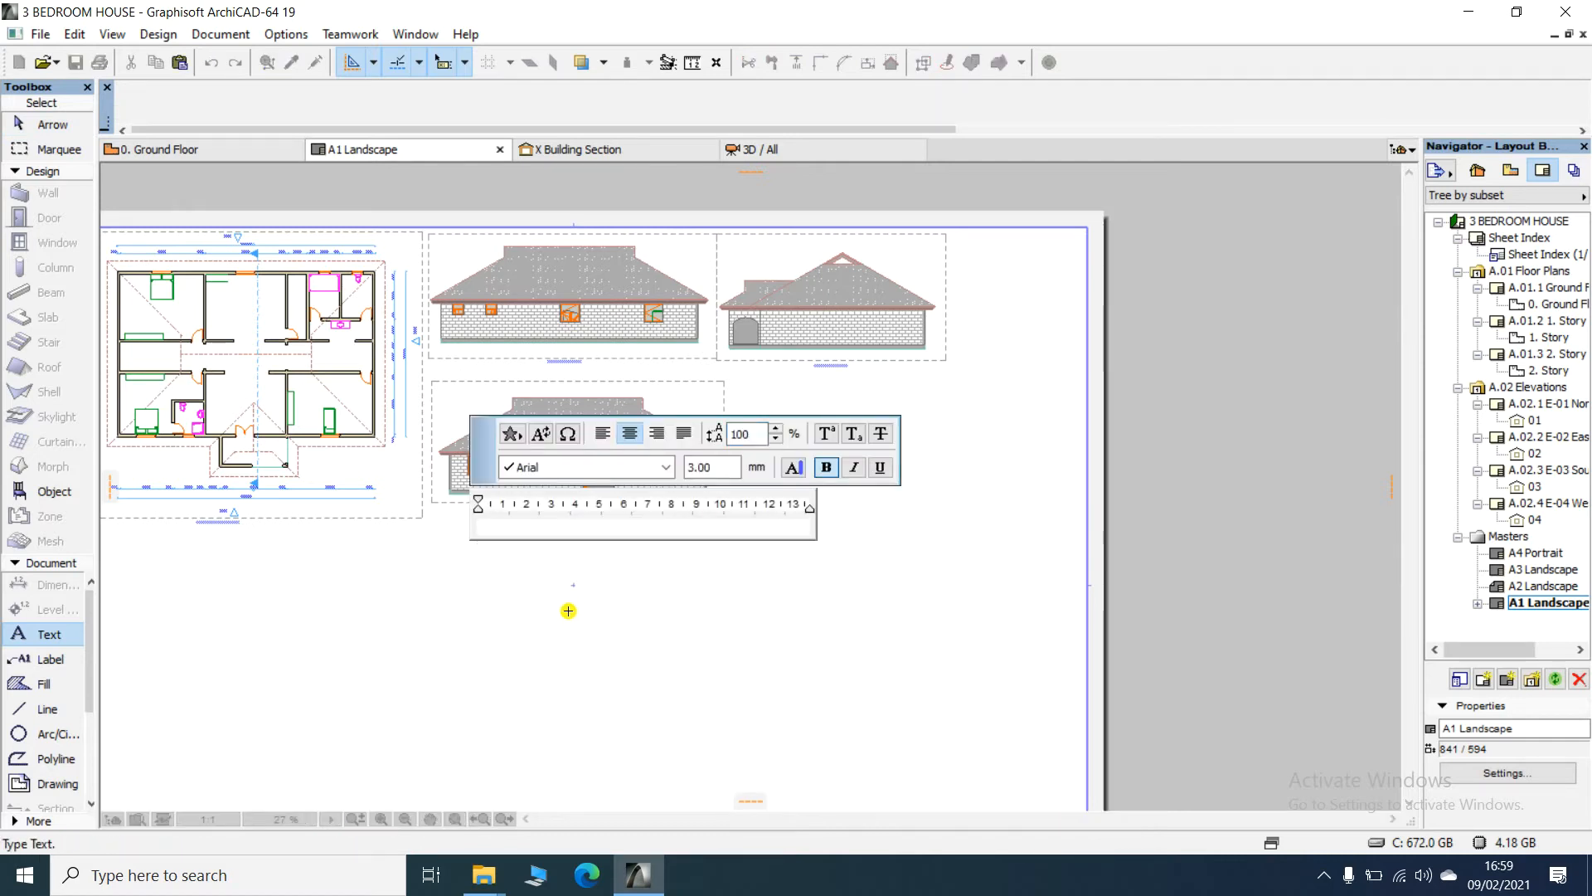
pyautogui.write('ELEVATION 3')
pyautogui.press('Return')
pyautogui.click(1078, 623)
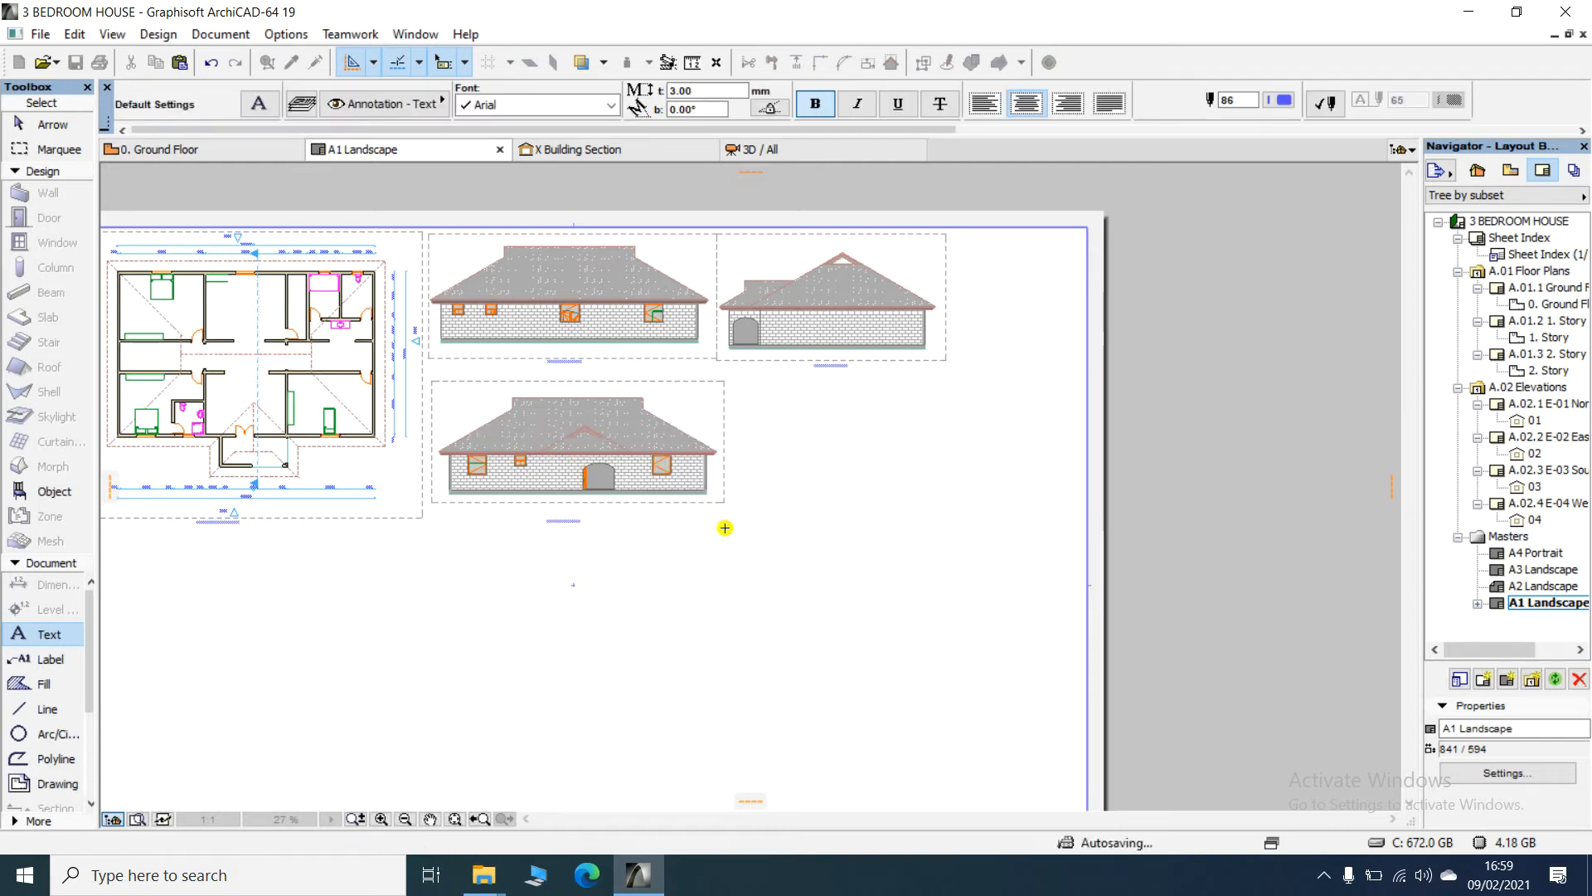
# - Move the "ELEVATION 3" label up and slightly left so it sits just beneath the elevation's frame
pyautogui.click(19, 123)
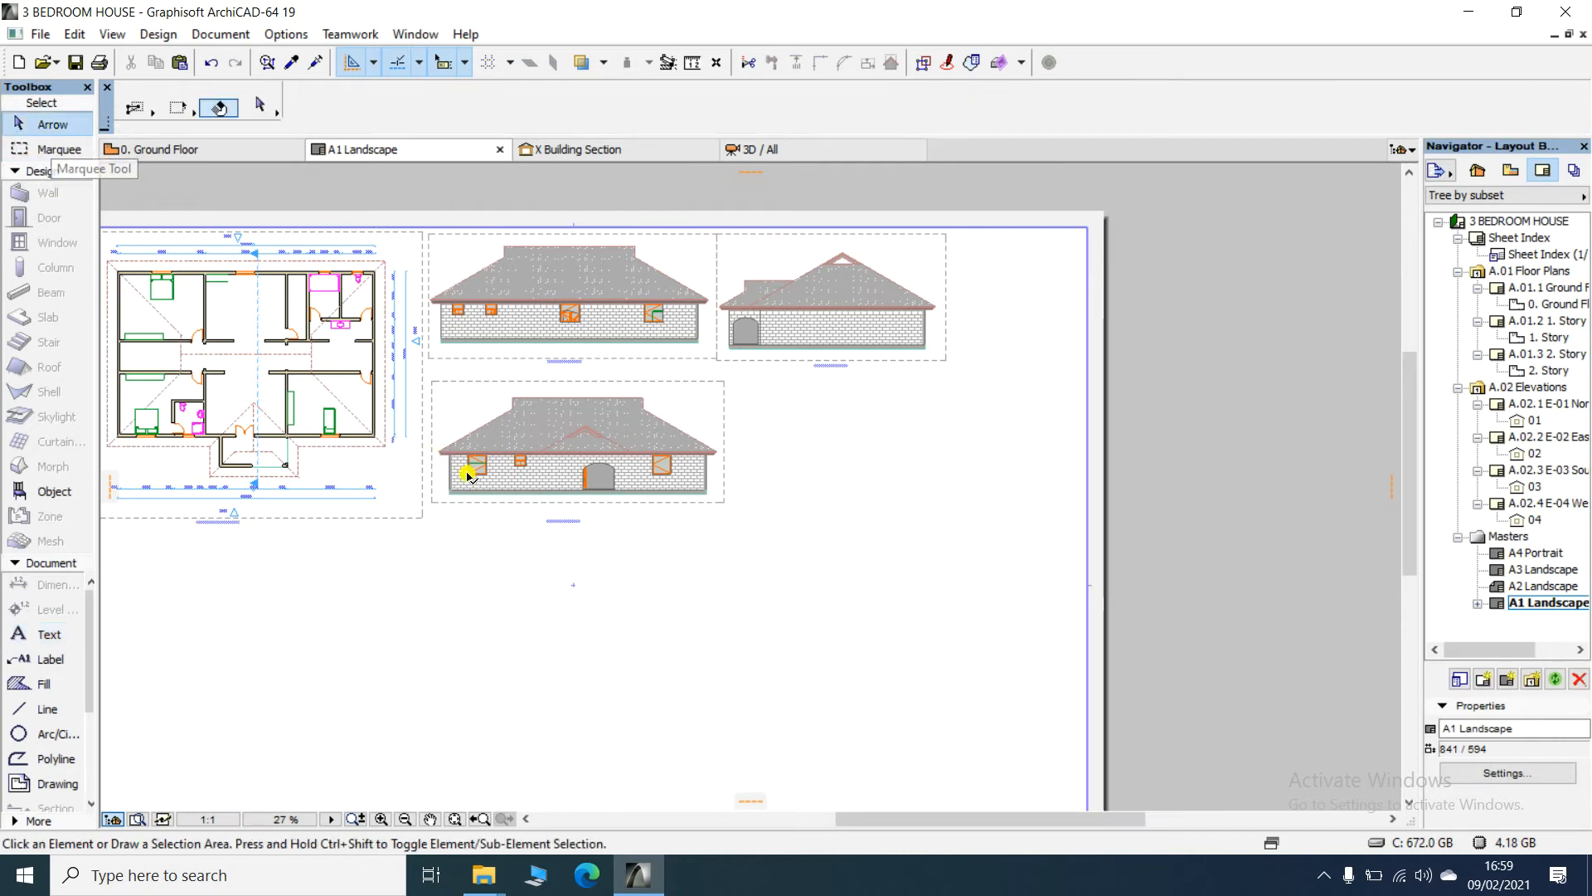
pyautogui.scroll(5, 564, 530)
pyautogui.click(556, 504)
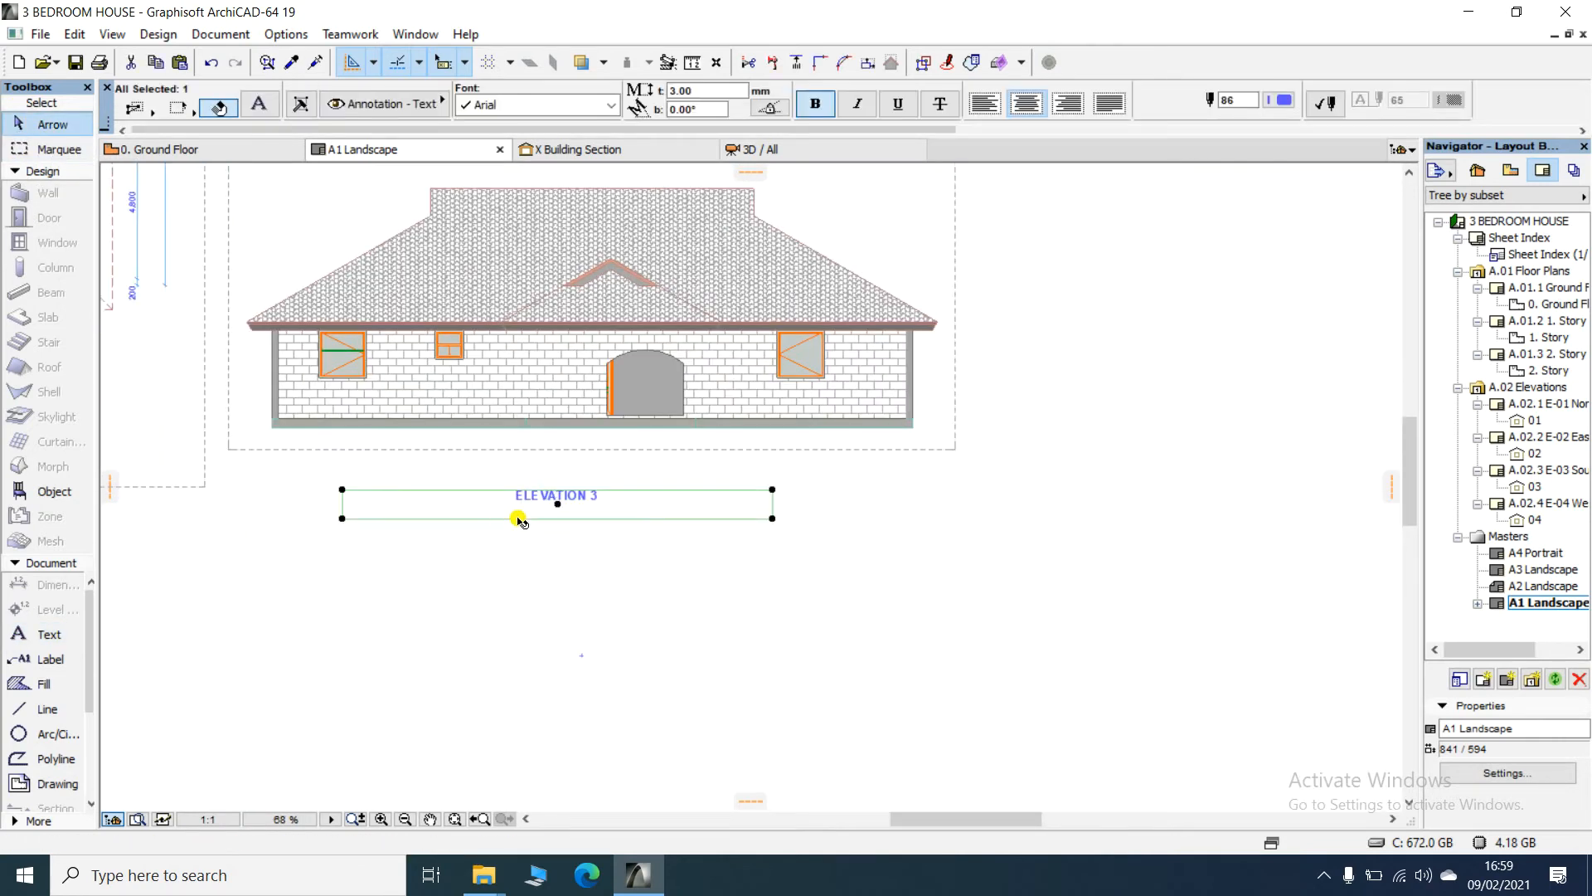
pyautogui.click(561, 504)
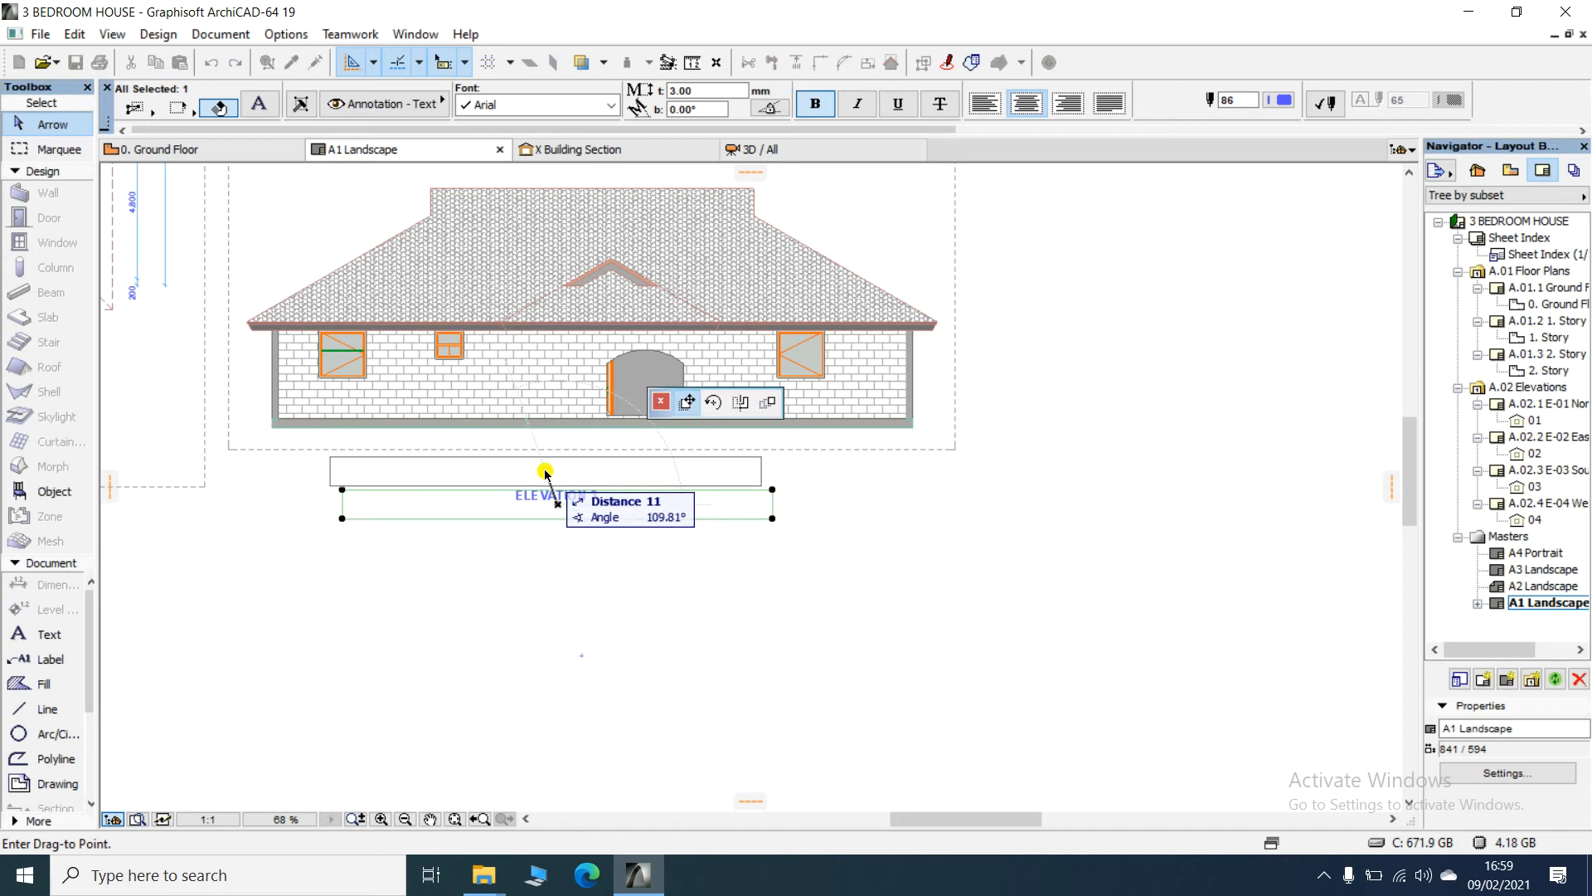
pyautogui.click(541, 458)
pyautogui.scroll(-5, 540, 456)
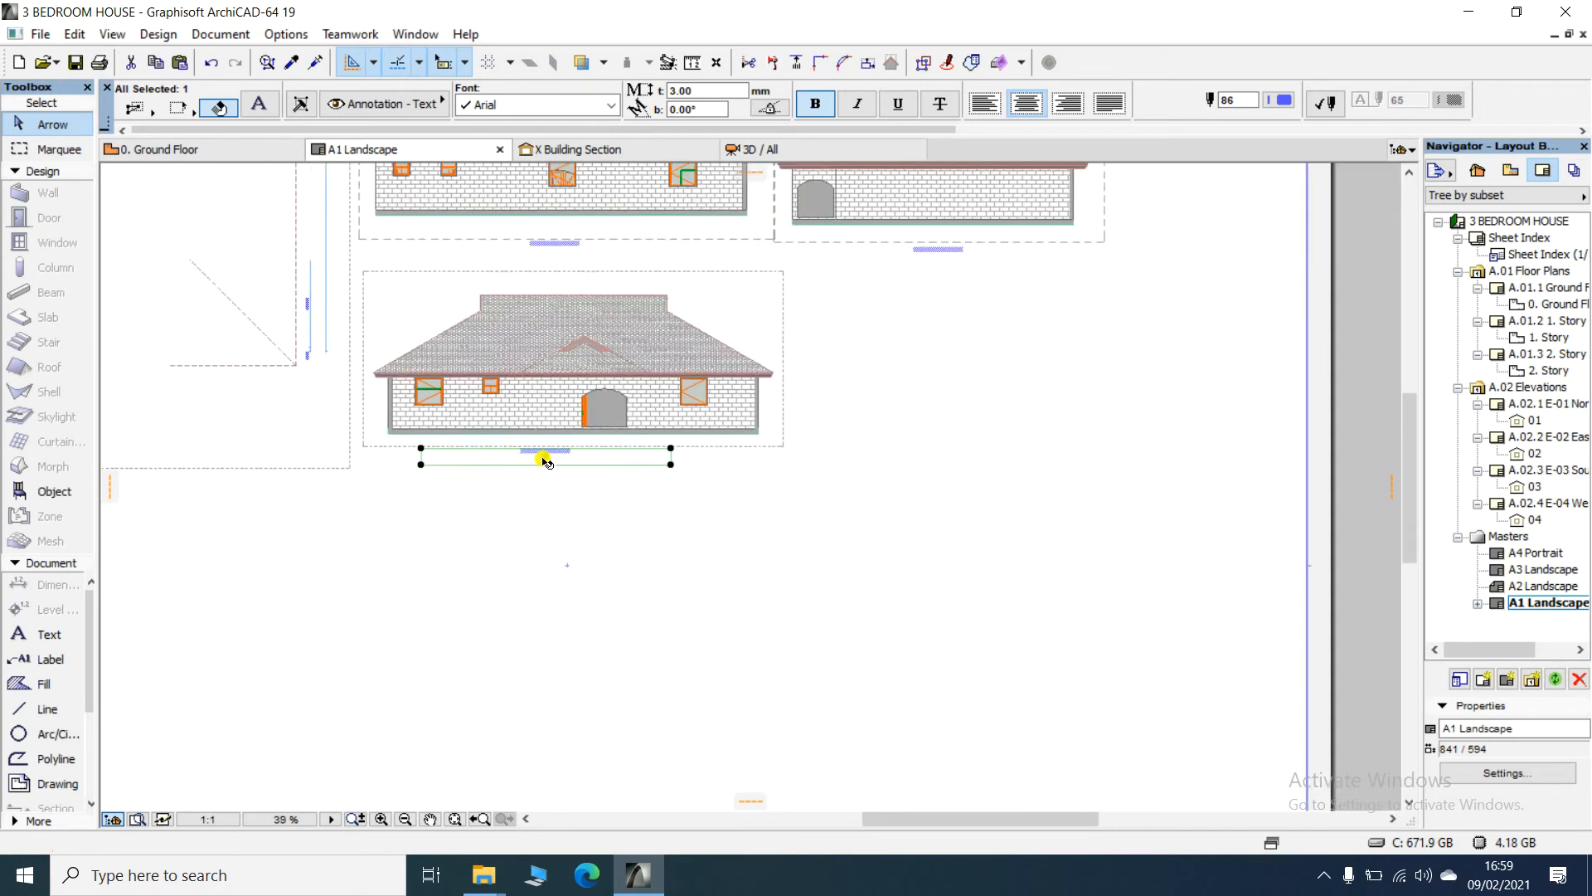
# - Place one more copy of the Ground Floor view on the layout and set its drawing title to No Title
pyautogui.click(1477, 170)
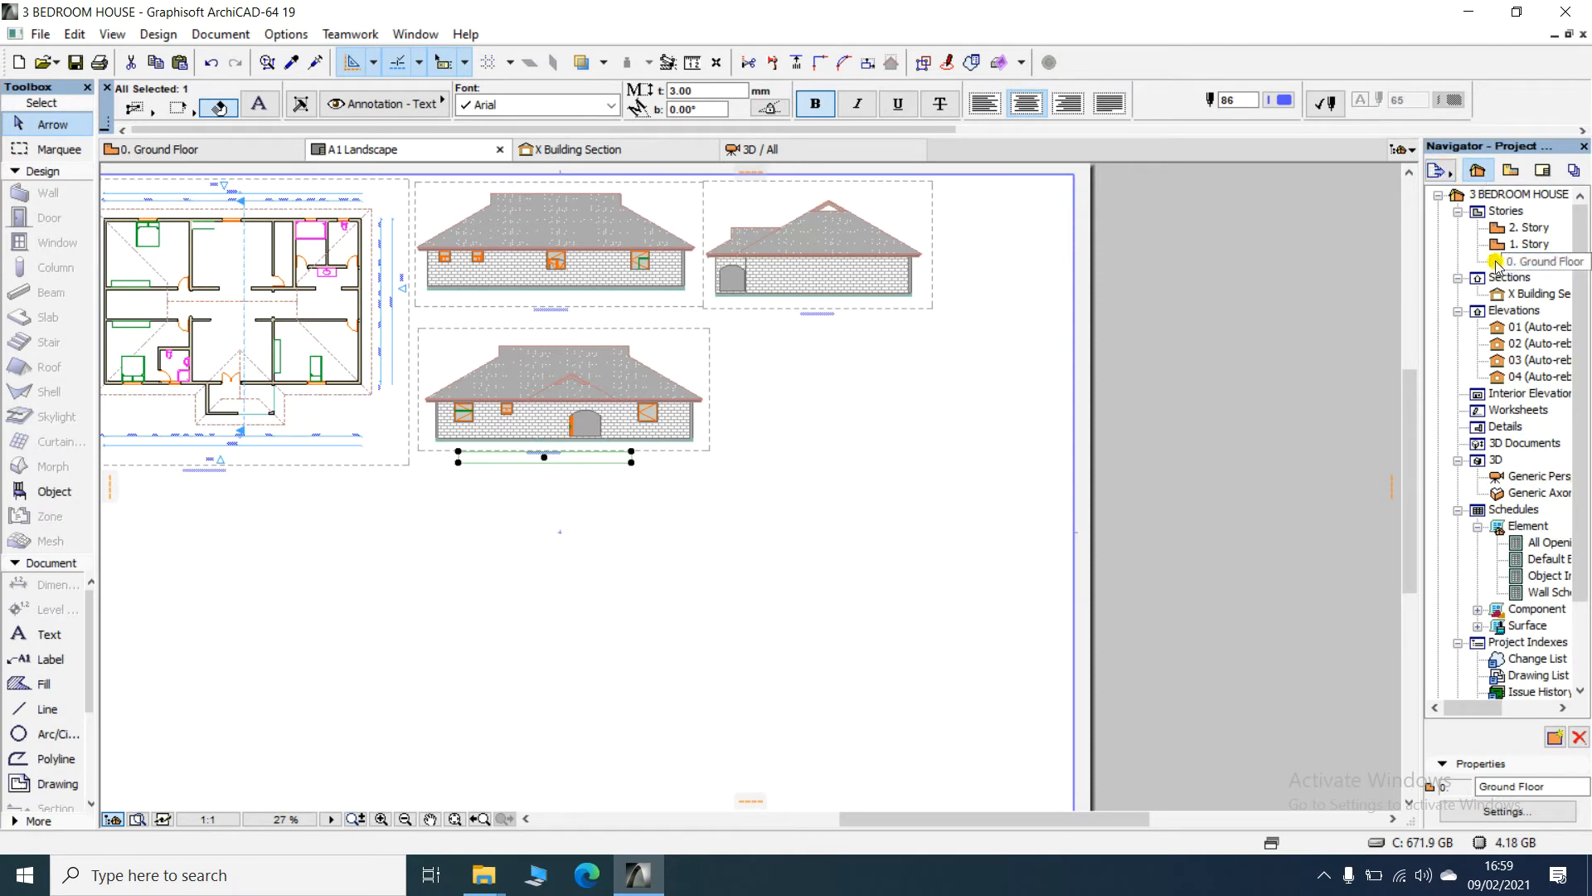
pyautogui.moveTo(1496, 264)
pyautogui.mouseDown()
pyautogui.moveTo(919, 413)
pyautogui.moveTo(846, 414)
pyautogui.mouseUp()
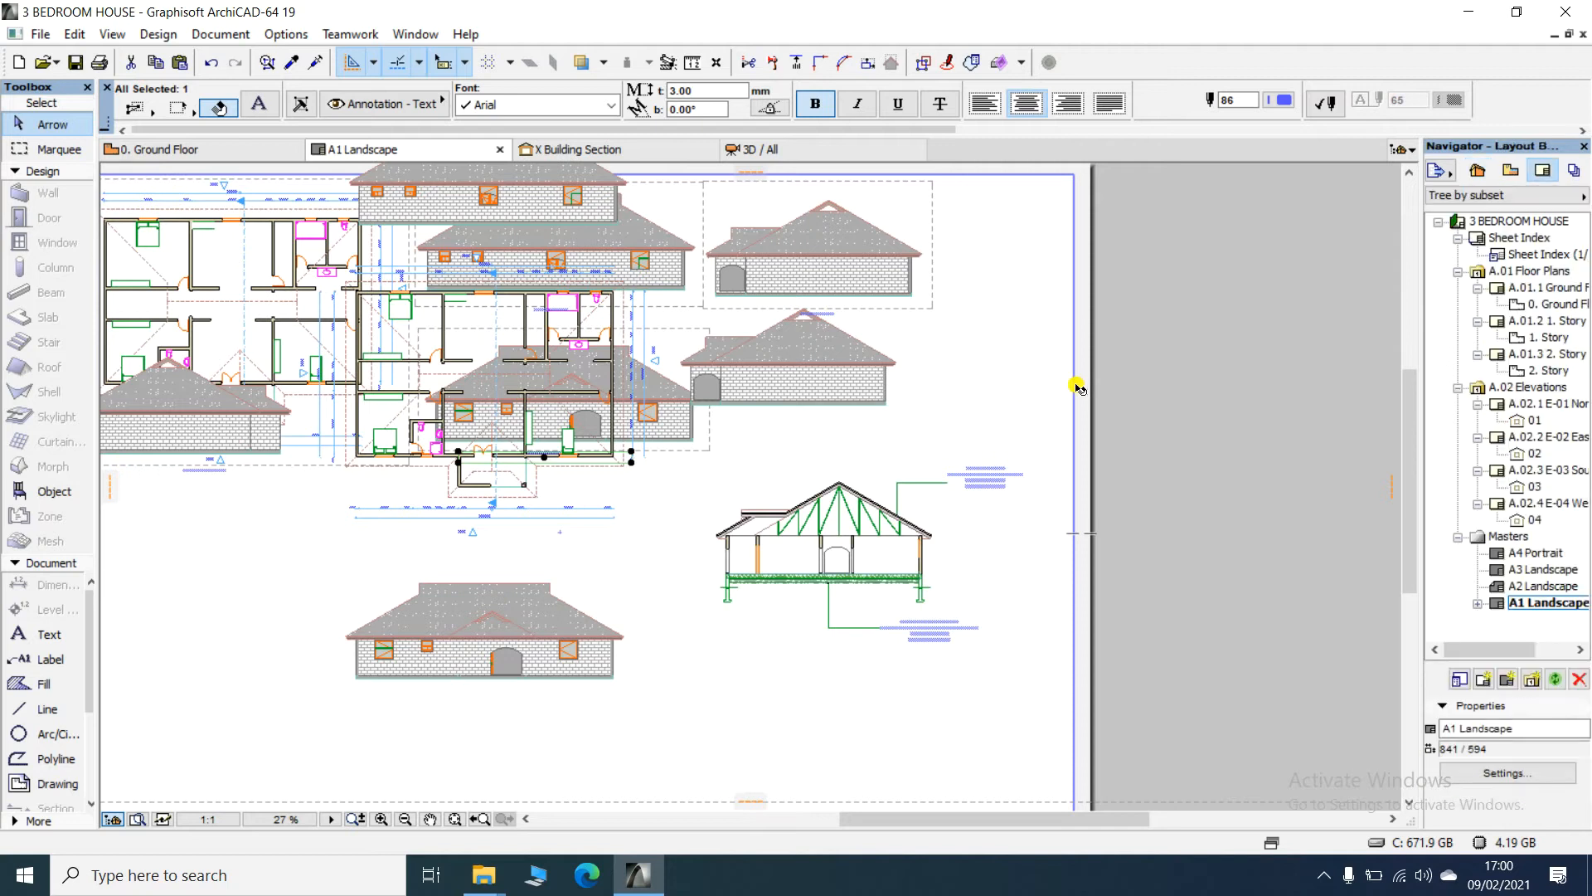
pyautogui.scroll(2, 597, 271)
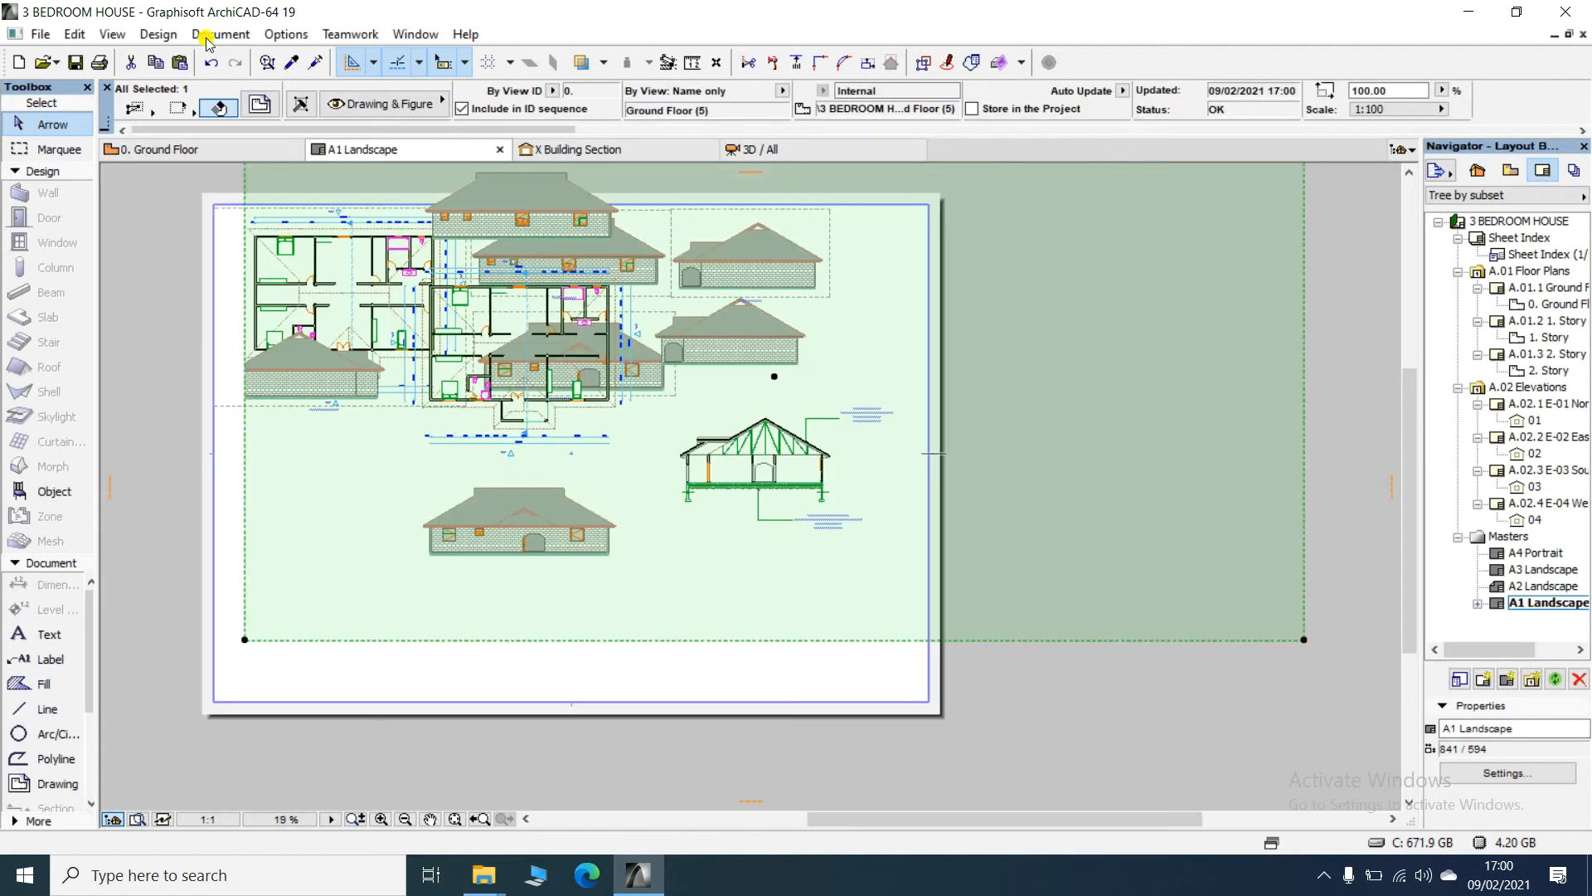
pyautogui.click(260, 104)
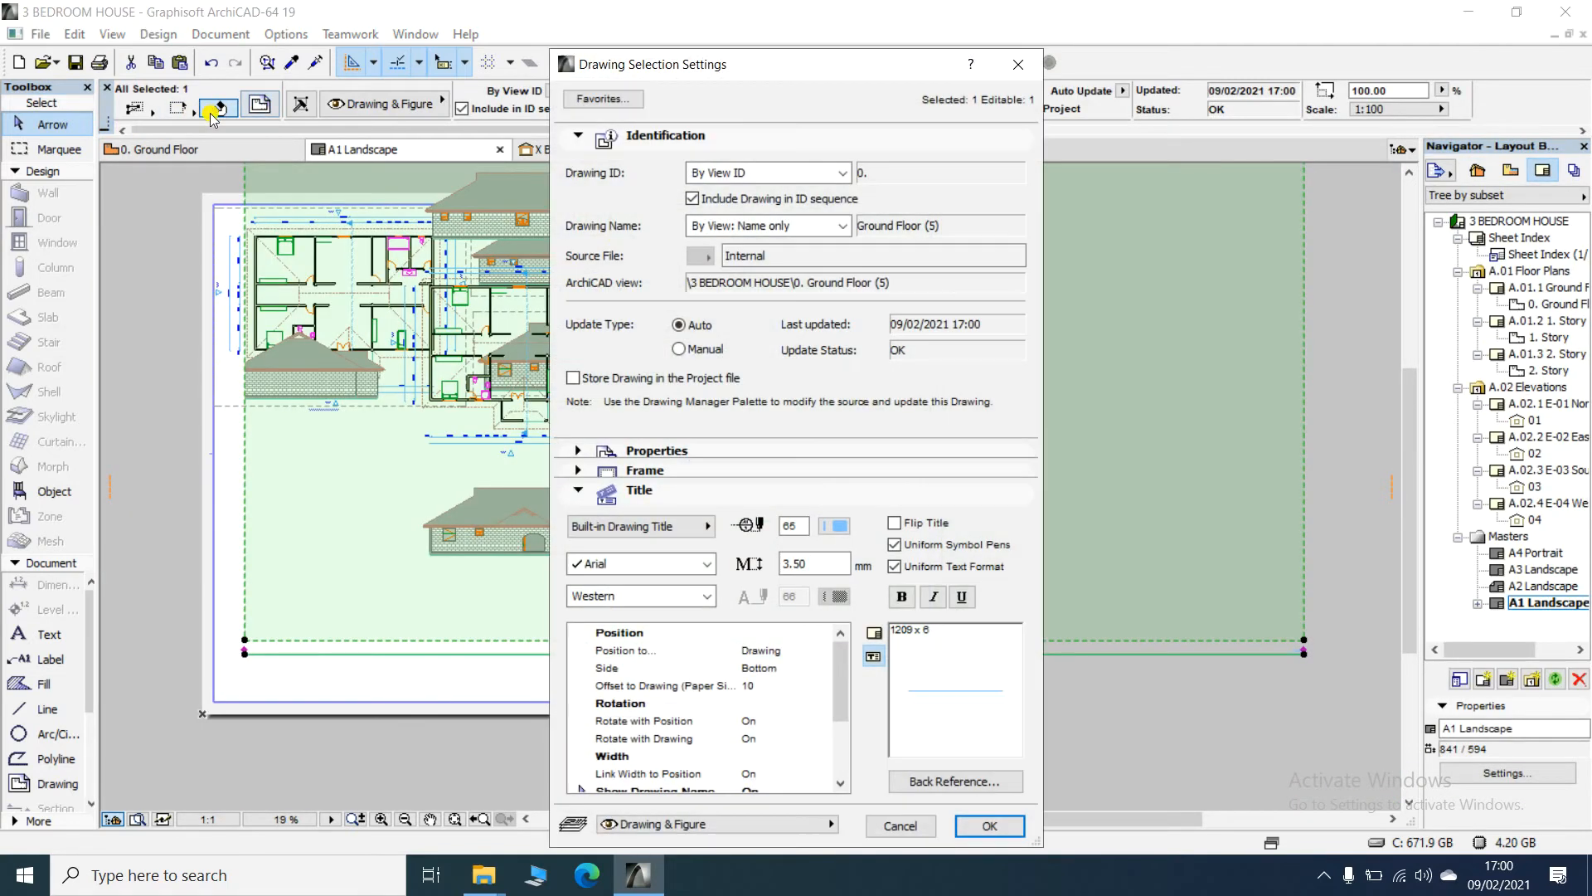
pyautogui.click(656, 524)
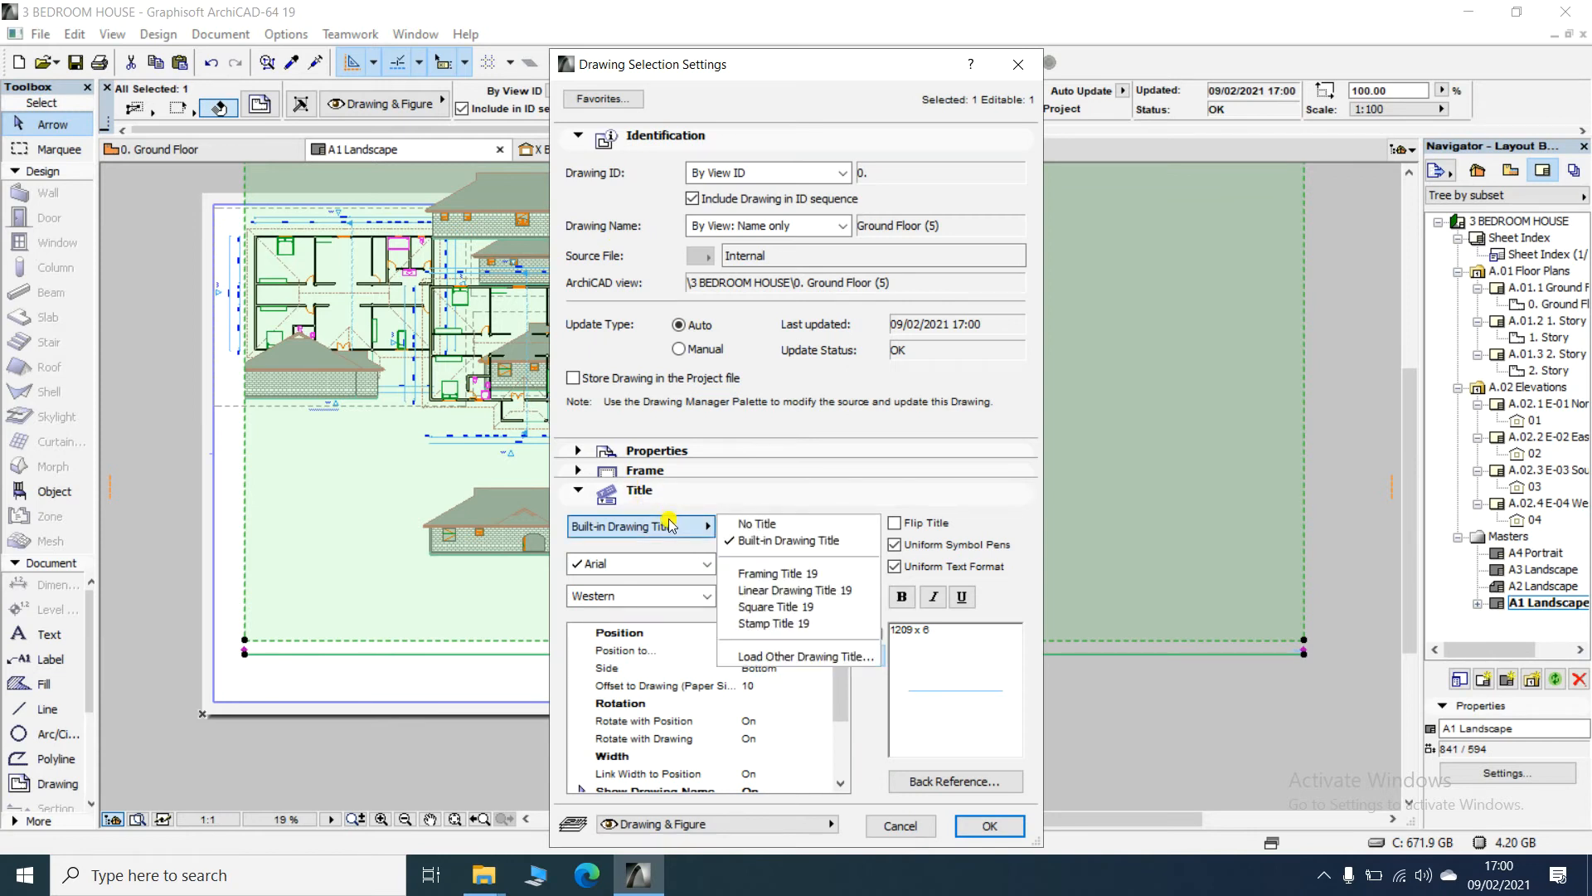
pyautogui.click(689, 523)
pyautogui.click(979, 824)
pyautogui.scroll(-2, 704, 569)
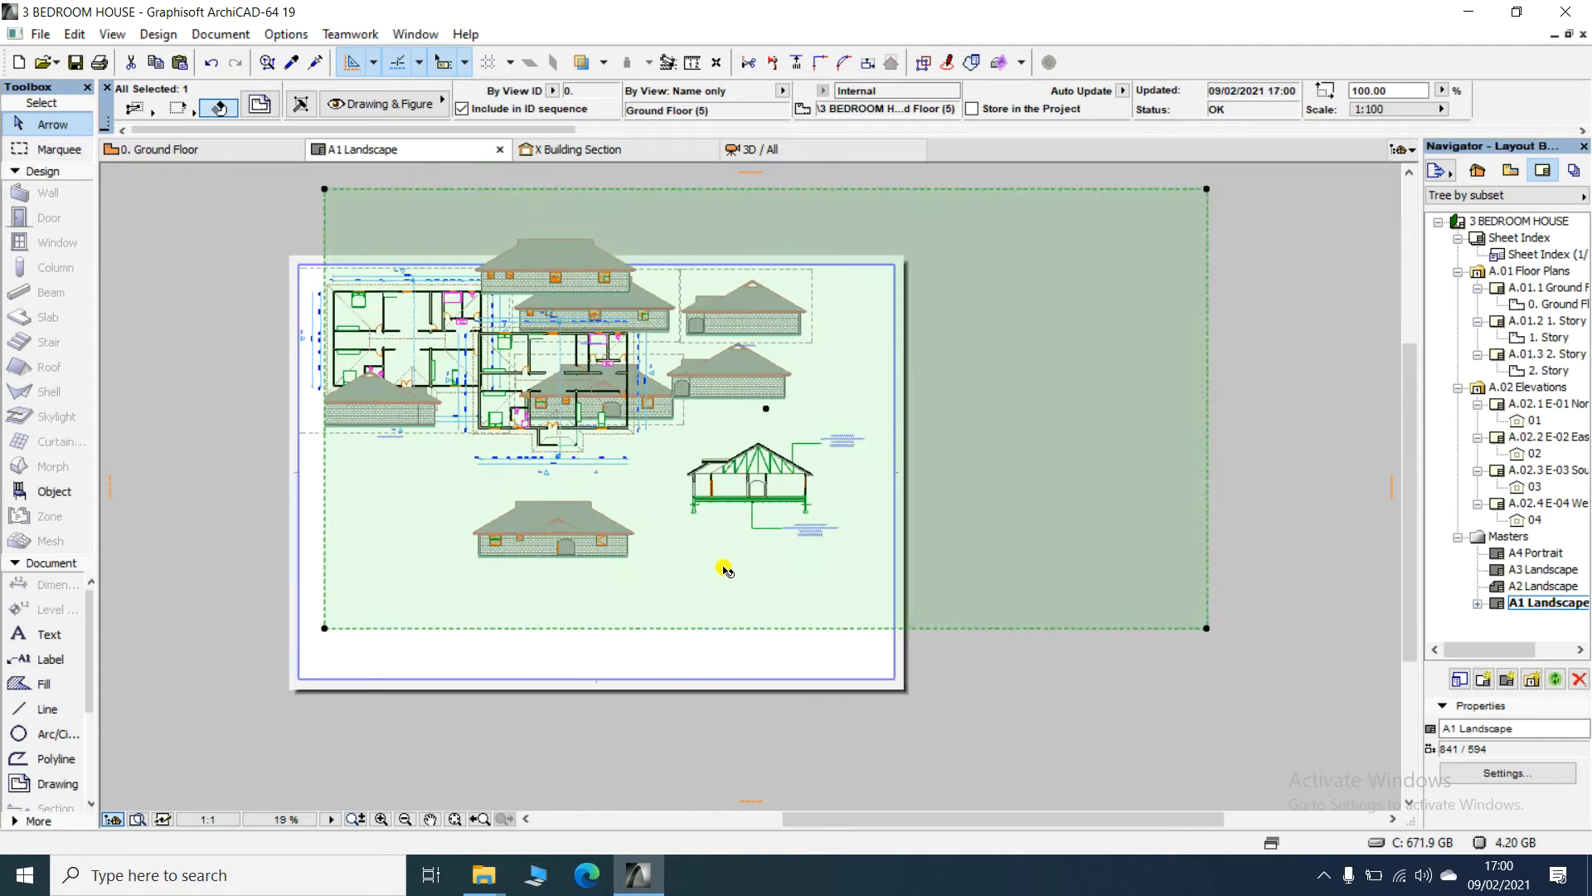
# - Narrow the new drawing's frame to the leftmost side elevation, extending it slightly past the left eave
pyautogui.click(1126, 253)
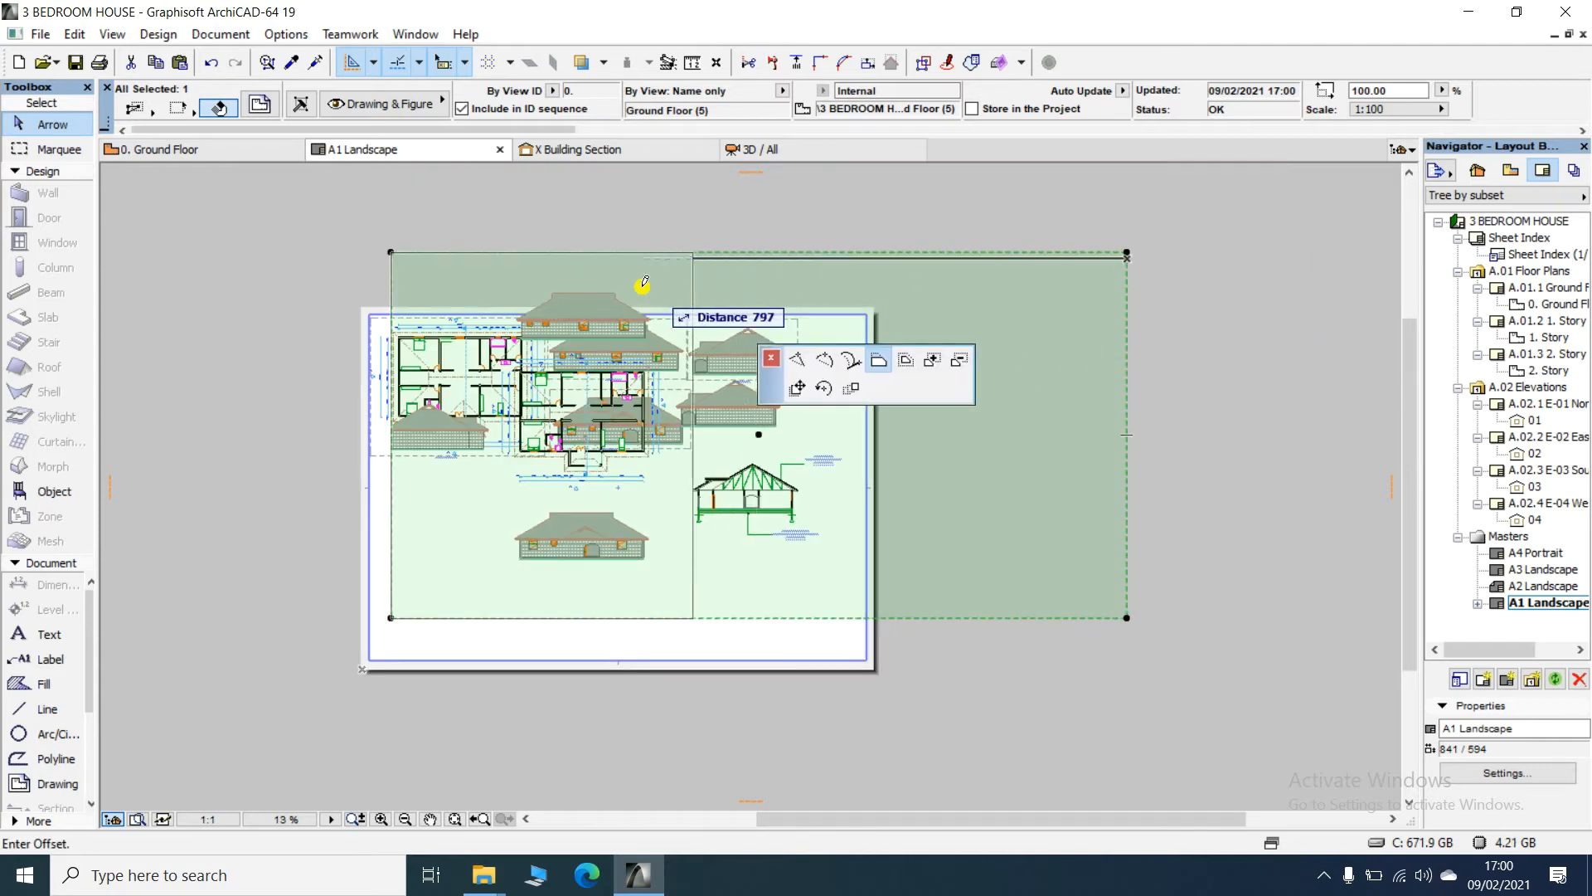
pyautogui.click(495, 314)
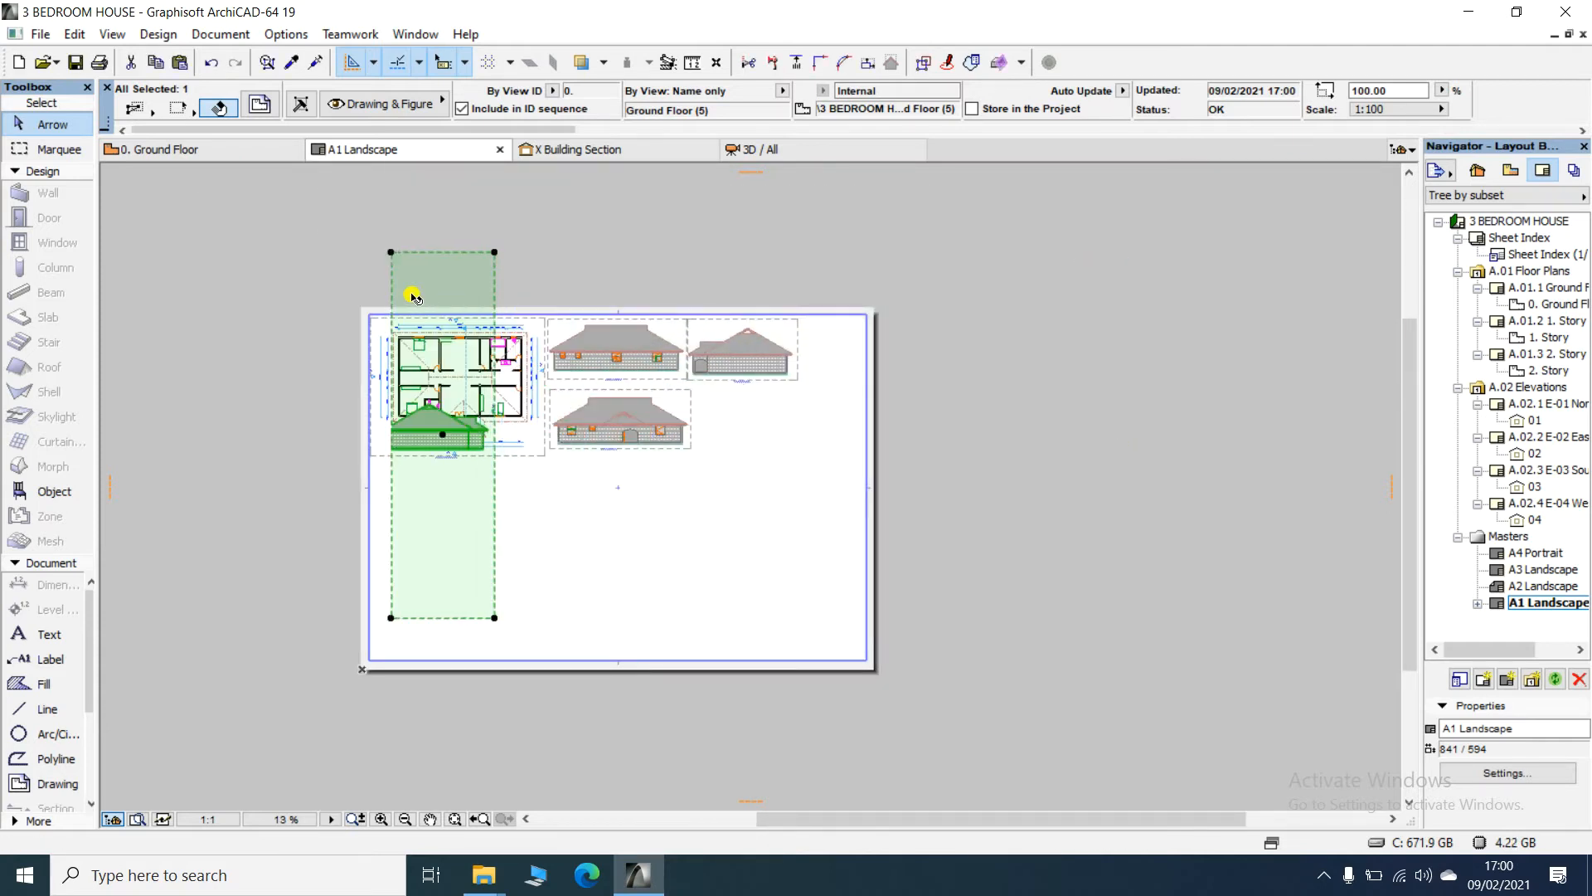
pyautogui.click(391, 251)
pyautogui.click(354, 238)
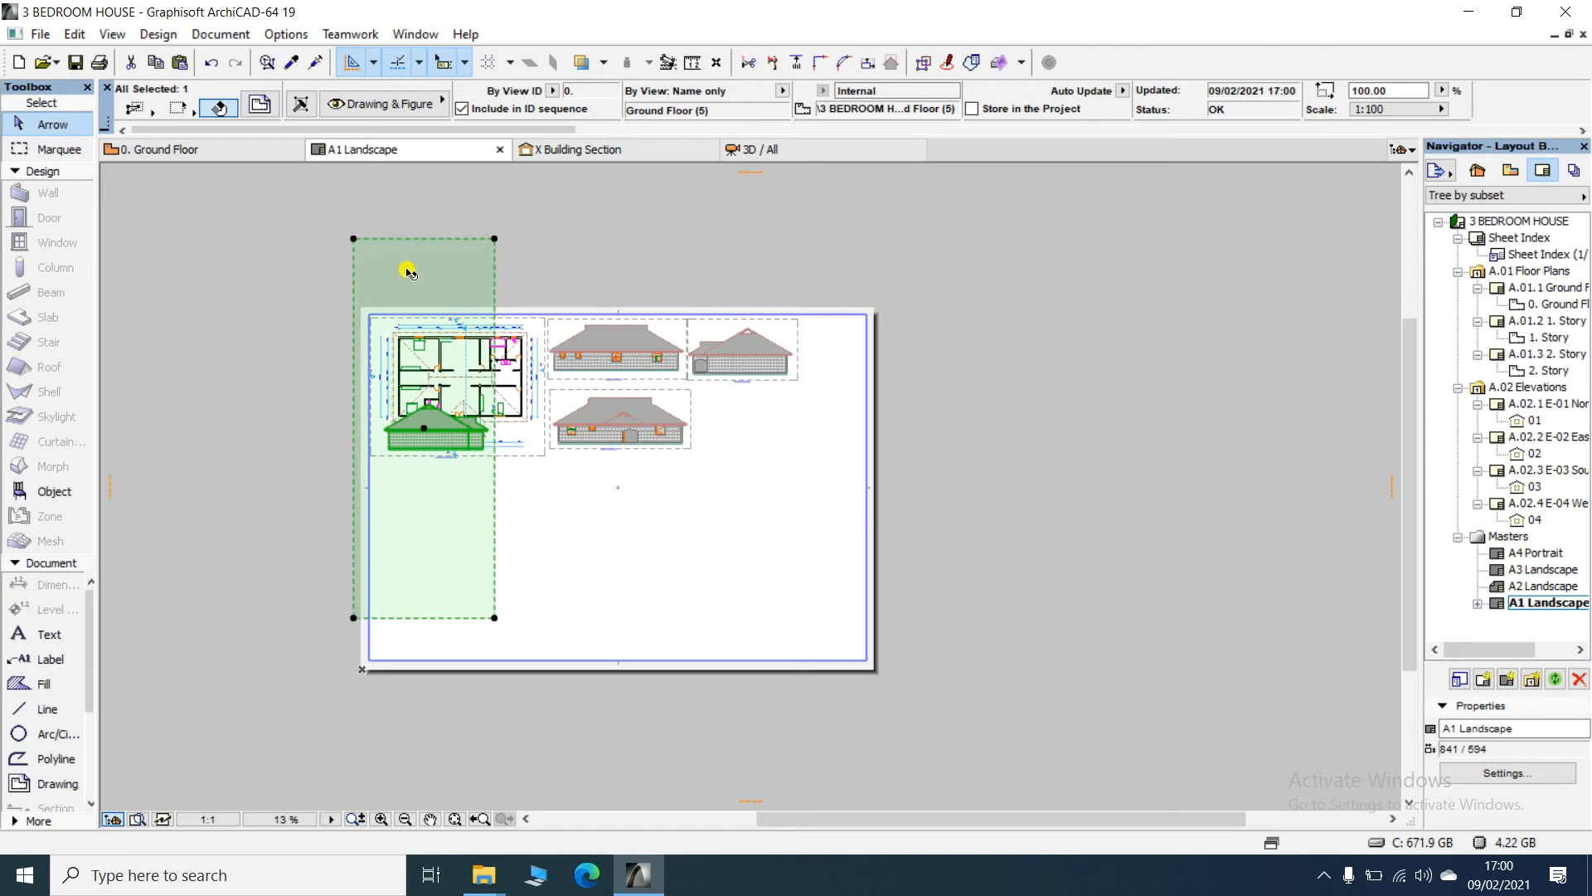
# - Crop the new drawing's frame above and below the side elevation and move it to the right of the entrance elevation
pyautogui.click(495, 239)
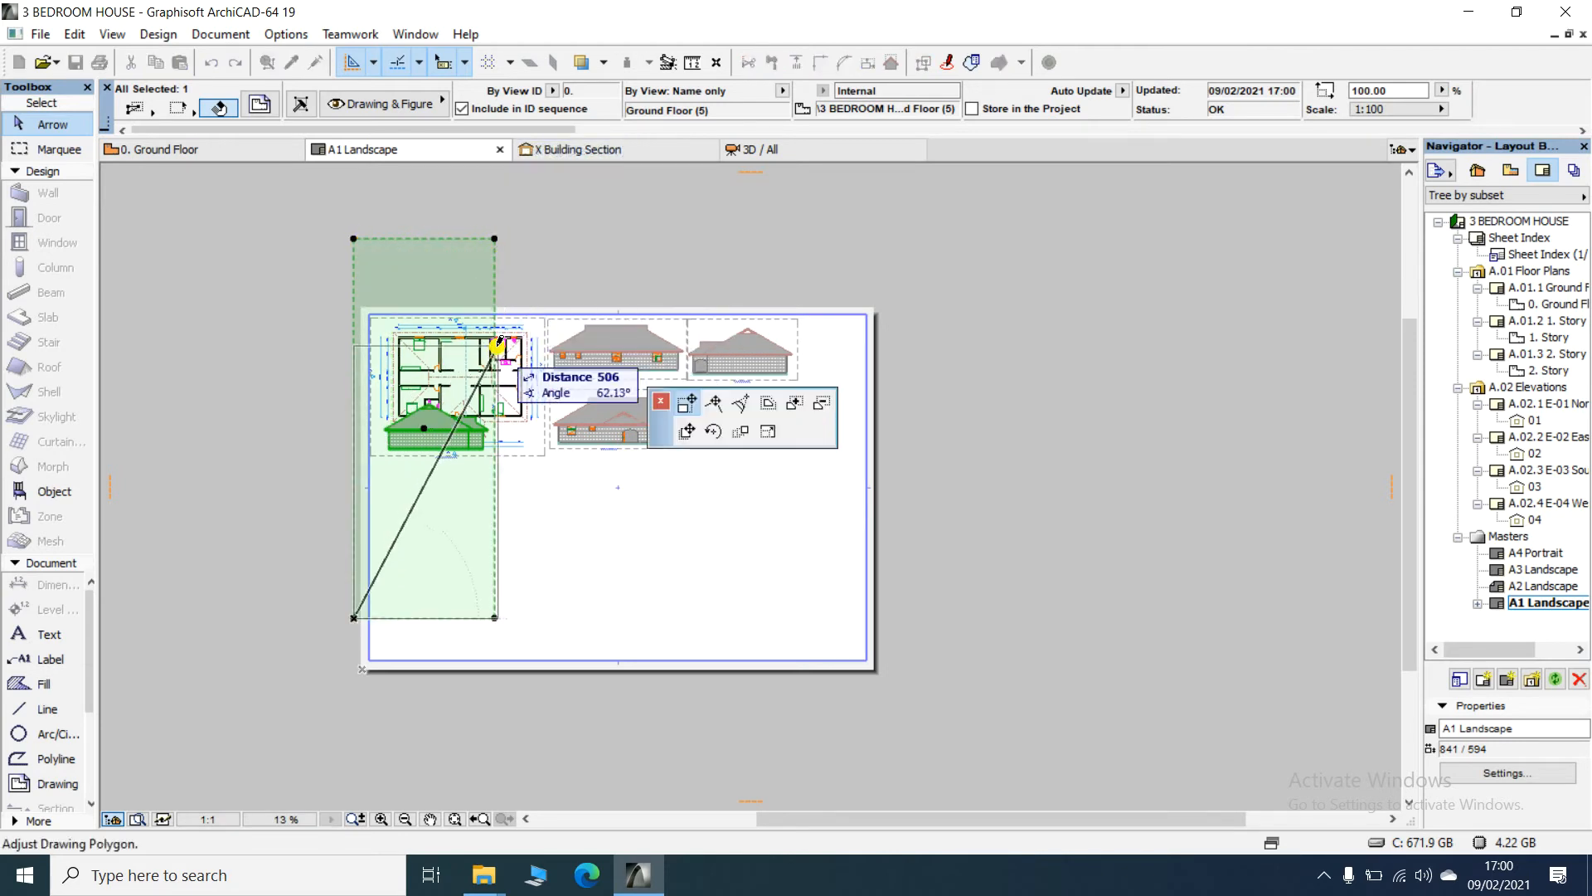
pyautogui.click(485, 393)
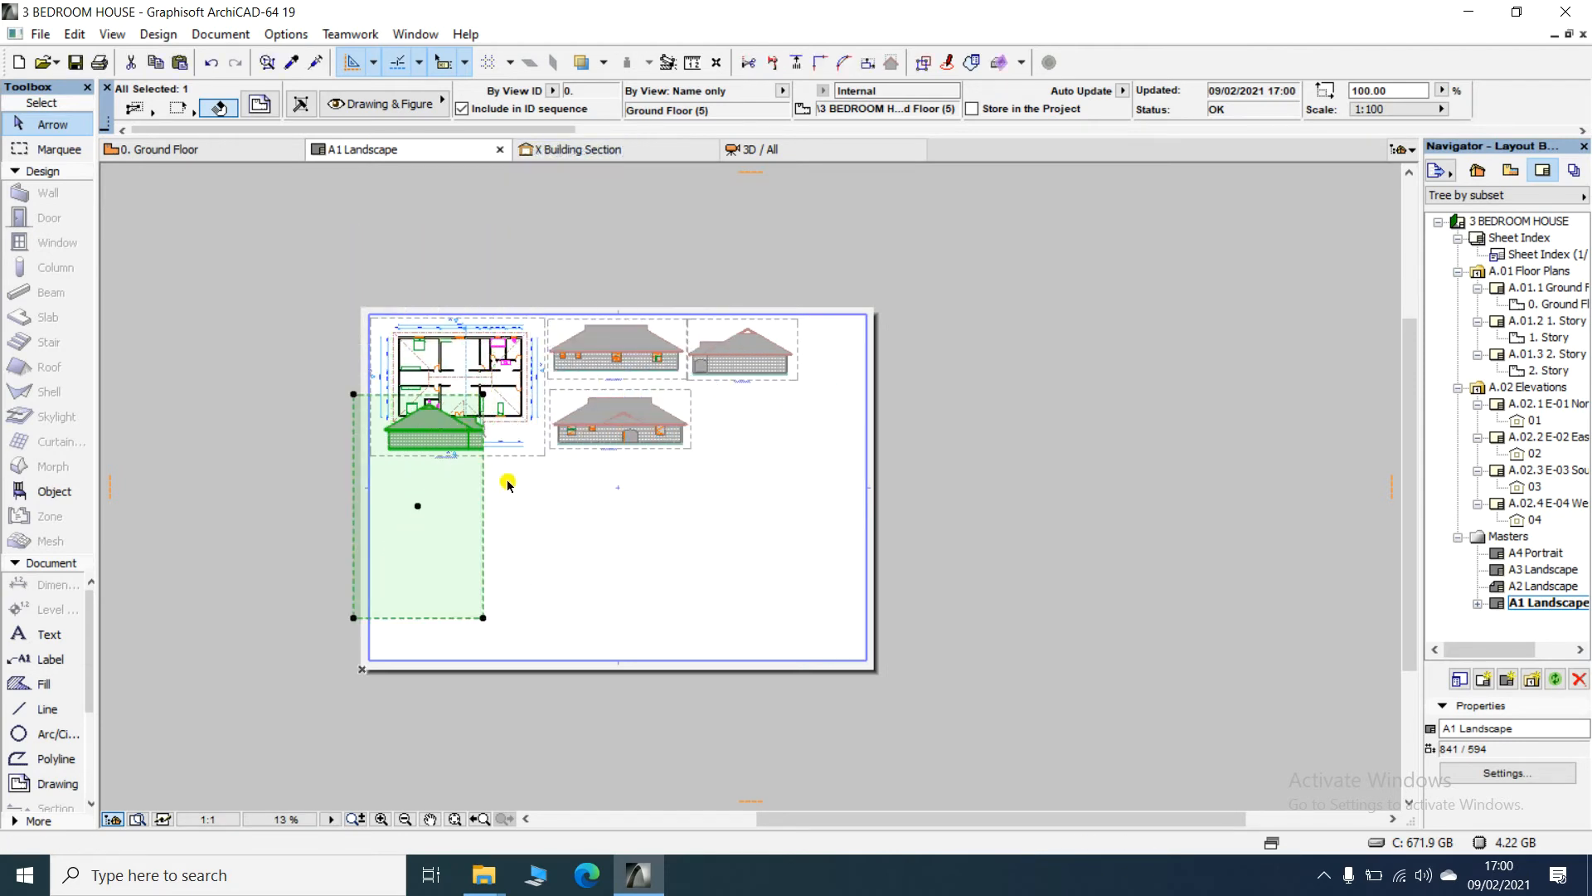
pyautogui.click(483, 394)
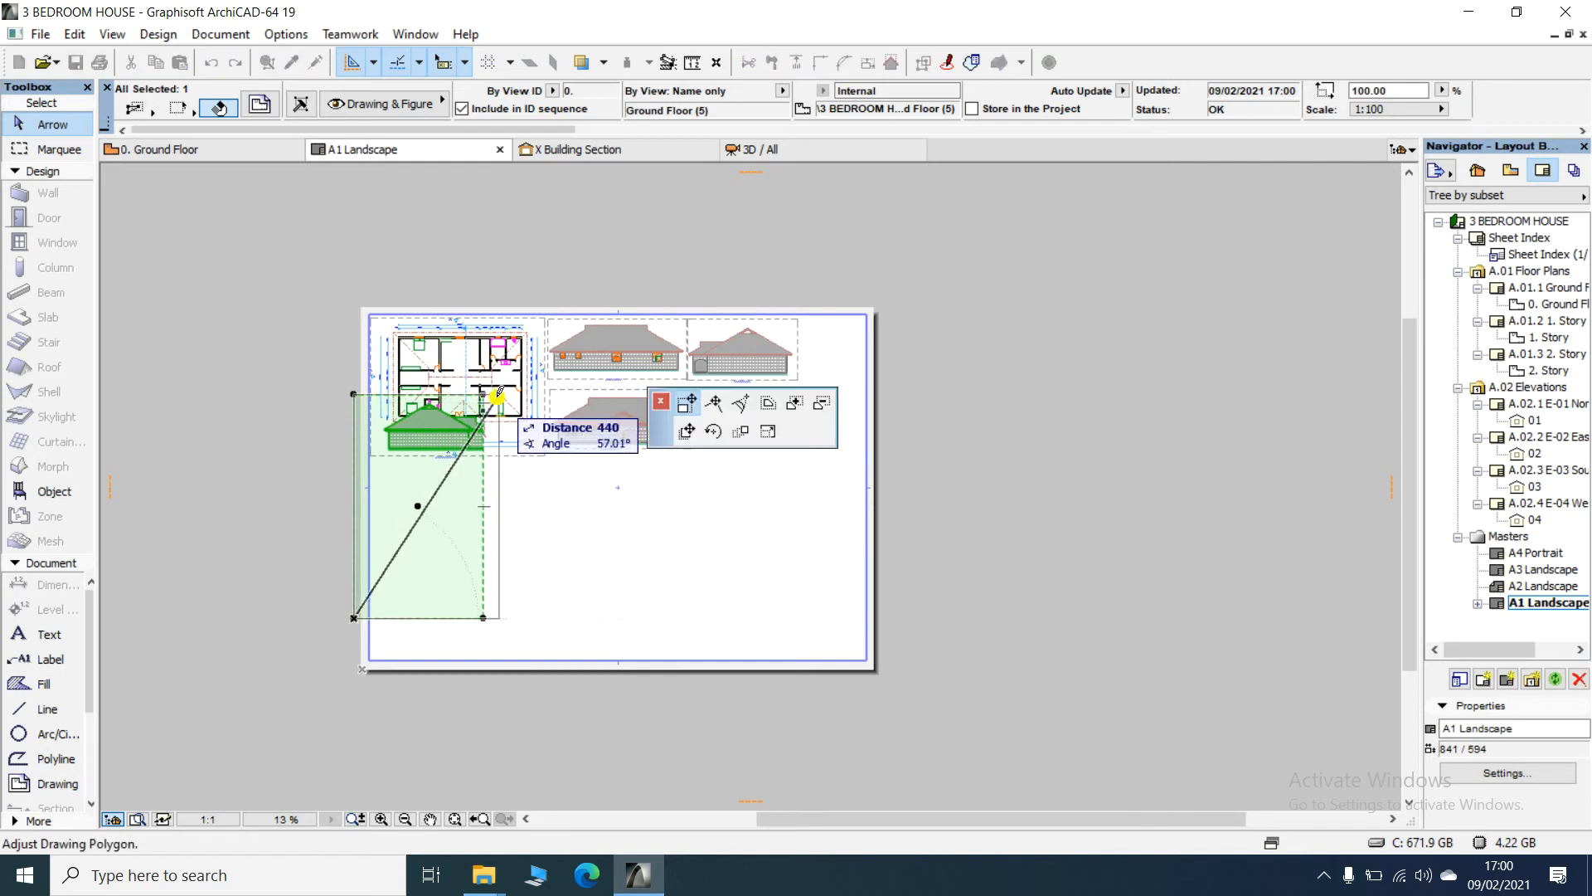
pyautogui.click(499, 393)
pyautogui.click(500, 618)
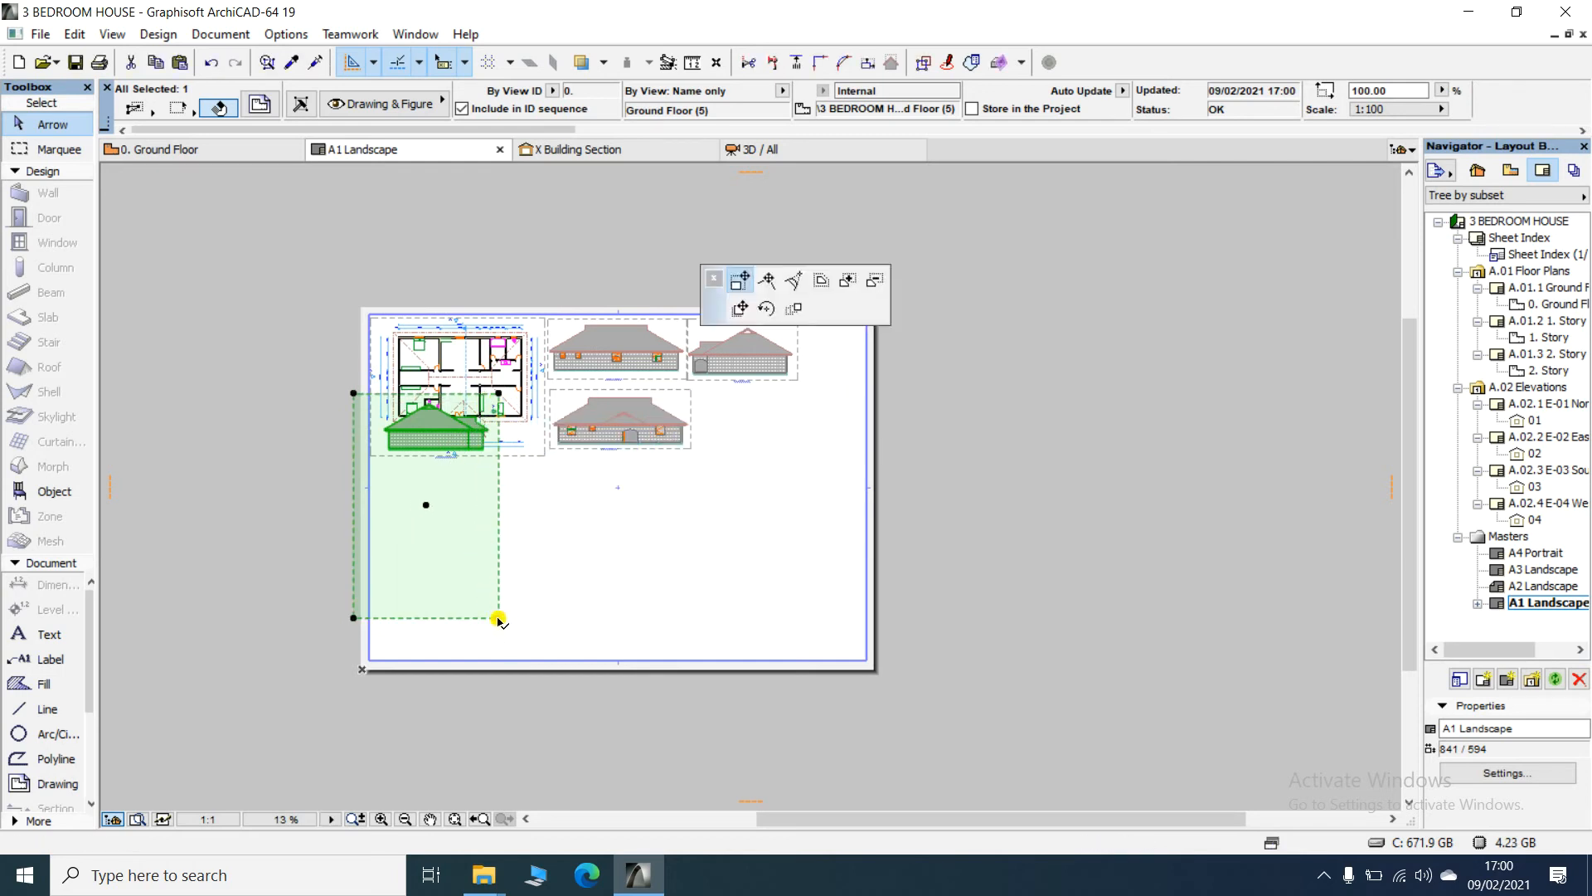
pyautogui.click(496, 470)
pyautogui.click(426, 433)
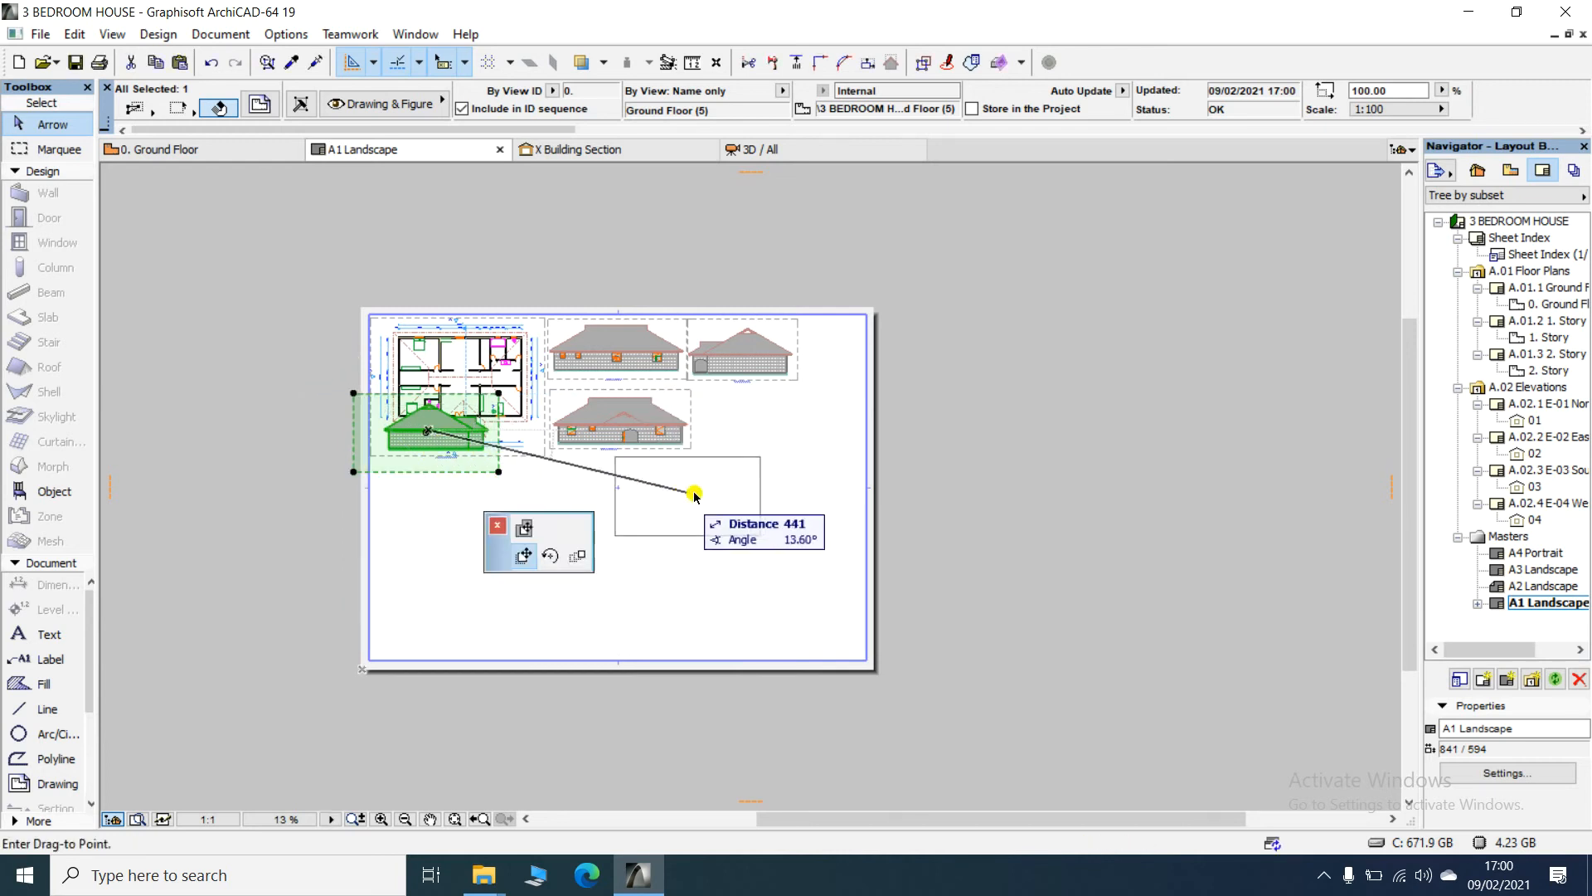
pyautogui.click(766, 425)
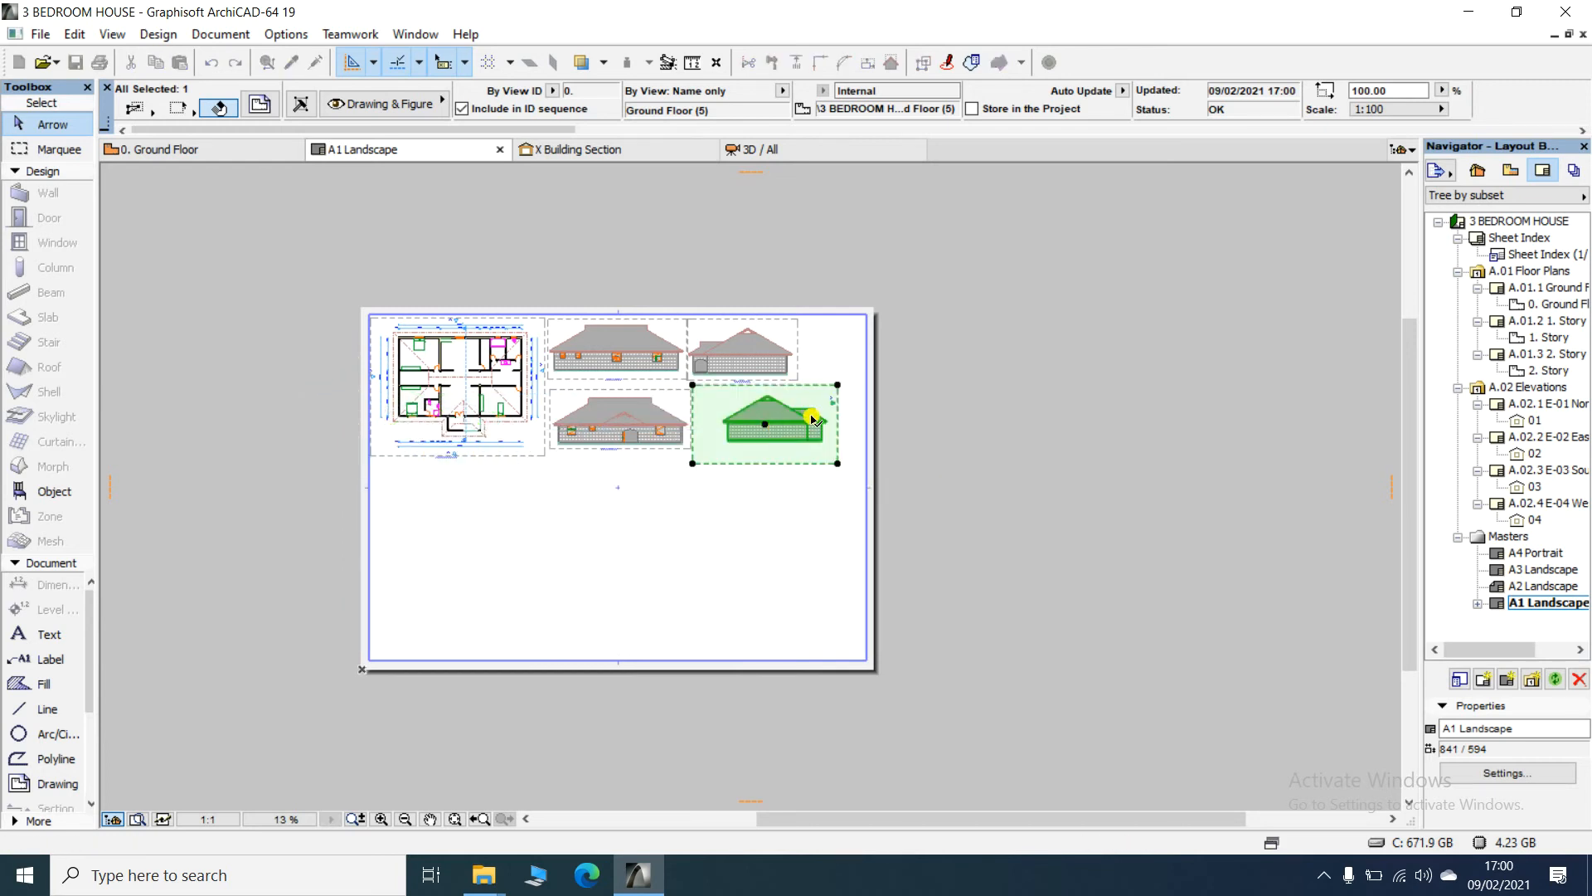
# - Tighten the moved side elevation's frame around the house on all four sides
pyautogui.scroll(3, 808, 419)
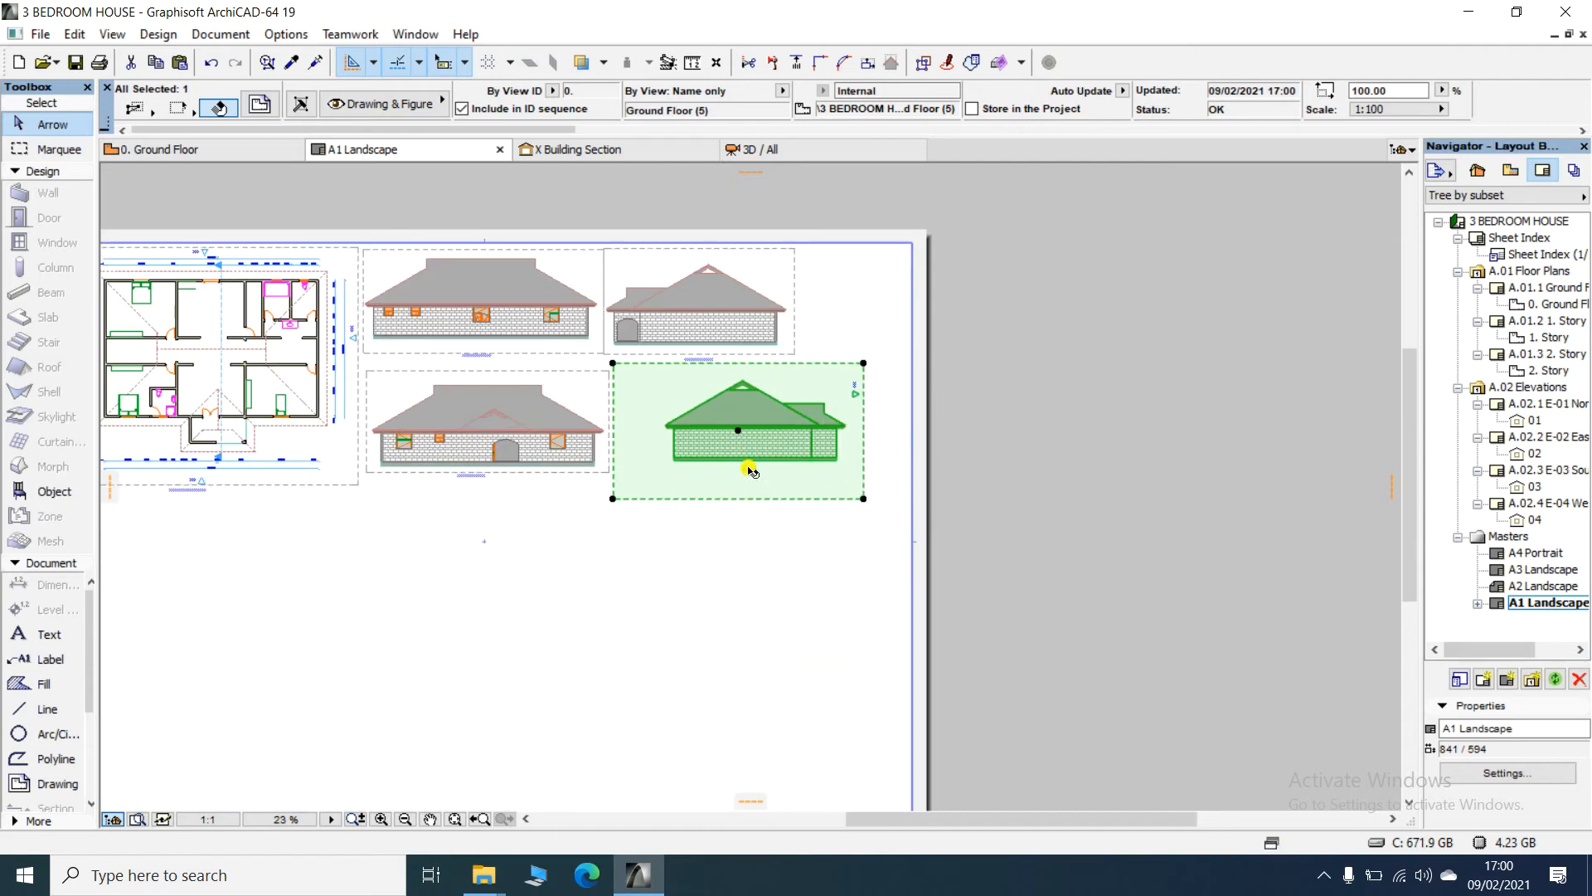
pyautogui.click(864, 499)
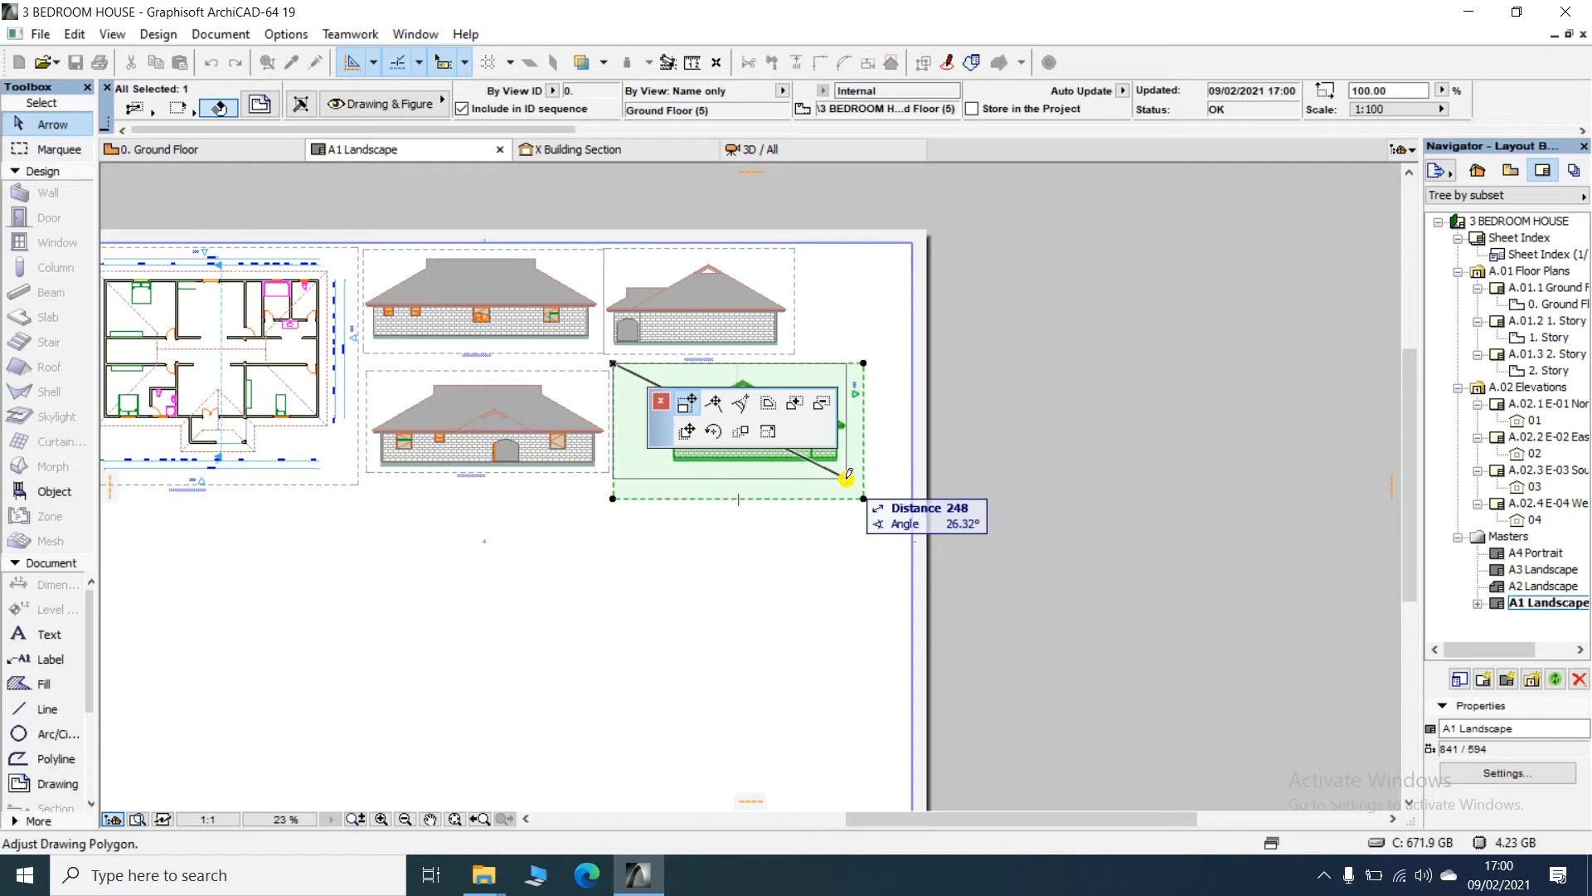
pyautogui.click(848, 480)
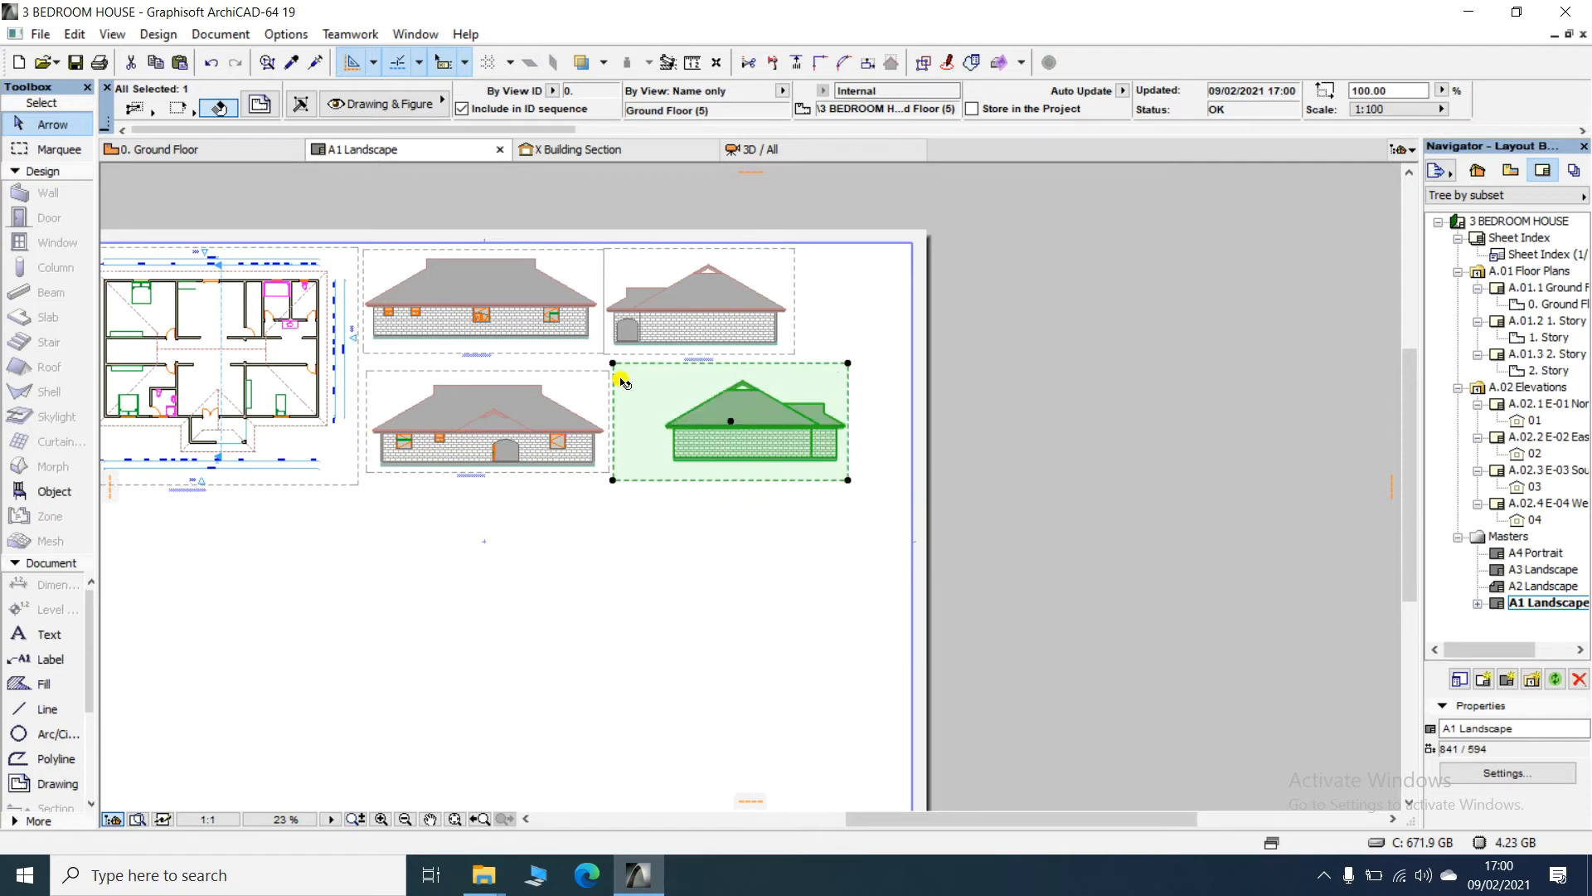
pyautogui.click(612, 369)
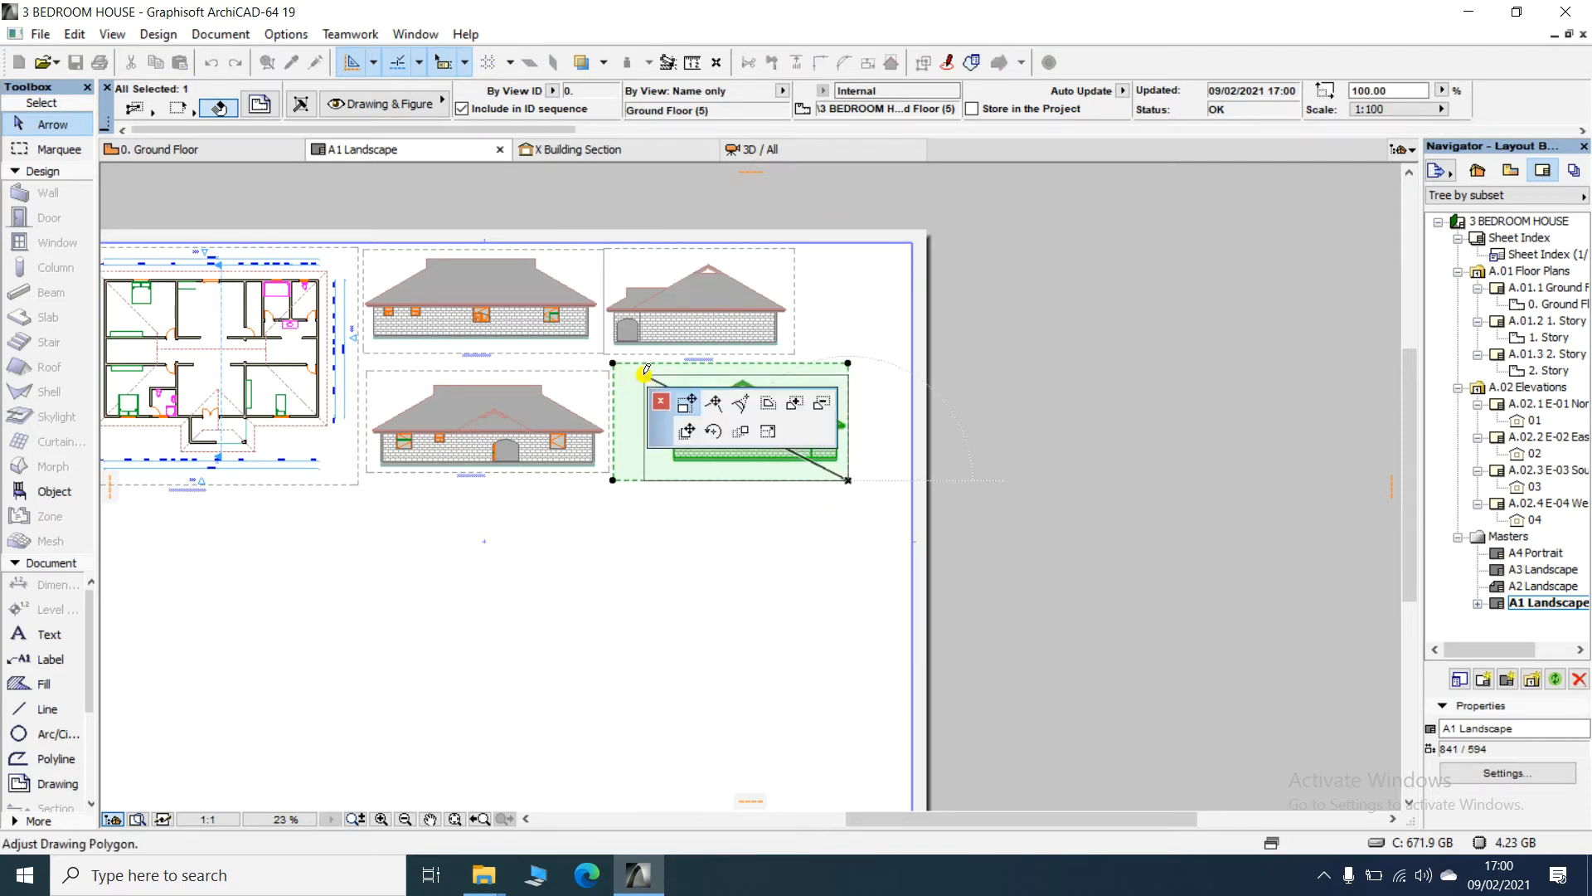
pyautogui.click(643, 374)
# - Shift the cropped side elevation slightly left and up so it lines up beside the entrance elevation
pyautogui.hotkey('ctrl', 'd')
pyautogui.click(758, 430)
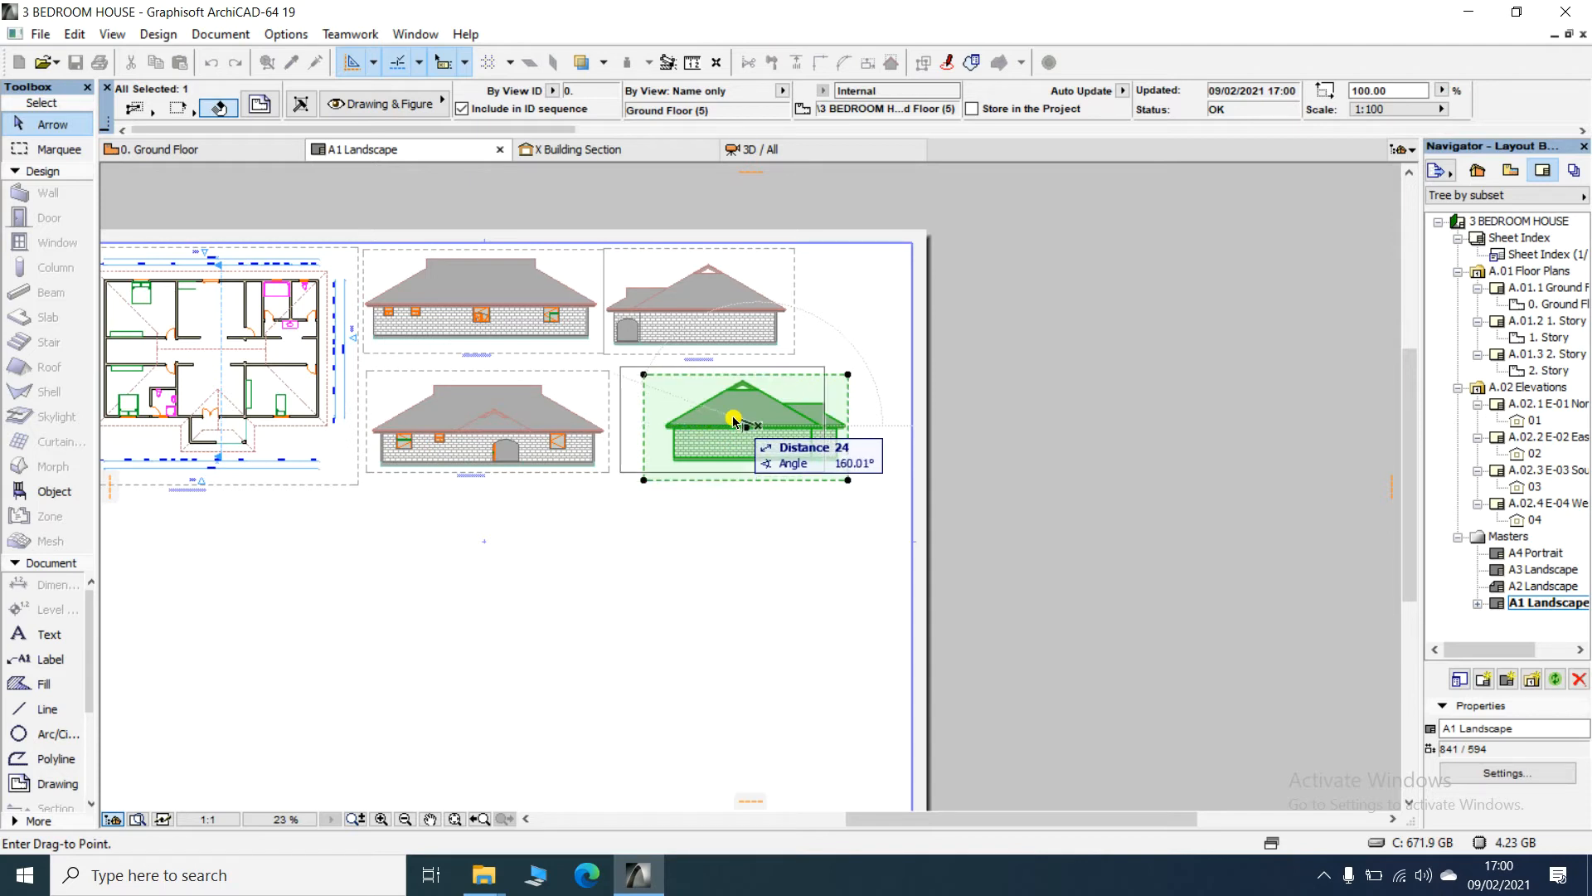
pyautogui.click(736, 421)
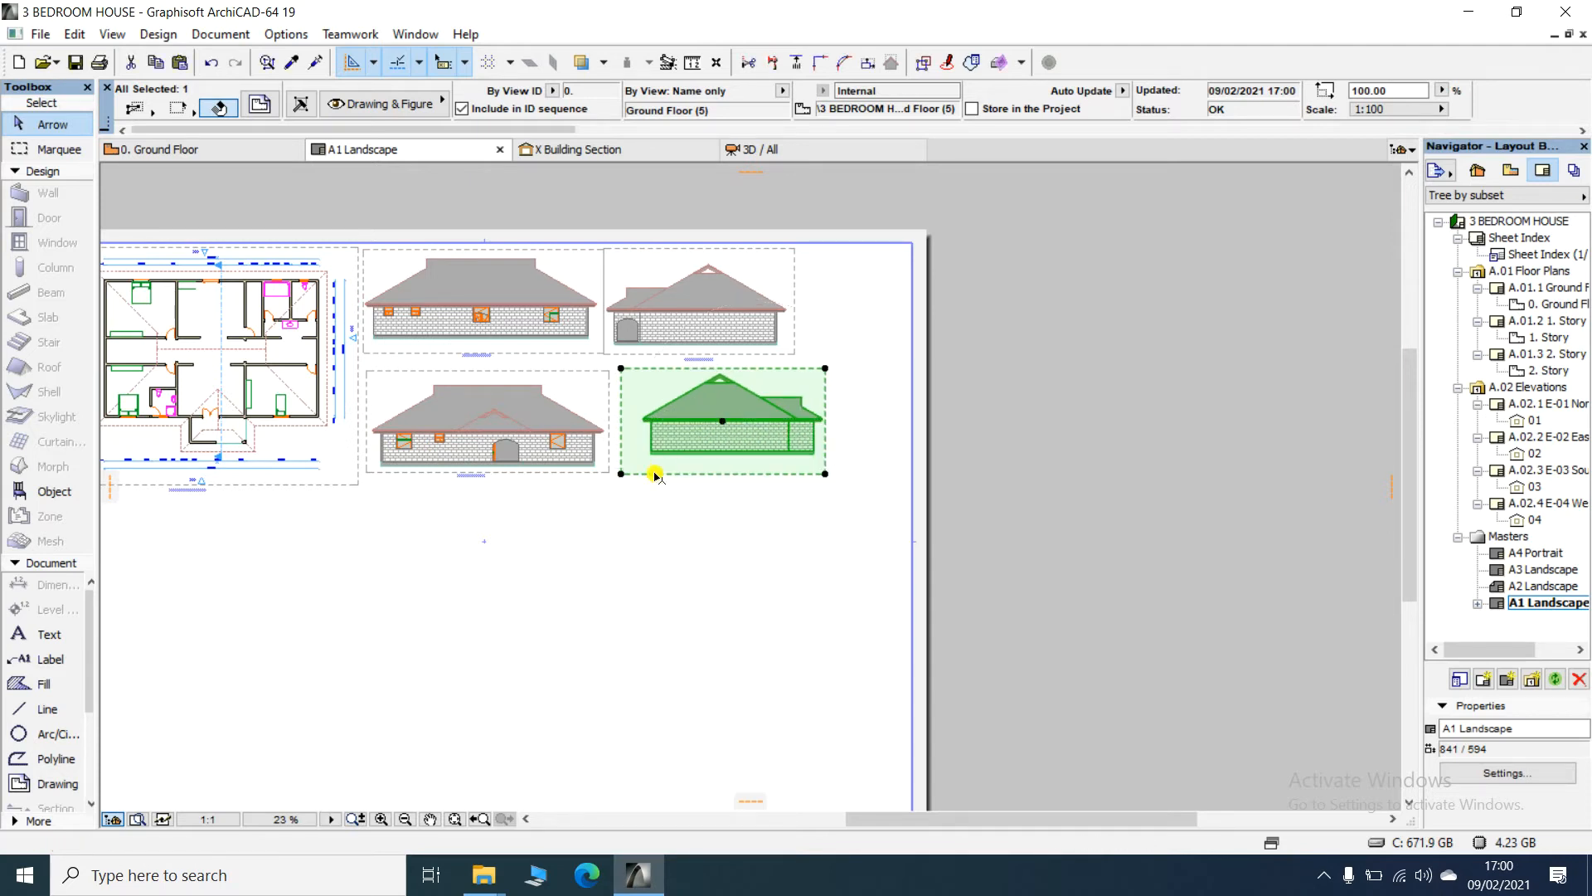
pyautogui.click(632, 537)
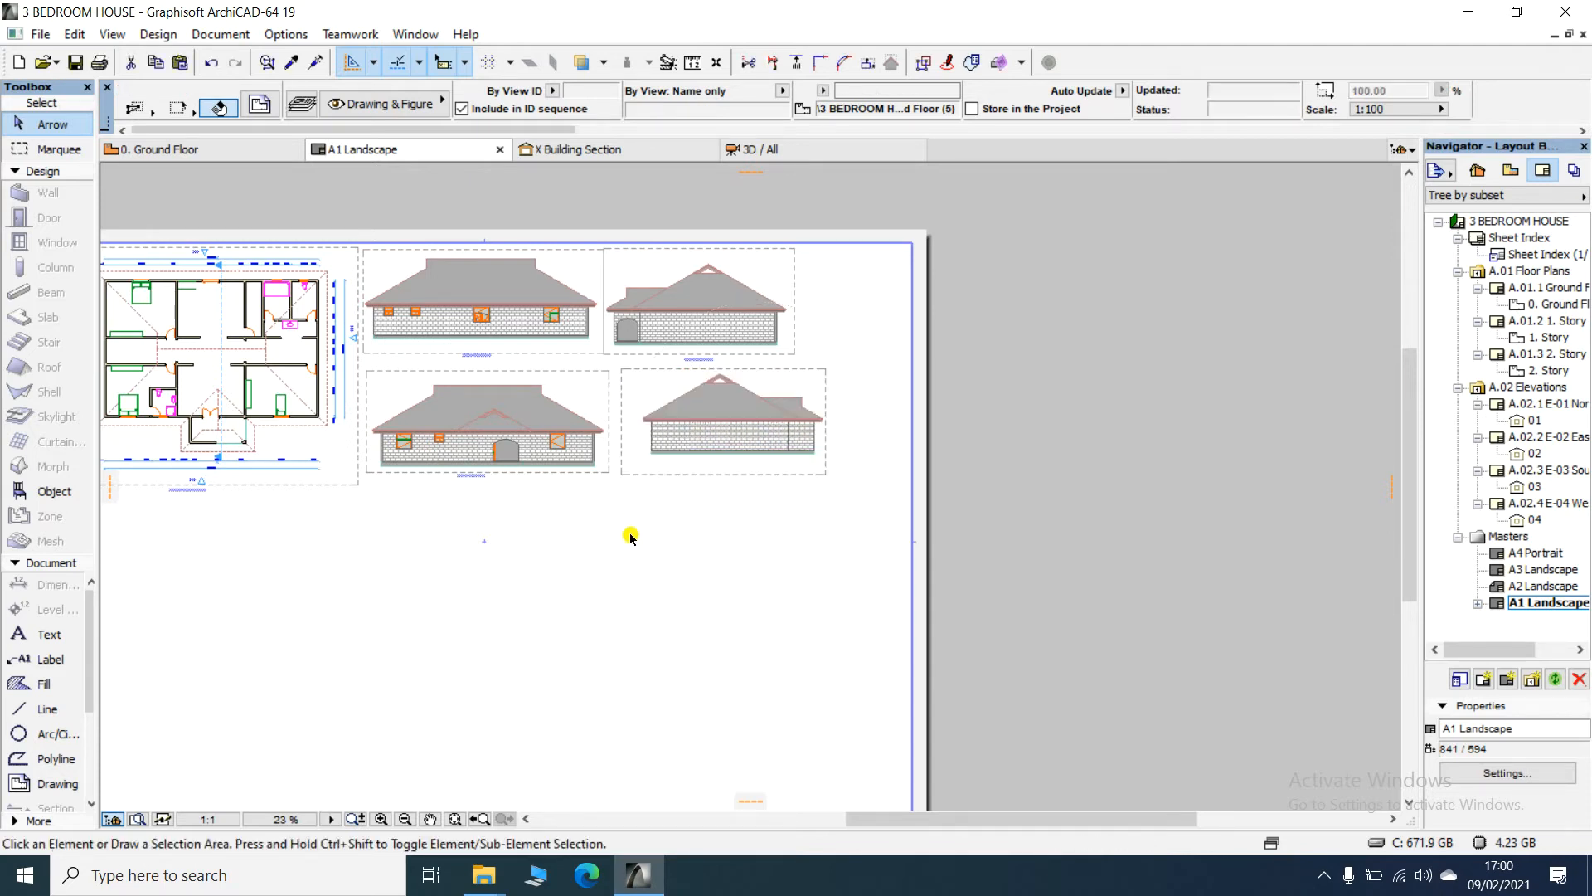
# - Add a text block reading "ELEVATION 4" below the newly placed side elevation's frame
pyautogui.click(32, 635)
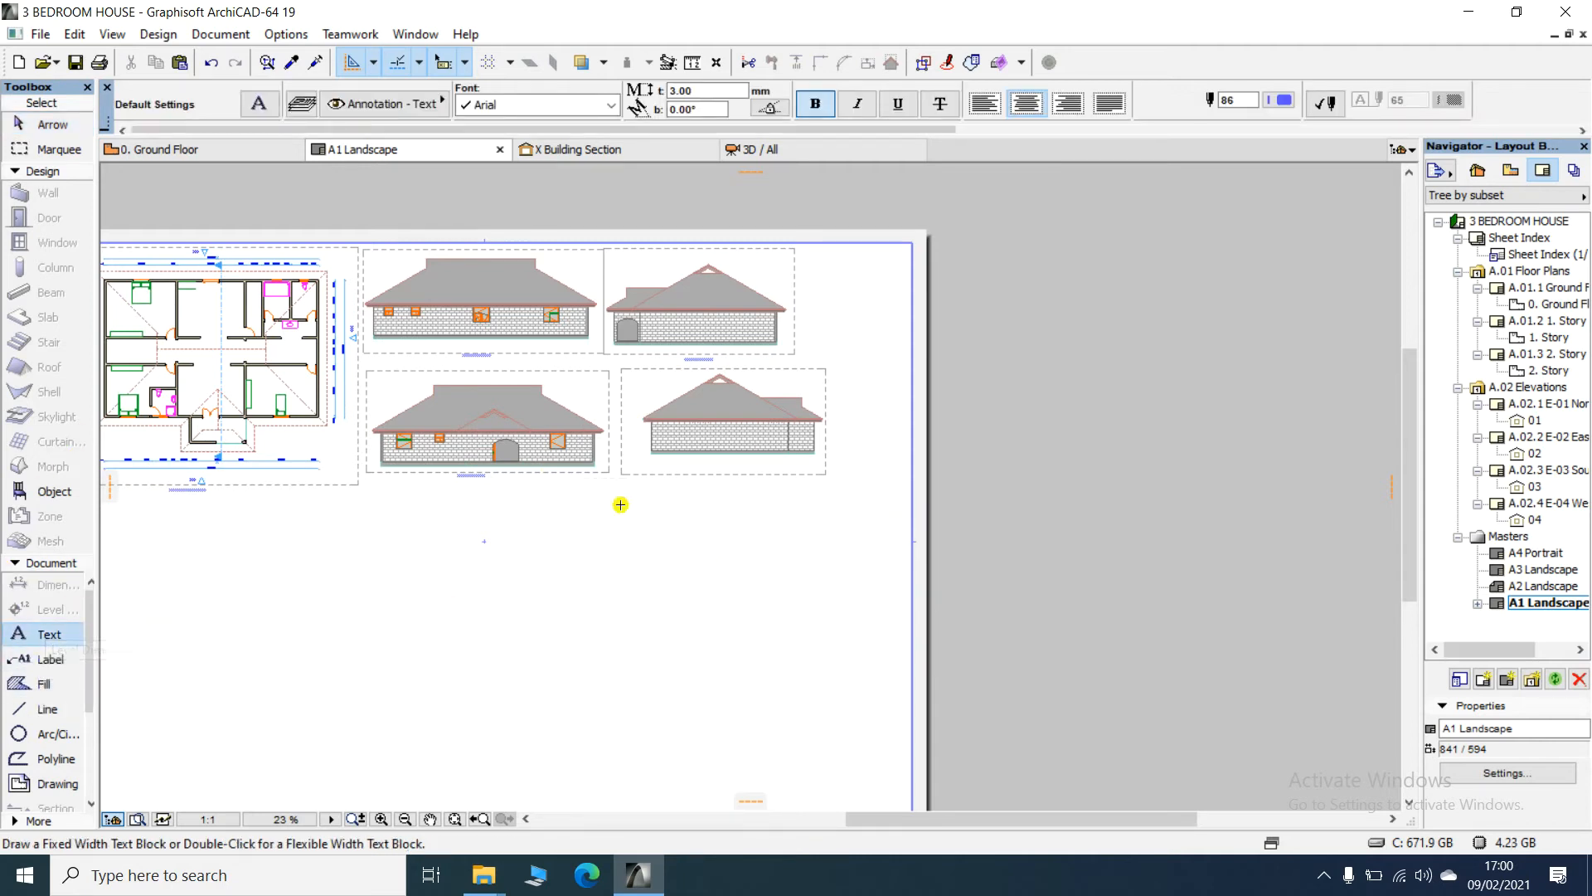
pyautogui.click(652, 492)
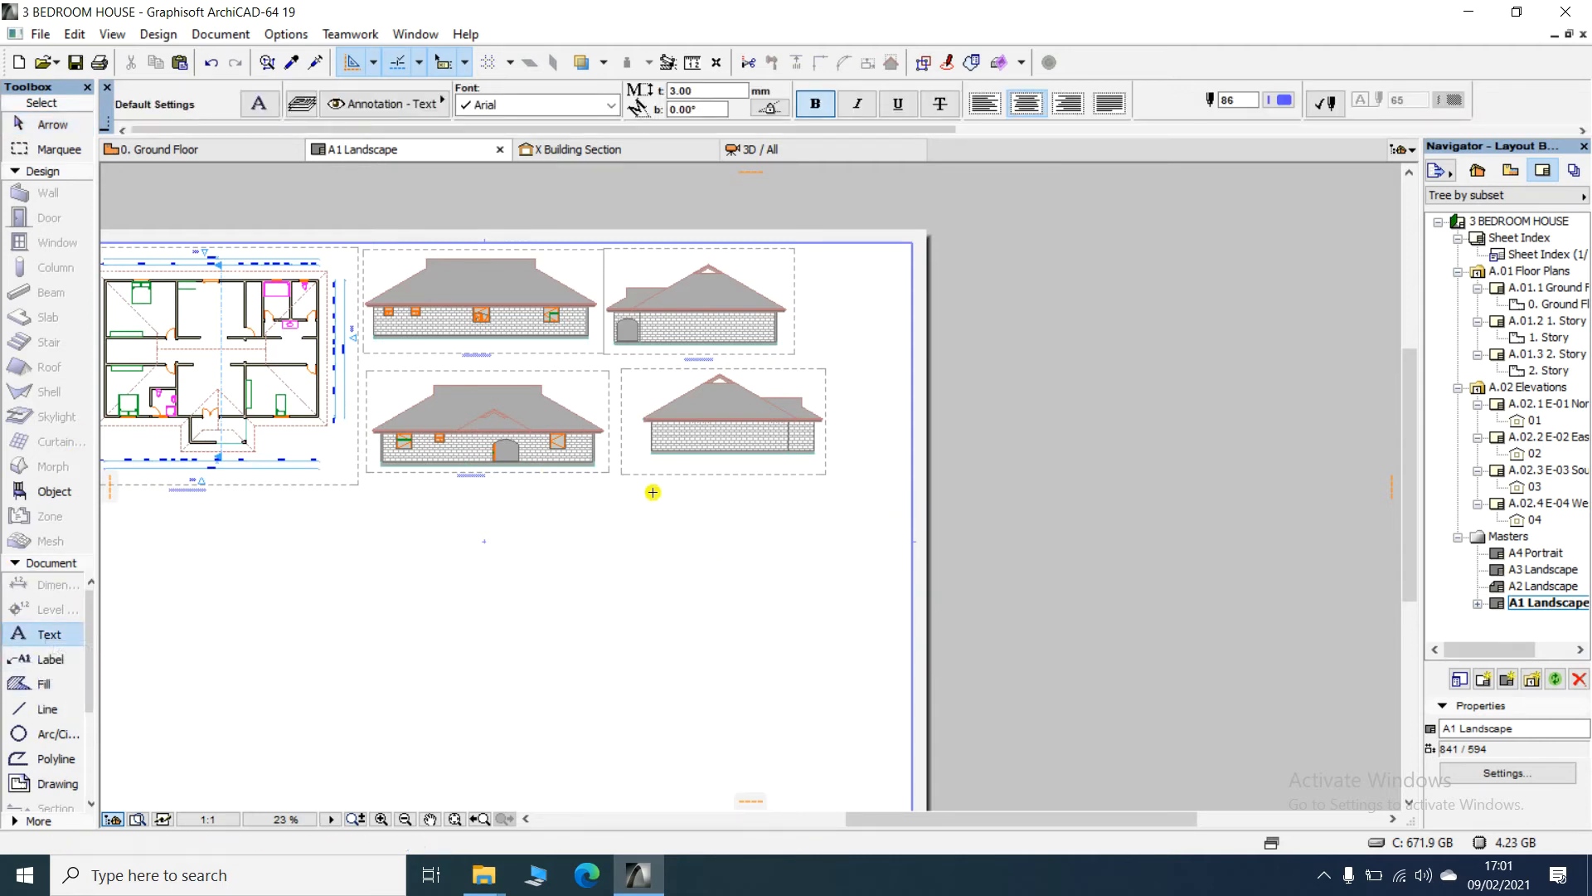
pyautogui.click(786, 522)
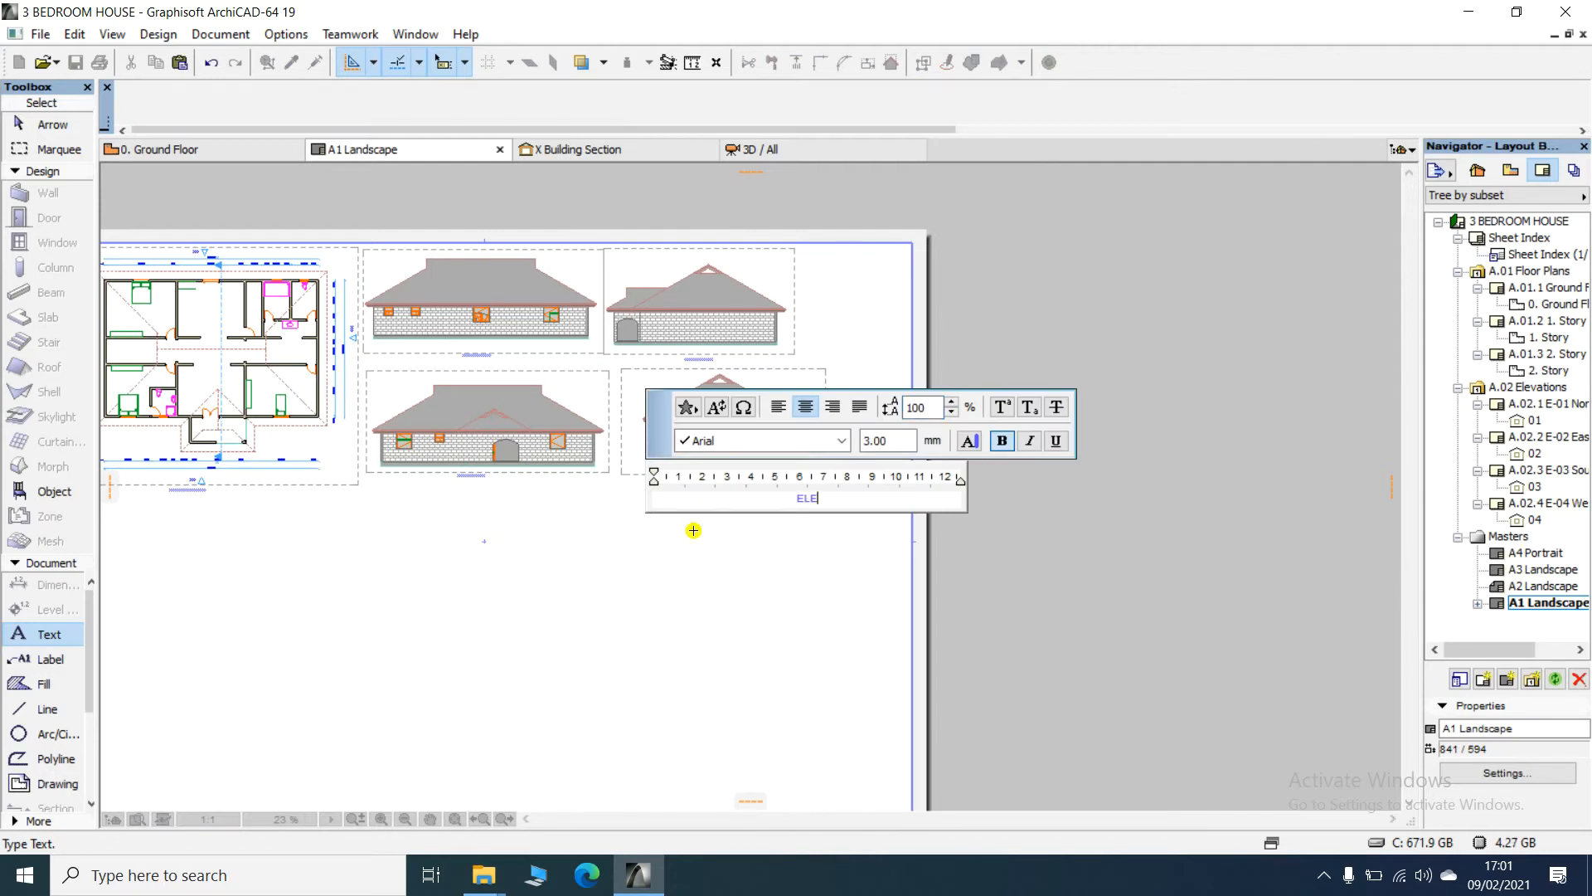
pyautogui.write('ELEVATION 4')
pyautogui.click(698, 621)
# - Move the "ELEVATION 4" label straight up so it sits just beneath the elevation's frame
pyautogui.scroll(2, 656, 499)
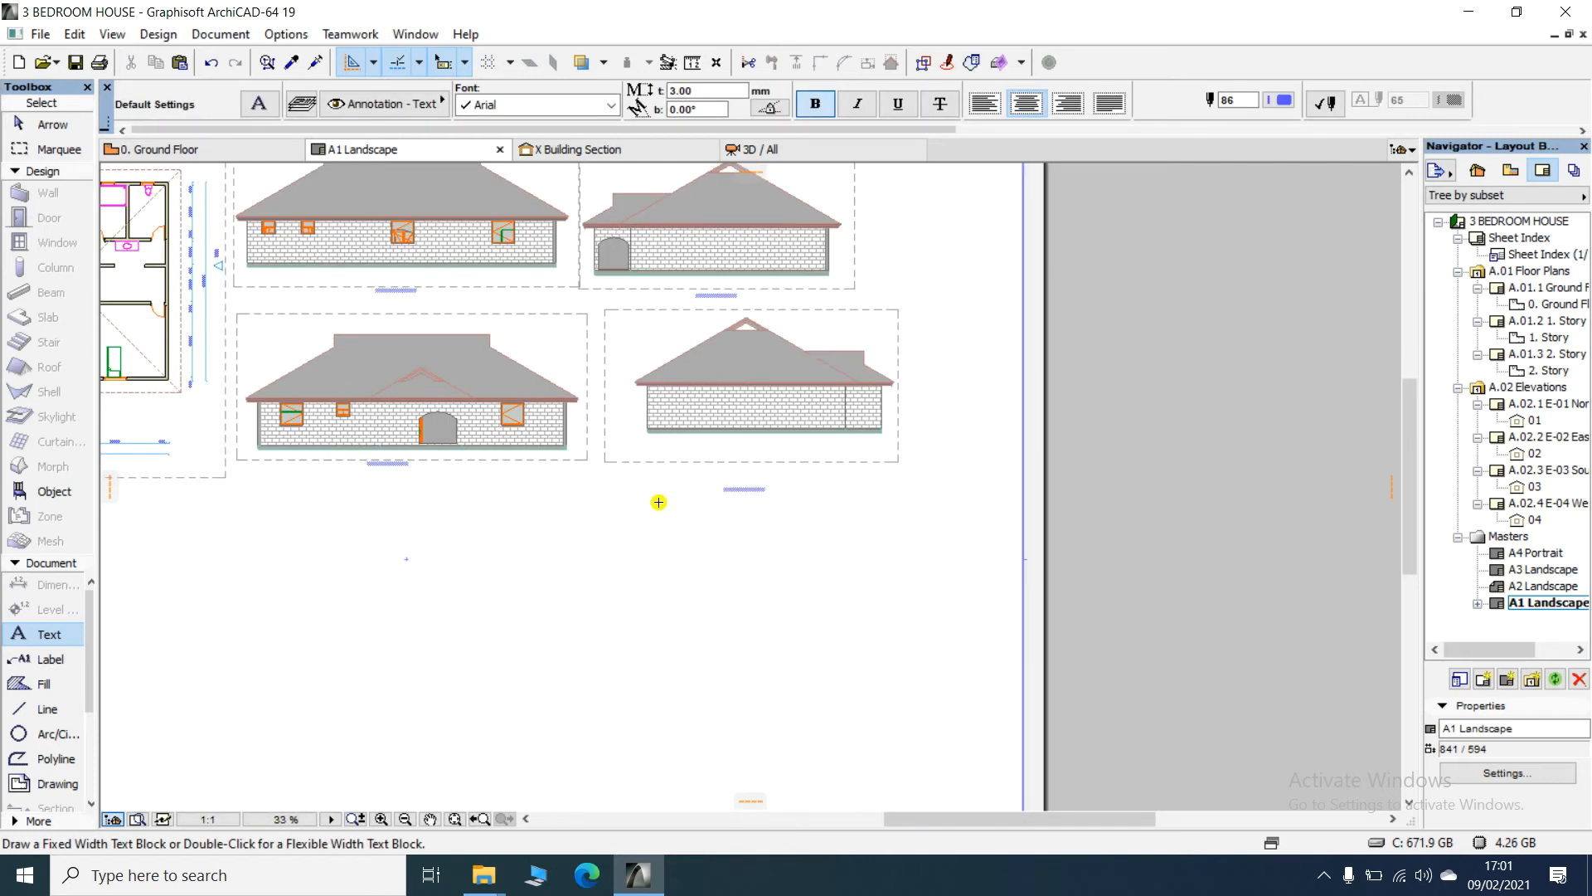
pyautogui.scroll(4, 761, 506)
pyautogui.click(741, 495)
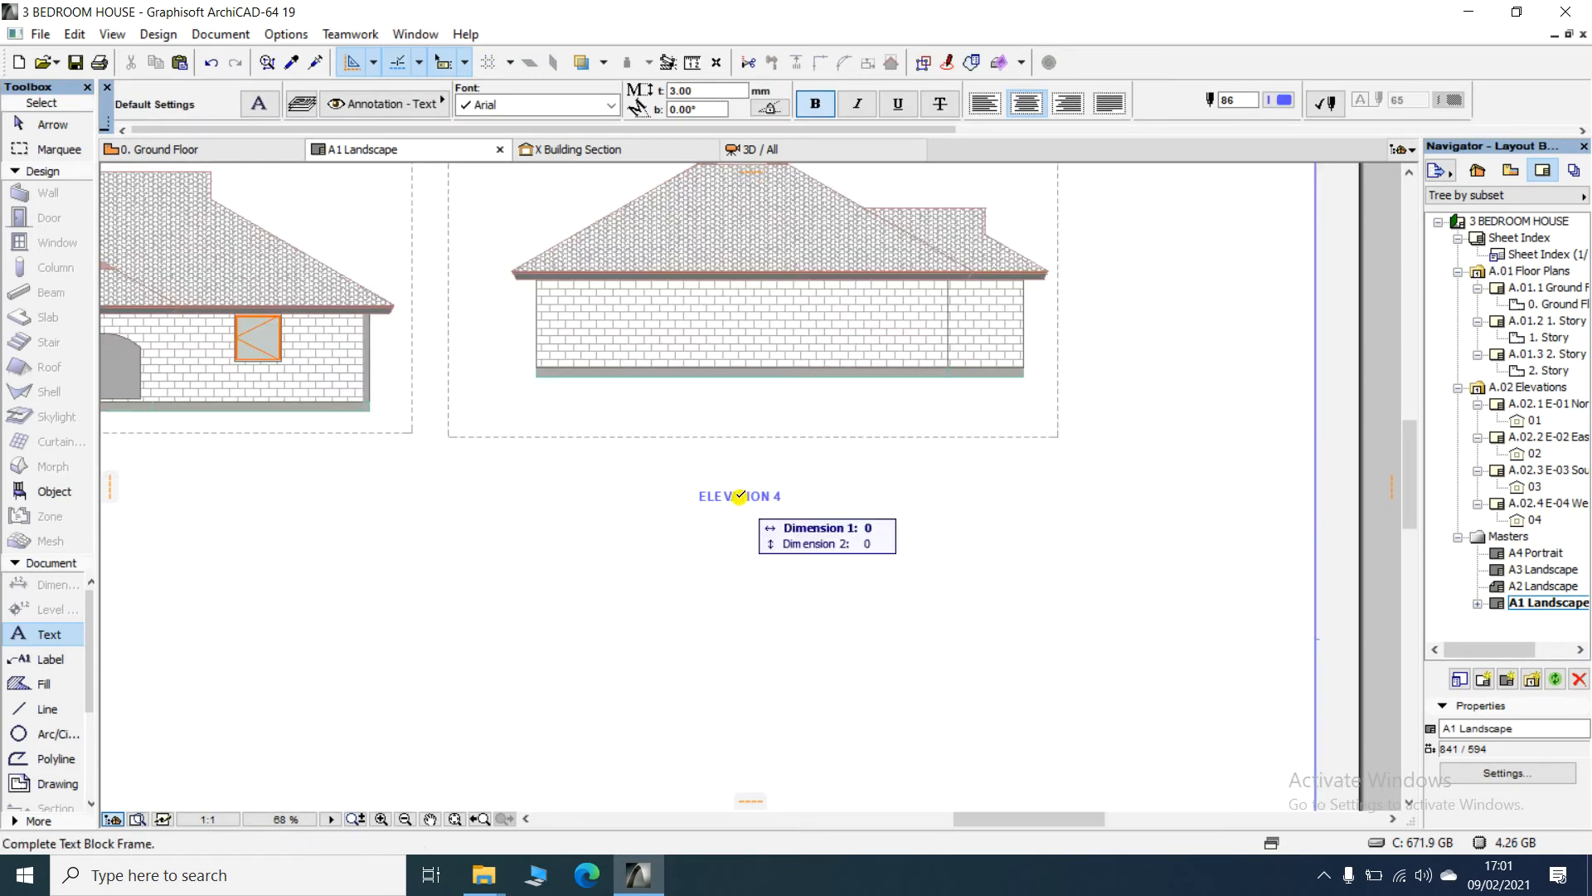
pyautogui.click(655, 476)
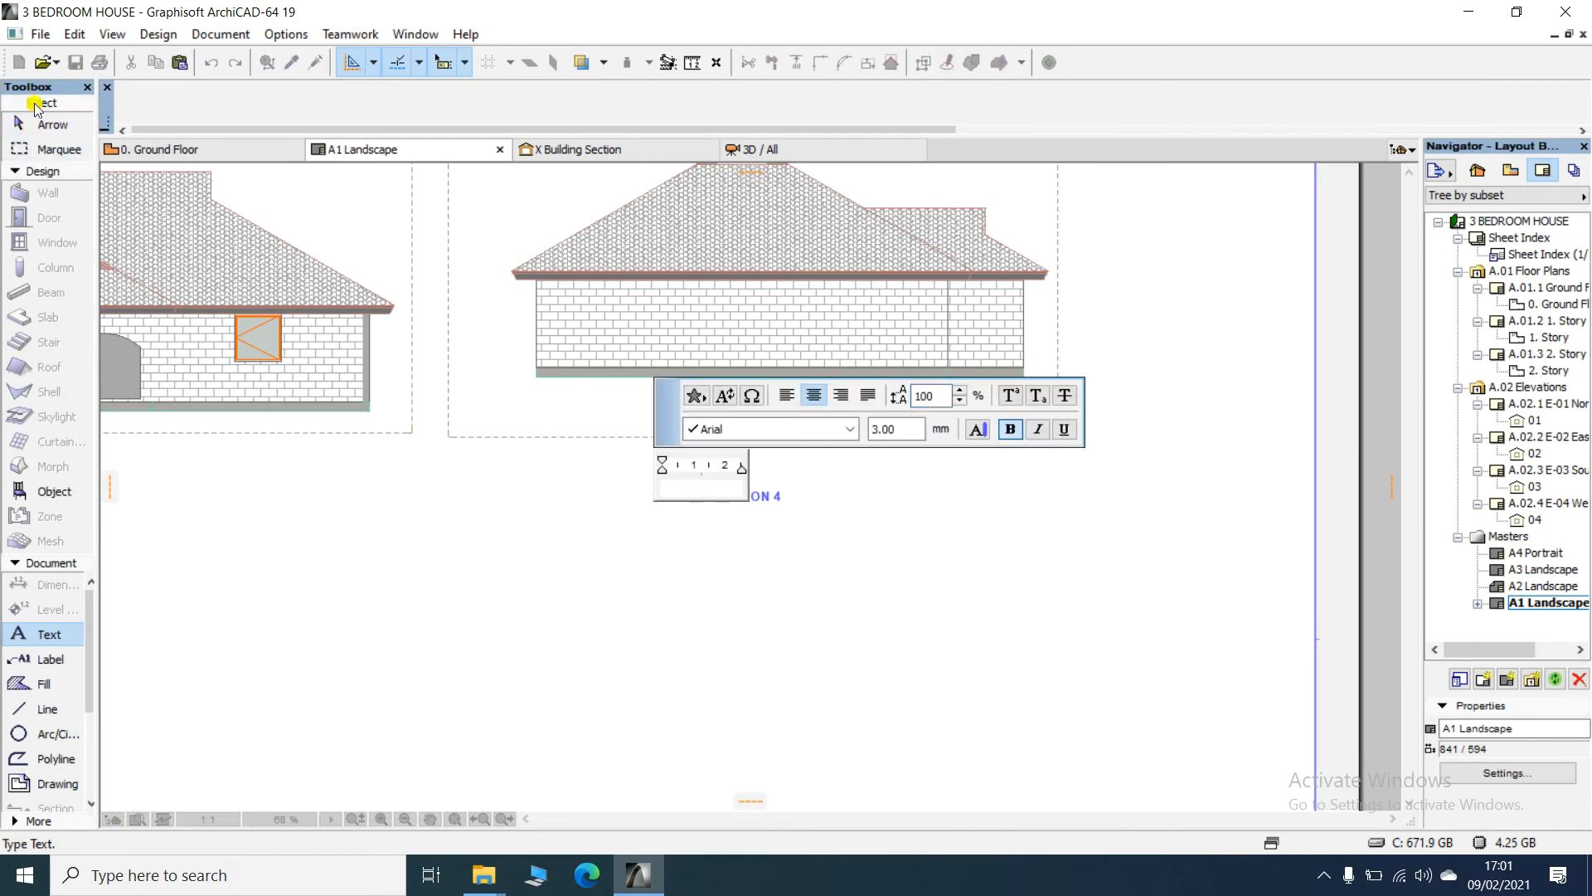
pyautogui.click(18, 125)
pyautogui.click(730, 497)
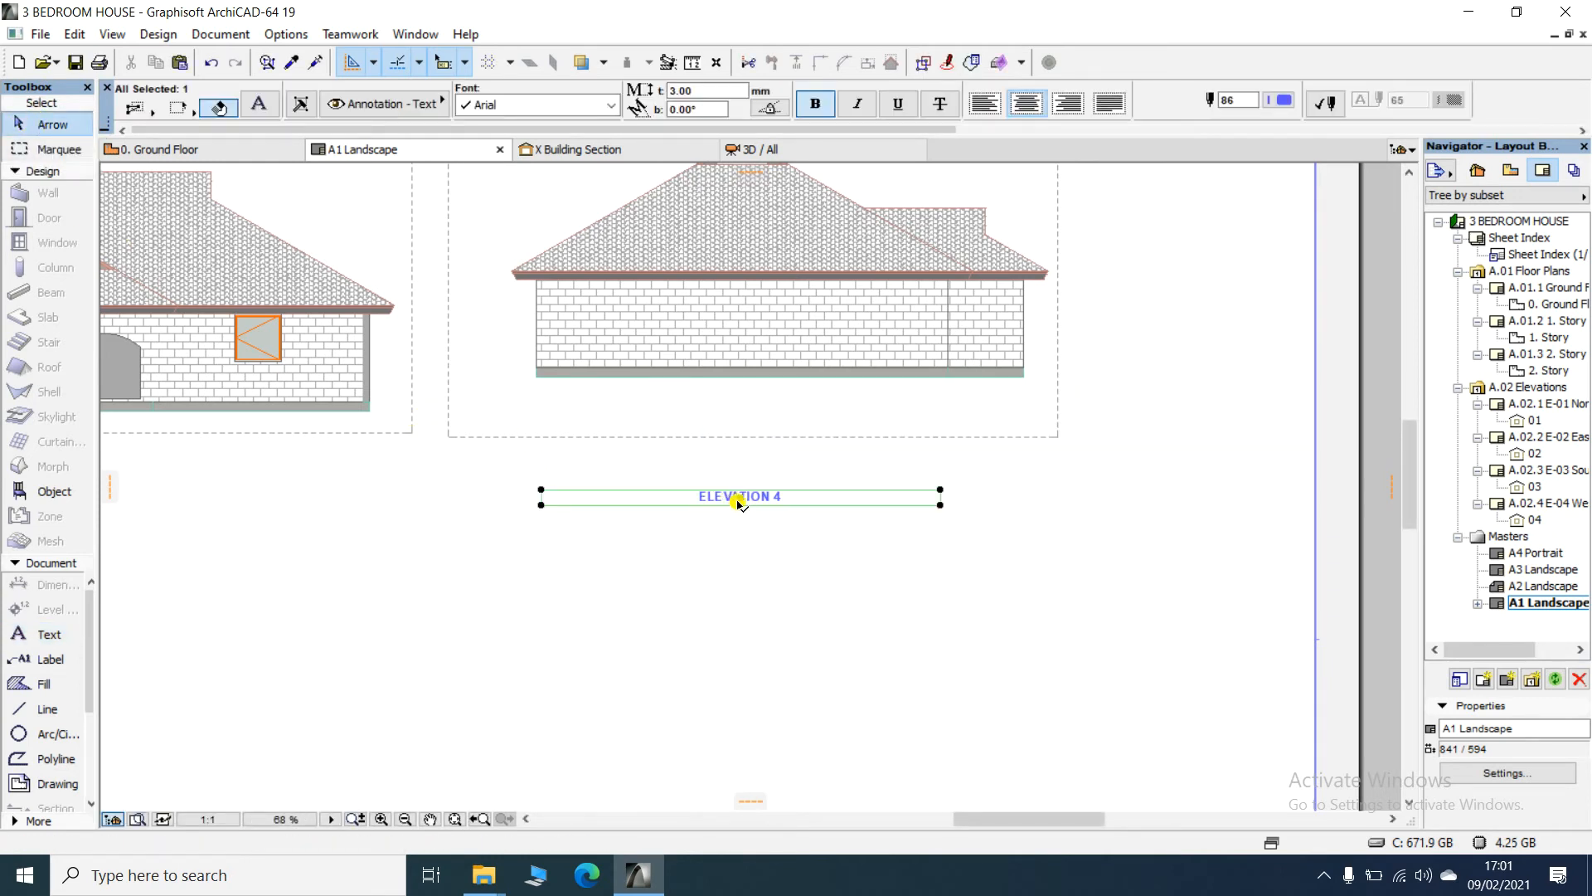
pyautogui.click(741, 496)
pyautogui.click(740, 452)
pyautogui.scroll(-5, 713, 465)
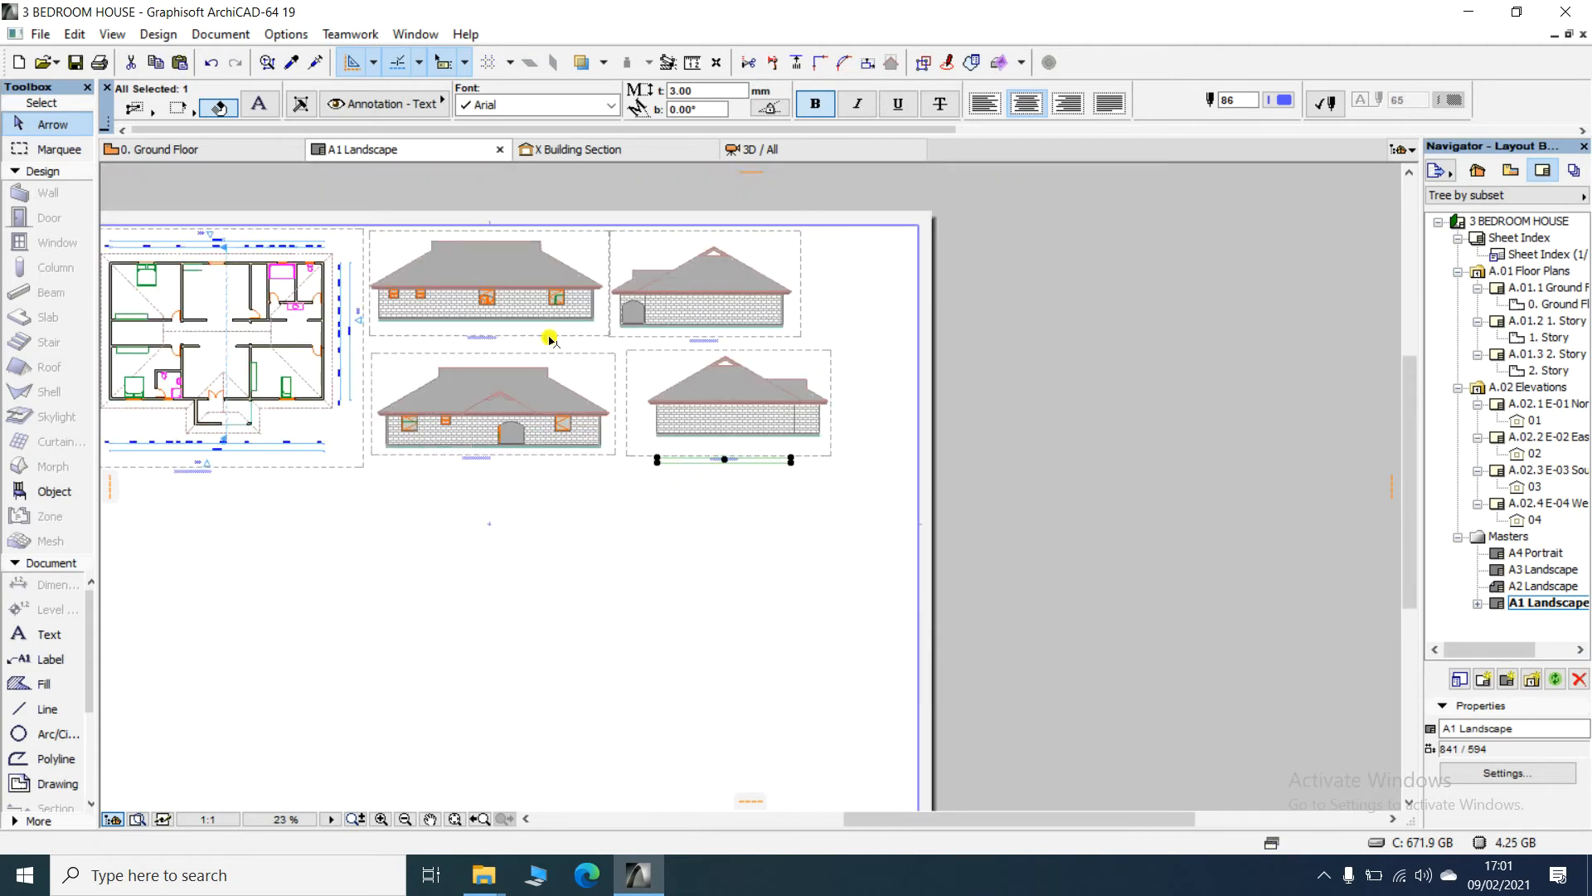
pyautogui.scroll(-2, 549, 342)
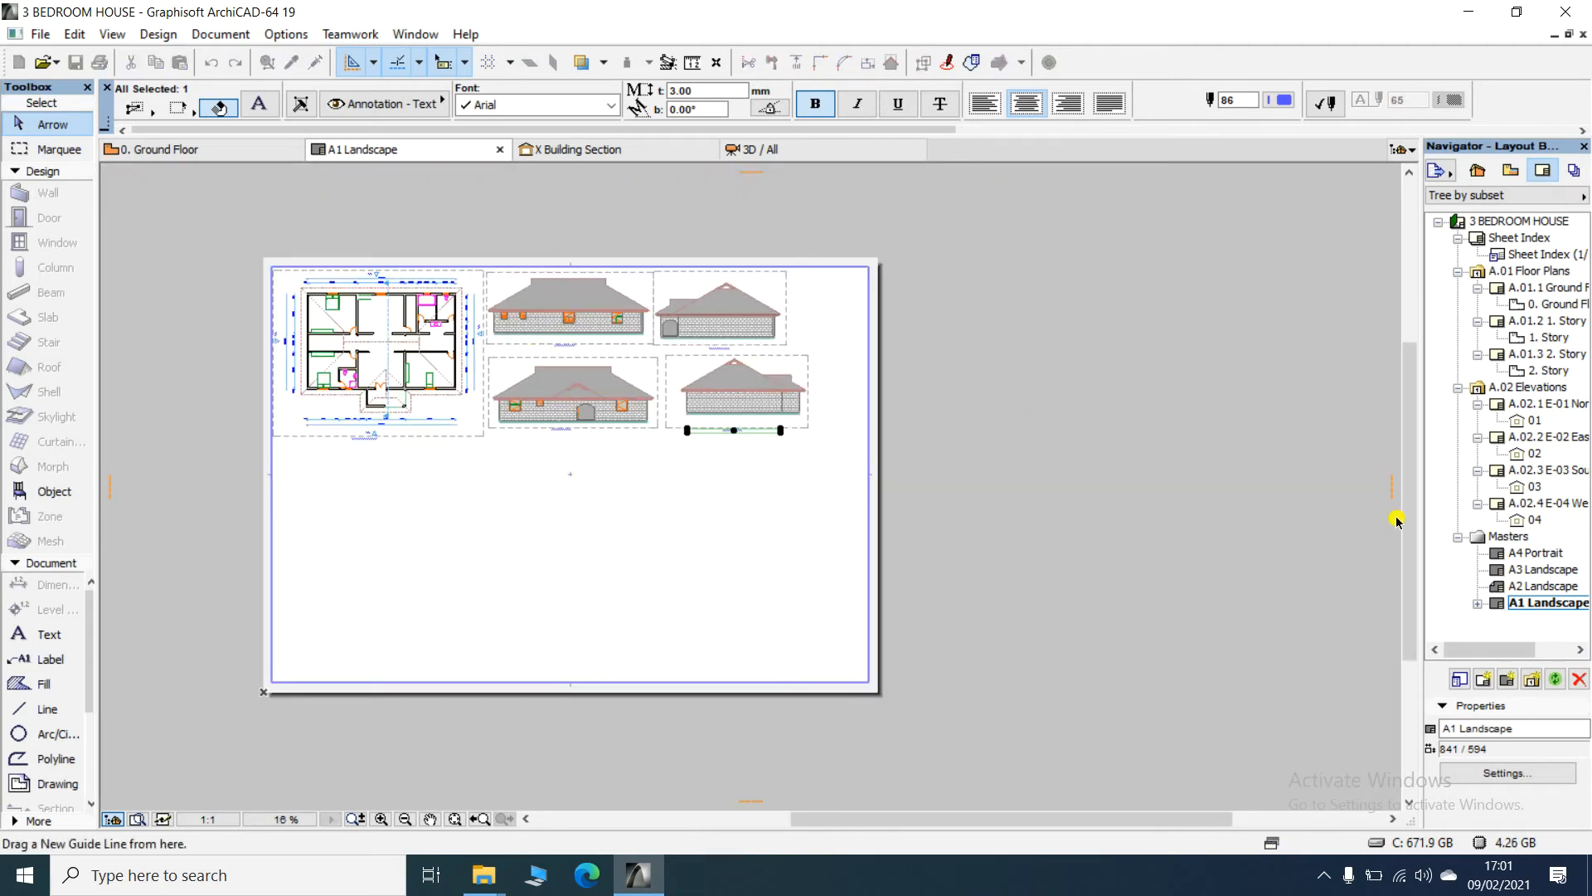
# - Look over the Ground Floor plan with its elevations and building section, and return to the A1 Landscape layout
pyautogui.click(1477, 172)
pyautogui.doubleClick(1534, 260)
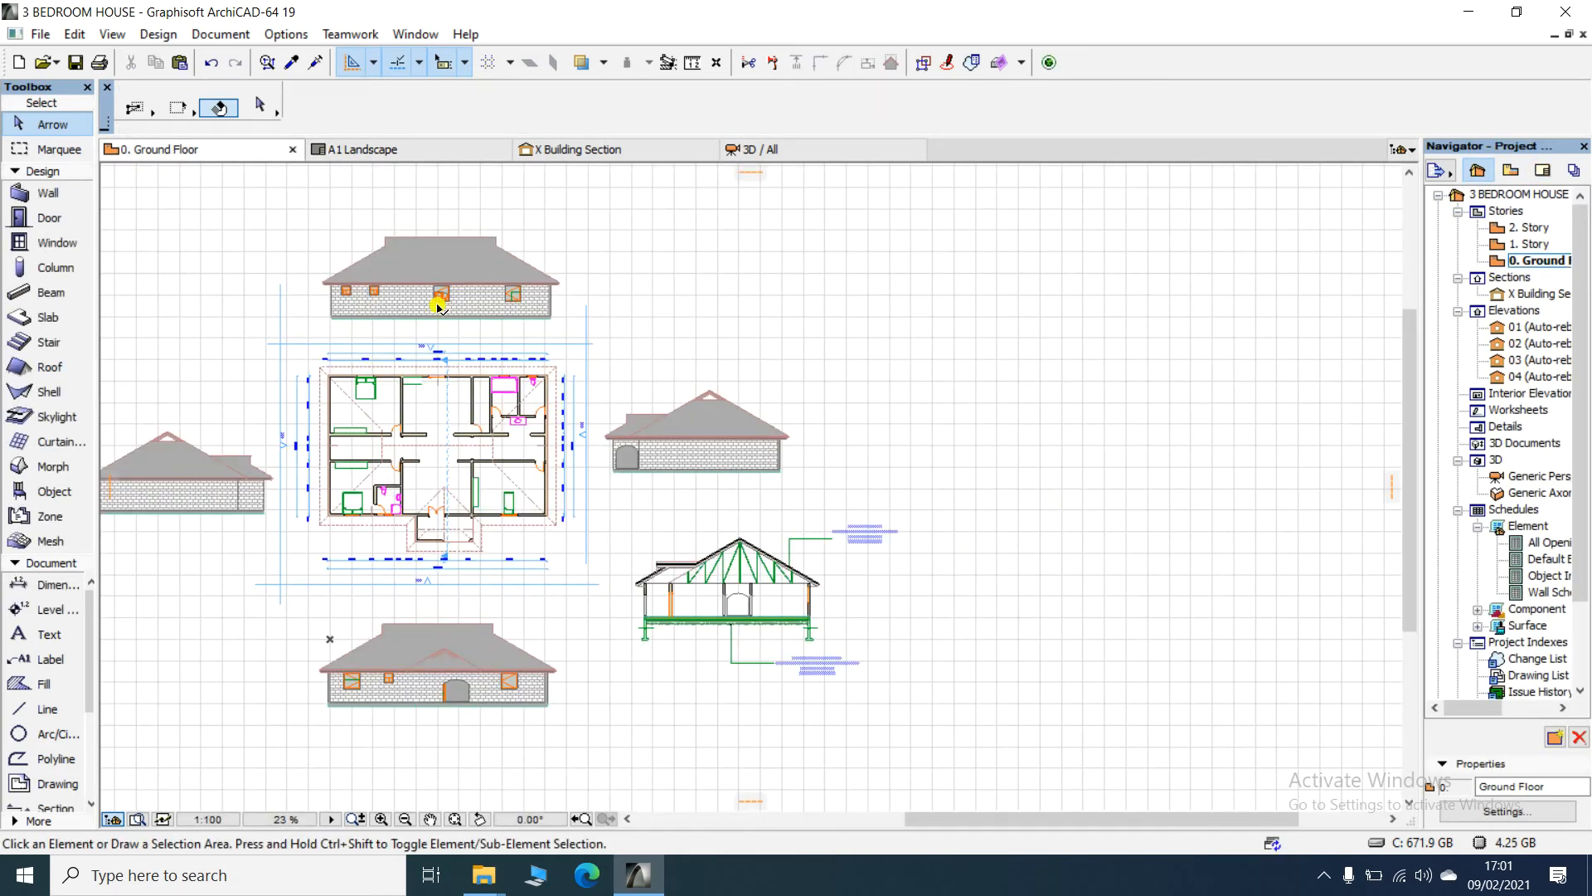
pyautogui.scroll(-1, 491, 287)
pyautogui.scroll(1, 664, 475)
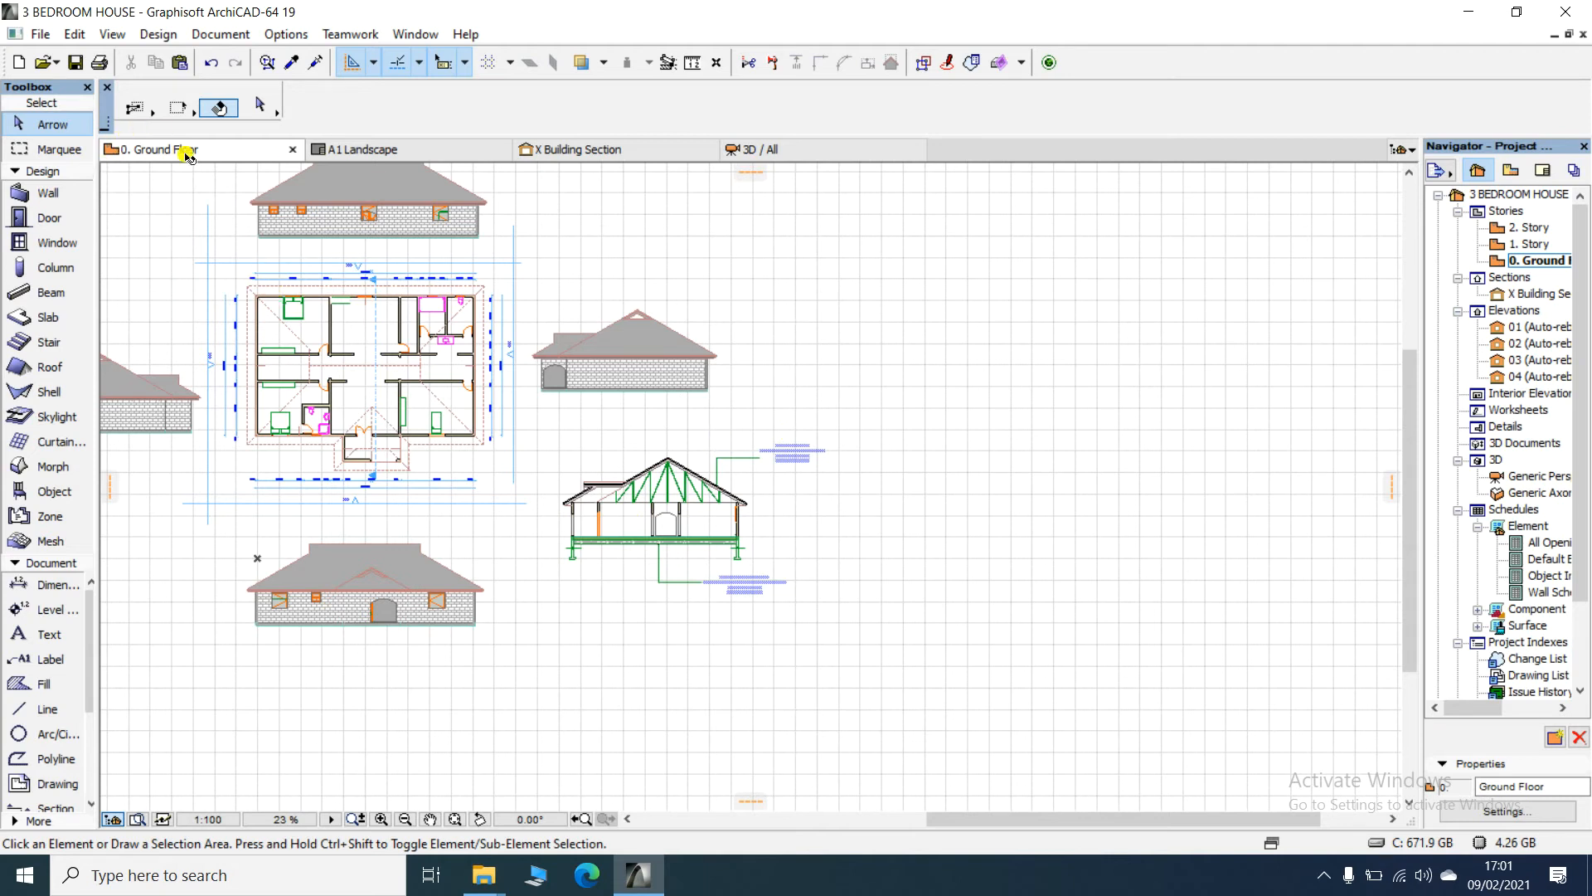
pyautogui.click(1543, 170)
pyautogui.click(359, 152)
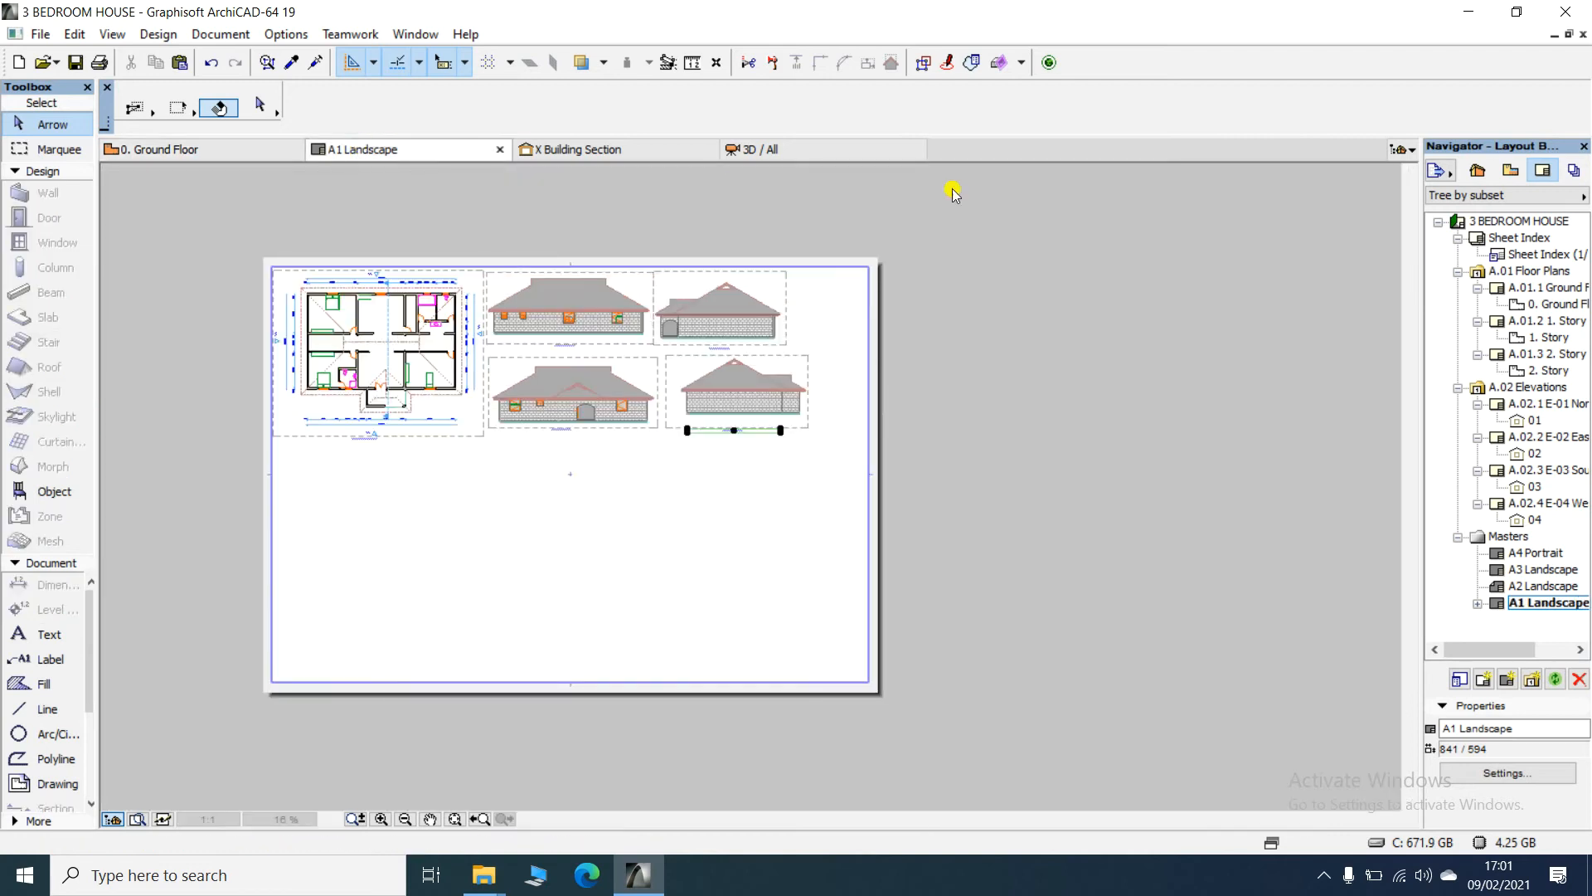
# - Place another copy of the Ground Floor story on the A1 Landscape layout and set its drawing title to No Title
pyautogui.click(1477, 171)
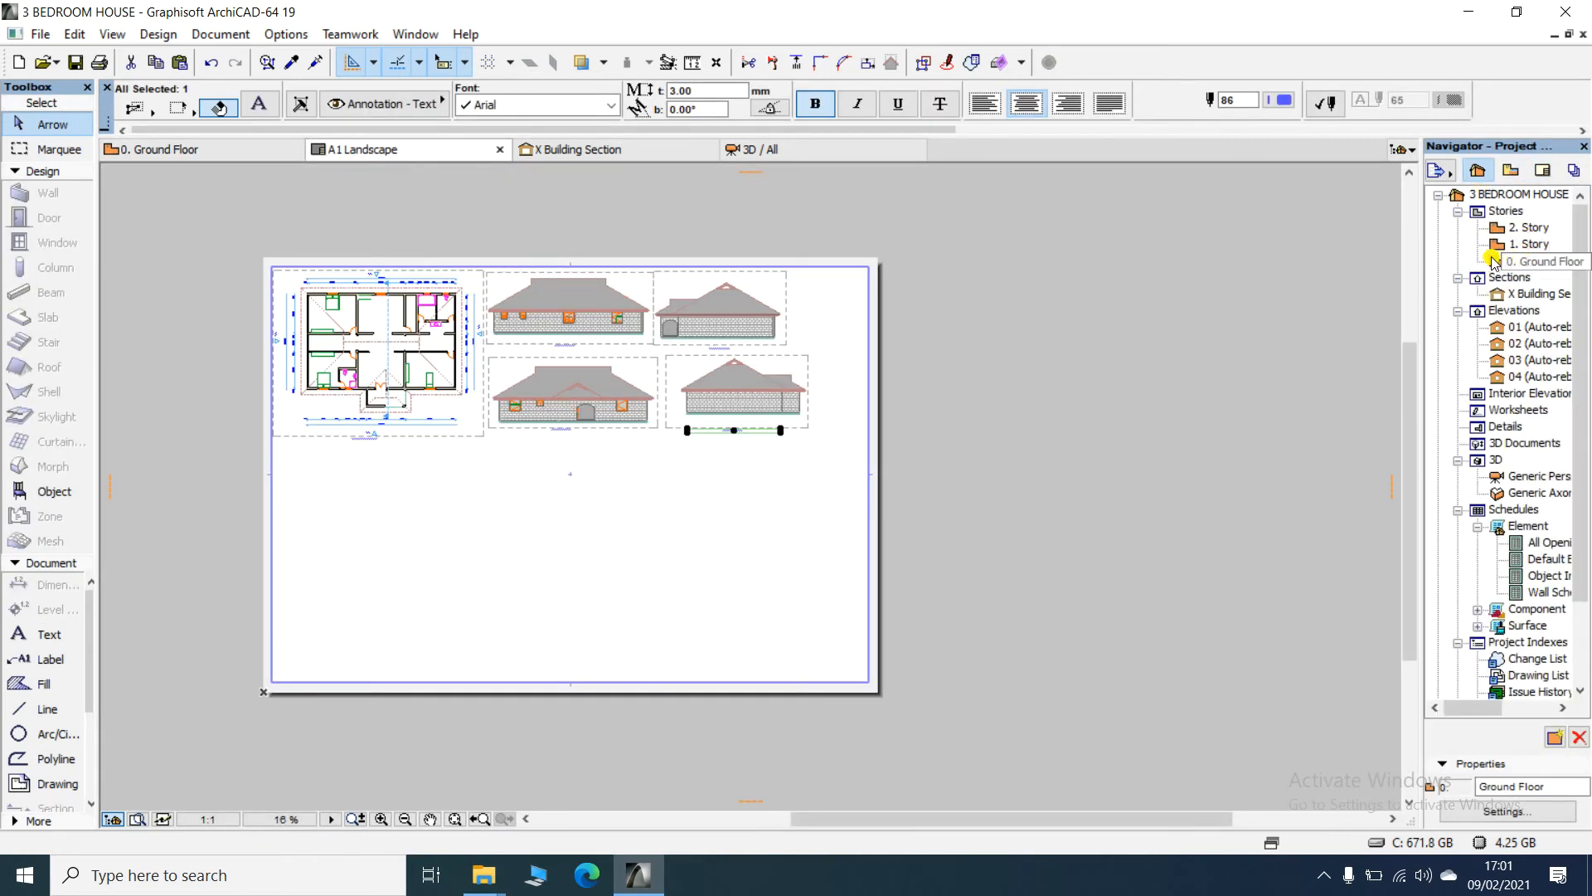
pyautogui.moveTo(1493, 260); pyautogui.dragTo(681, 490)
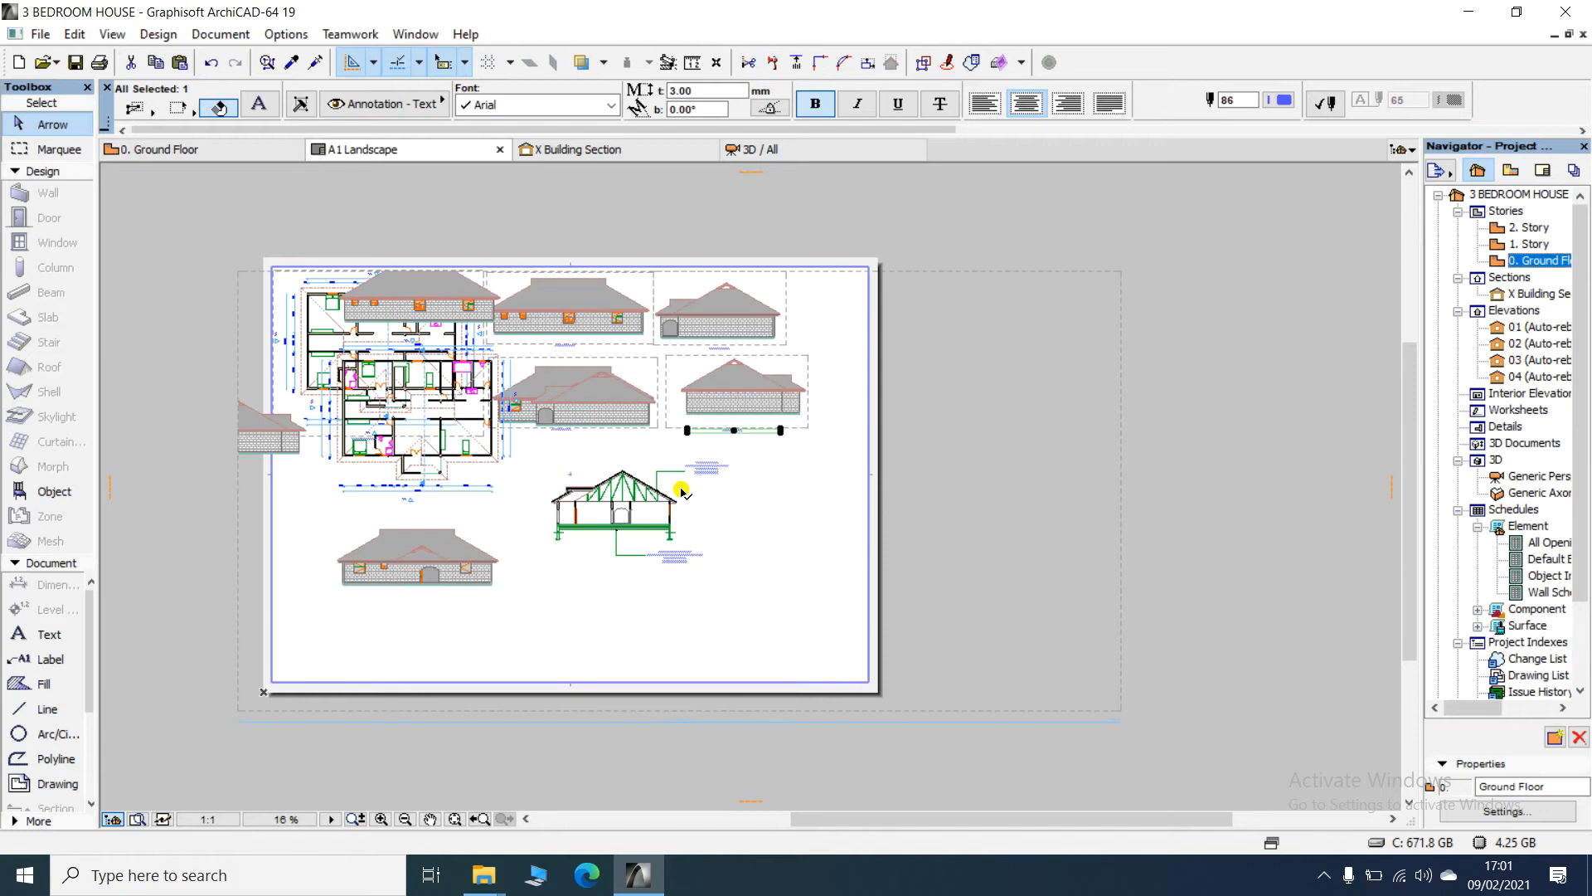
pyautogui.click(1073, 366)
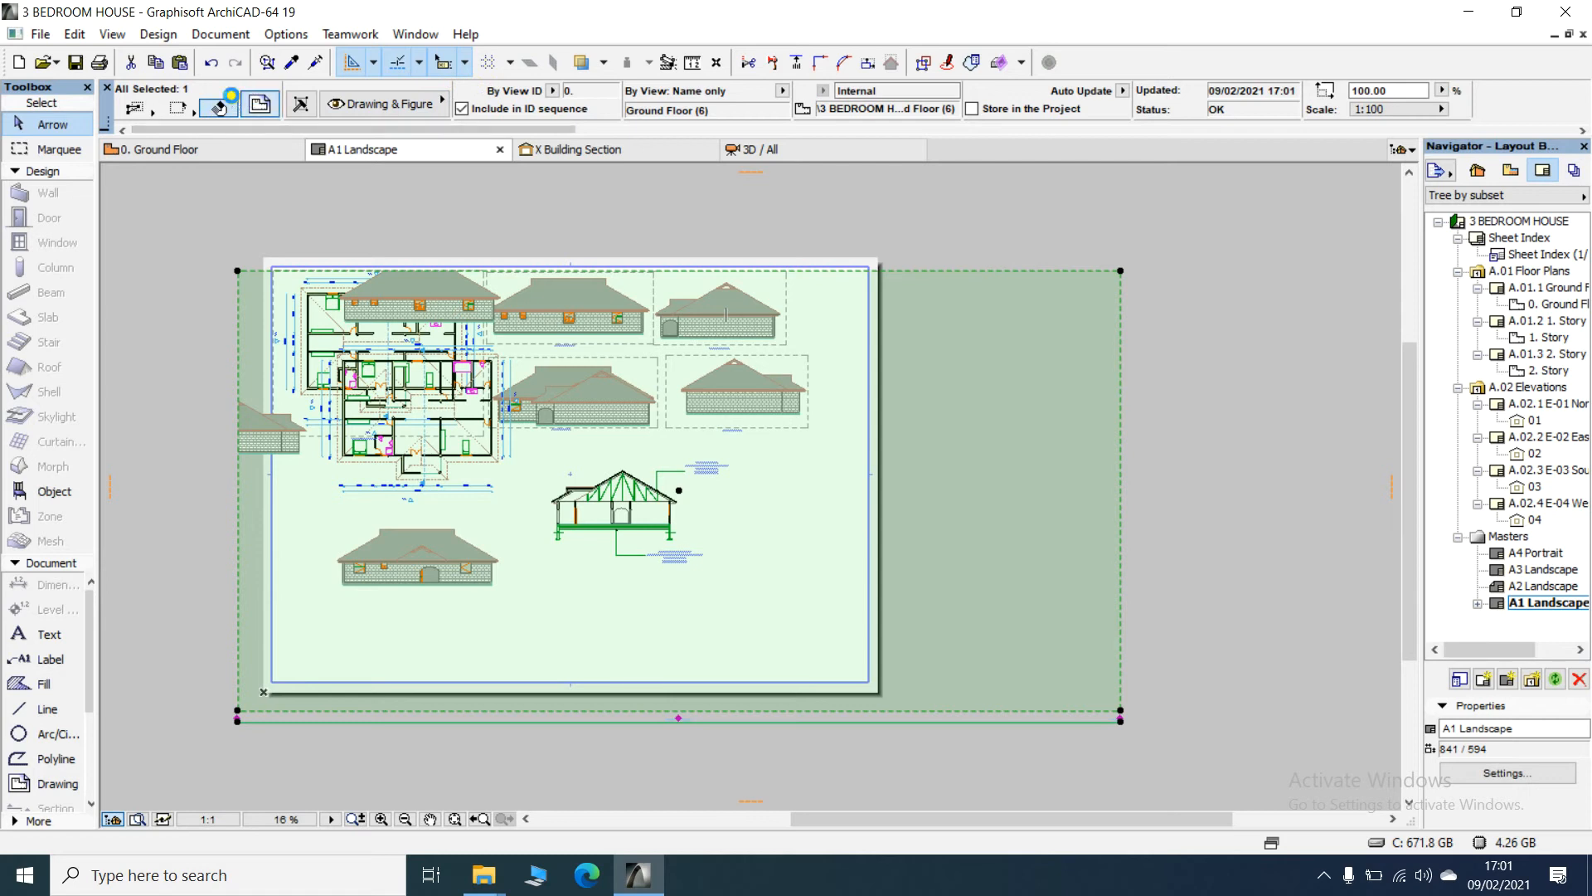
pyautogui.click(231, 104)
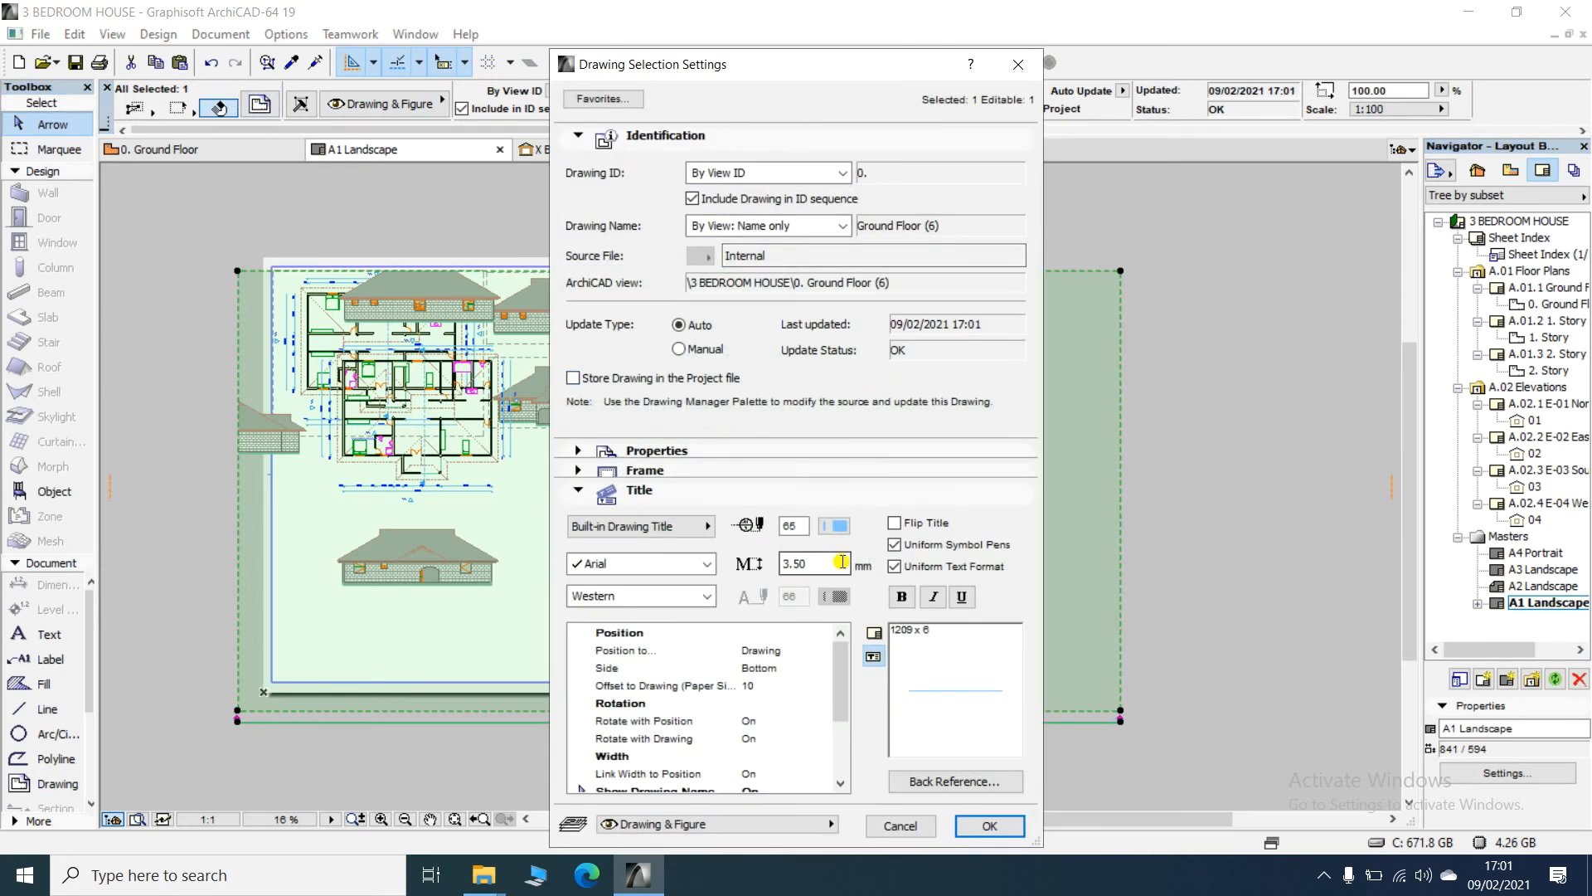
pyautogui.click(681, 527)
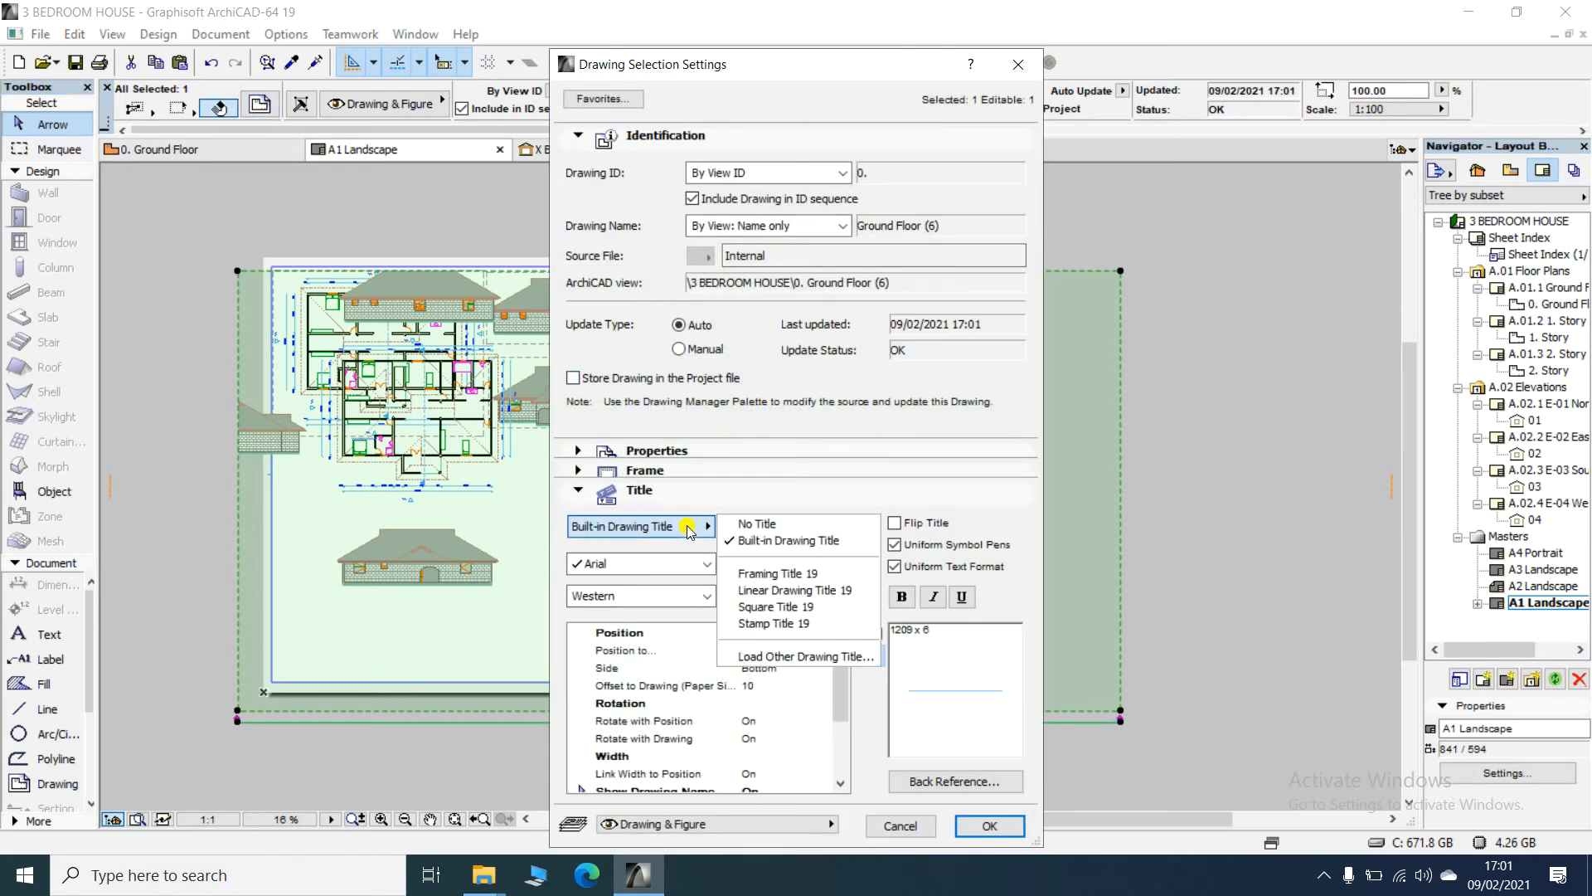
pyautogui.click(756, 524)
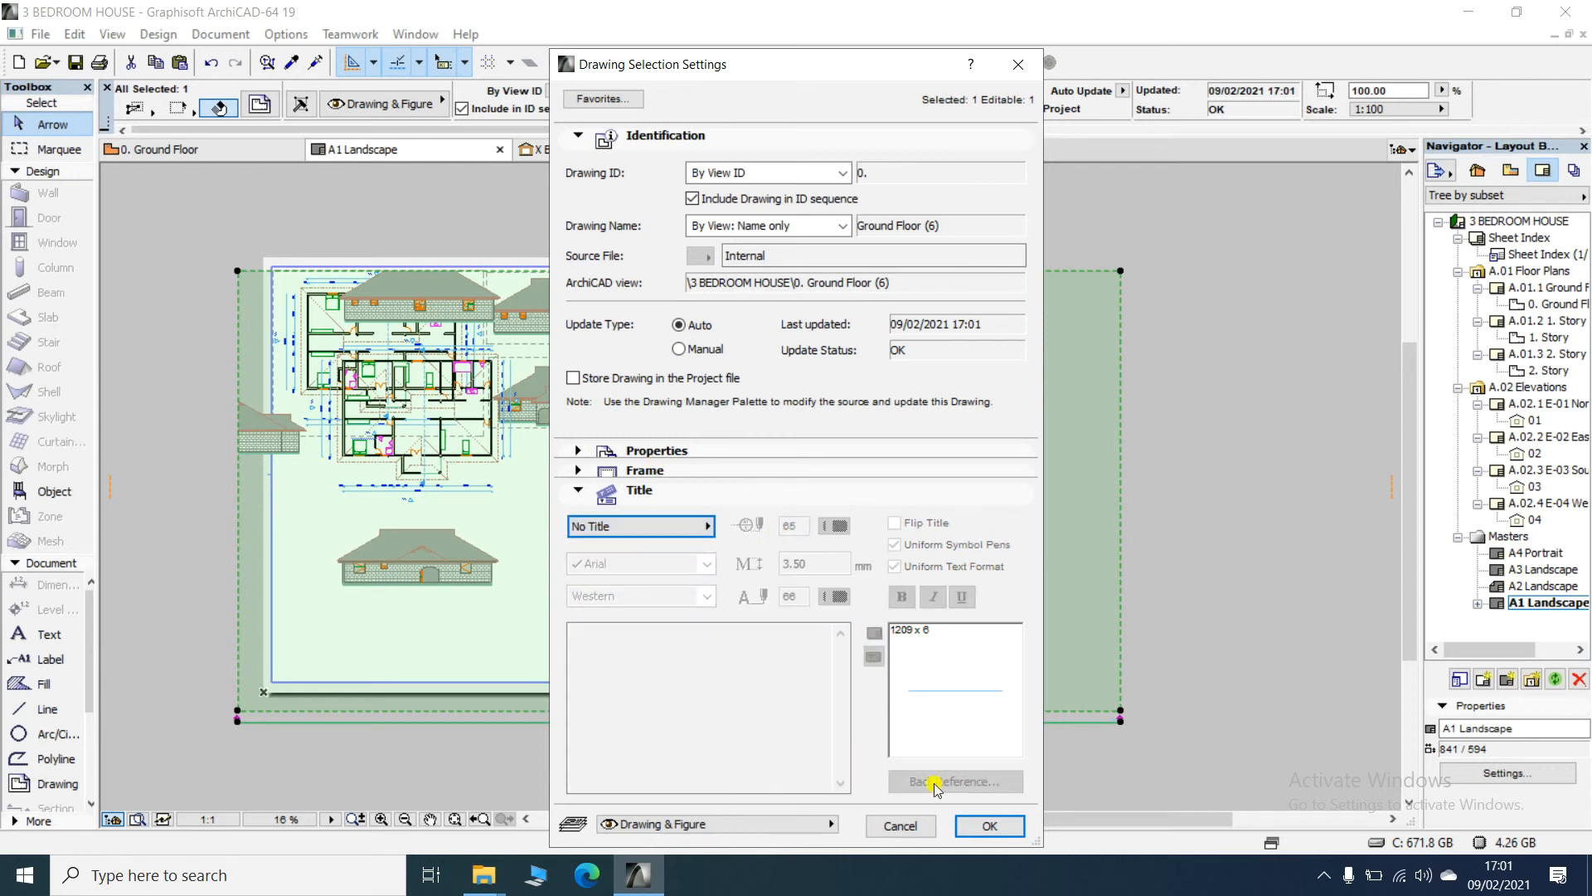
pyautogui.click(976, 830)
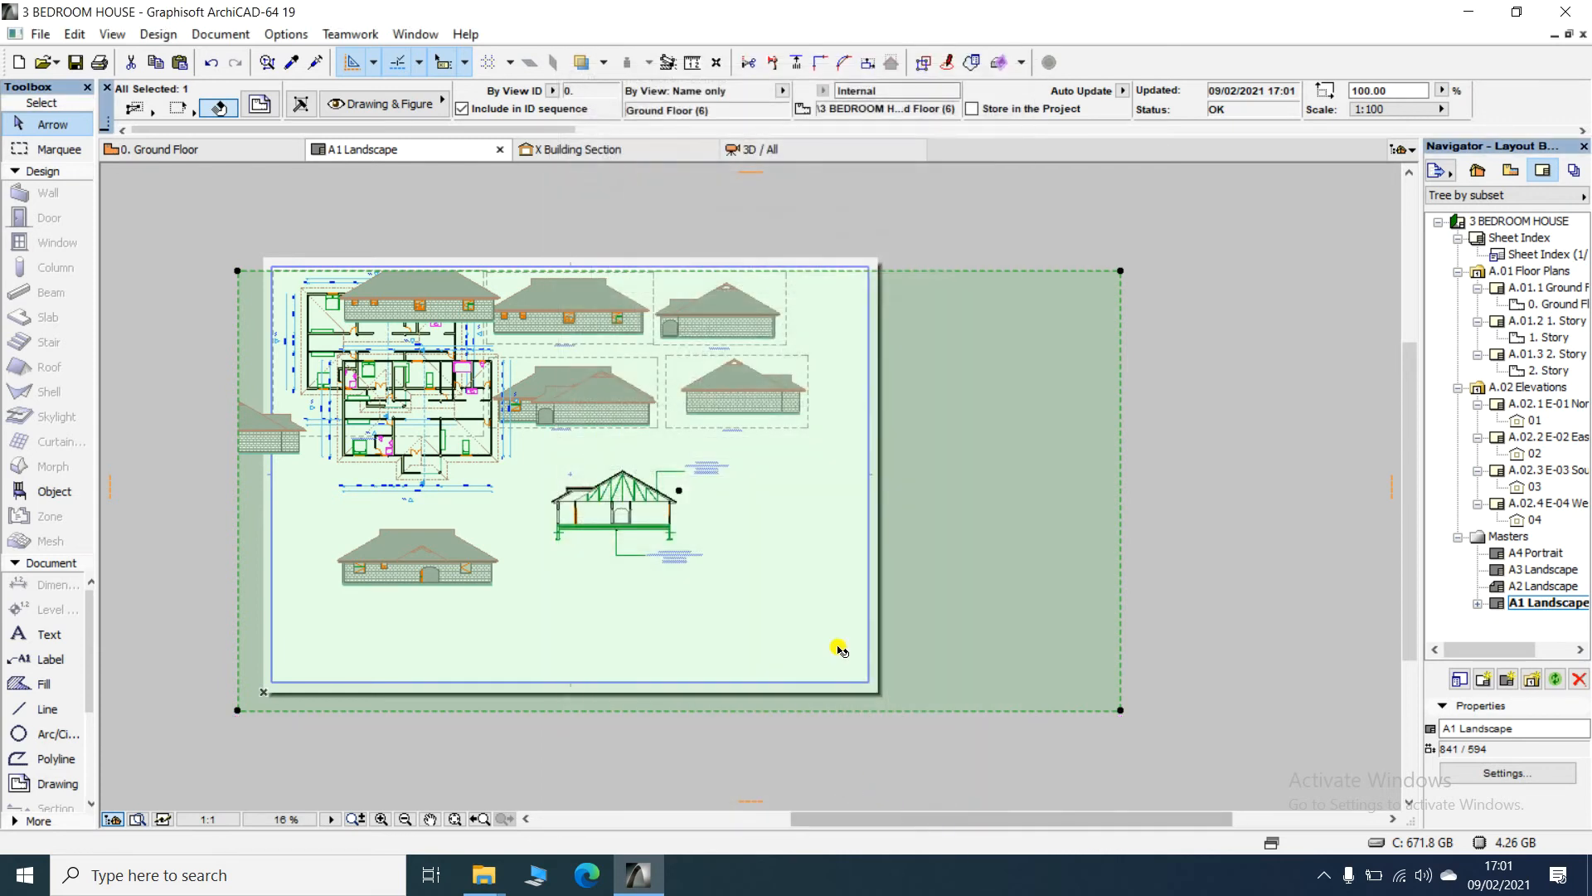
# - Crop the newly placed Ground Floor drawing's frame so it encloses only the building section in the lower part of the sheet
pyautogui.click(238, 271)
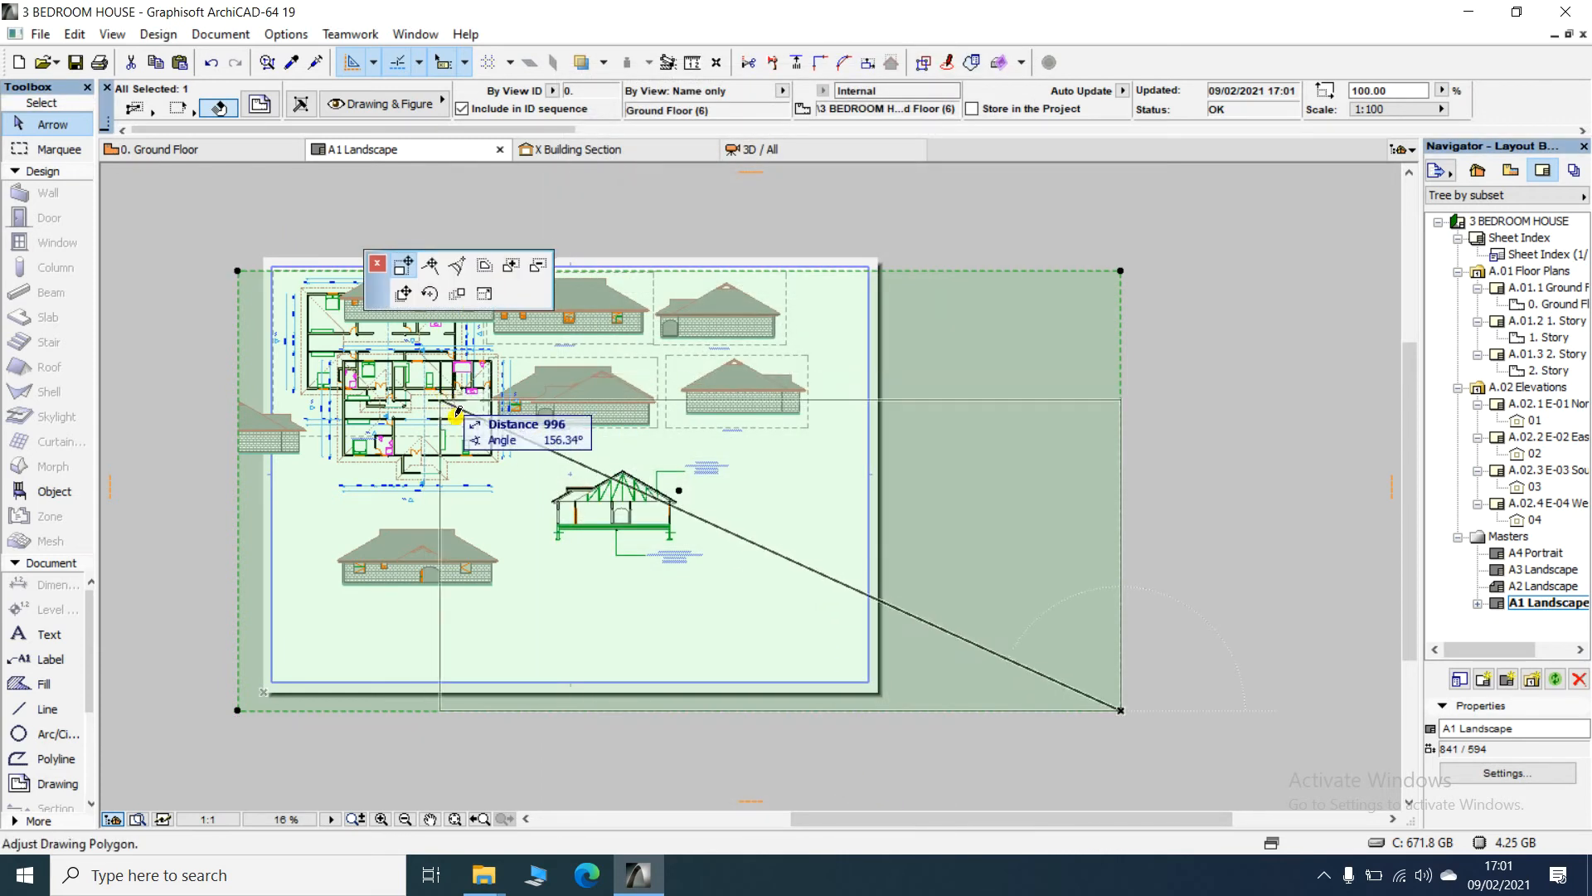
pyautogui.click(539, 445)
pyautogui.click(1122, 449)
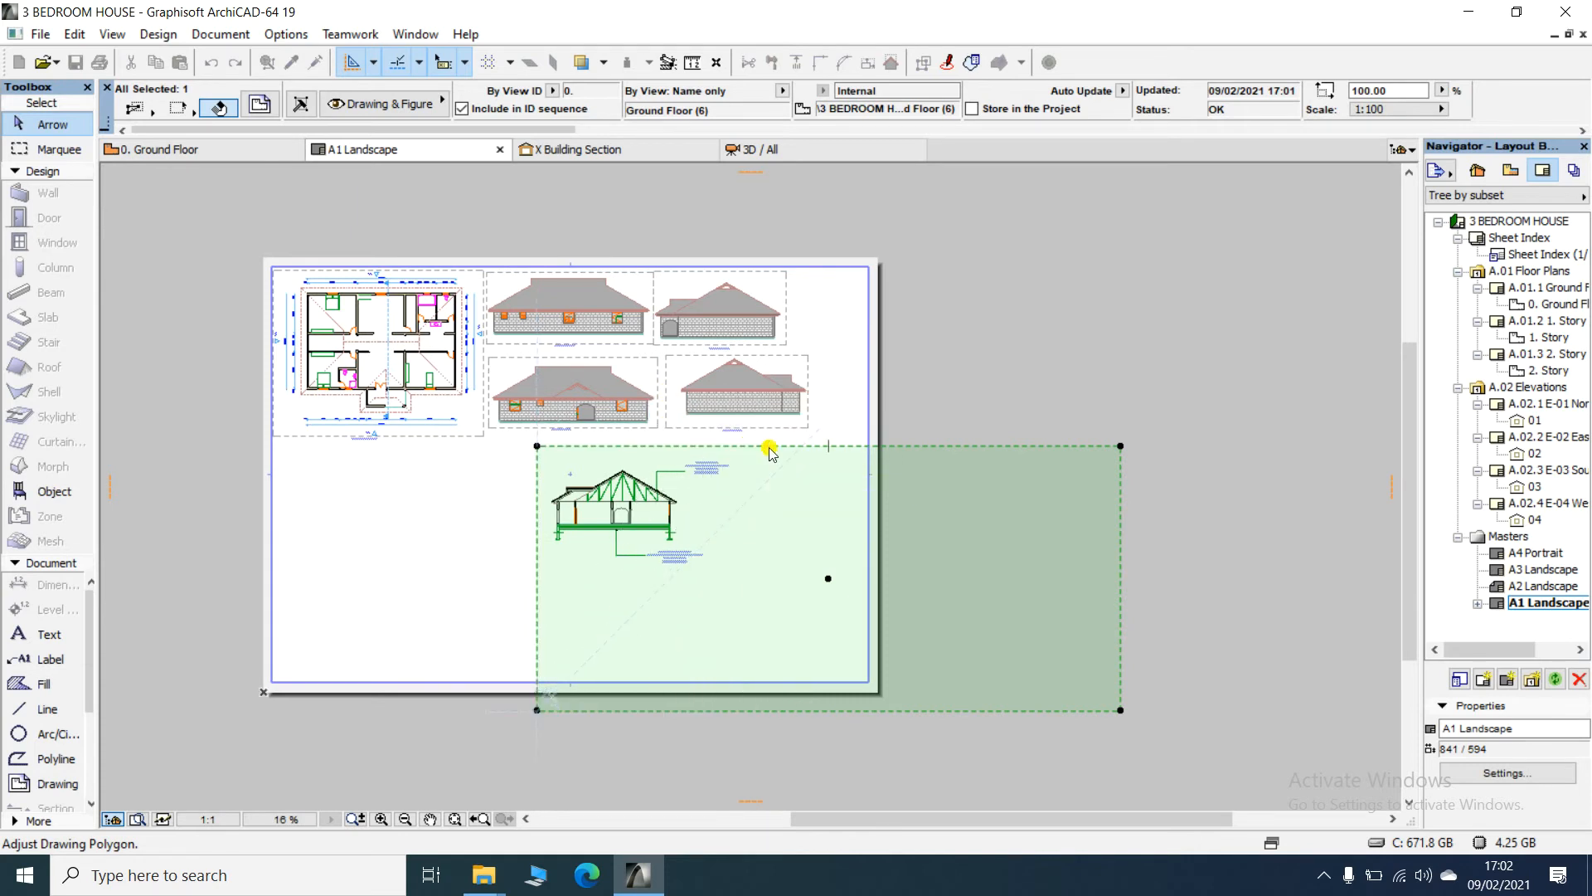
pyautogui.click(769, 445)
pyautogui.click(769, 709)
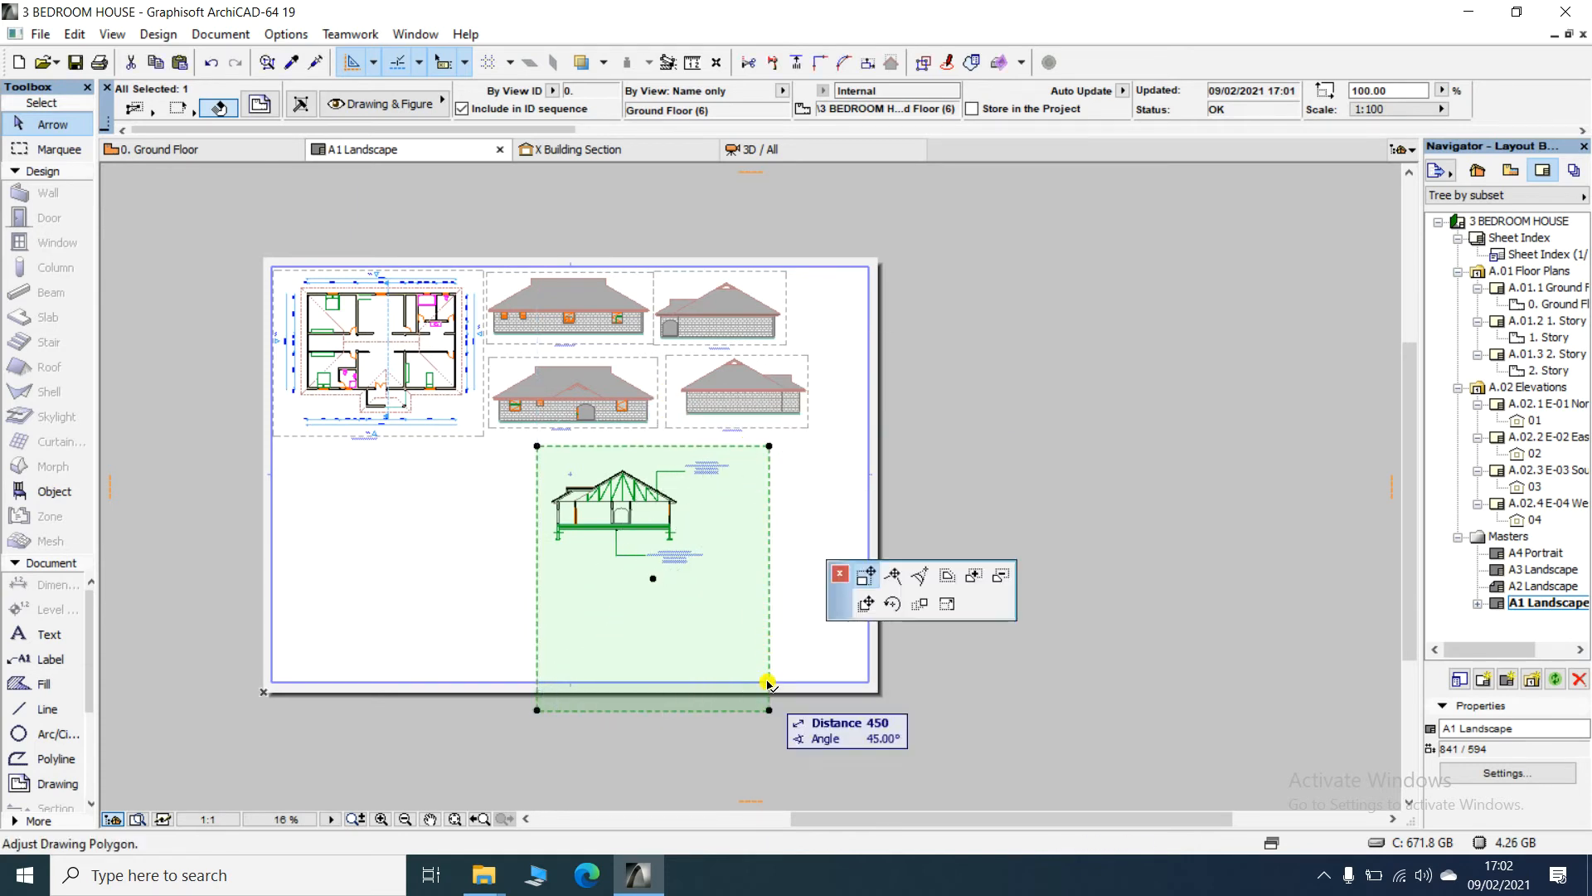
pyautogui.click(780, 627)
pyautogui.click(825, 564)
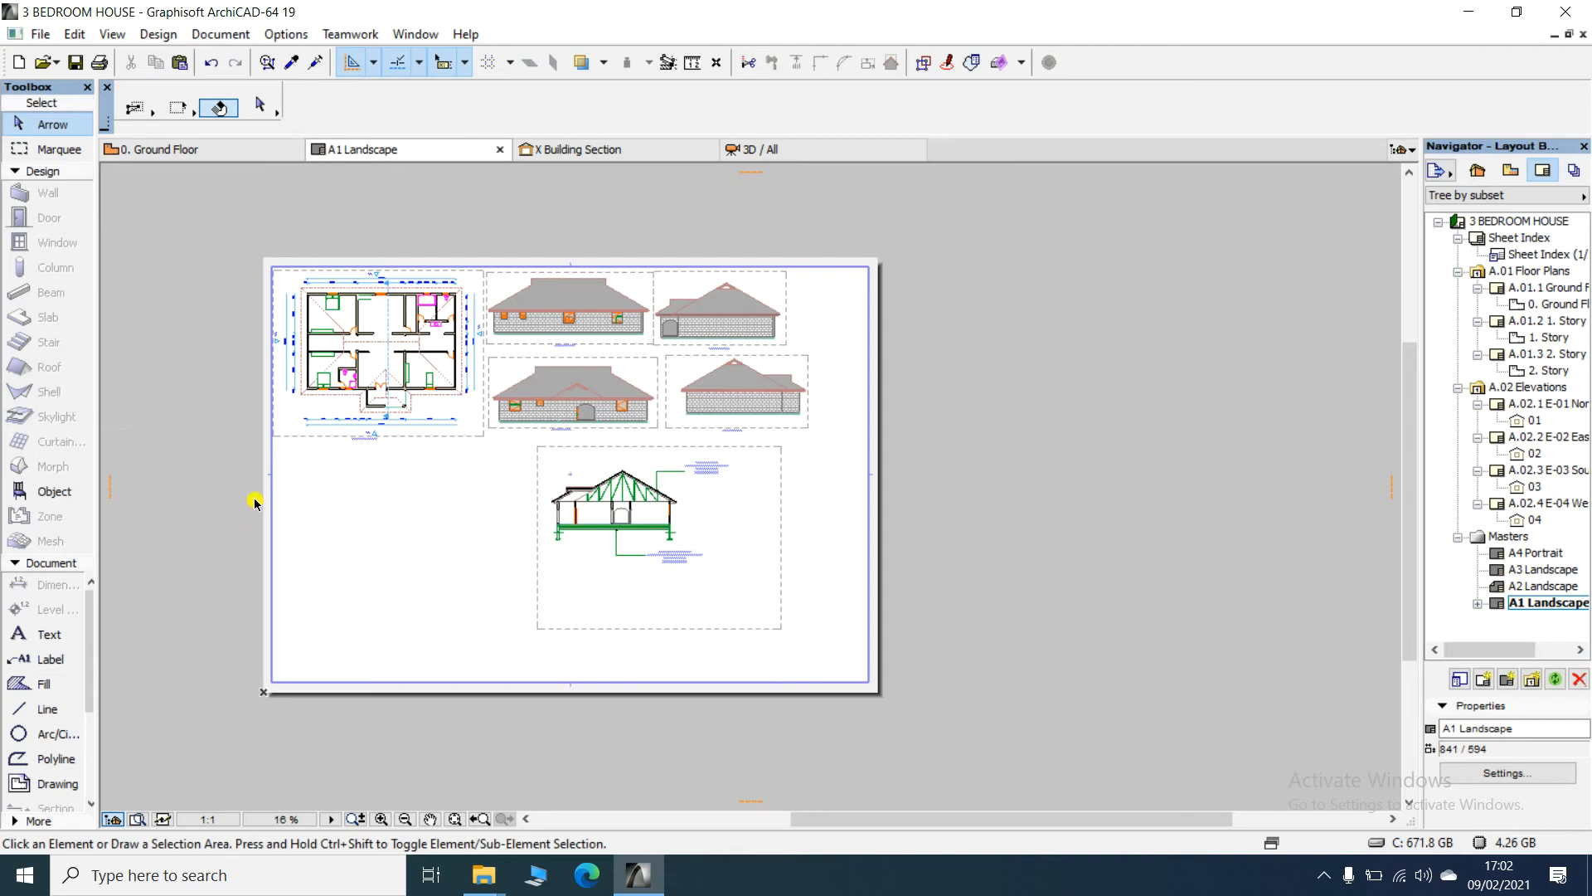
# - Add a text block reading "SECTION X - X" below the building section, inside its drawing frame
pyautogui.click(45, 633)
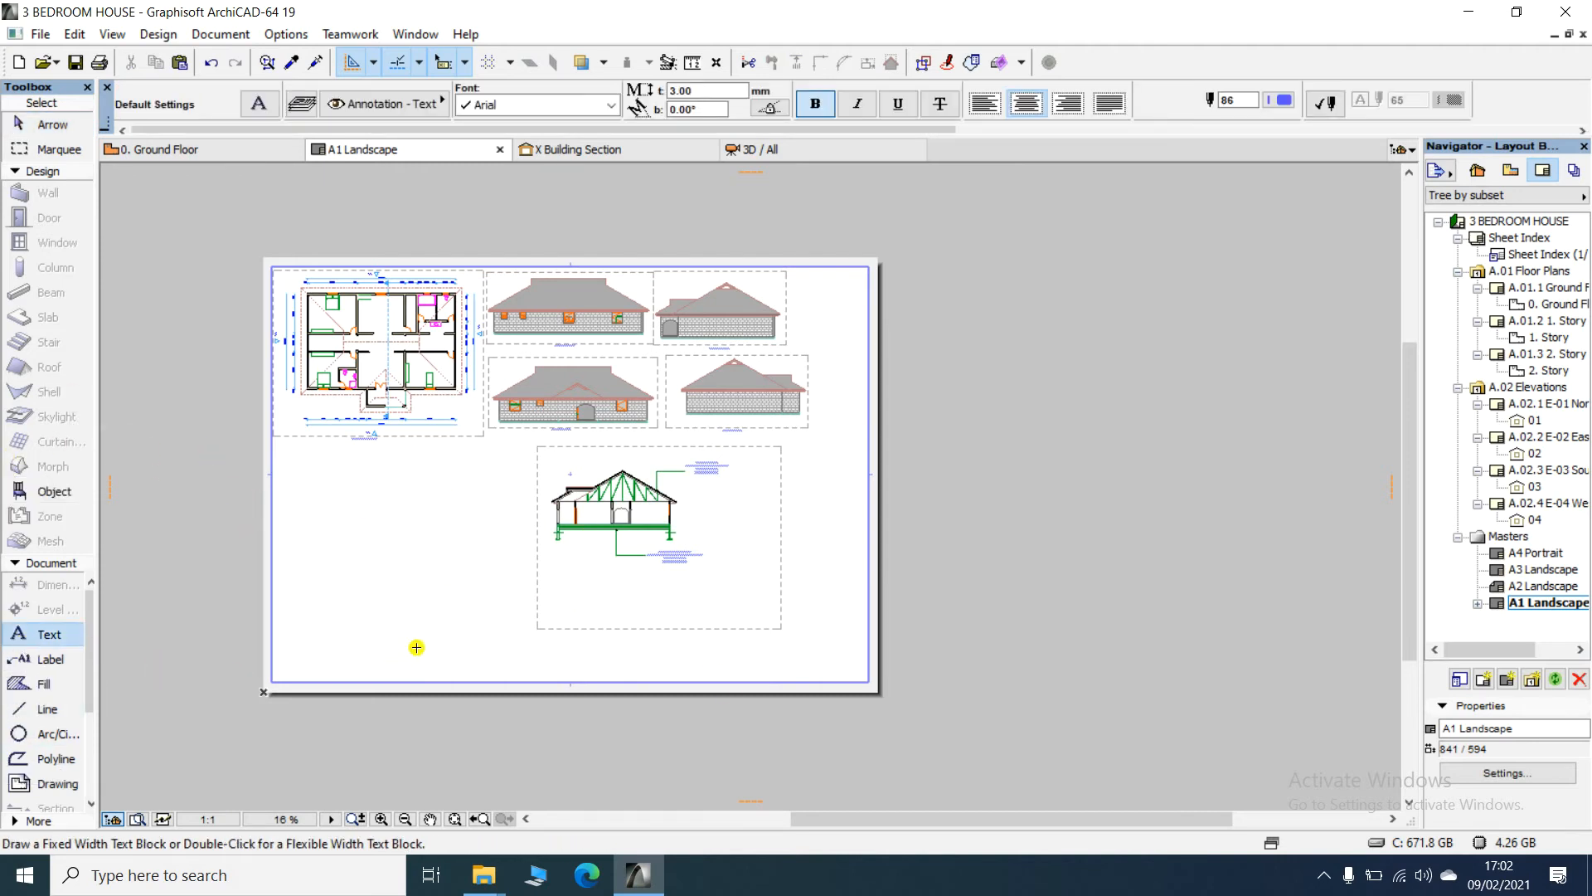
pyautogui.scroll(2, 435, 654)
pyautogui.click(634, 556)
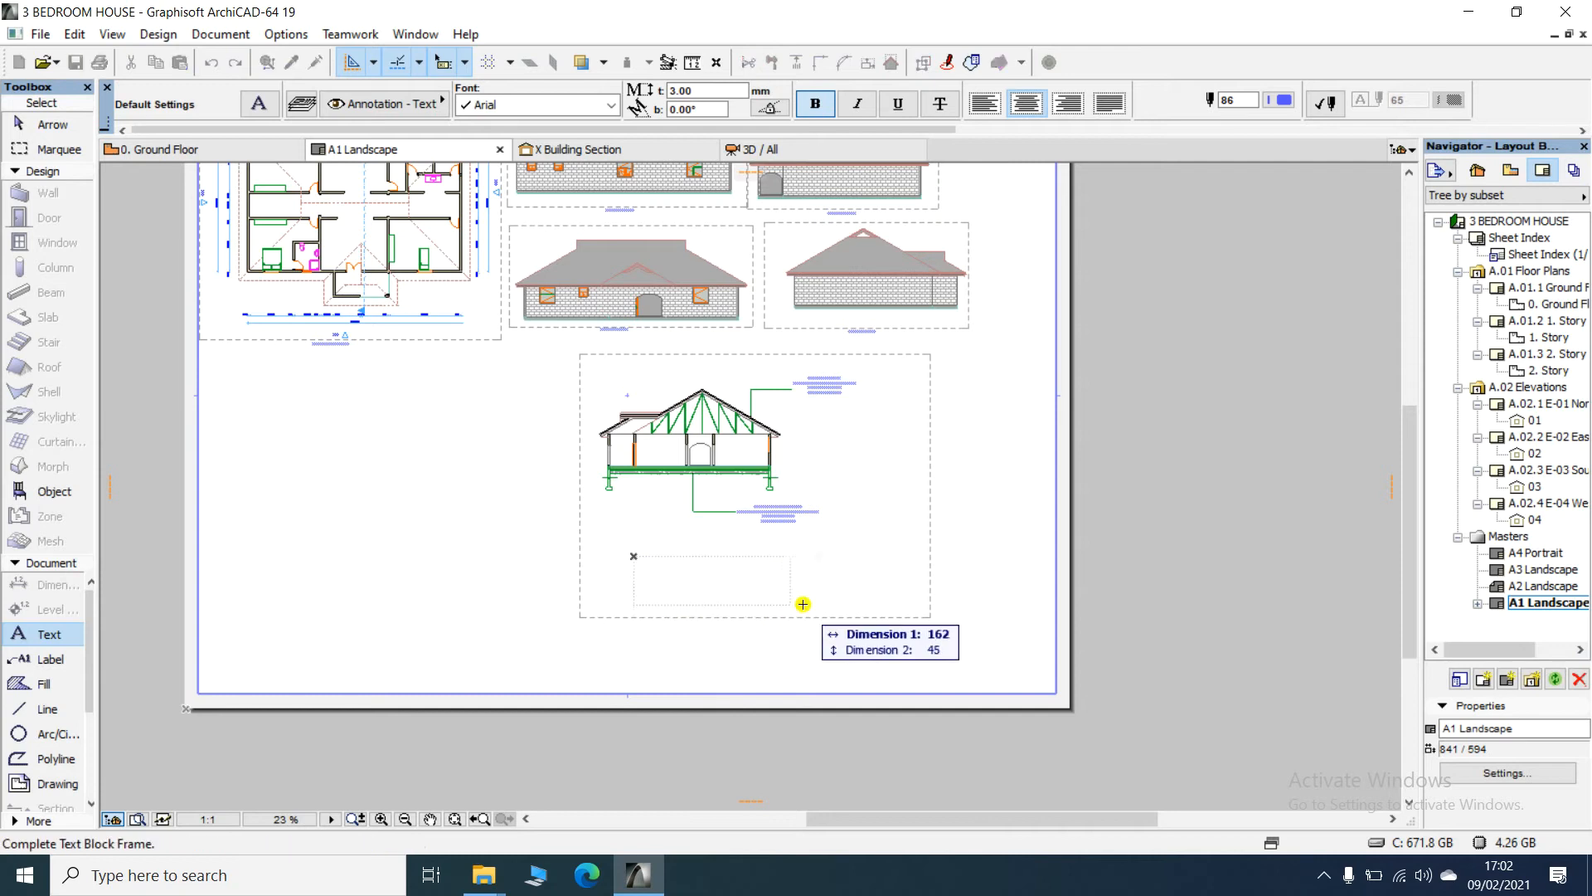
pyautogui.click(886, 600)
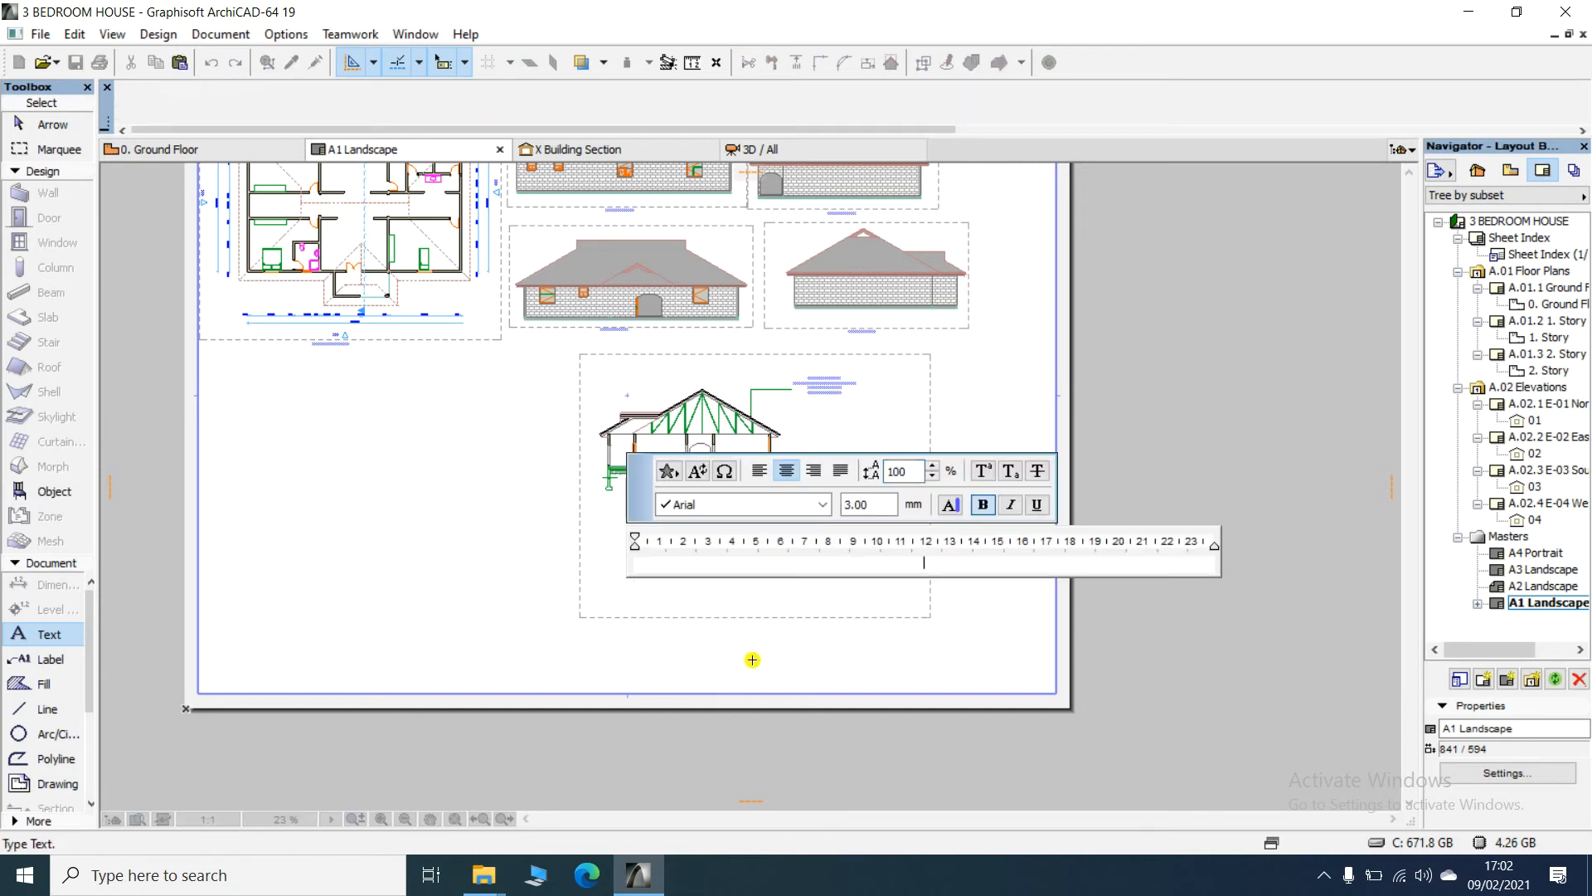
pyautogui.write('SECTION X - X')
# - Set the "SECTION X - X" text height to 5 mm and finish the text block
pyautogui.click(868, 505)
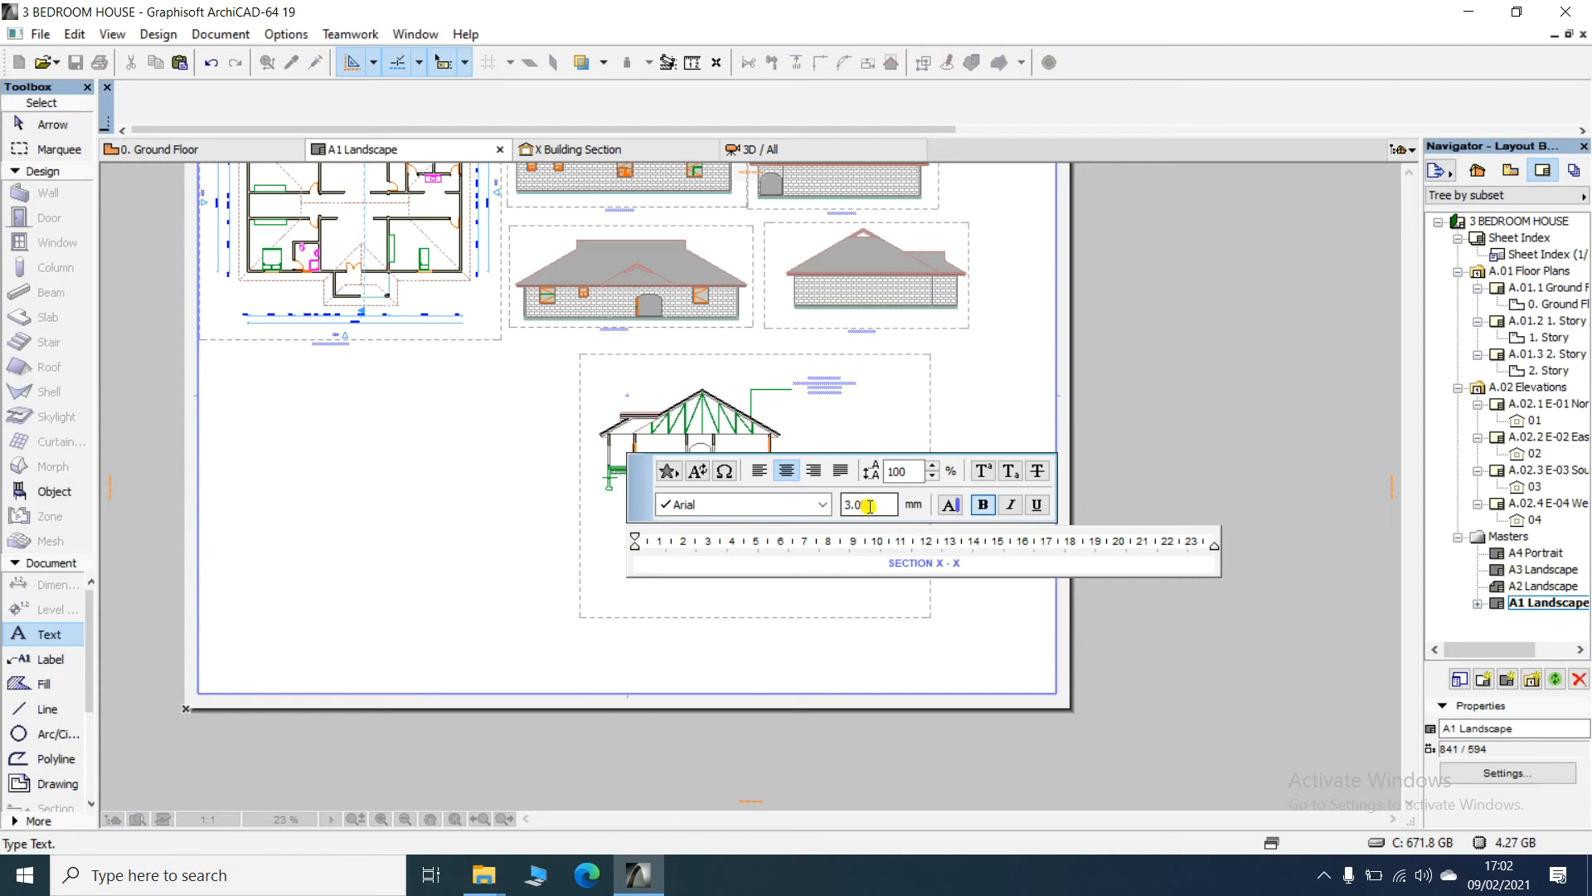
pyautogui.doubleClick(879, 505)
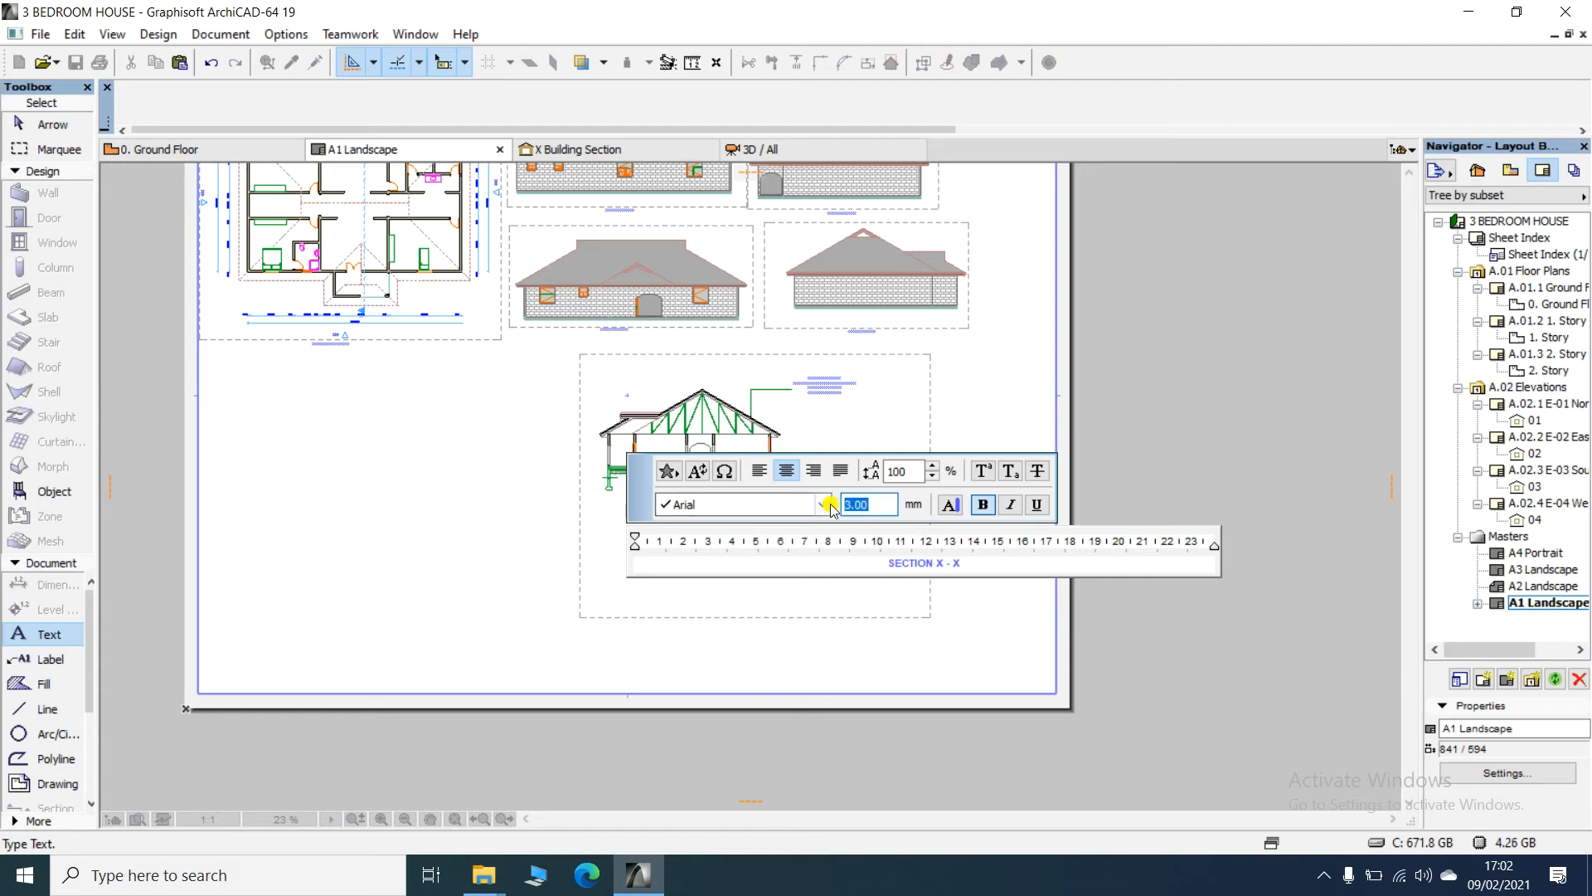
pyautogui.moveTo(963, 565); pyautogui.dragTo(890, 563)
pyautogui.moveTo(880, 505); pyautogui.dragTo(739, 506)
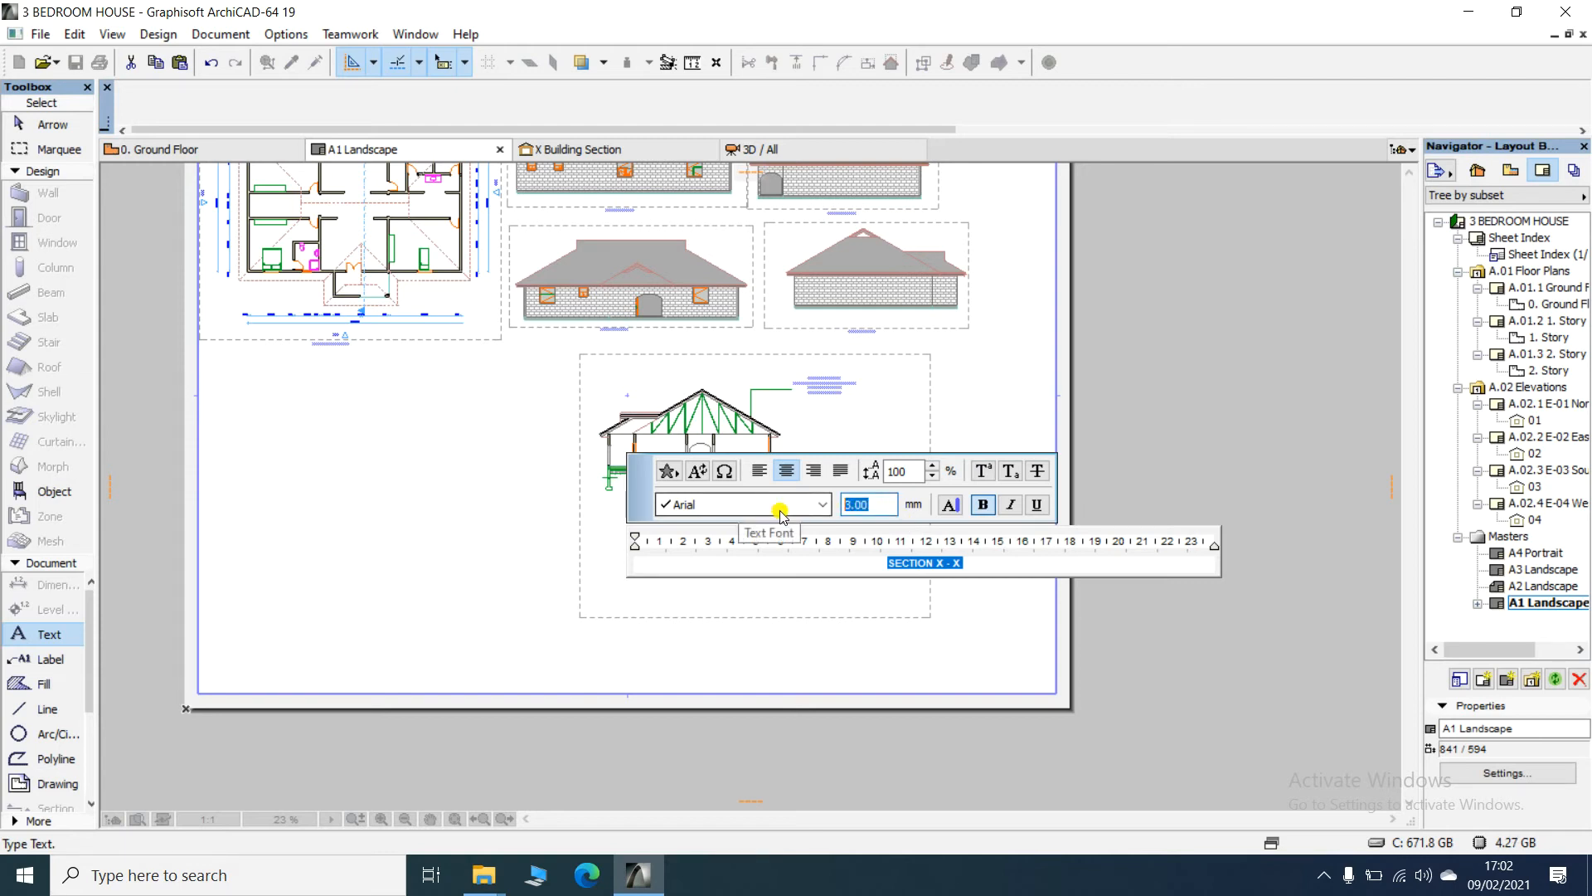
pyautogui.write('5')
pyautogui.press('Return')
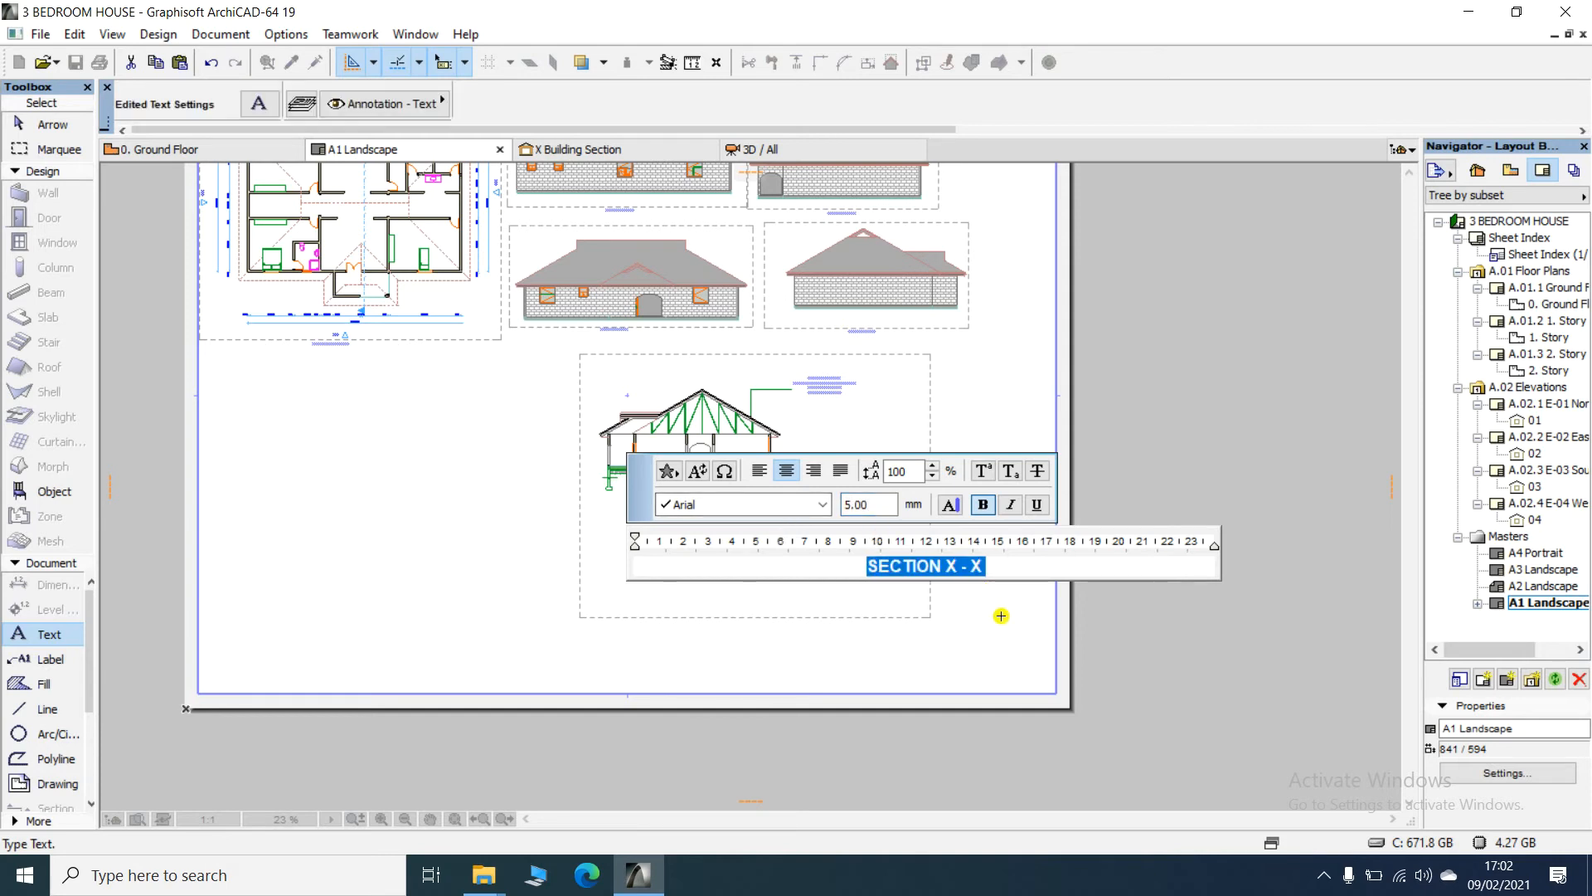
pyautogui.click(1002, 615)
# - Move the "SECTION X - X" label down and left, near the lower-left corner of the section's frame
pyautogui.scroll(4, 775, 658)
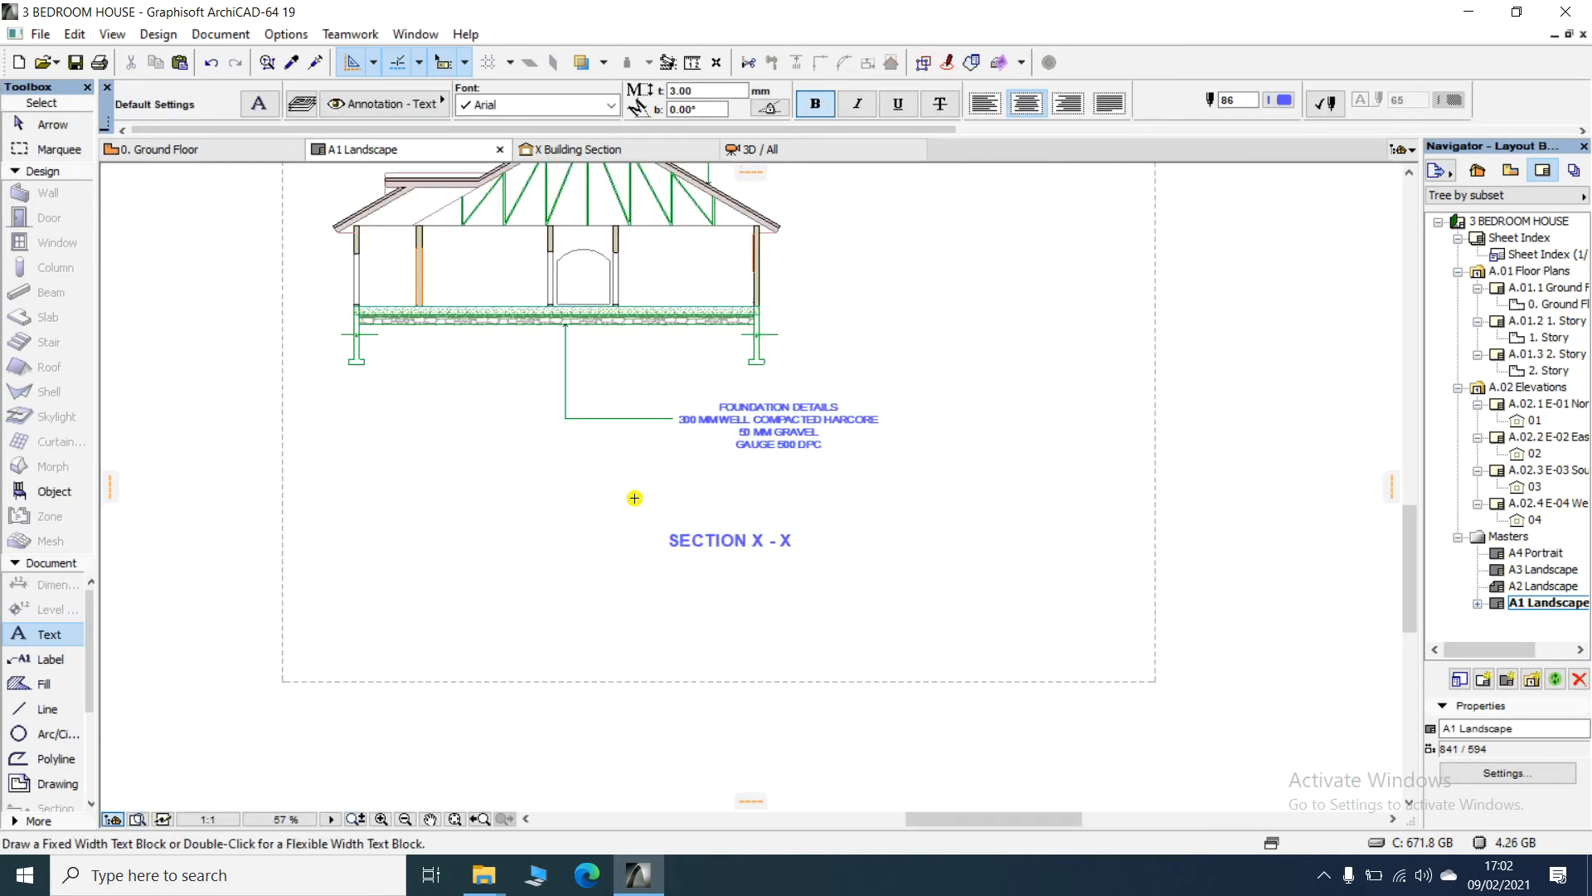
pyautogui.scroll(-2, 677, 501)
pyautogui.click(53, 123)
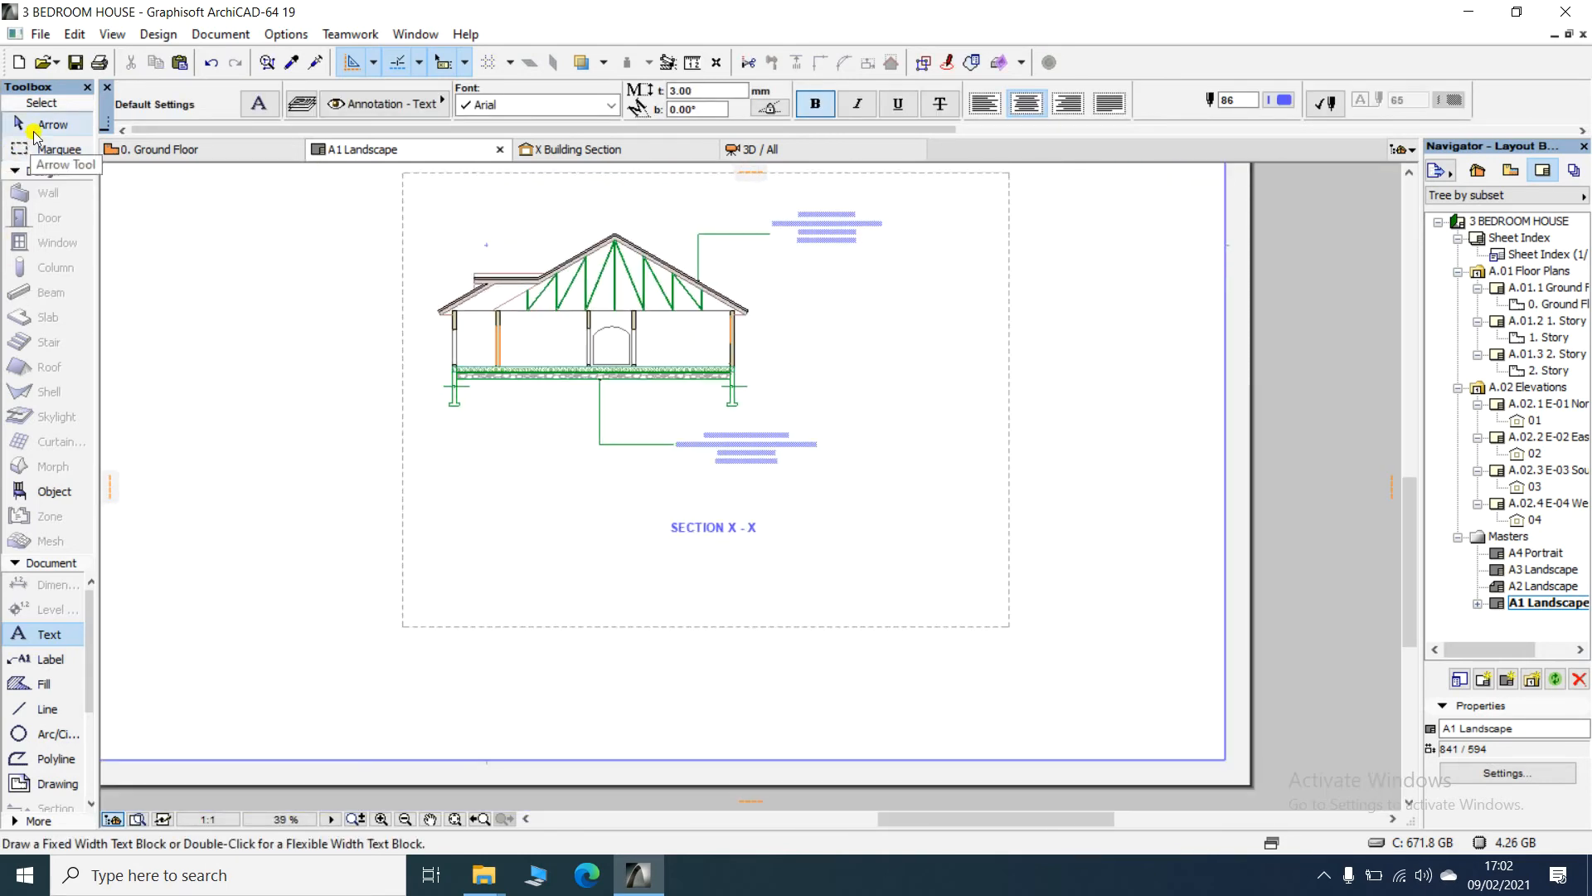
pyautogui.click(728, 533)
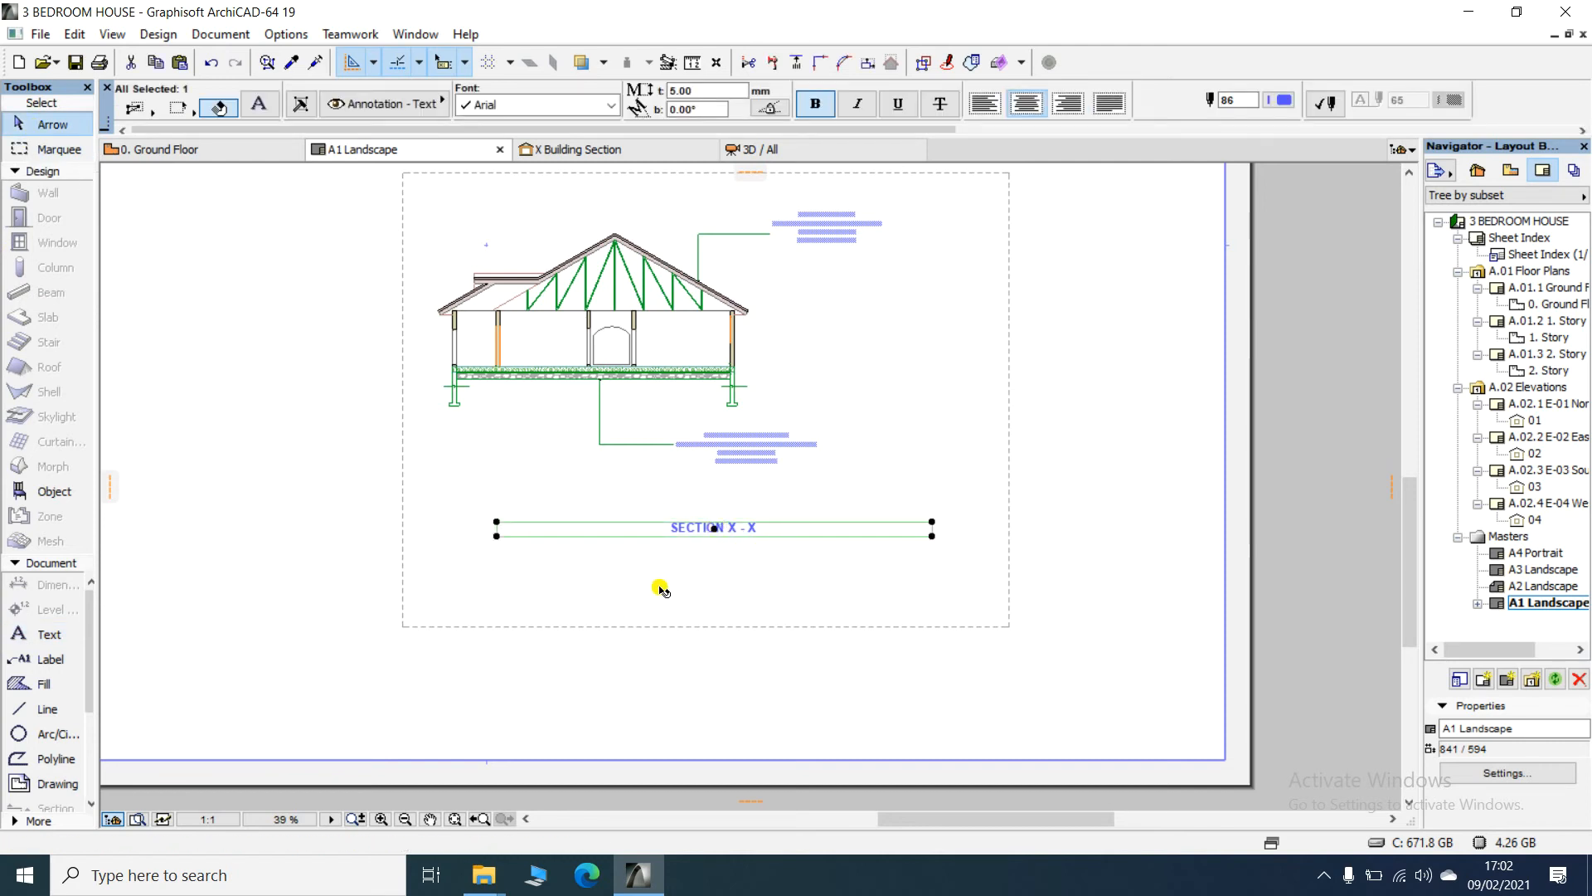
pyautogui.hotkey('ctrl', 'd')
pyautogui.click(728, 525)
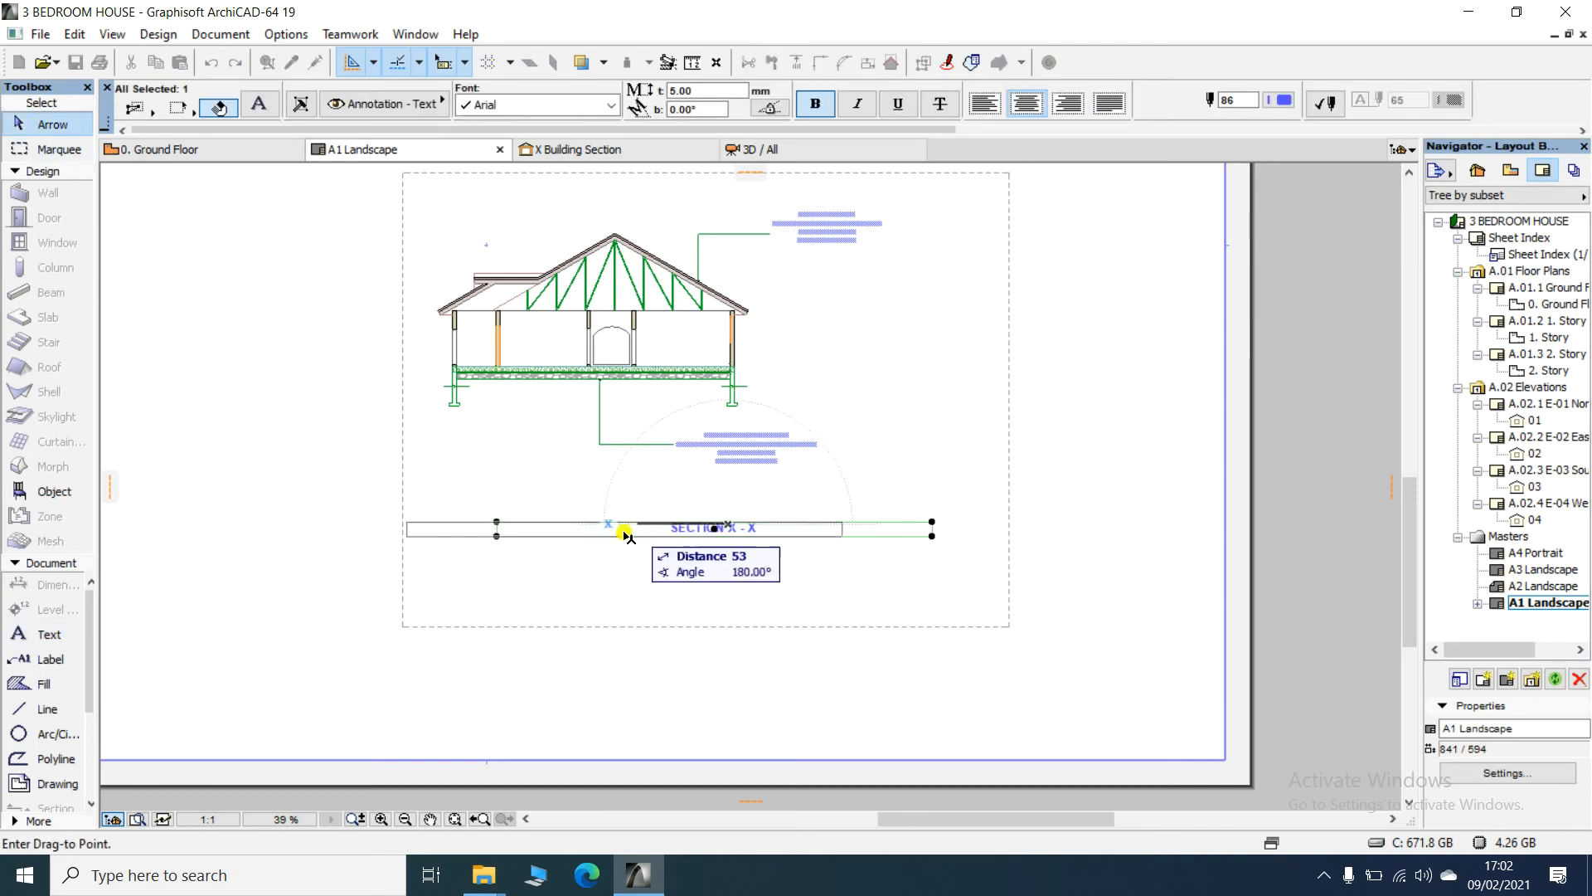
pyautogui.click(535, 592)
pyautogui.scroll(-2, 575, 528)
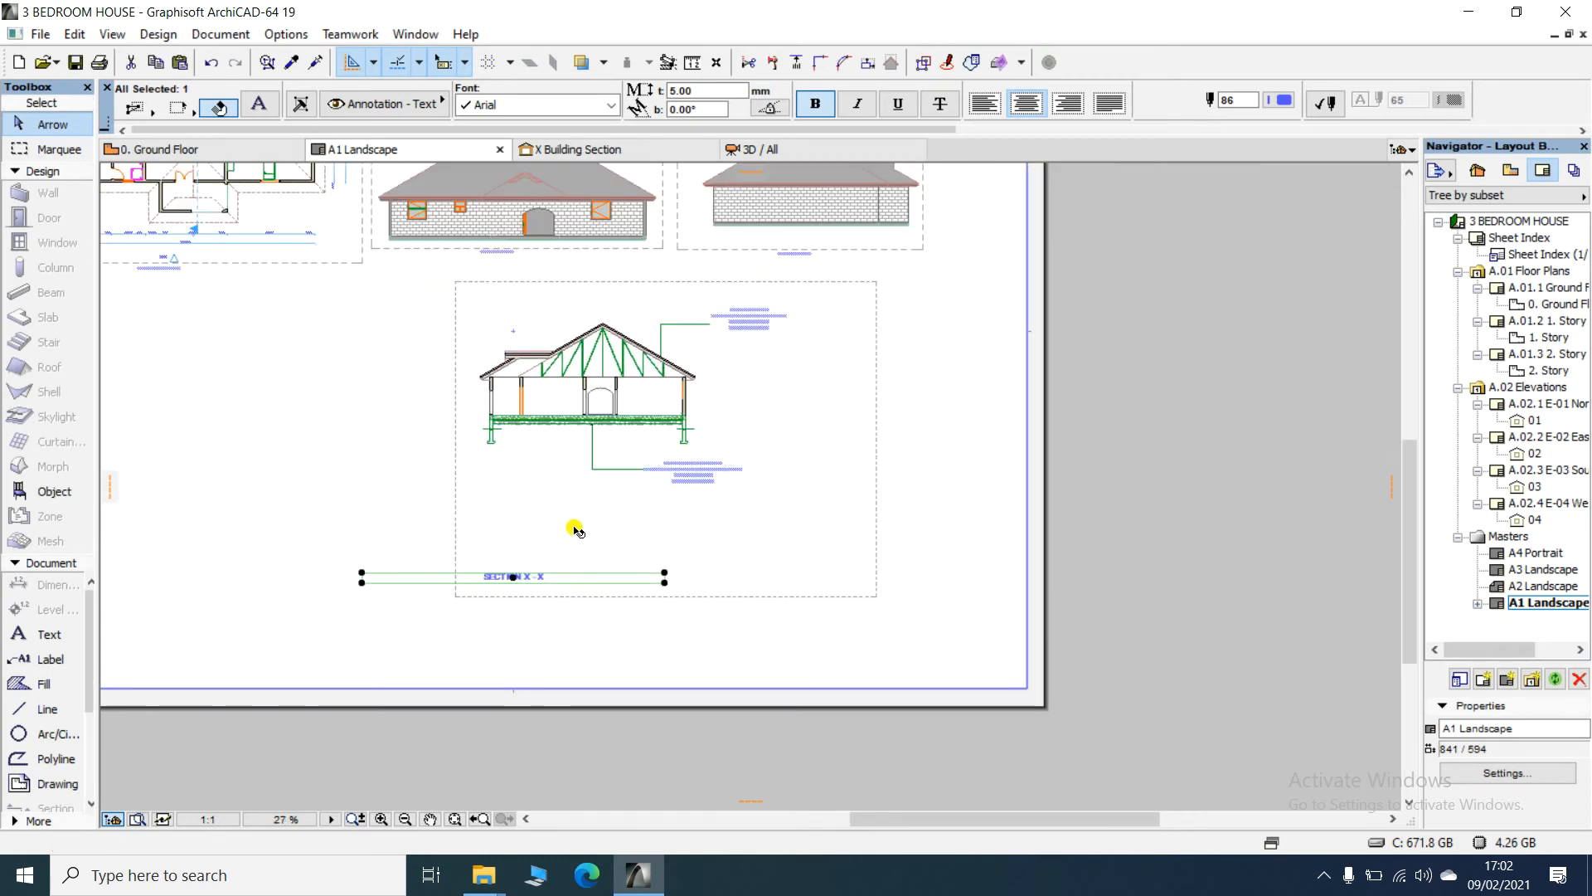
pyautogui.click(345, 476)
# - Look over the A1 Landscape sheet, examining the ground floor plan, the four elevations and the building section
pyautogui.scroll(-3, 664, 531)
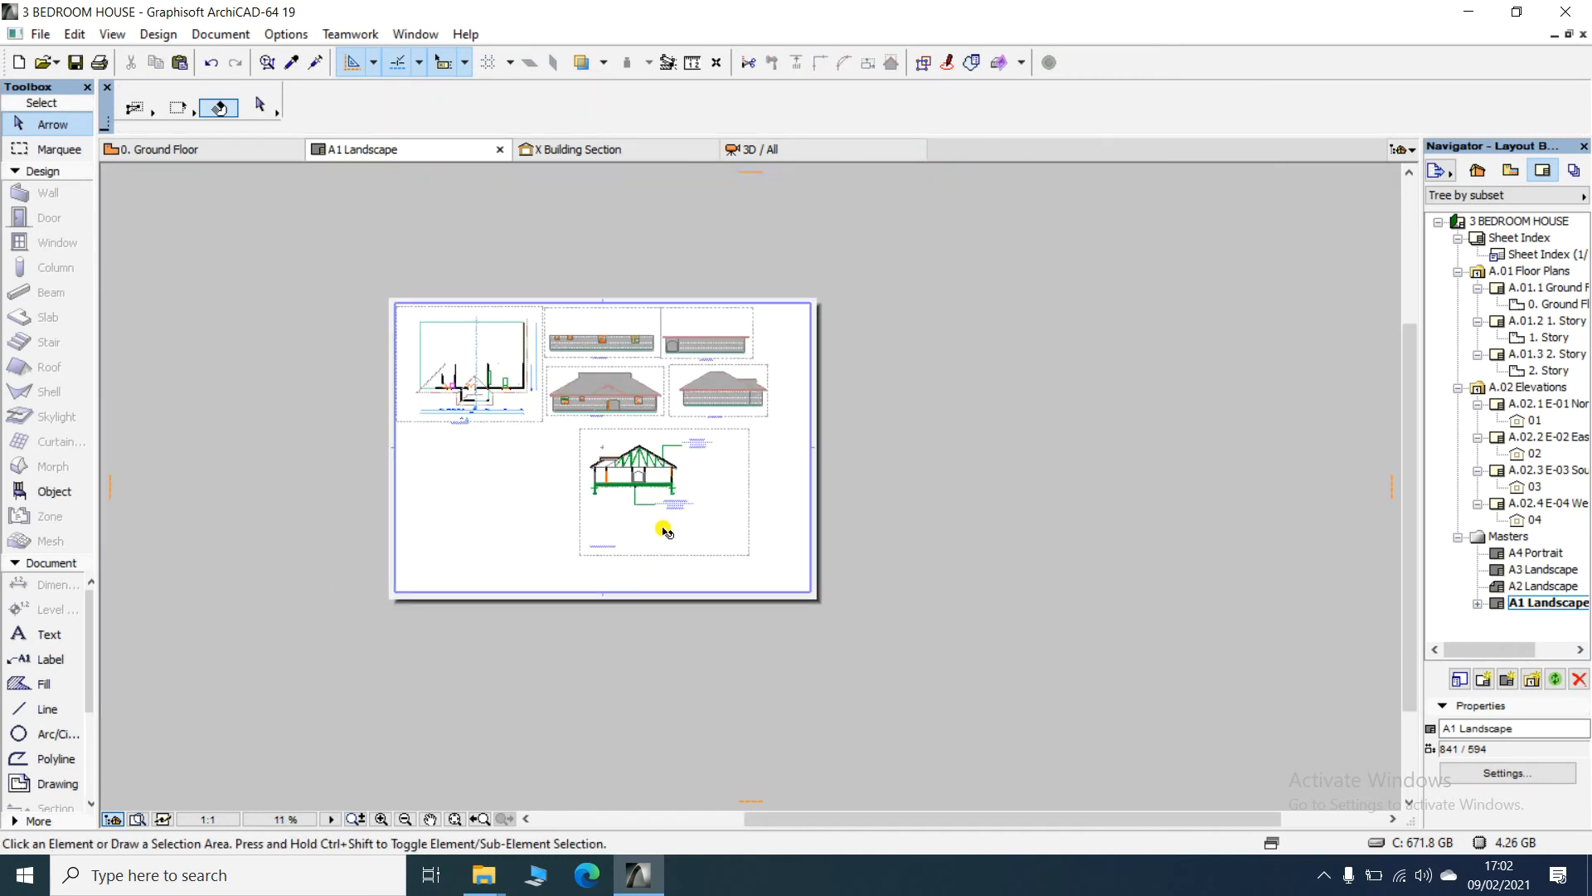
pyautogui.scroll(2, 485, 339)
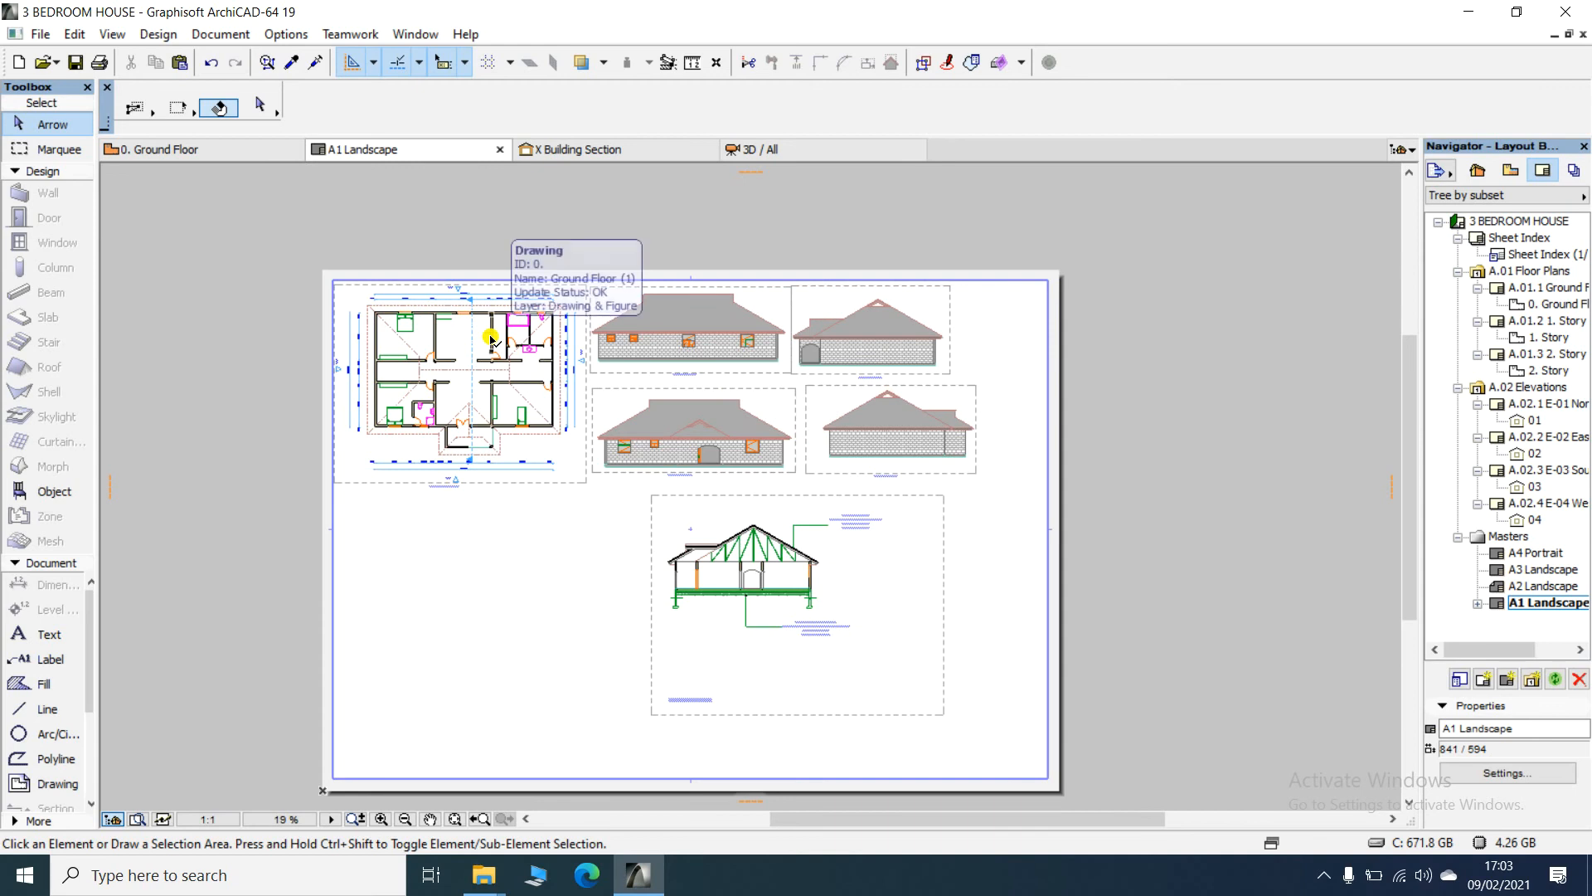
pyautogui.click(491, 338)
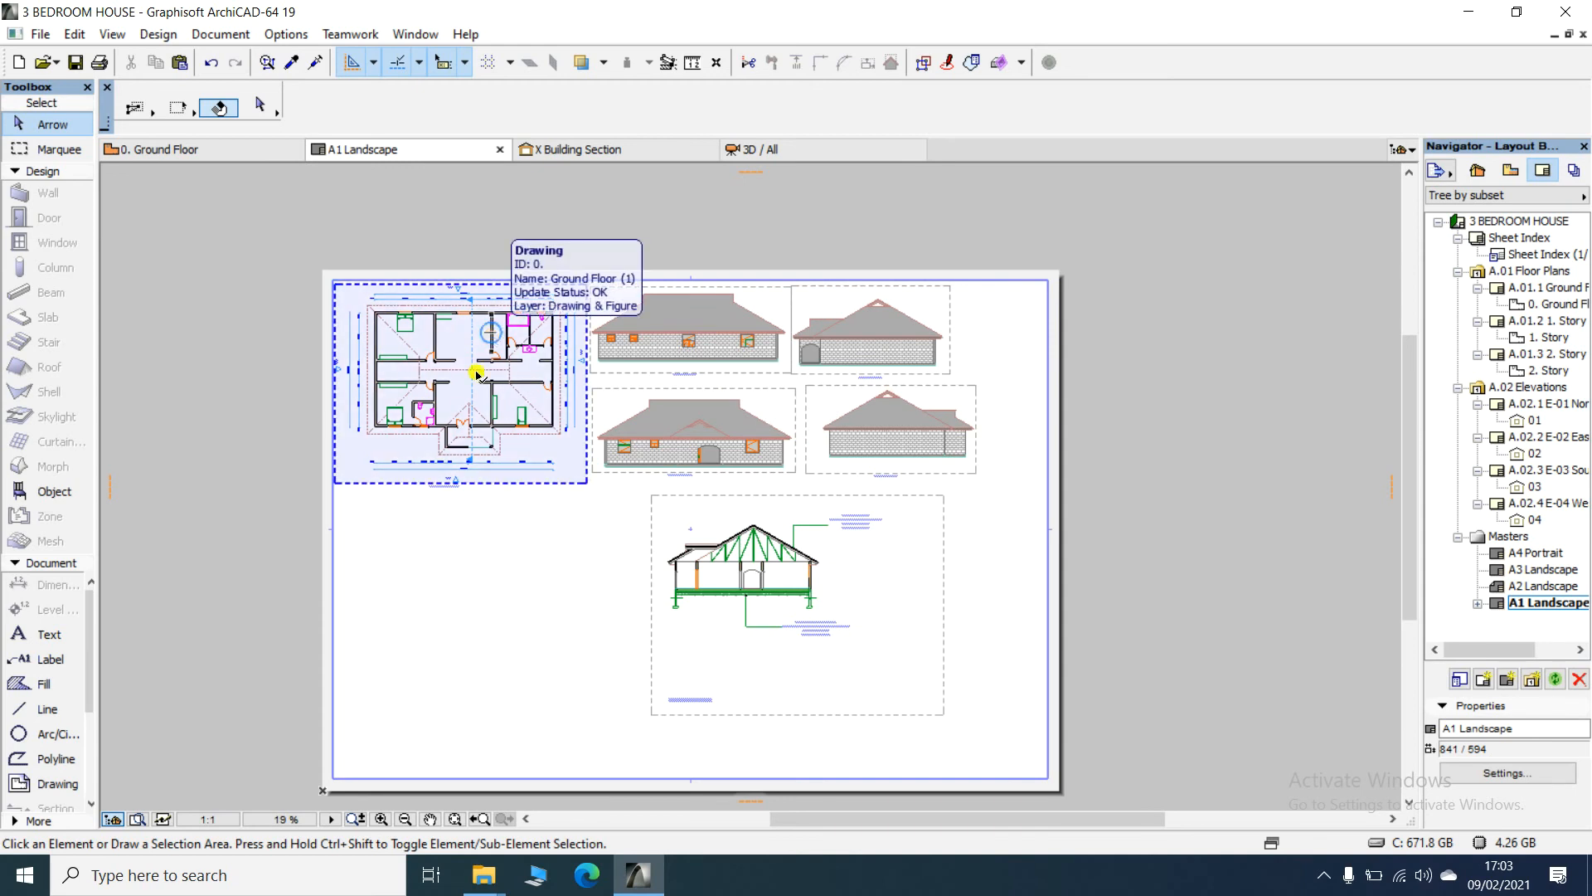
pyautogui.click(313, 469)
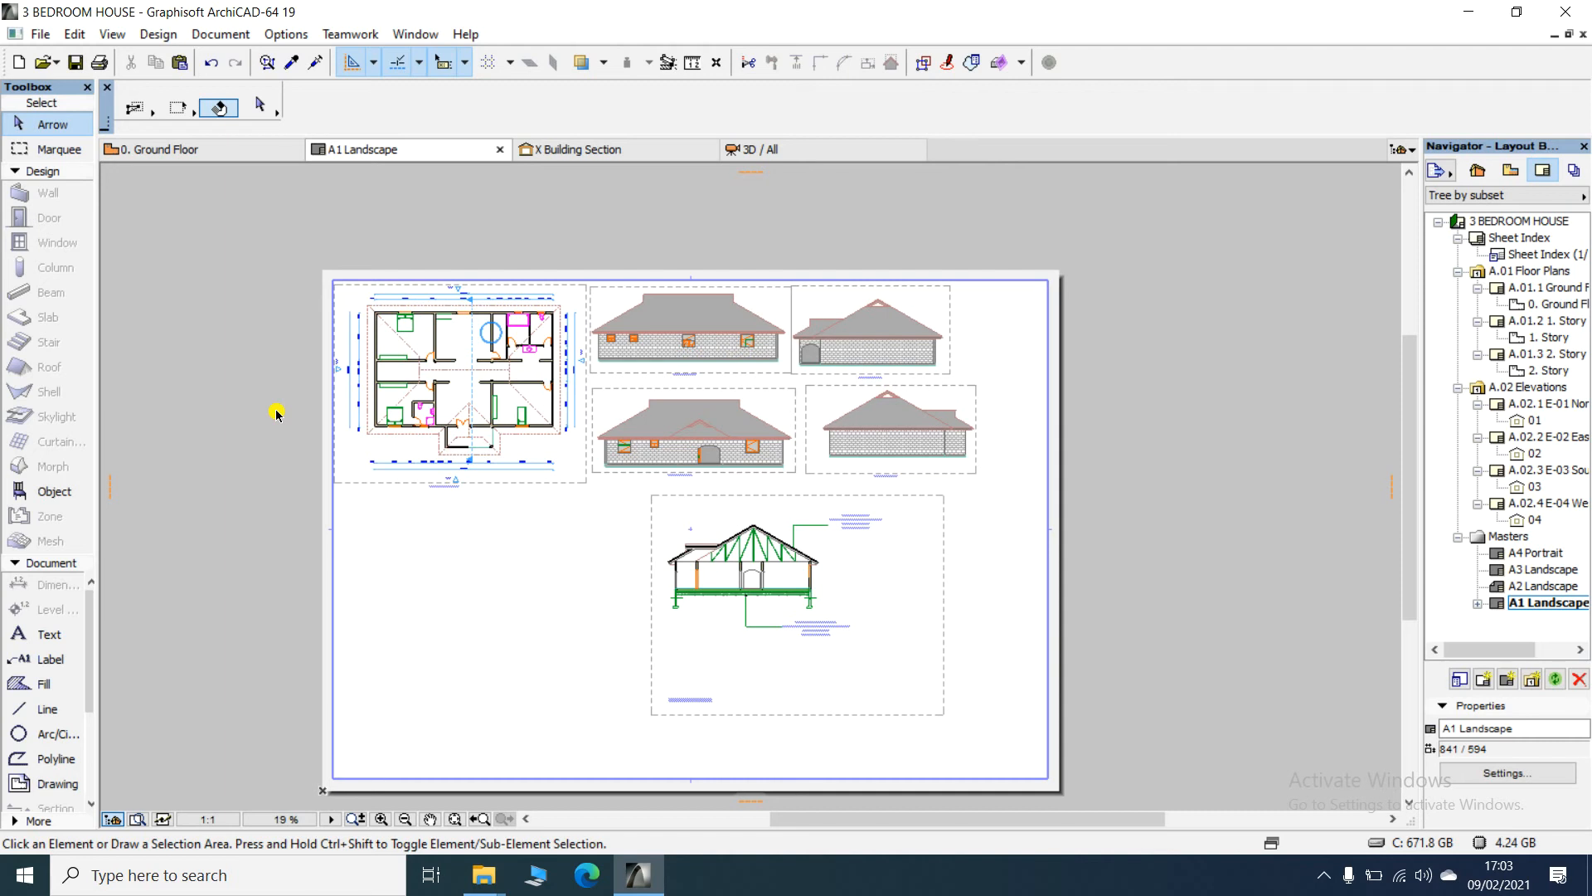
pyautogui.scroll(3, 295, 345)
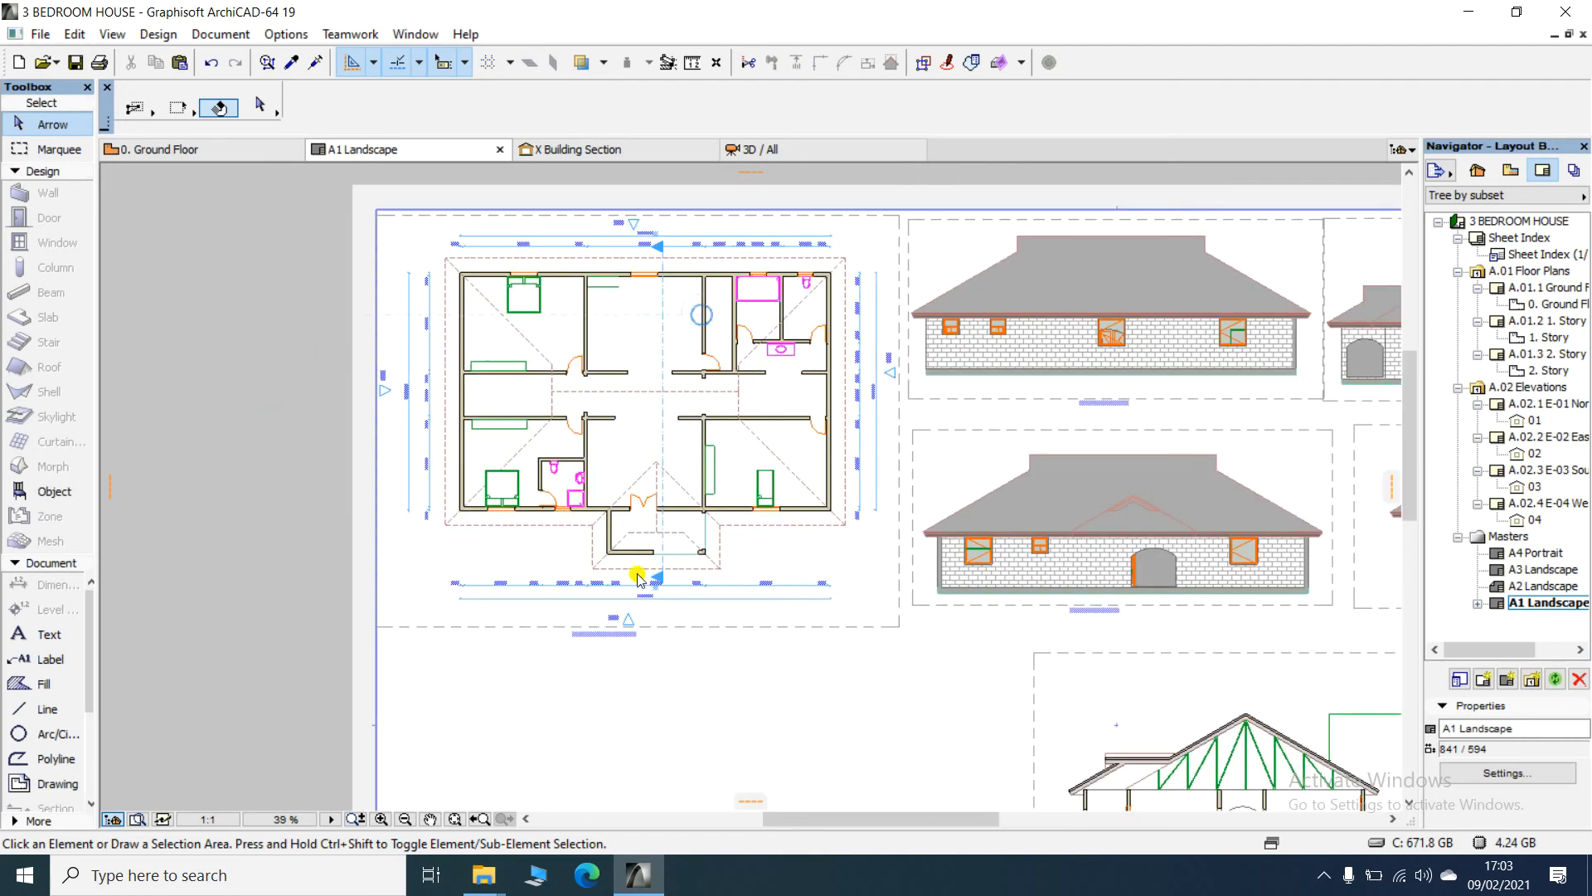
pyautogui.scroll(-3, 440, 315)
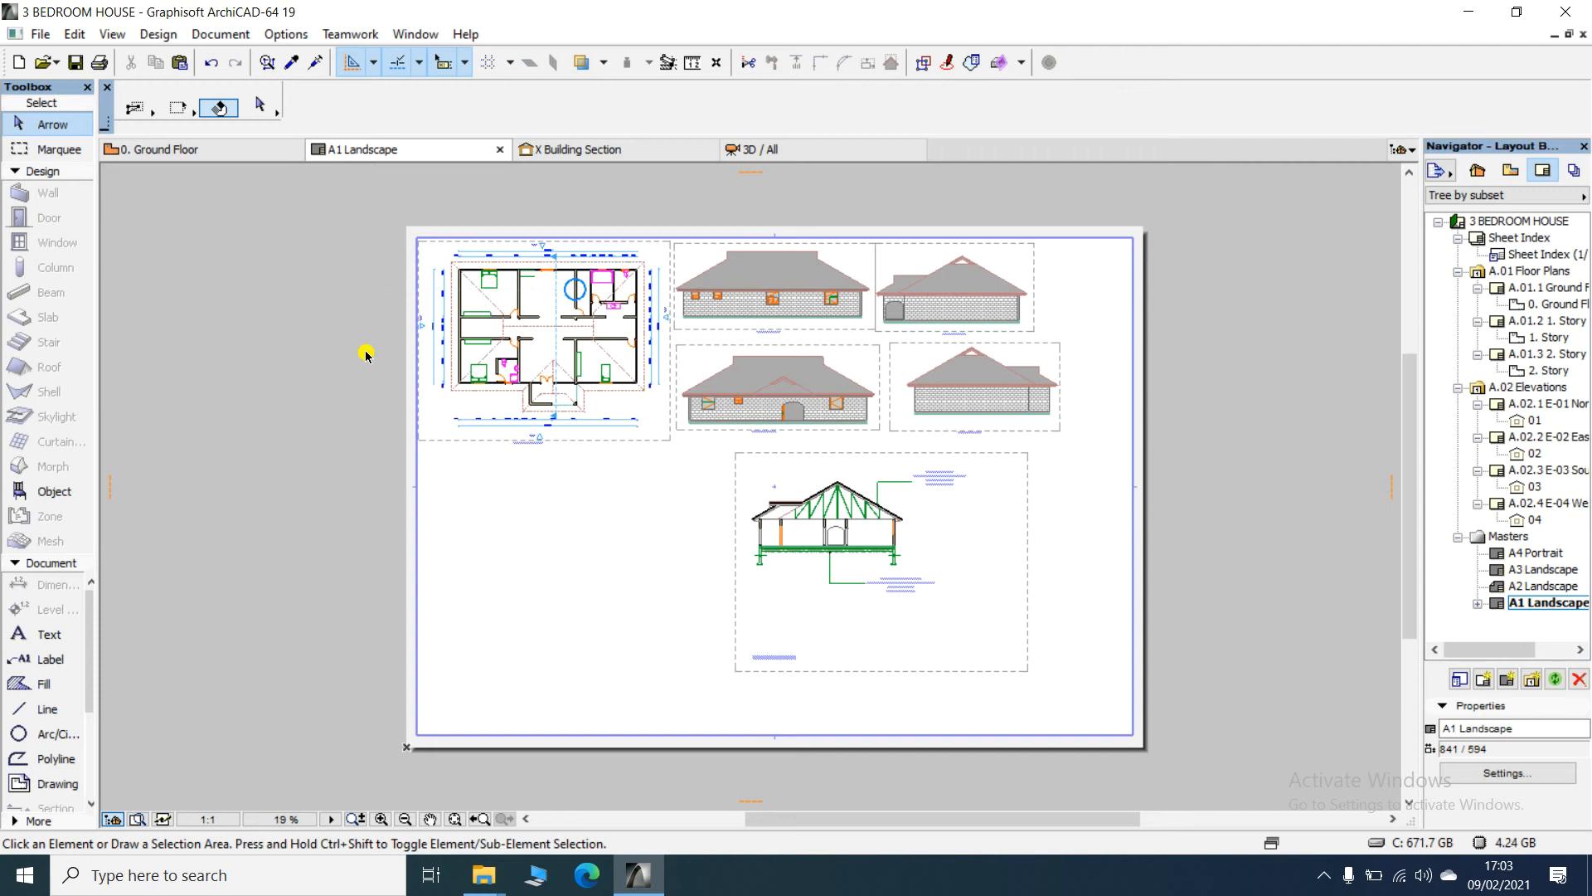
pyautogui.scroll(2, 455, 359)
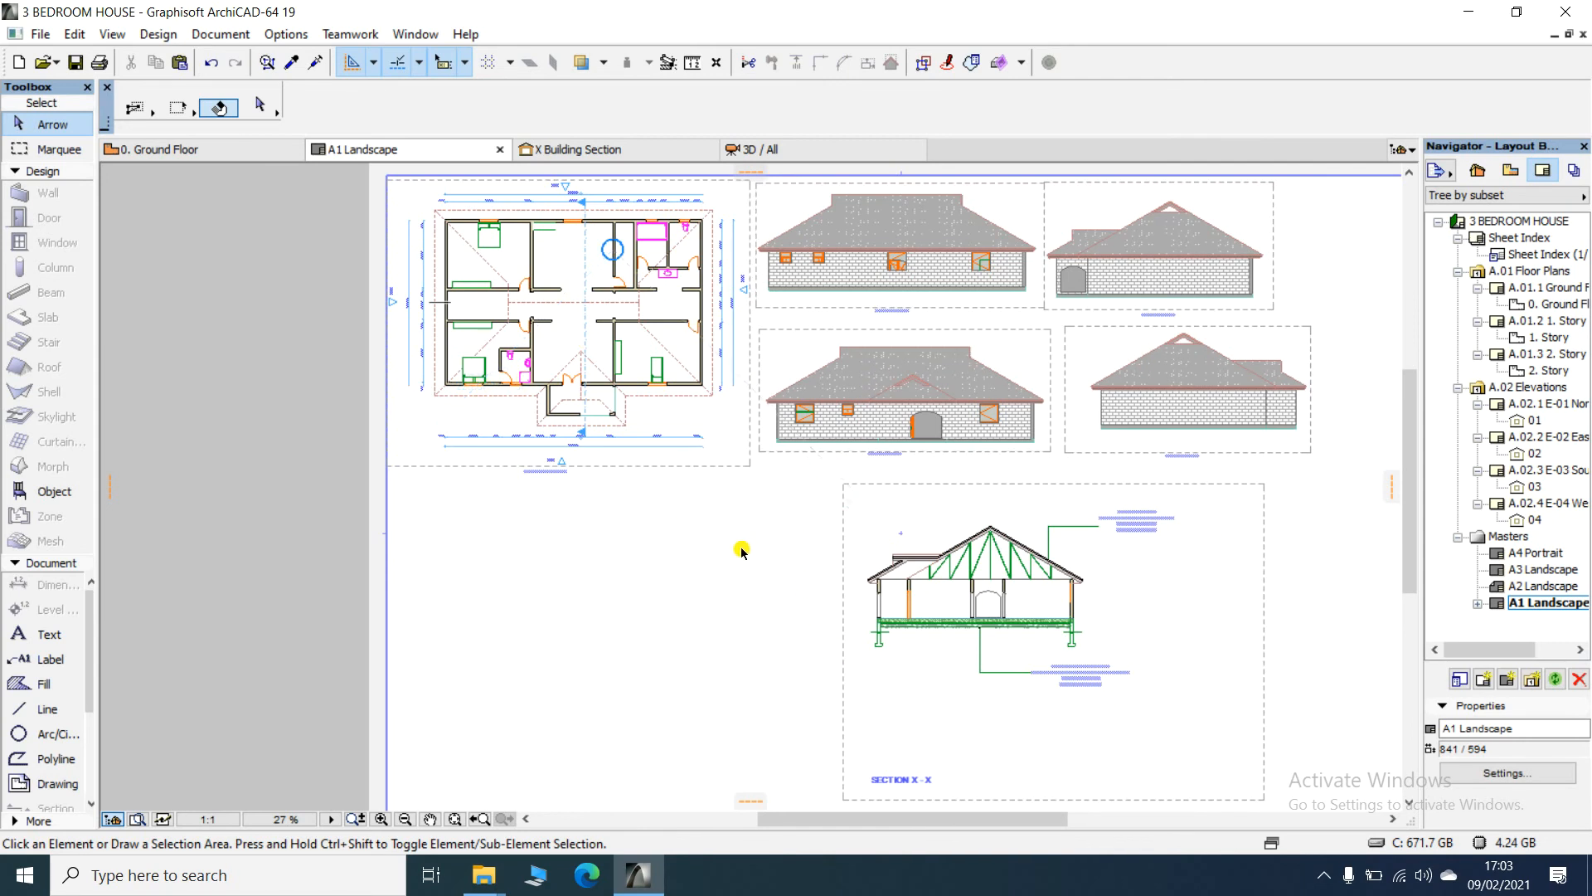
pyautogui.scroll(-2, 692, 538)
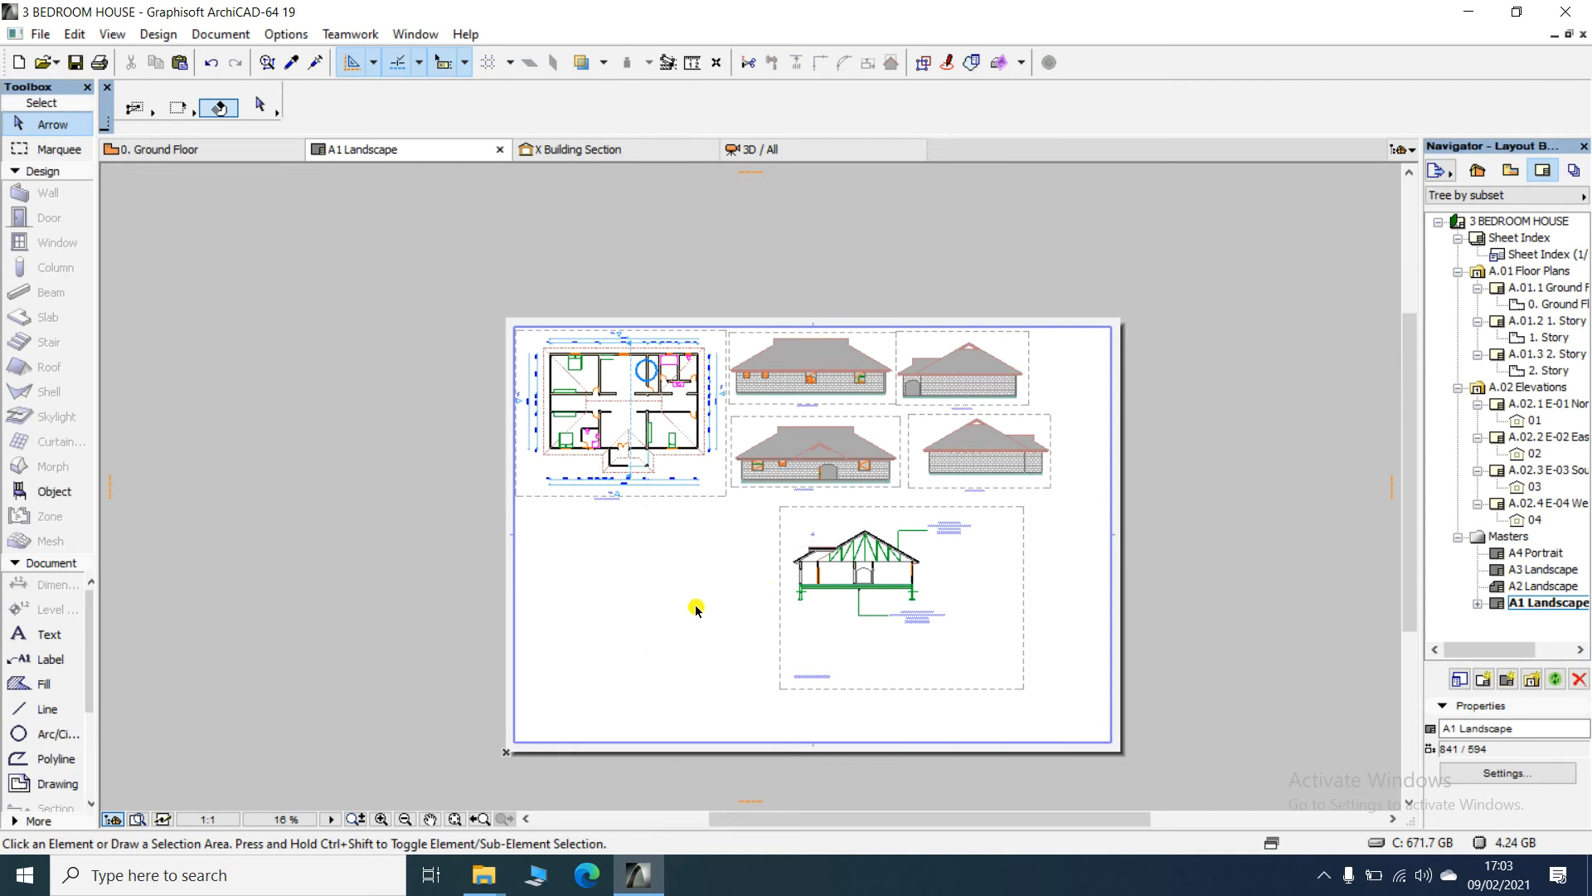
pyautogui.click(36, 34)
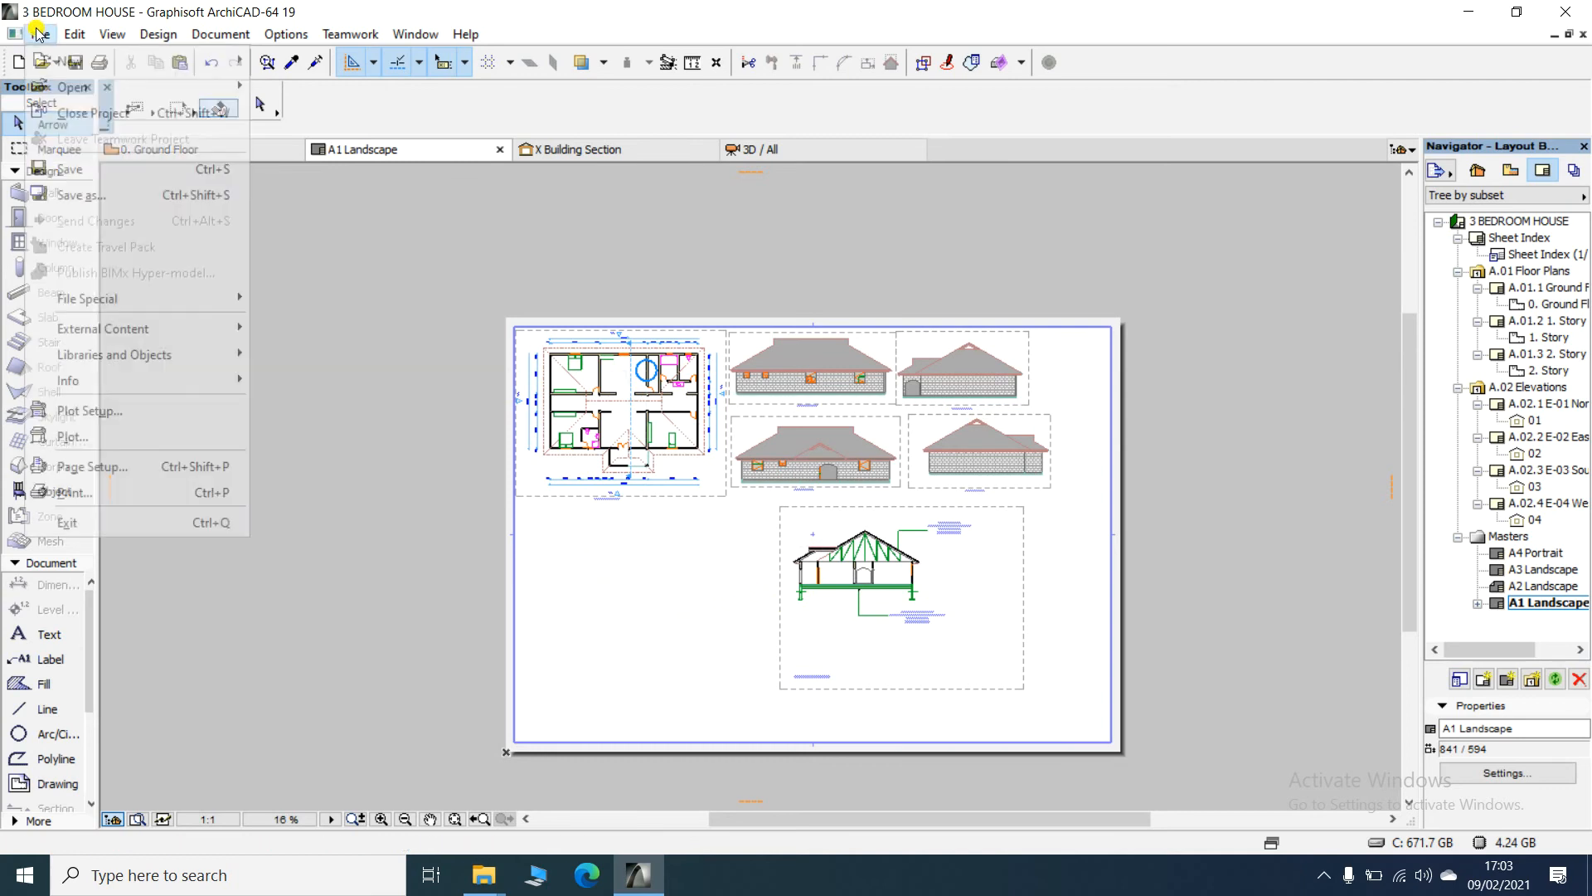
pyautogui.moveTo(75, 34)
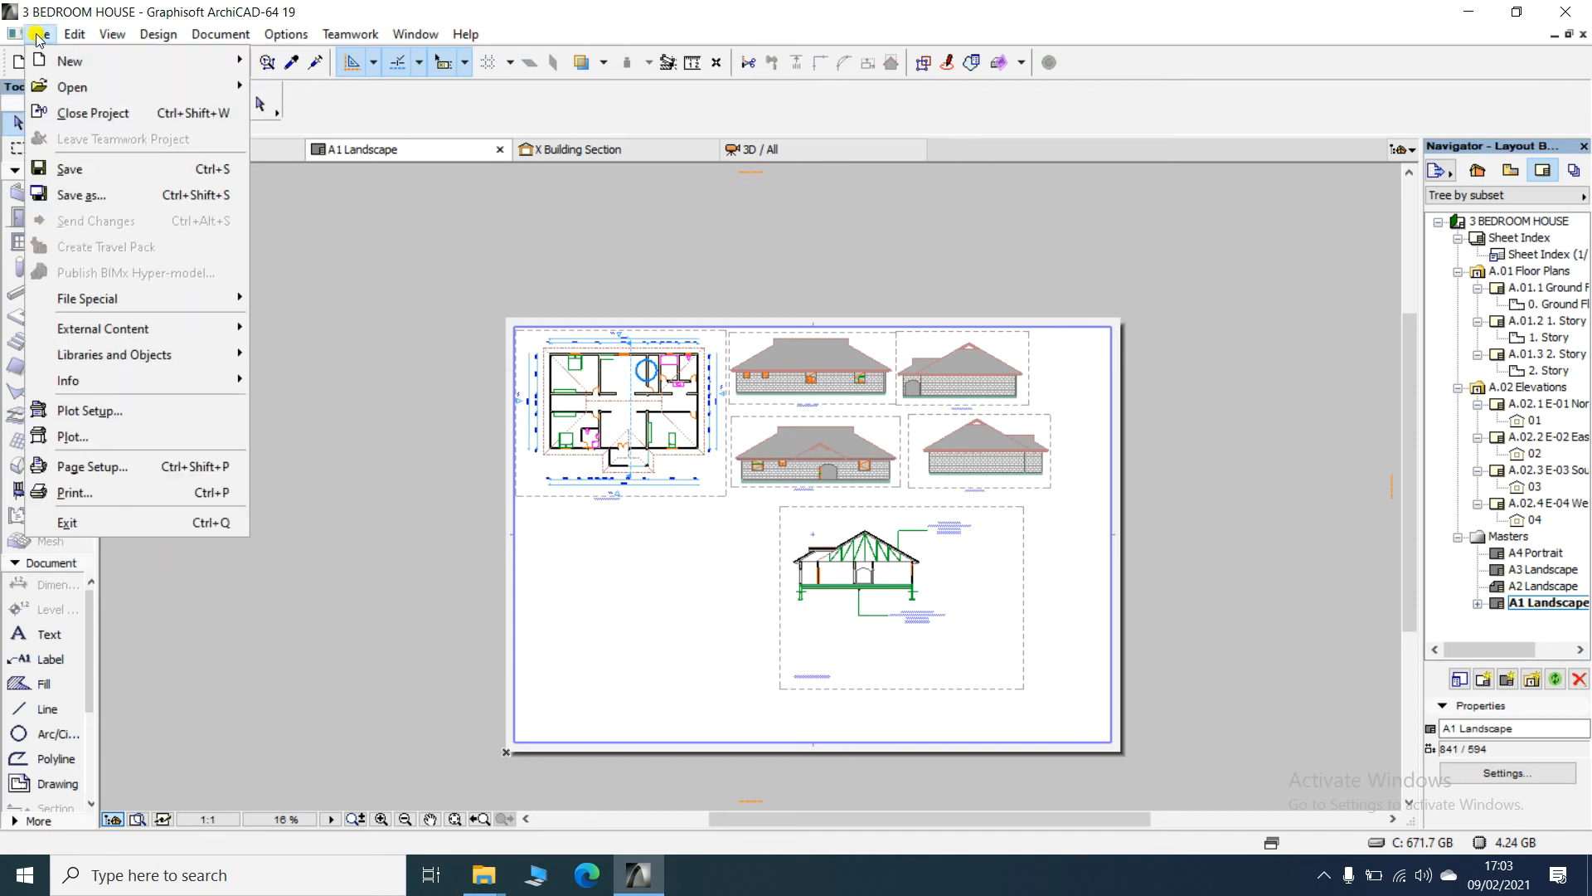
pyautogui.click(60, 195)
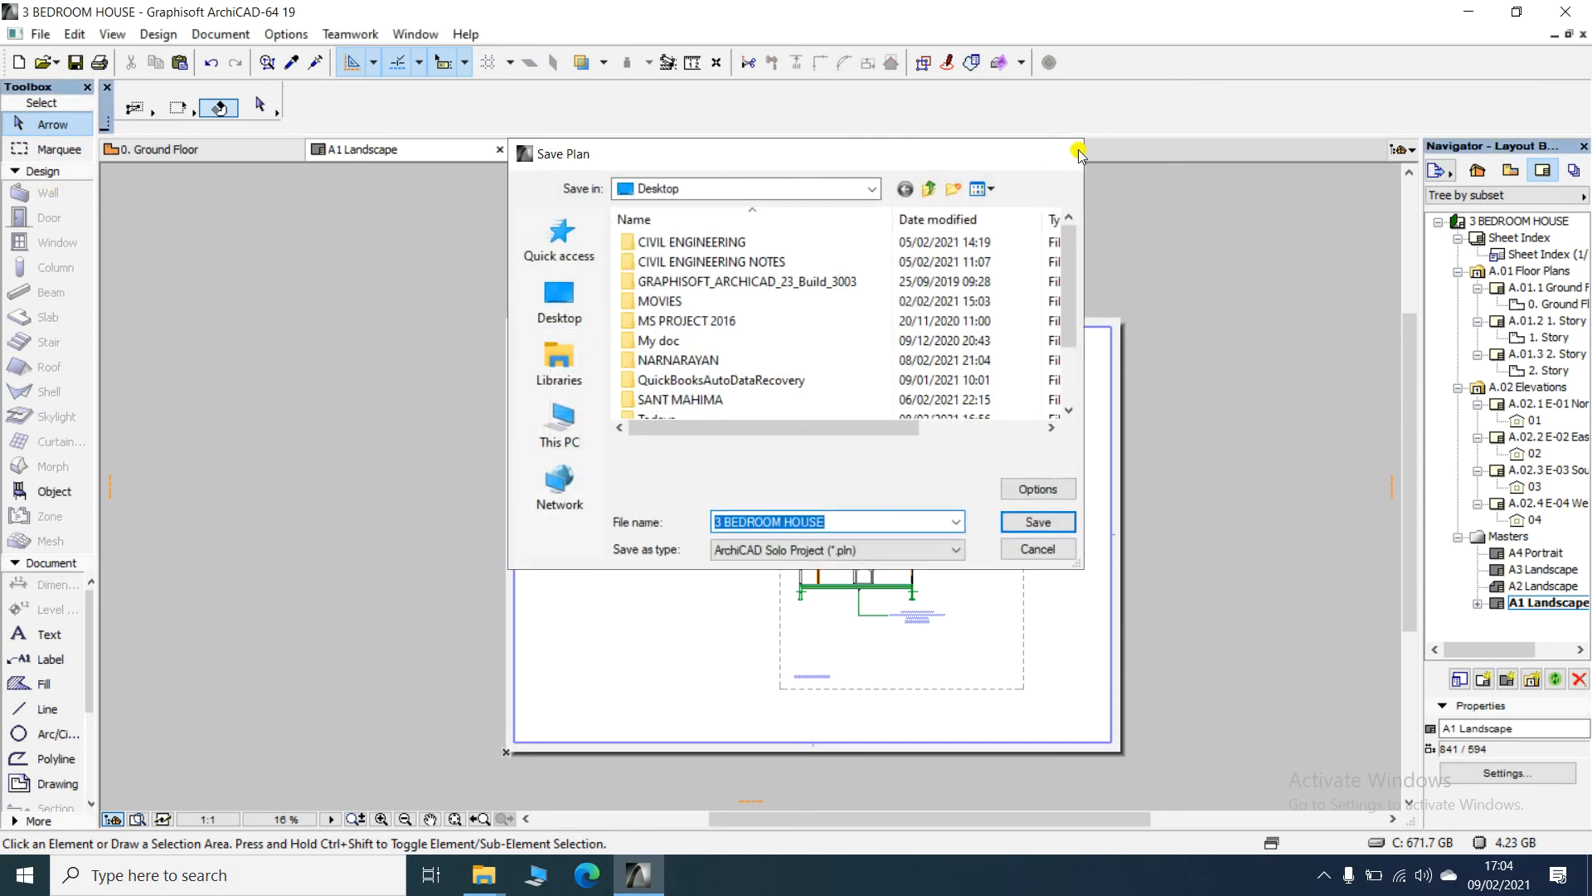
pyautogui.click(1067, 154)
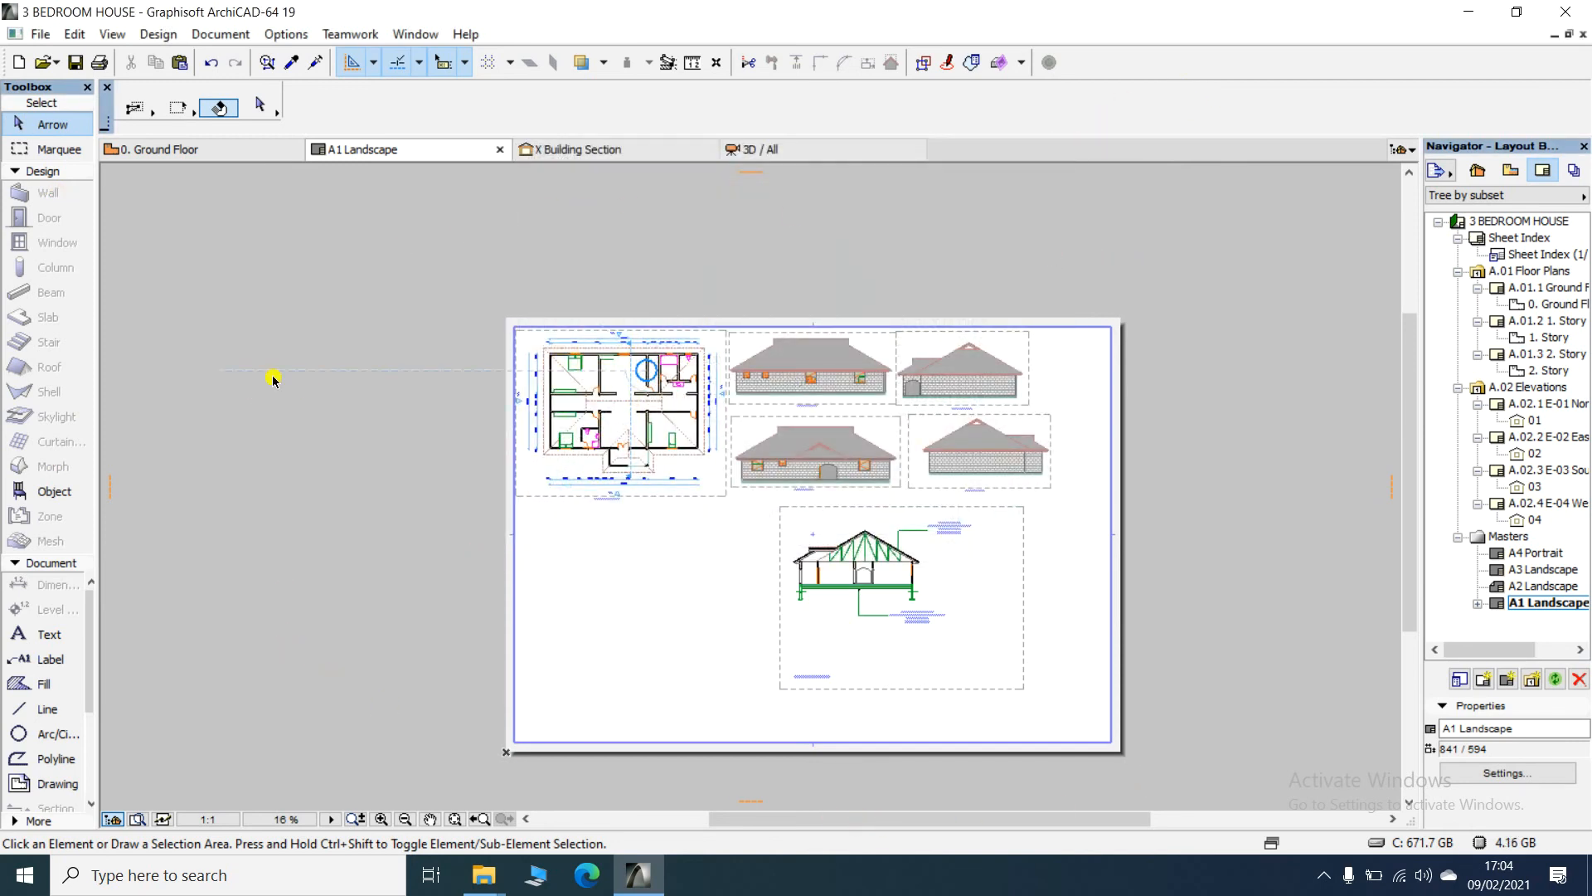
pyautogui.click(166, 153)
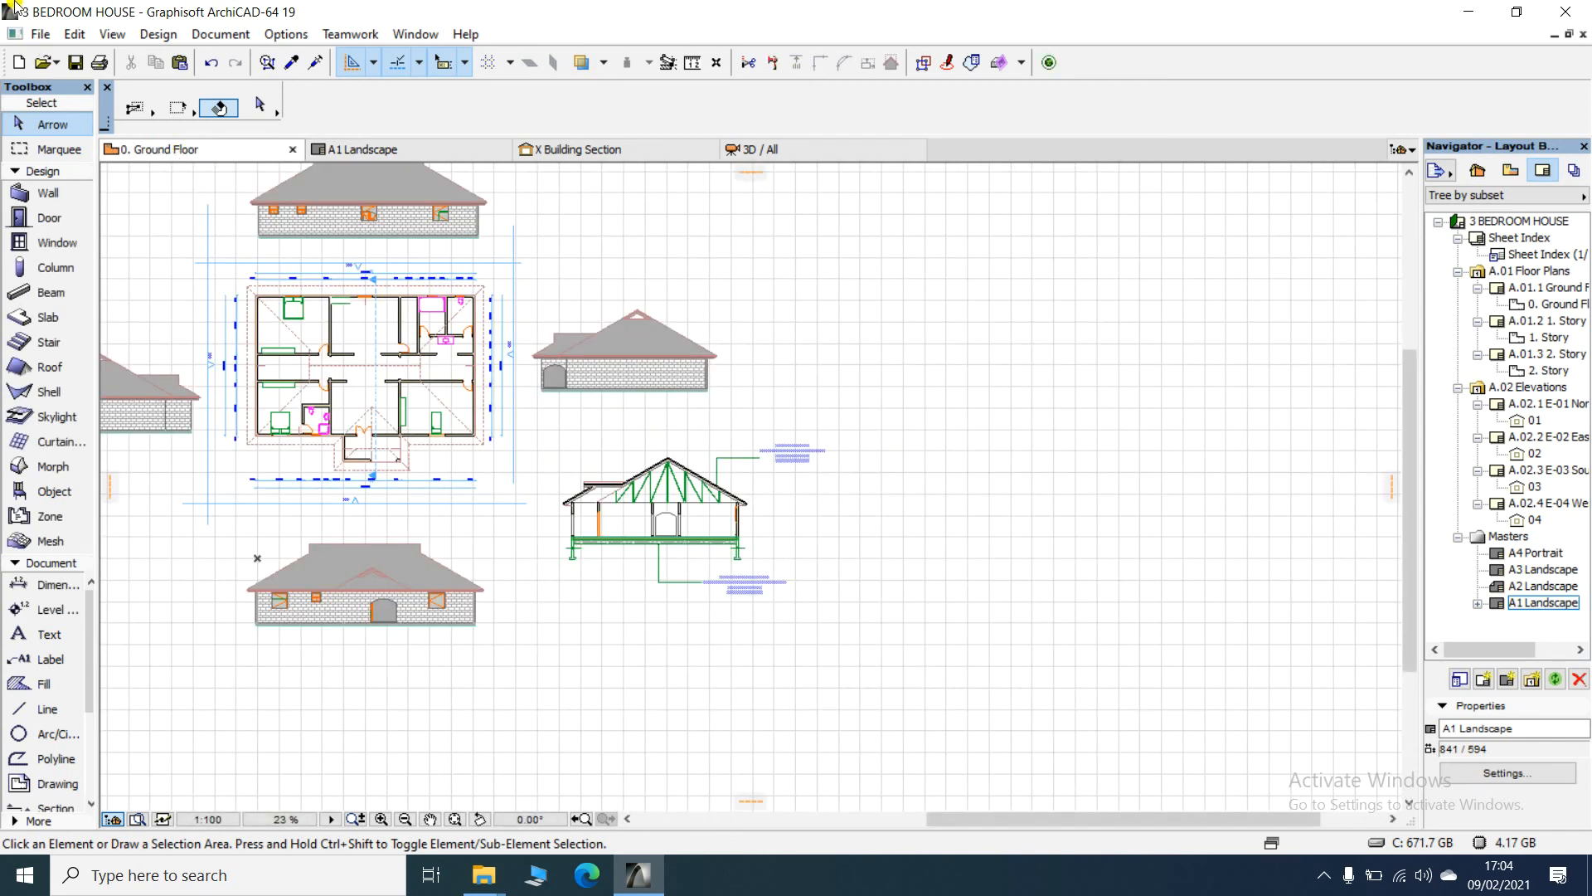
pyautogui.click(358, 155)
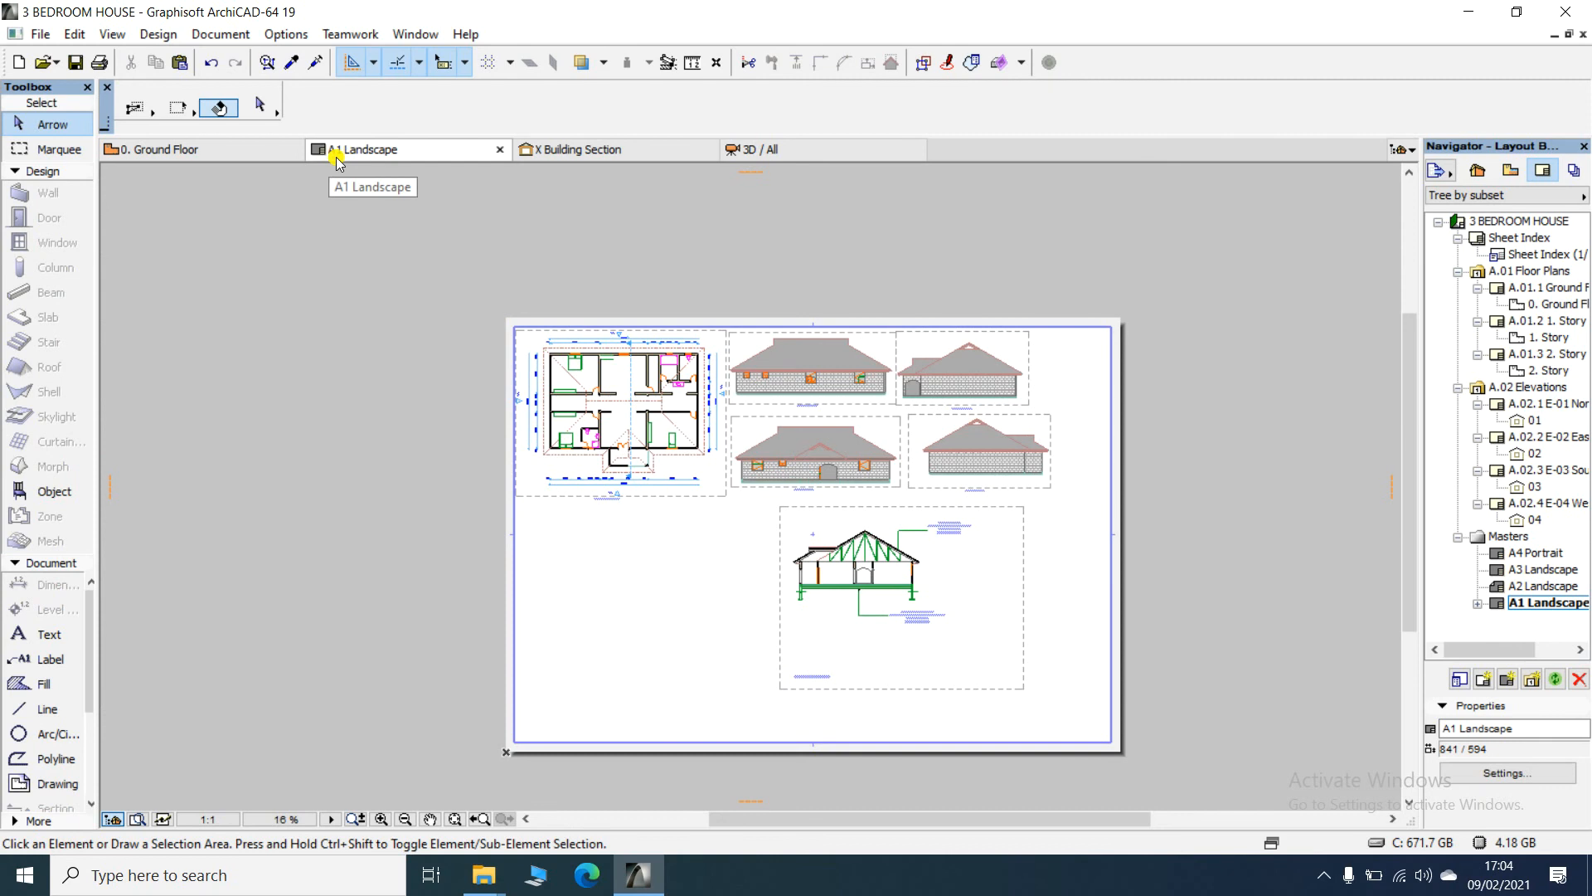
# - Begin saving the A1 Landscape layout as a new file on the Desktop, naming it "3 BEDROOM HOUSE 1"
pyautogui.click(15, 34)
pyautogui.moveTo(39, 34)
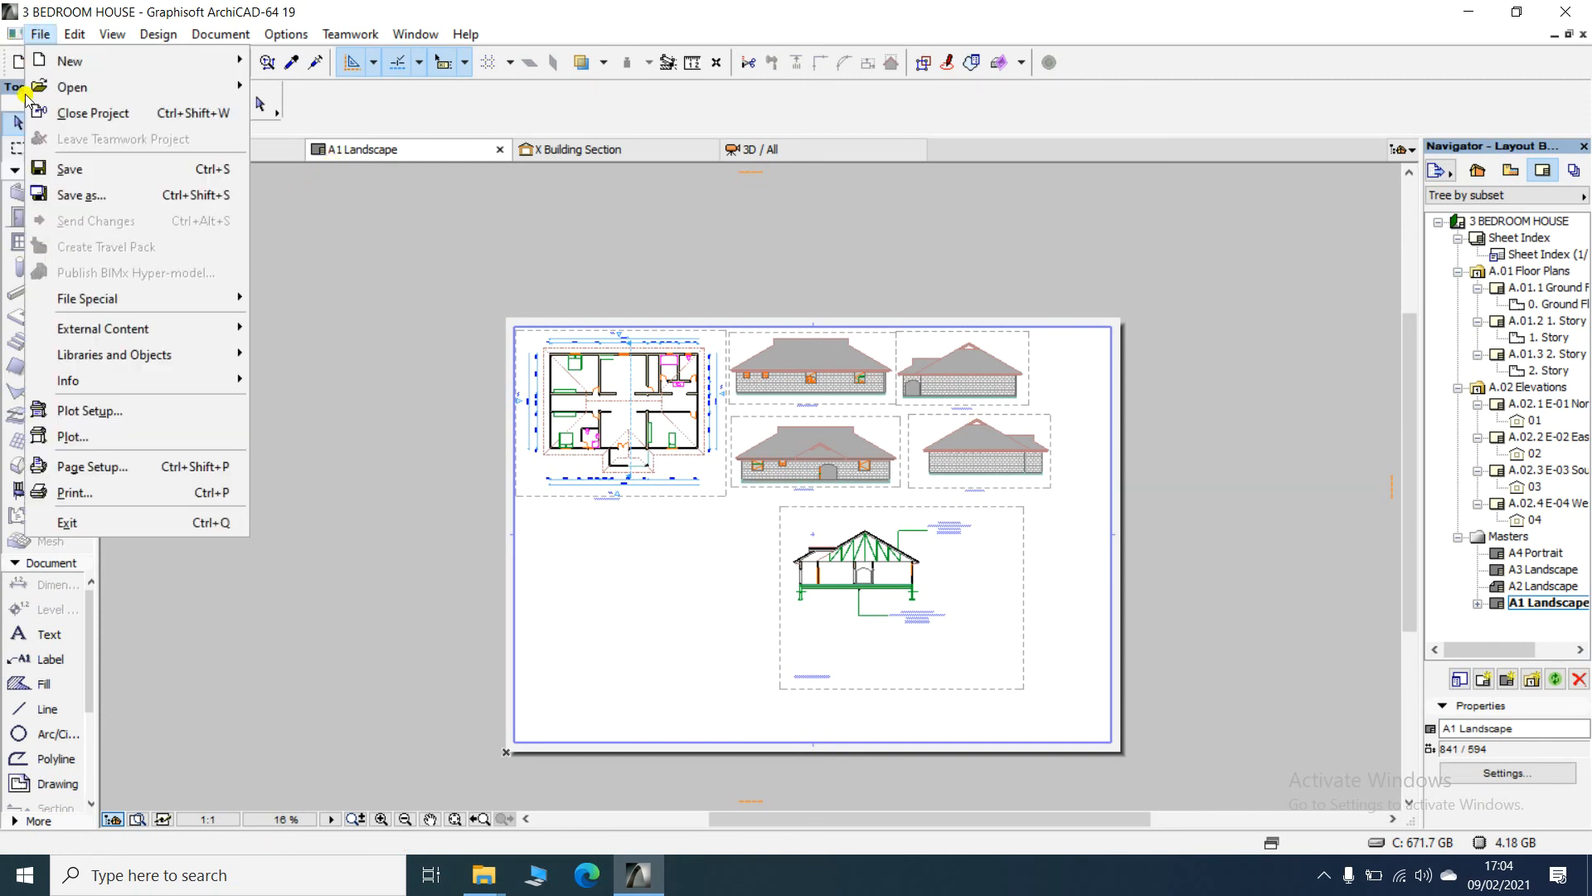
pyautogui.click(82, 195)
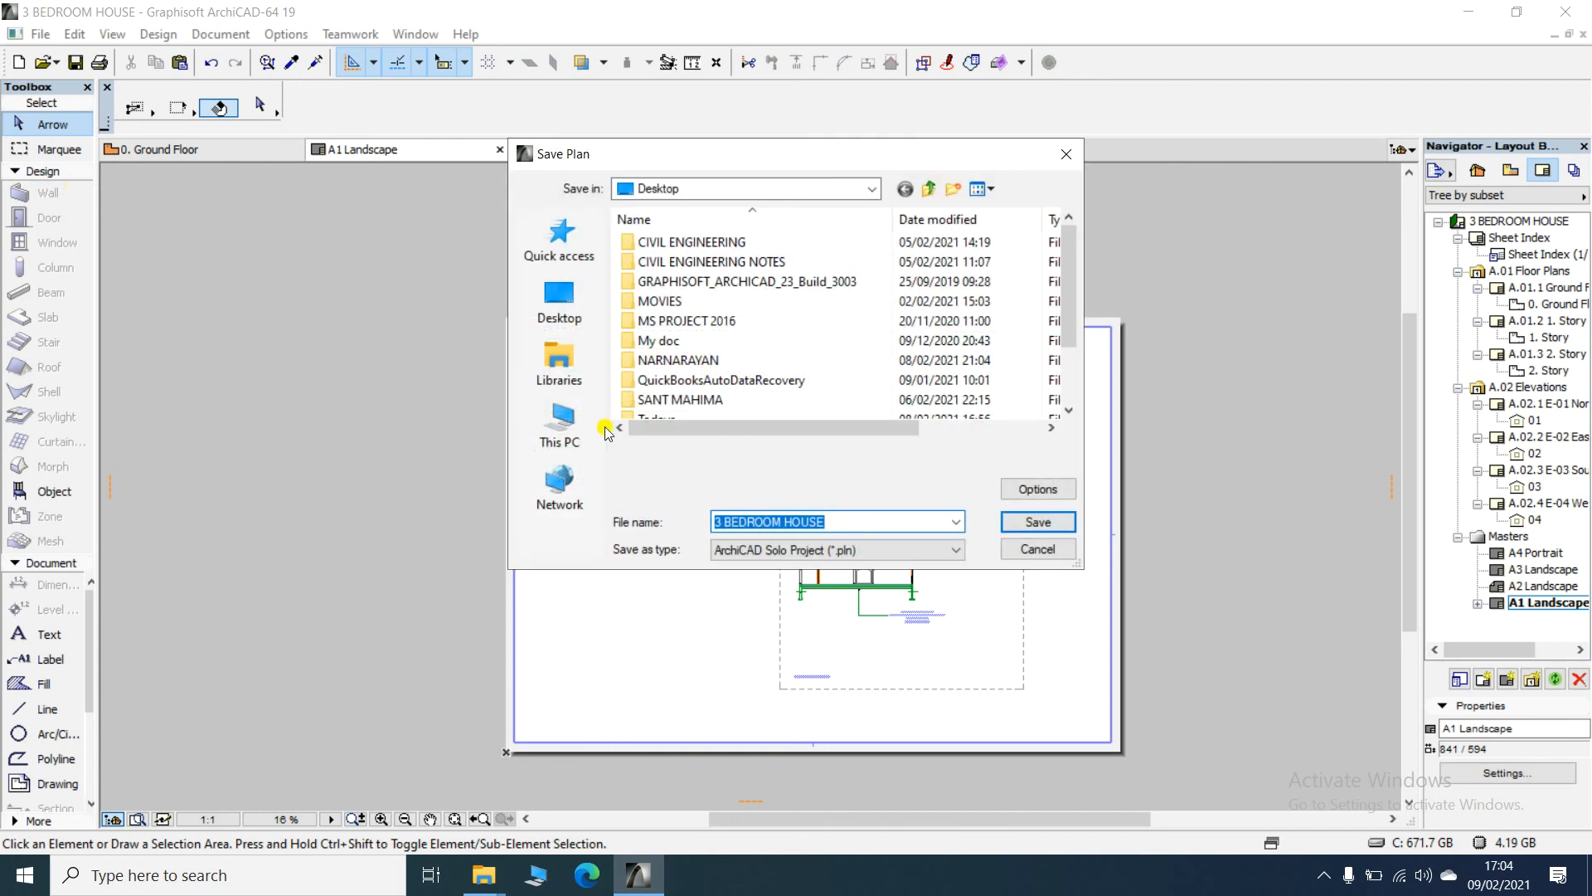
pyautogui.click(837, 521)
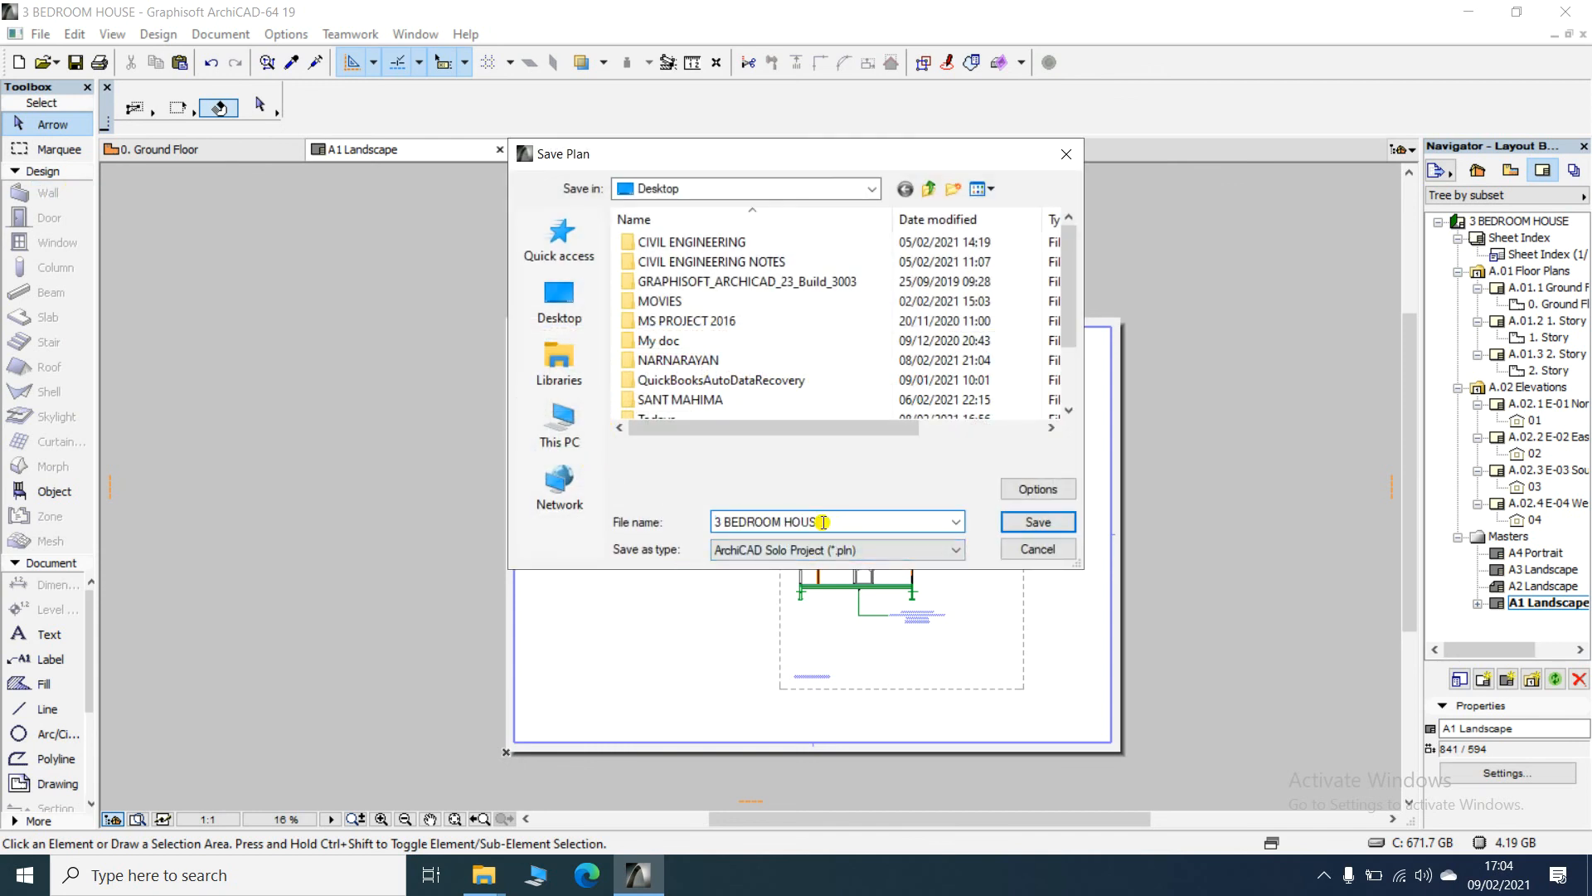
pyautogui.moveTo(847, 523); pyautogui.dragTo(478, 519)
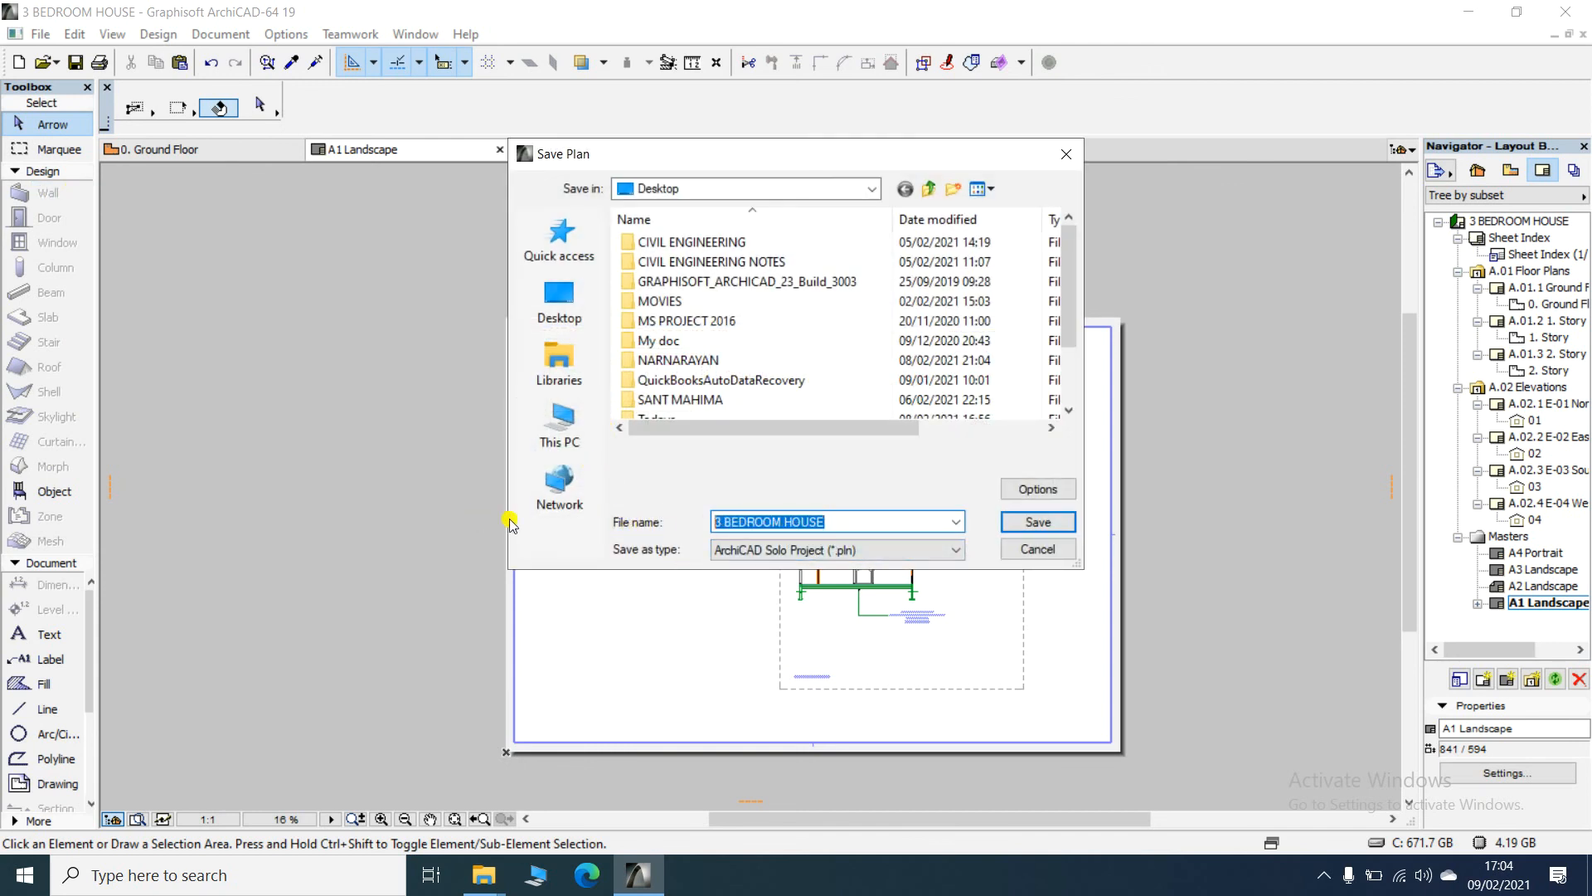
pyautogui.click(829, 524)
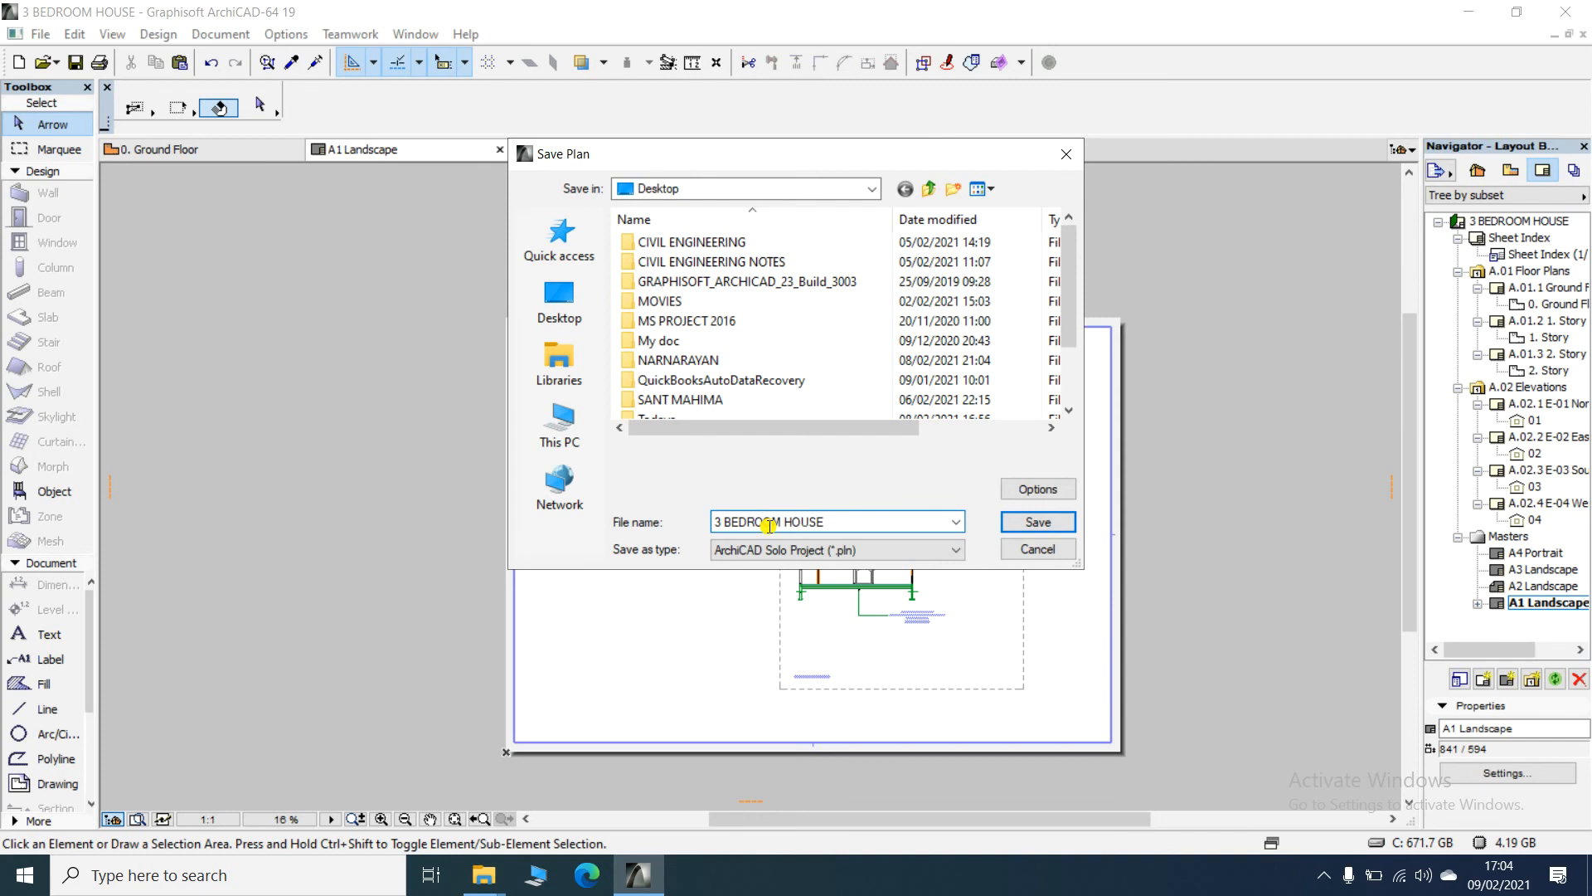
pyautogui.press('Tab')
pyautogui.click(863, 523)
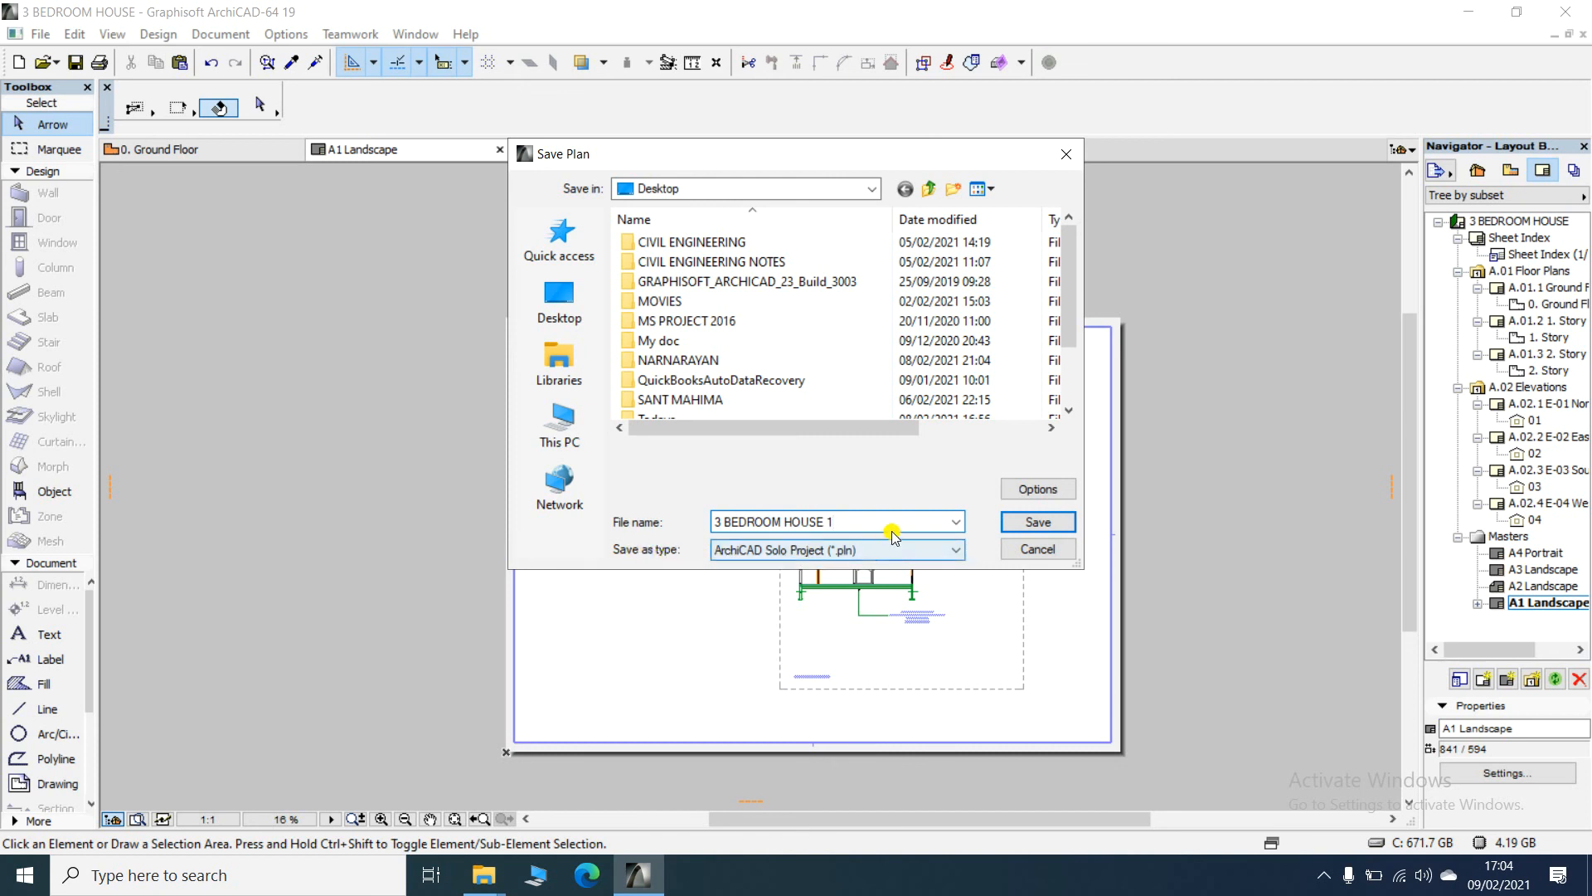
# - Set the file type to PDF File (*.pdf) and save the layout
pyautogui.click(907, 554)
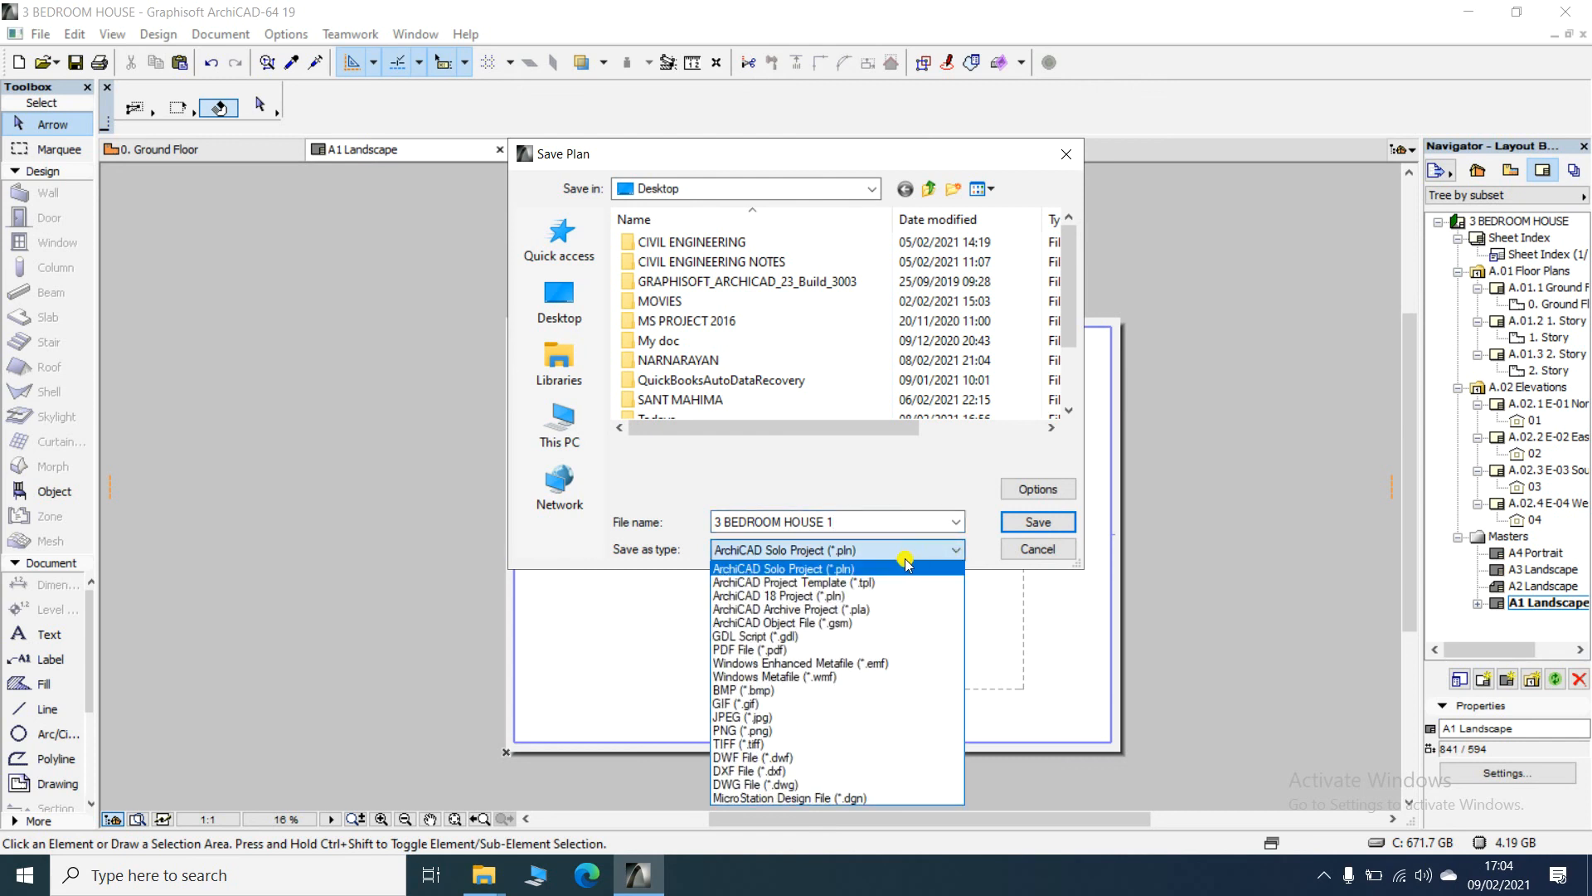
pyautogui.click(720, 651)
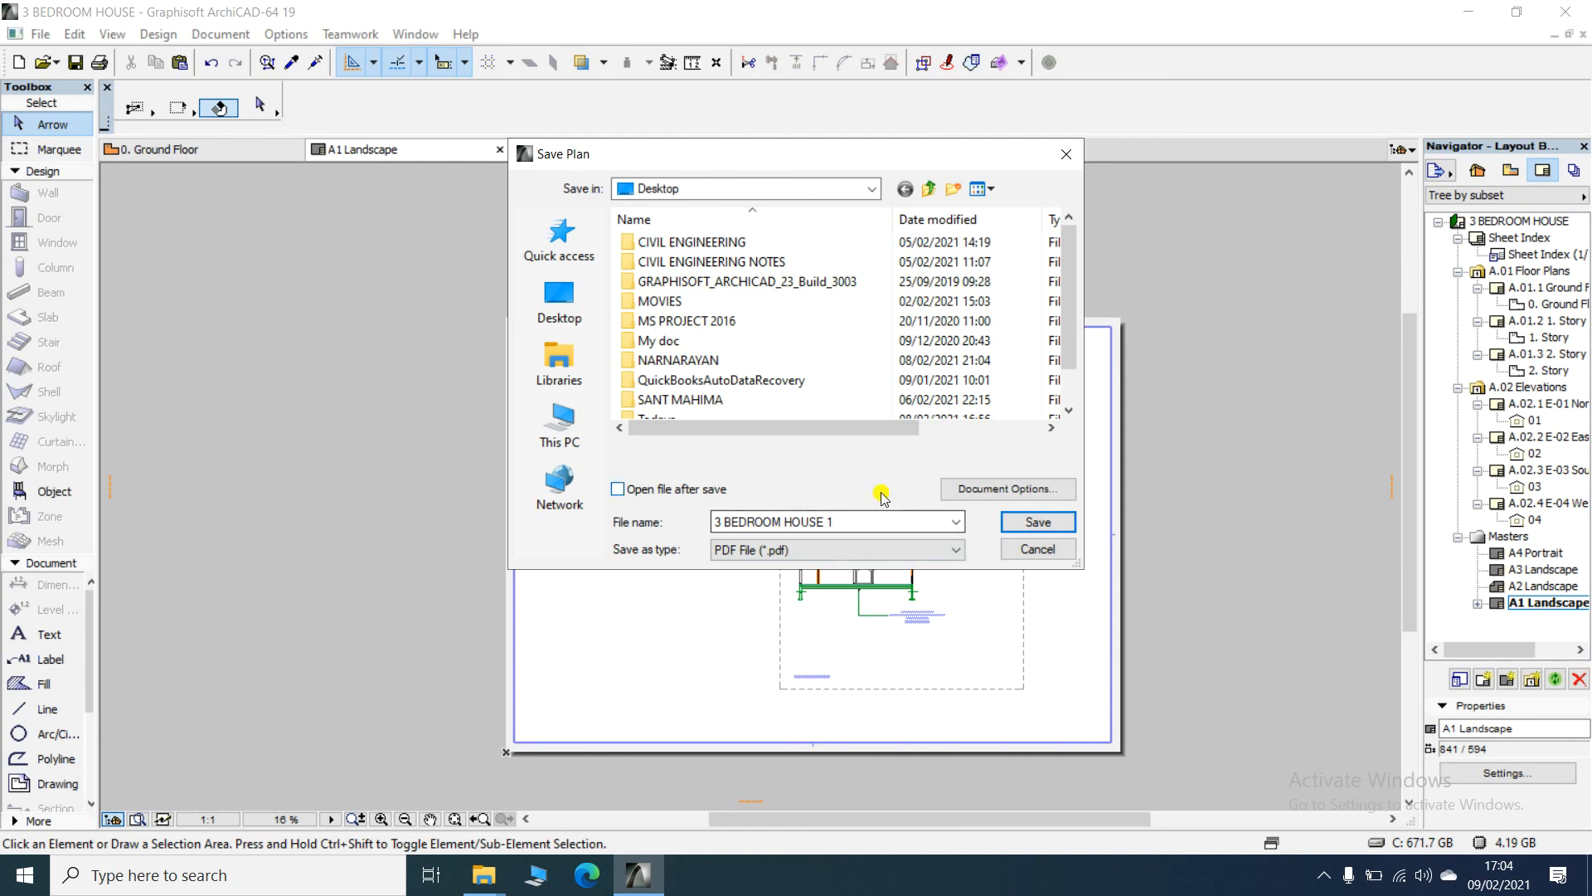
pyautogui.click(1045, 524)
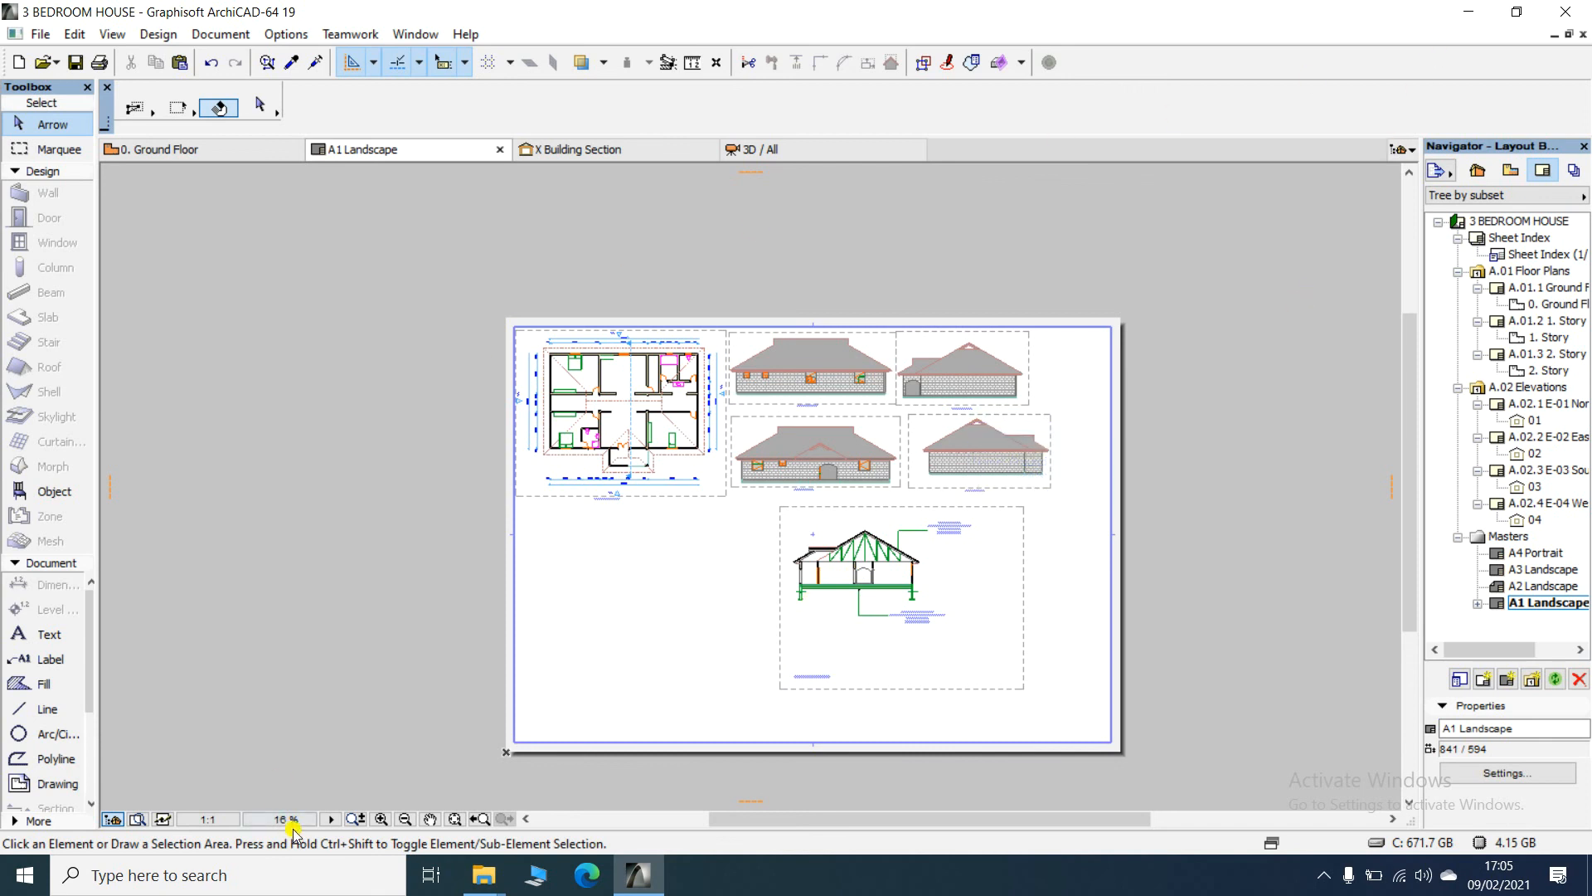
# - Find the exported "3 BEDROOM HOUSE 1" PDF through Windows search, review the sheet in Adobe Acrobat Reader, and return to ArchiCAD
pyautogui.click(130, 879)
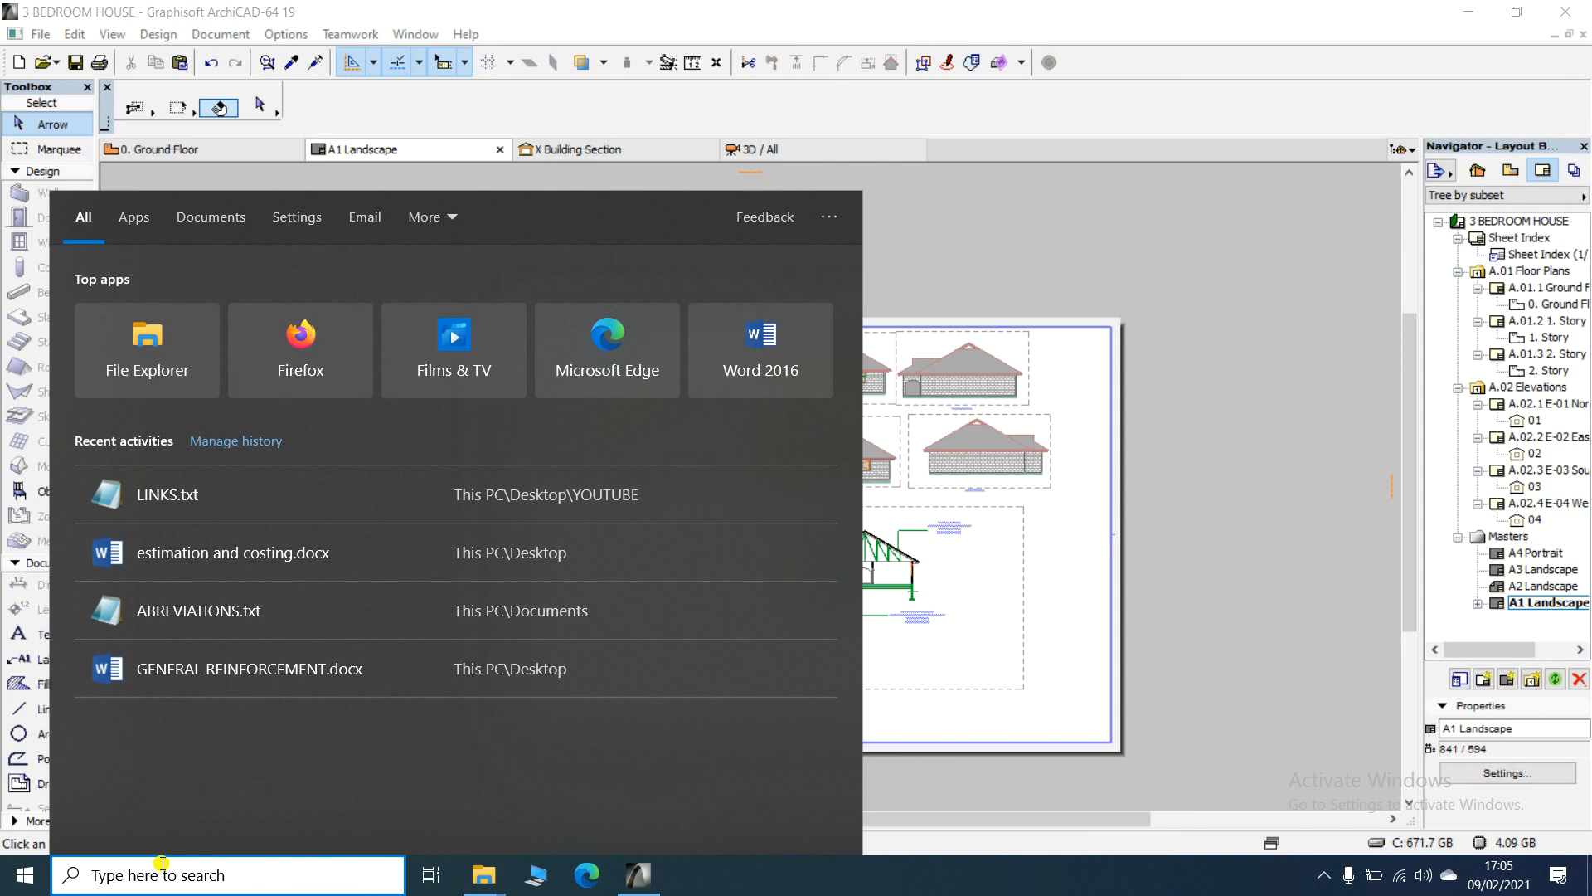
pyautogui.write('3')
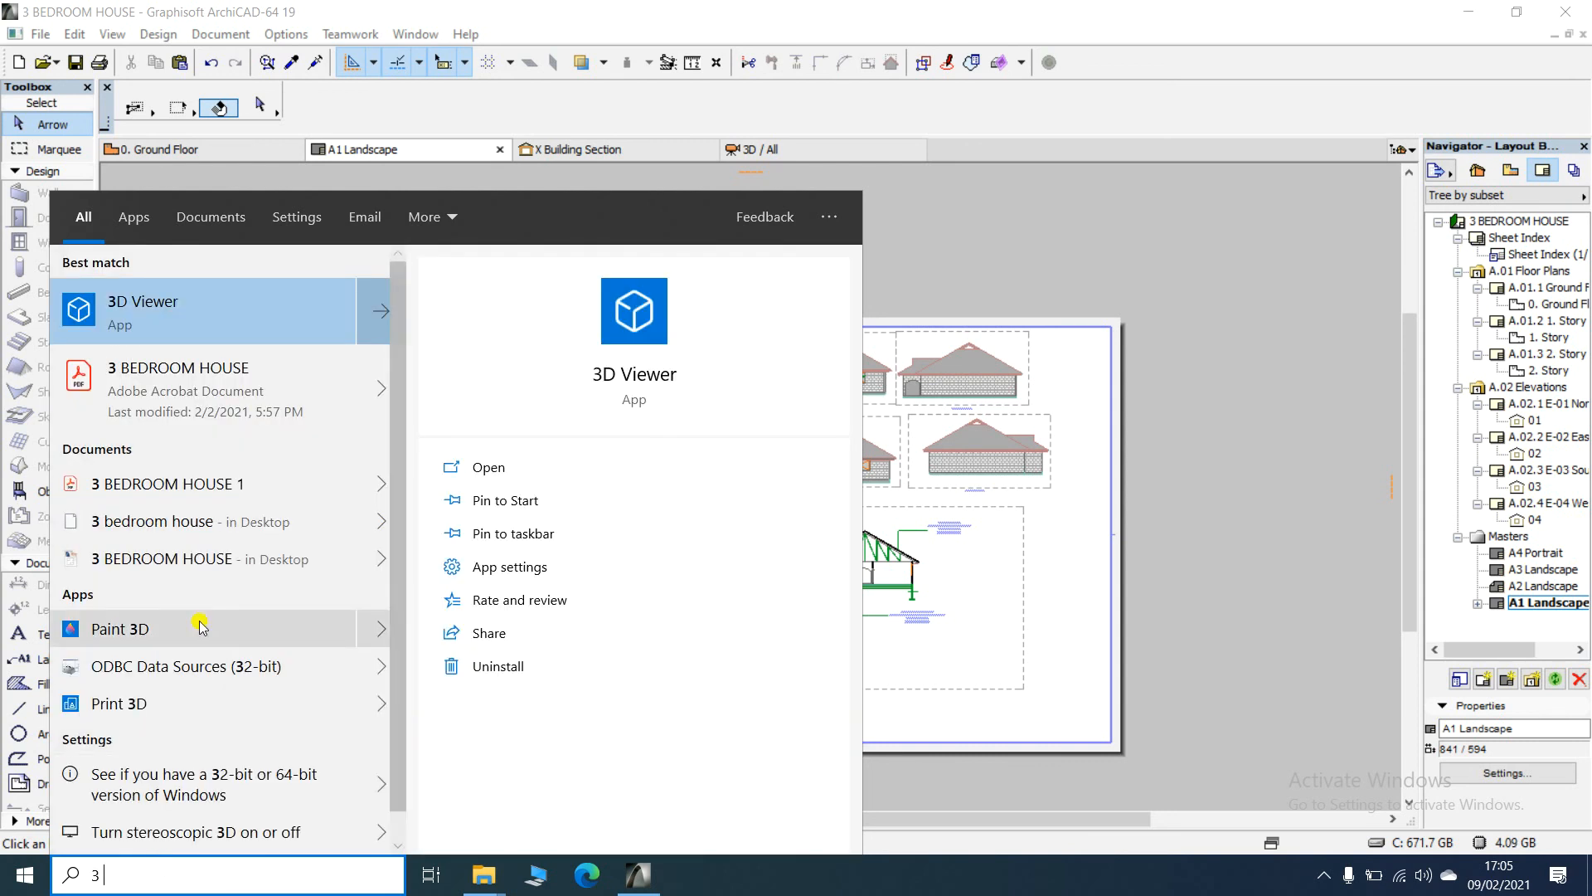
pyautogui.press('Escape')
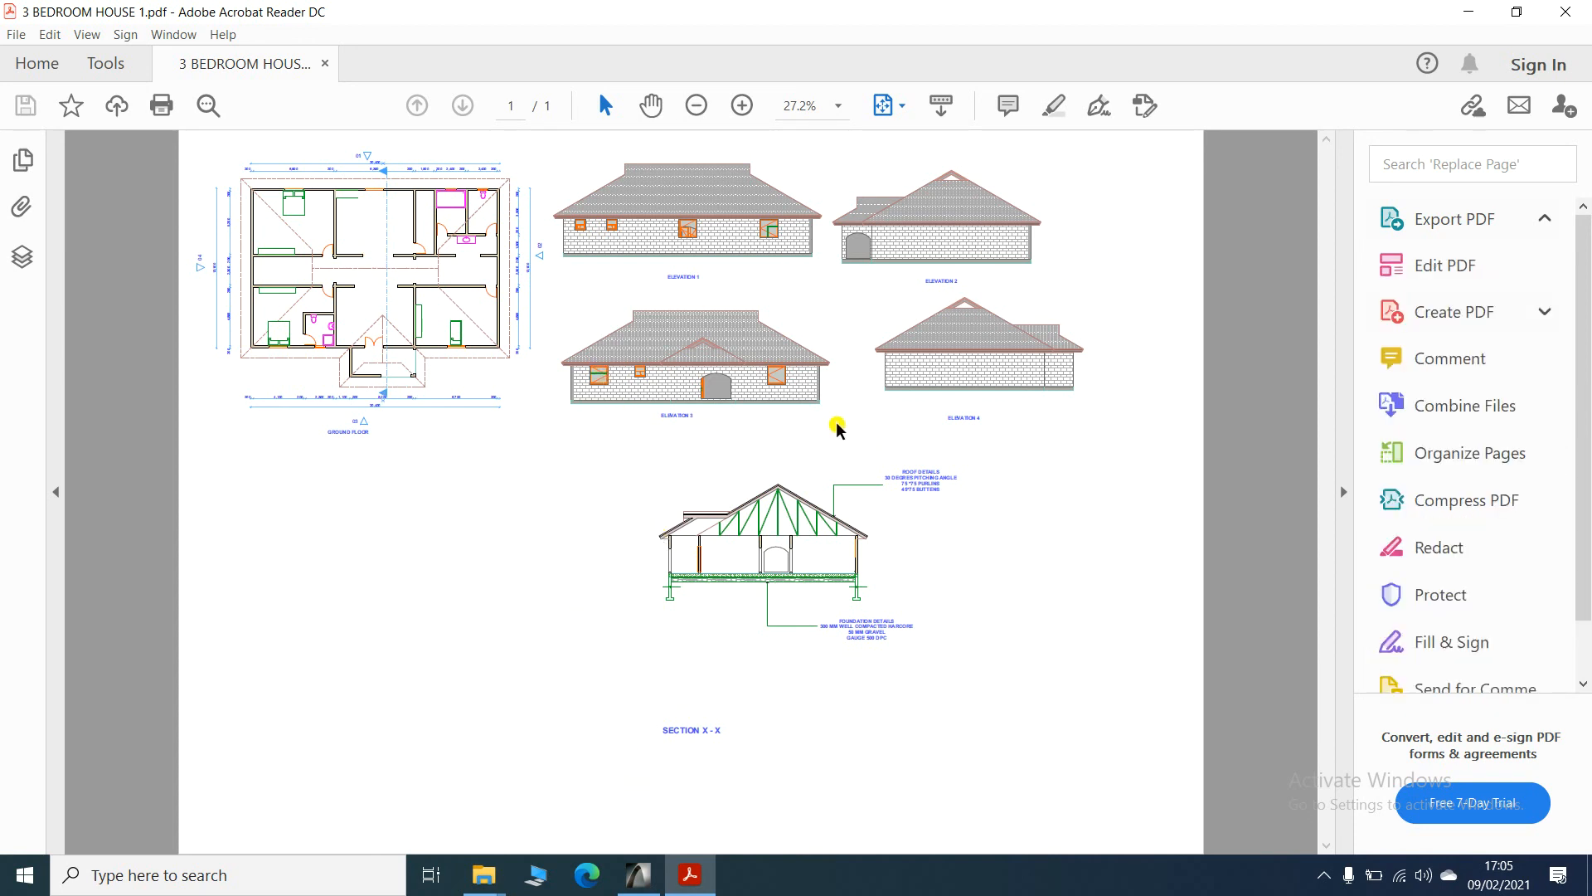
pyautogui.click(1562, 15)
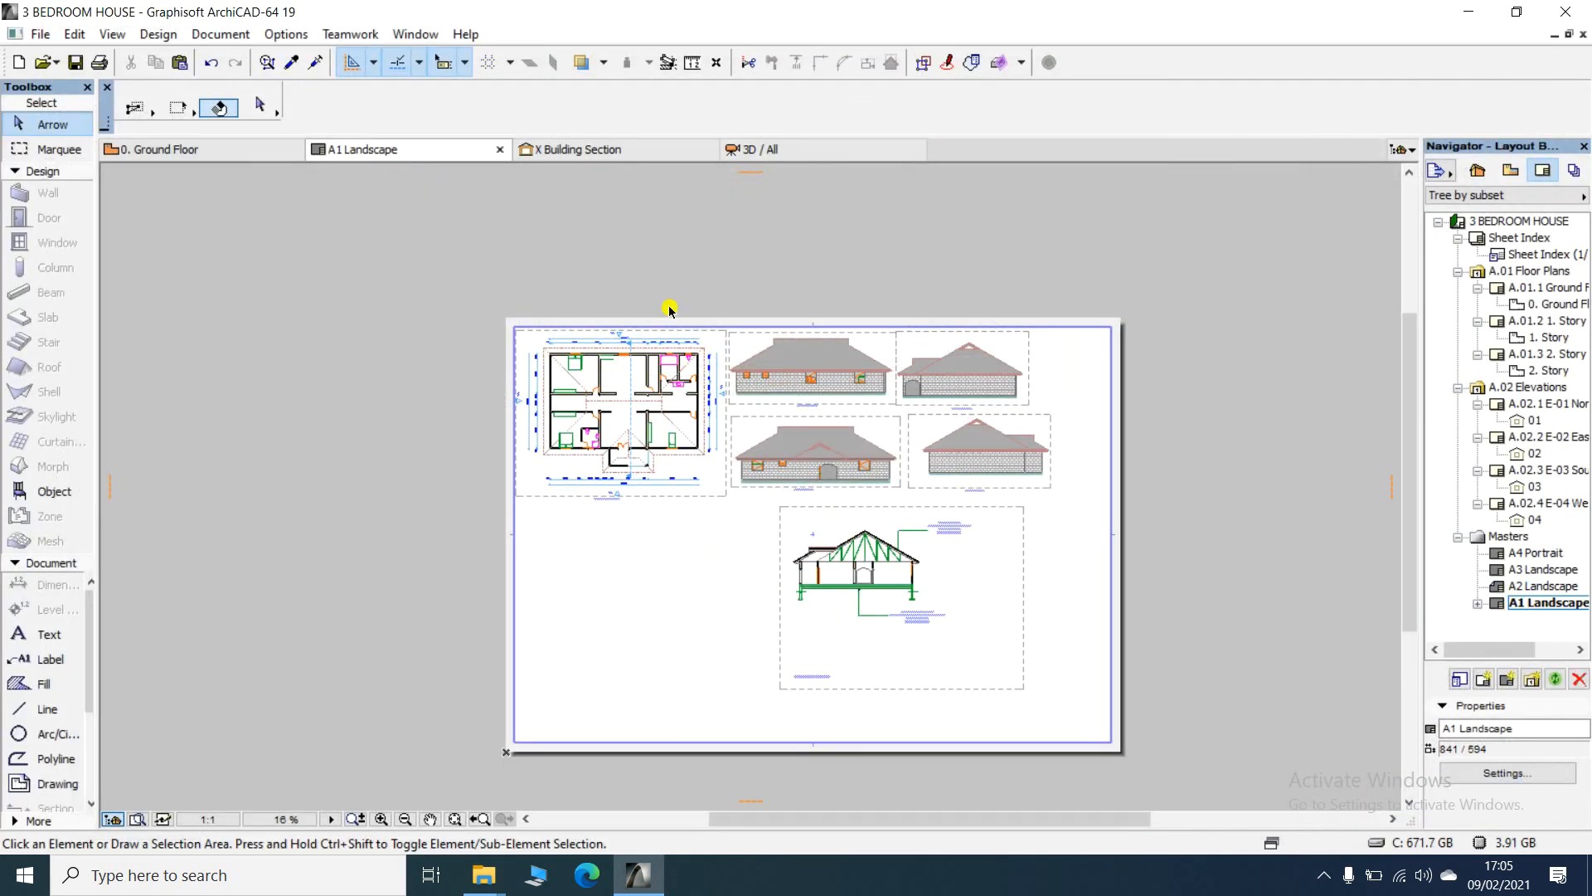
pyautogui.scroll(-1, 461, 264)
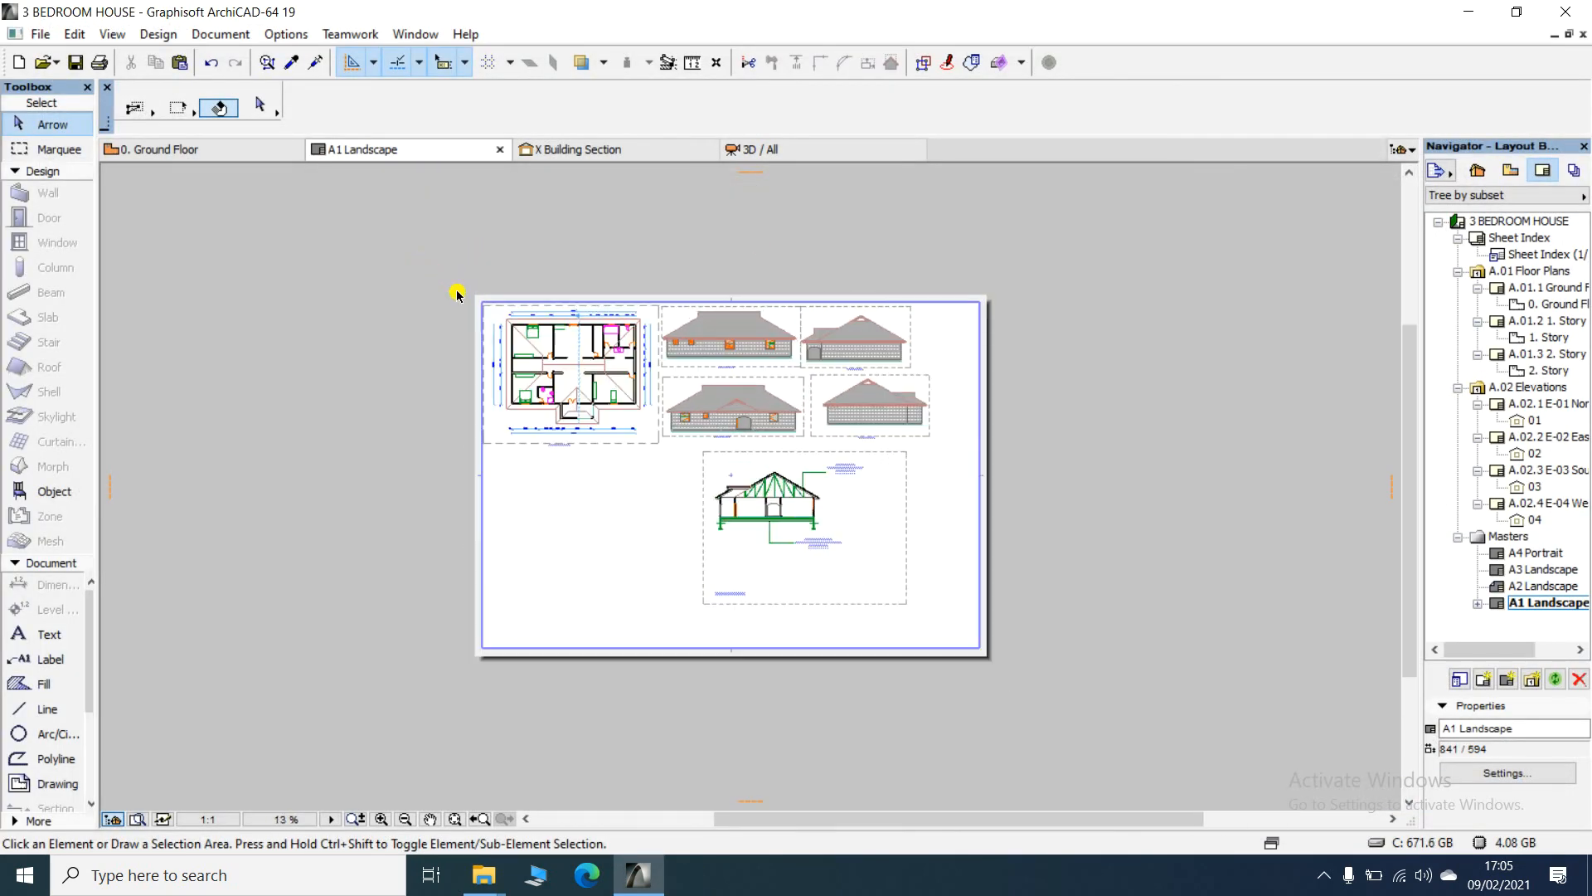